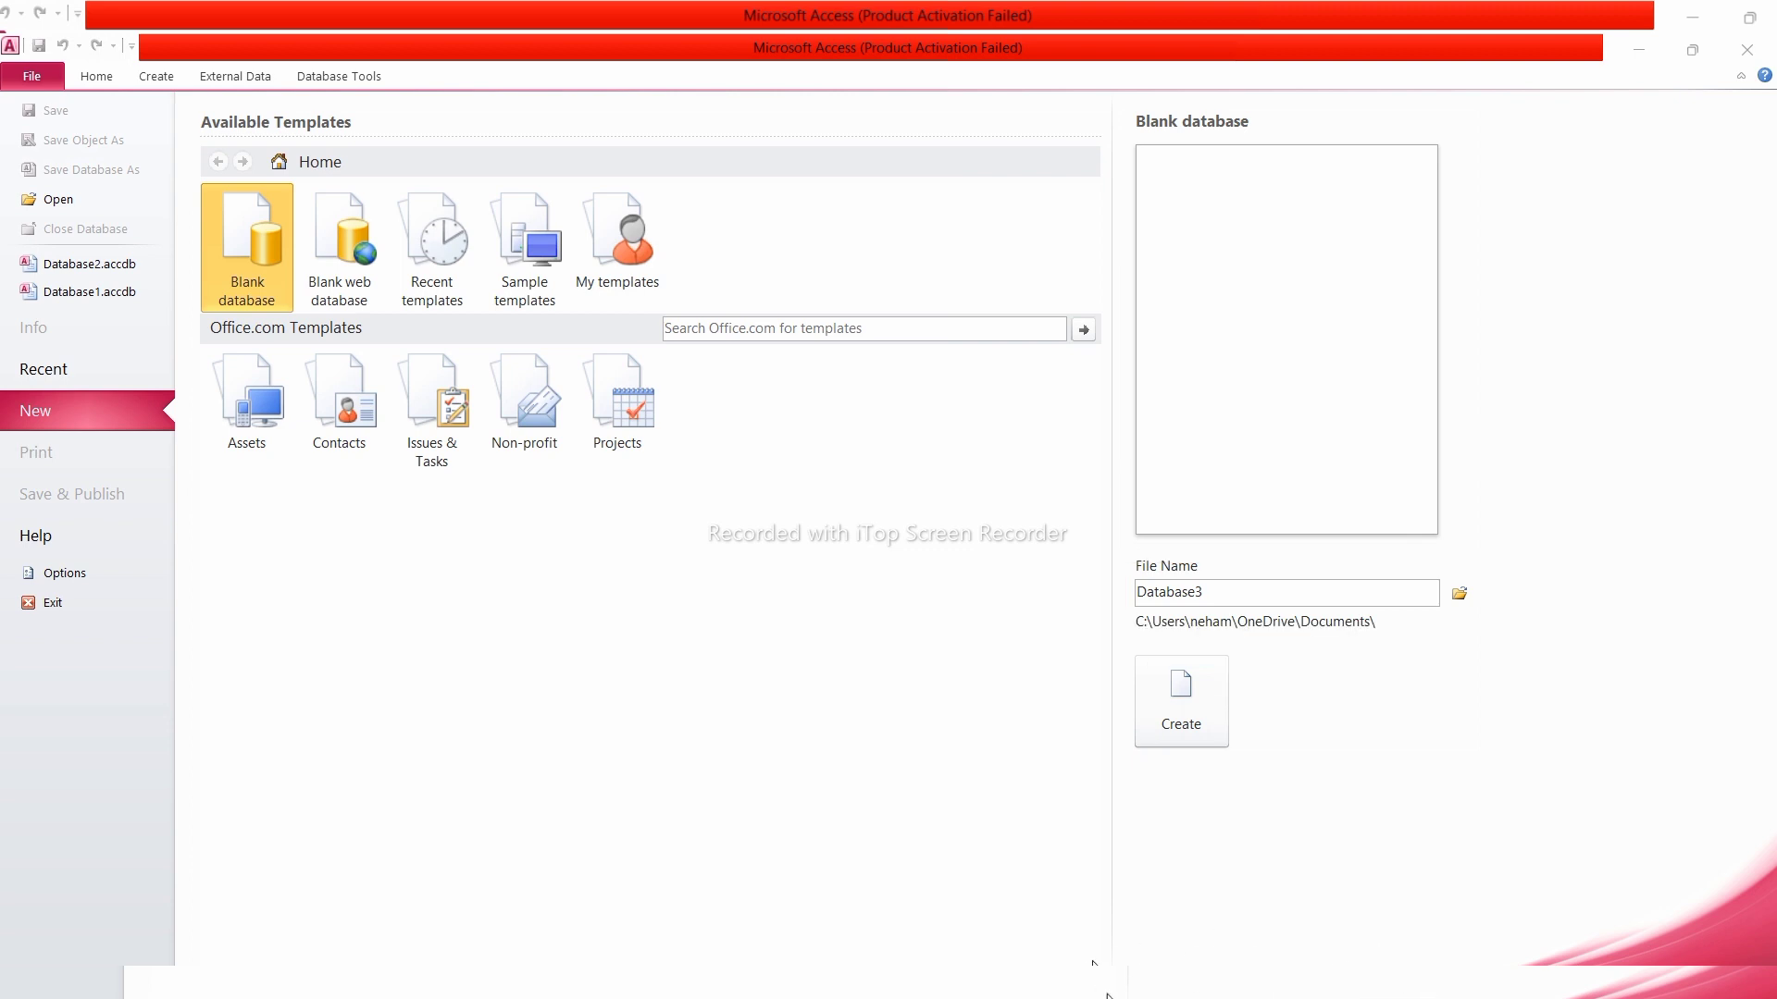
# Create the new blank database, naming its file after the user
pyautogui.doubleClick(1226, 591)
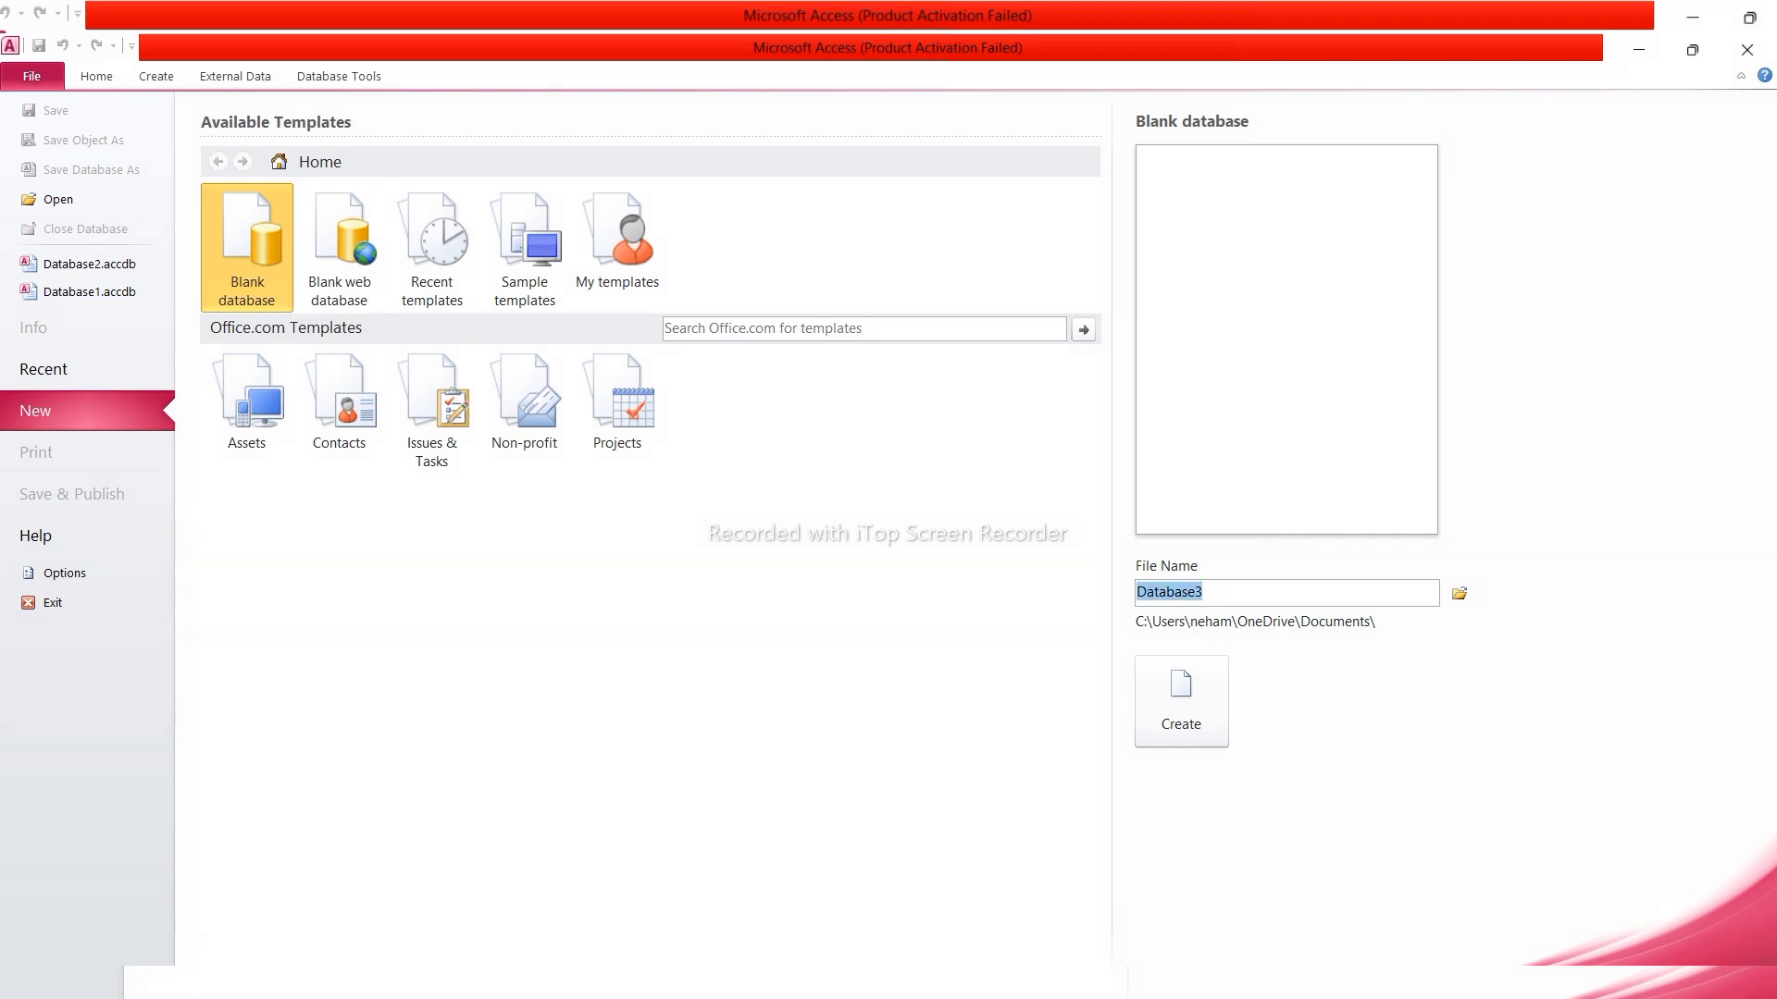
pyautogui.write('neha')
pyautogui.click(1201, 703)
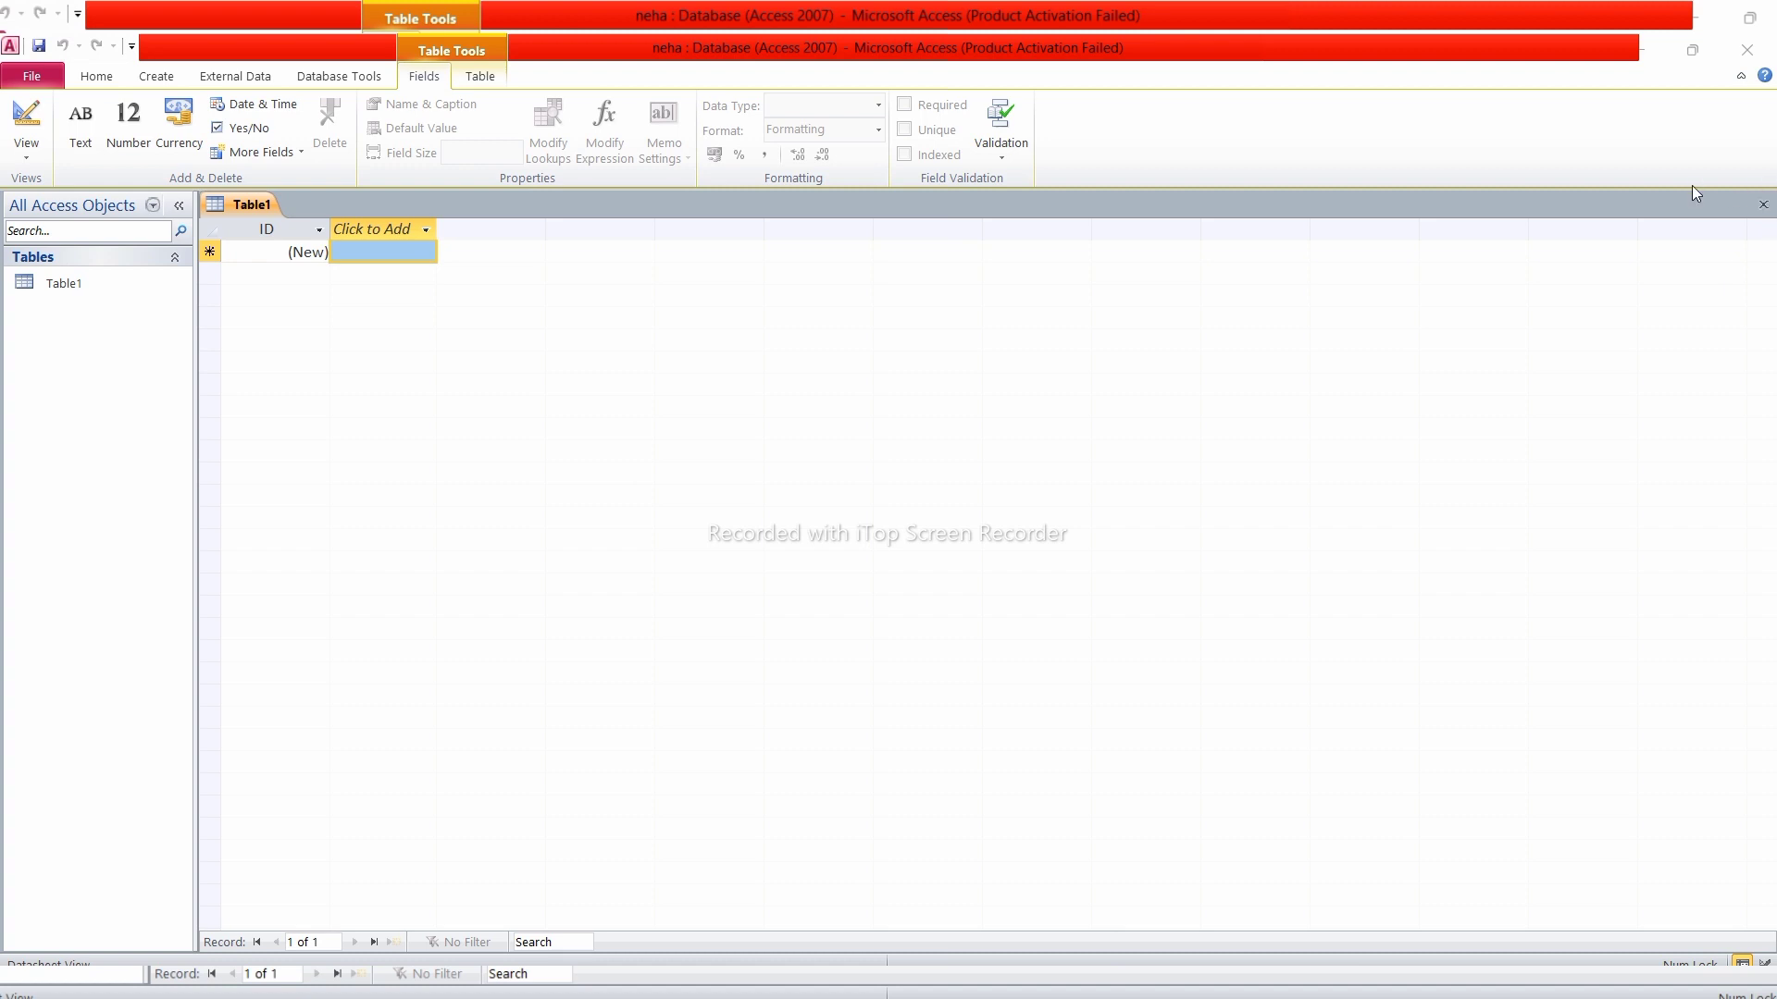
# Close the default Table1 and start a new table in Design view
pyautogui.click(1762, 205)
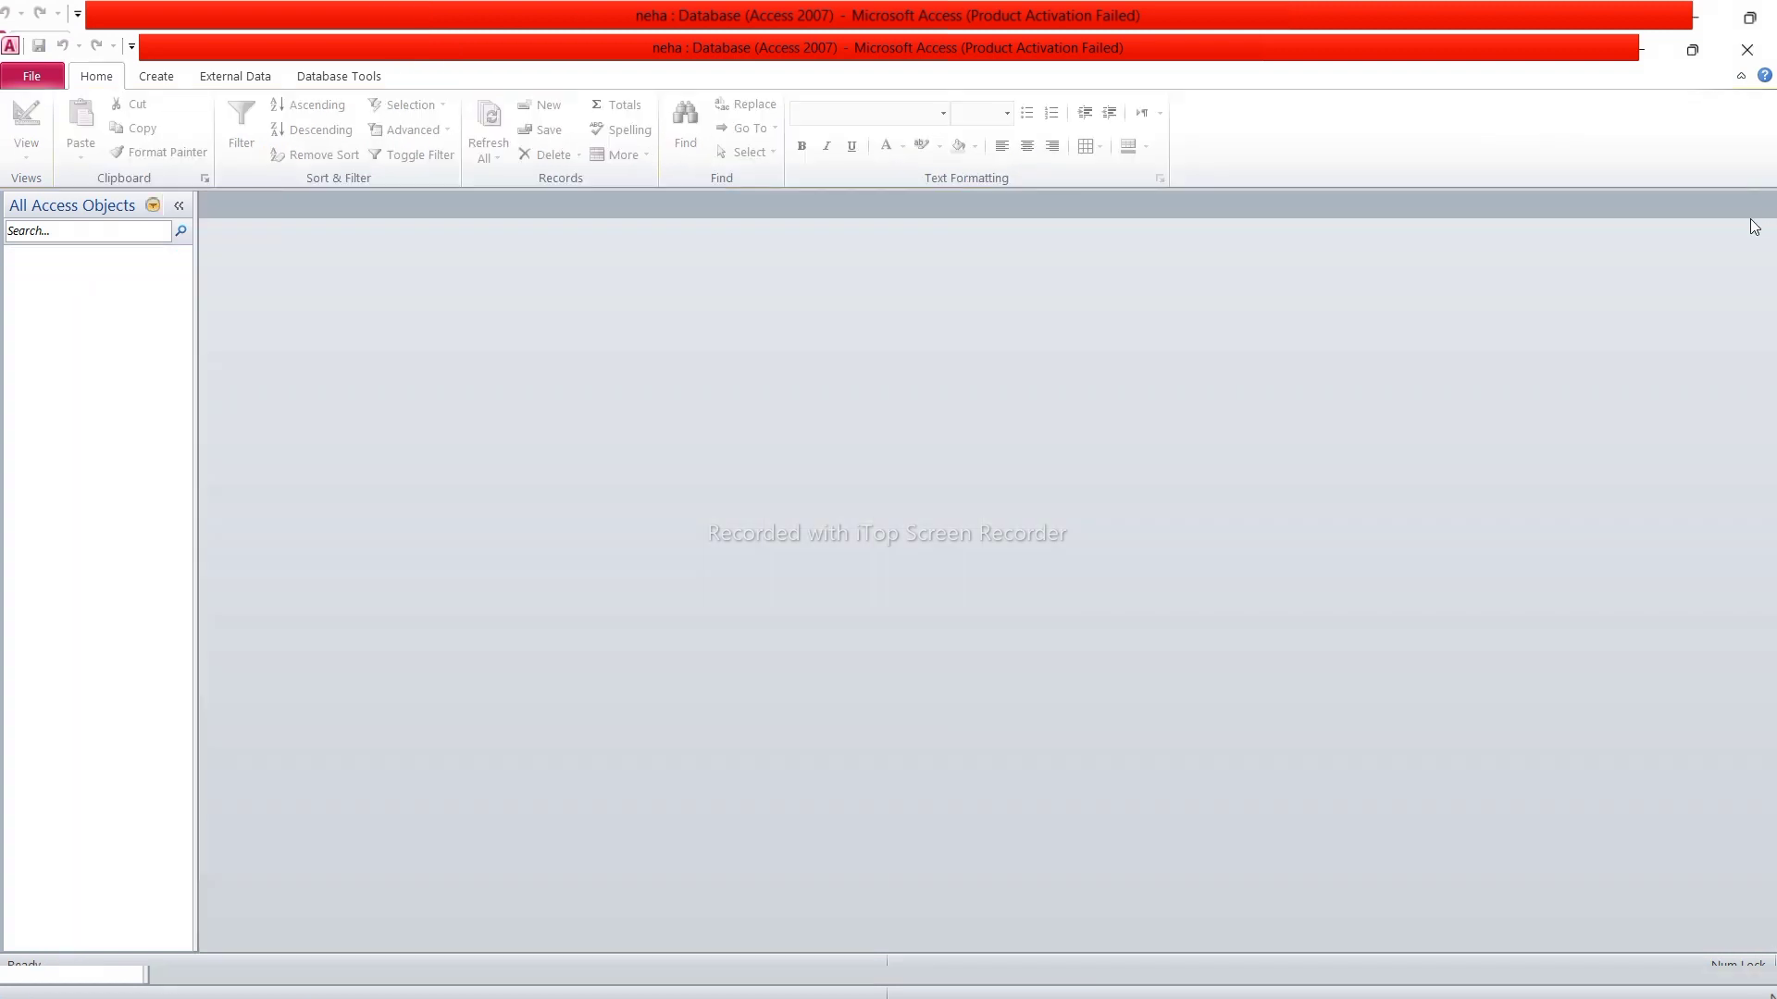
pyautogui.click(155, 78)
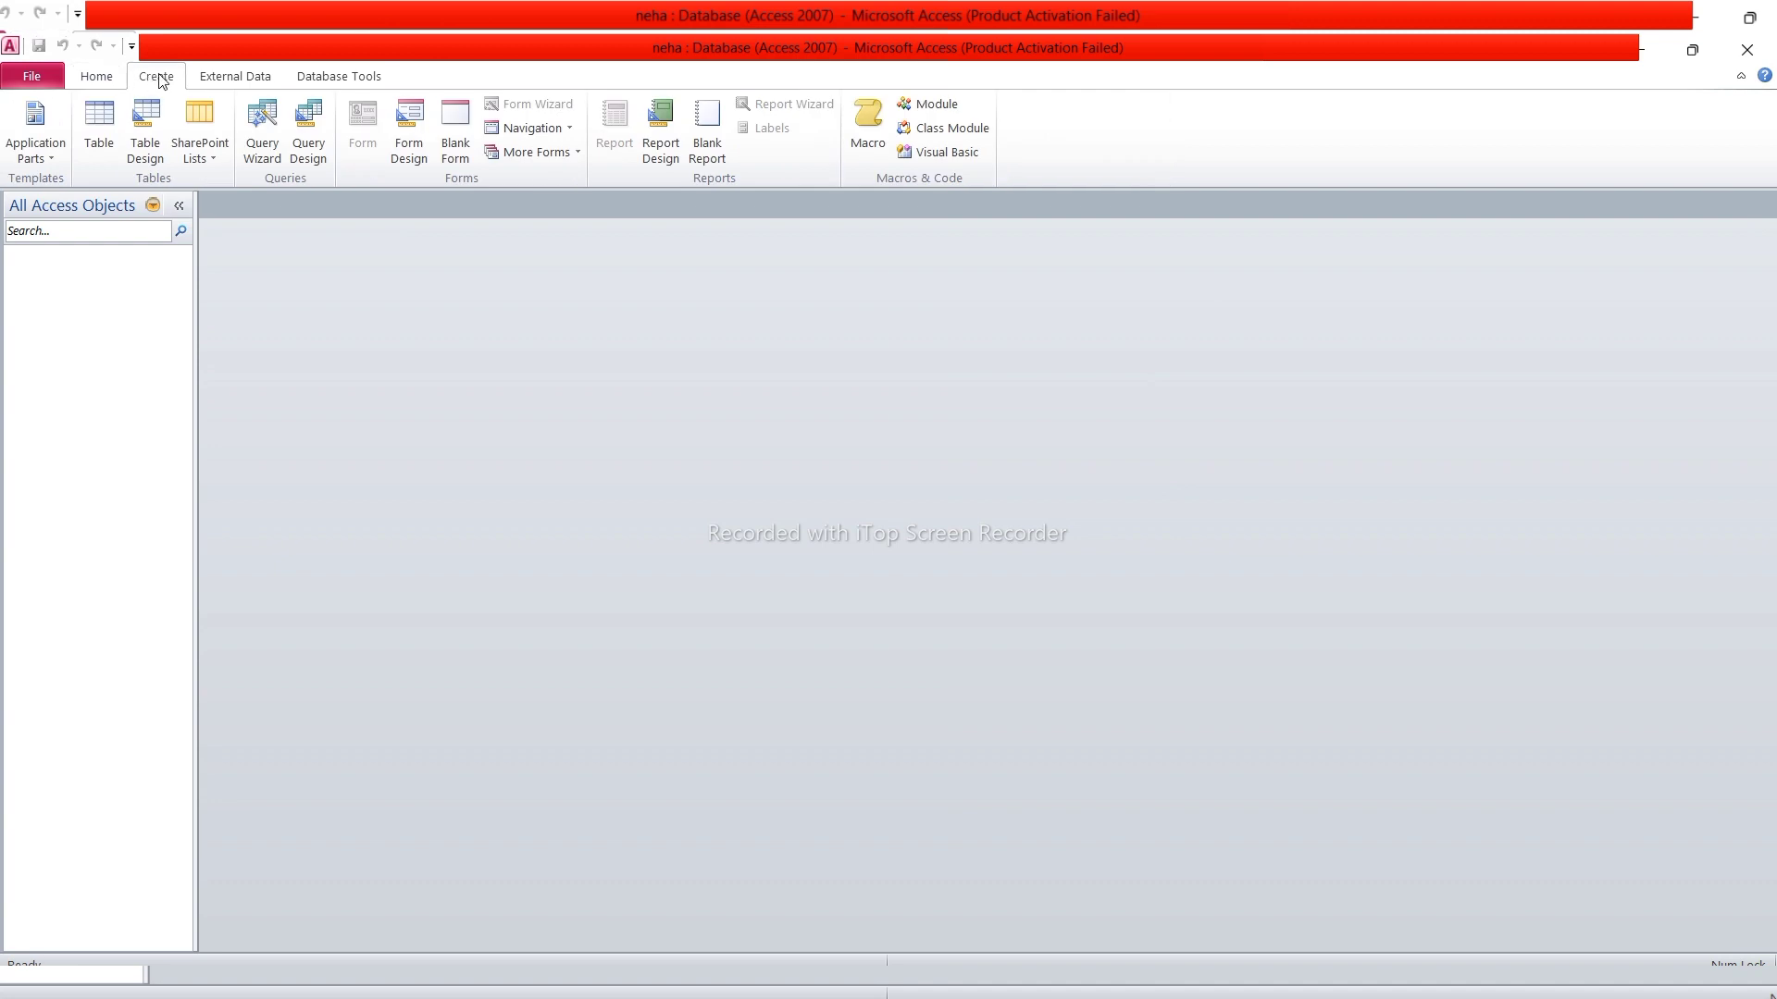
pyautogui.click(148, 150)
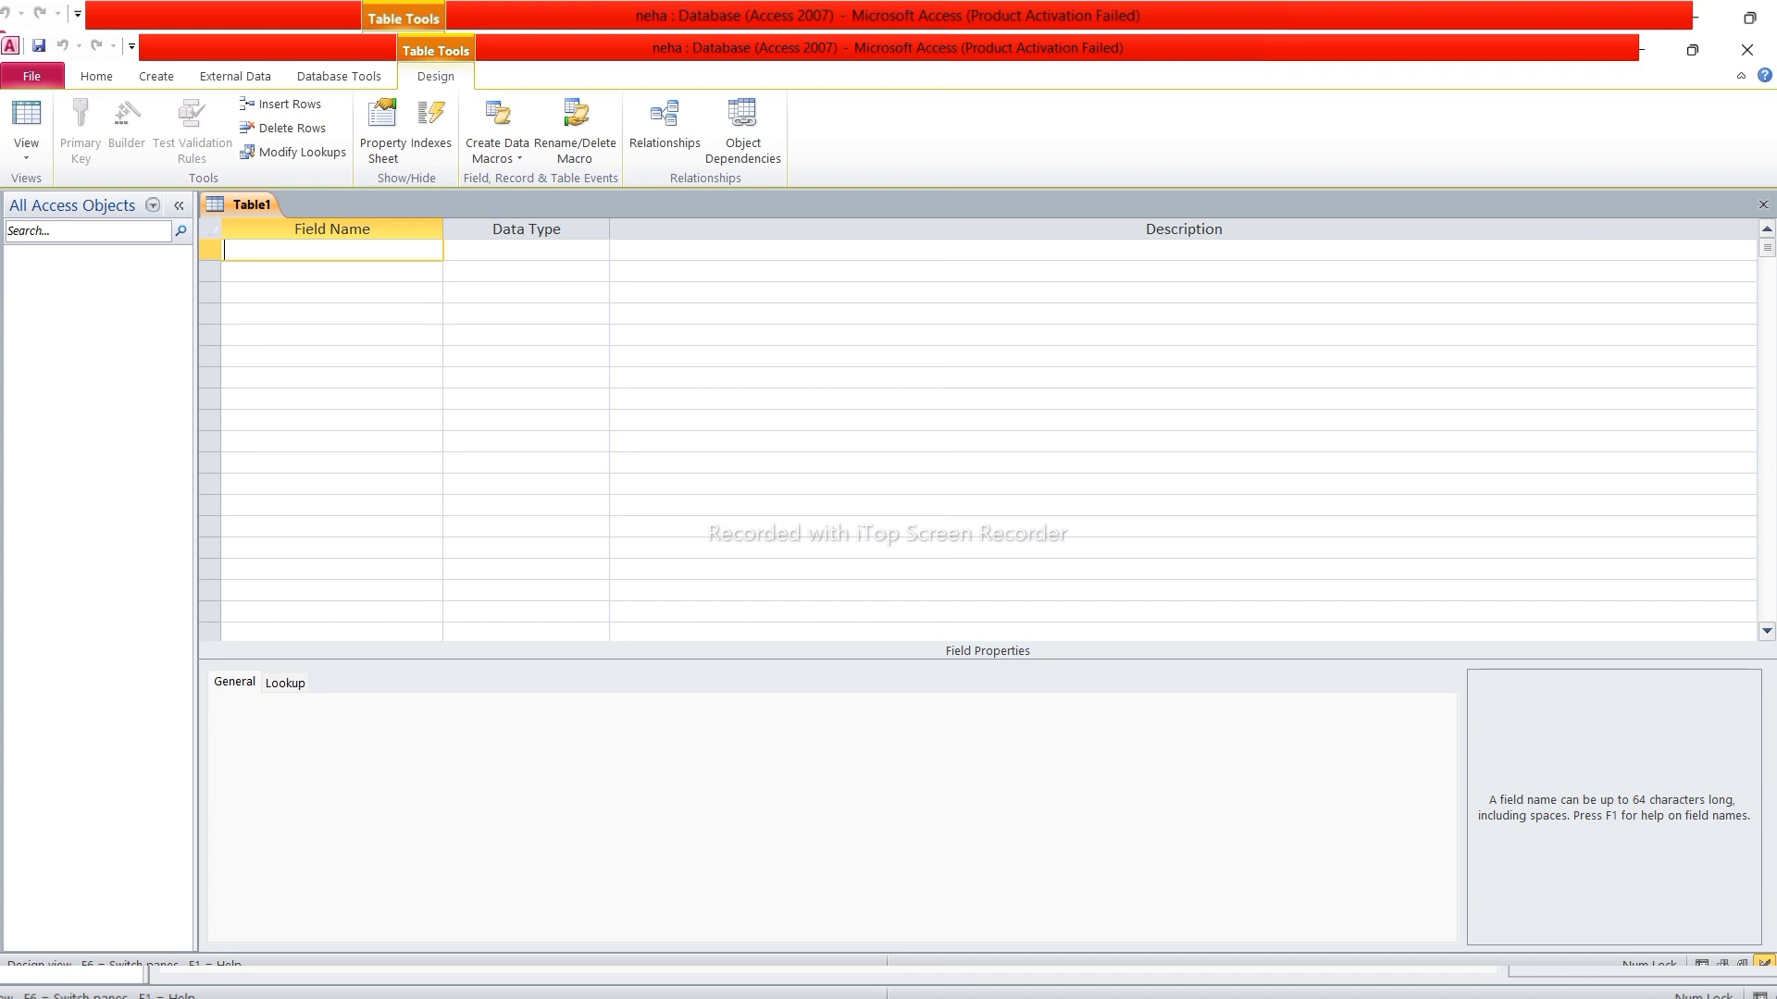
# Enter sname as the first field name, keeping its data type as Text
pyautogui.write('sname')
pyautogui.press('Tab')
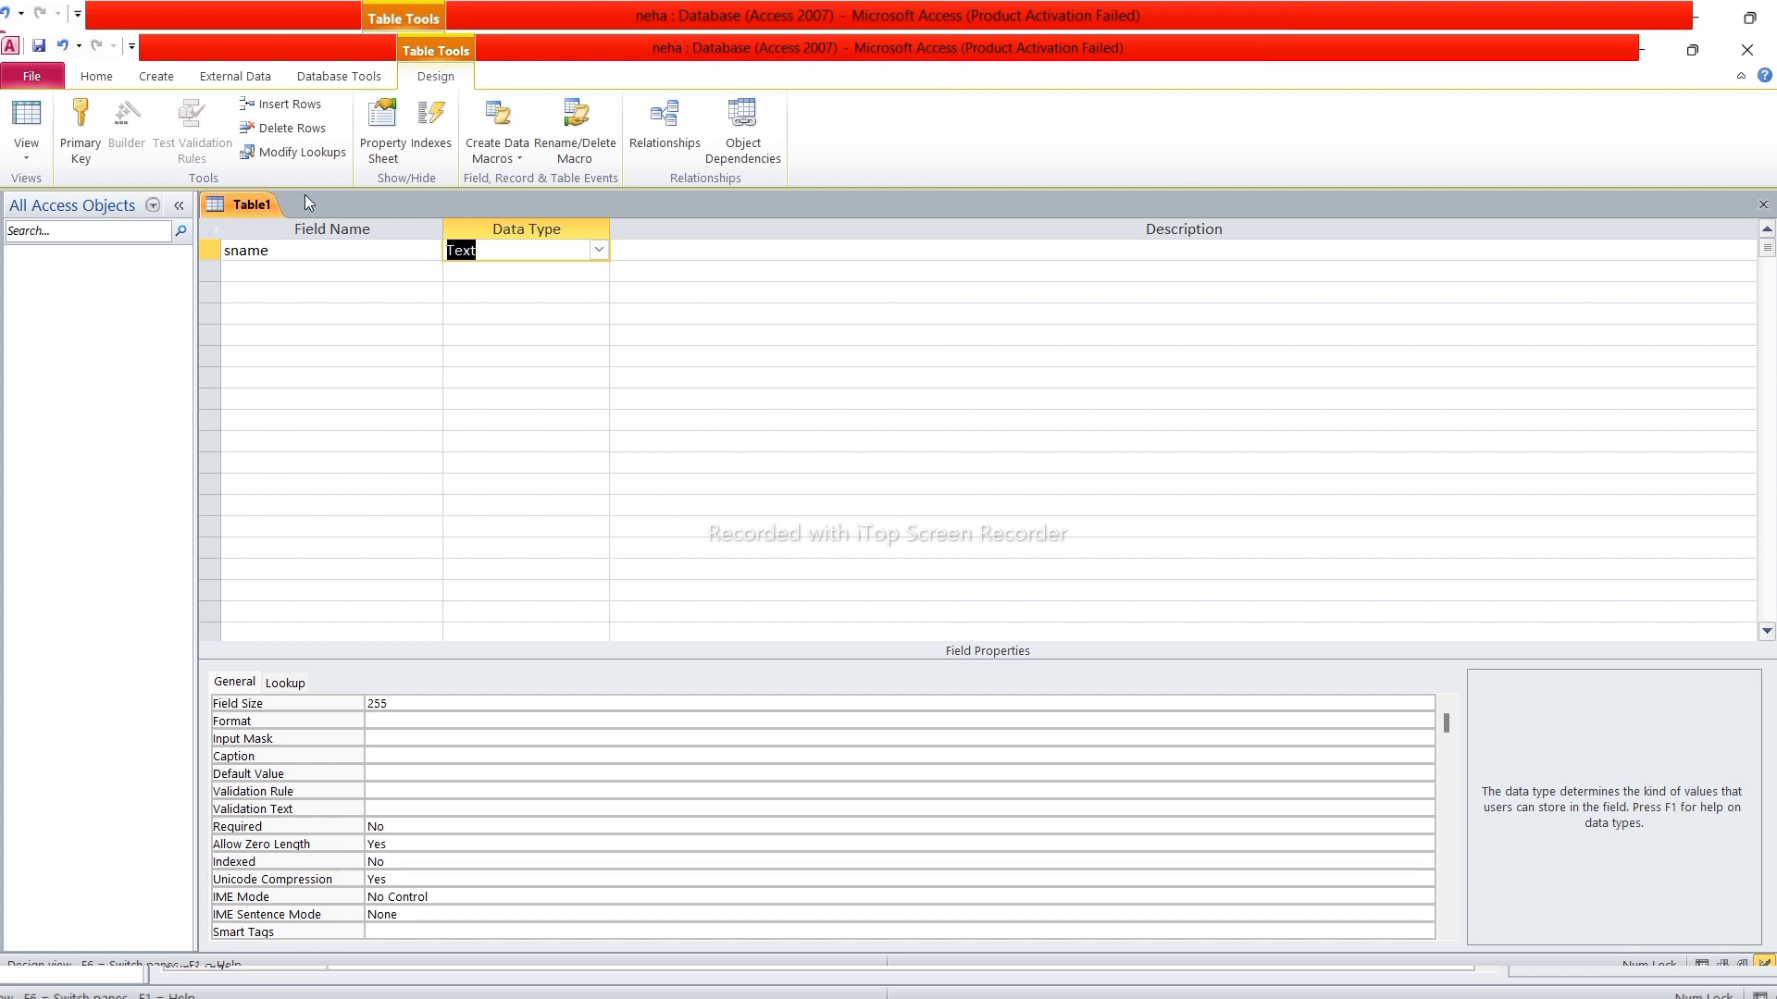
pyautogui.click(598, 252)
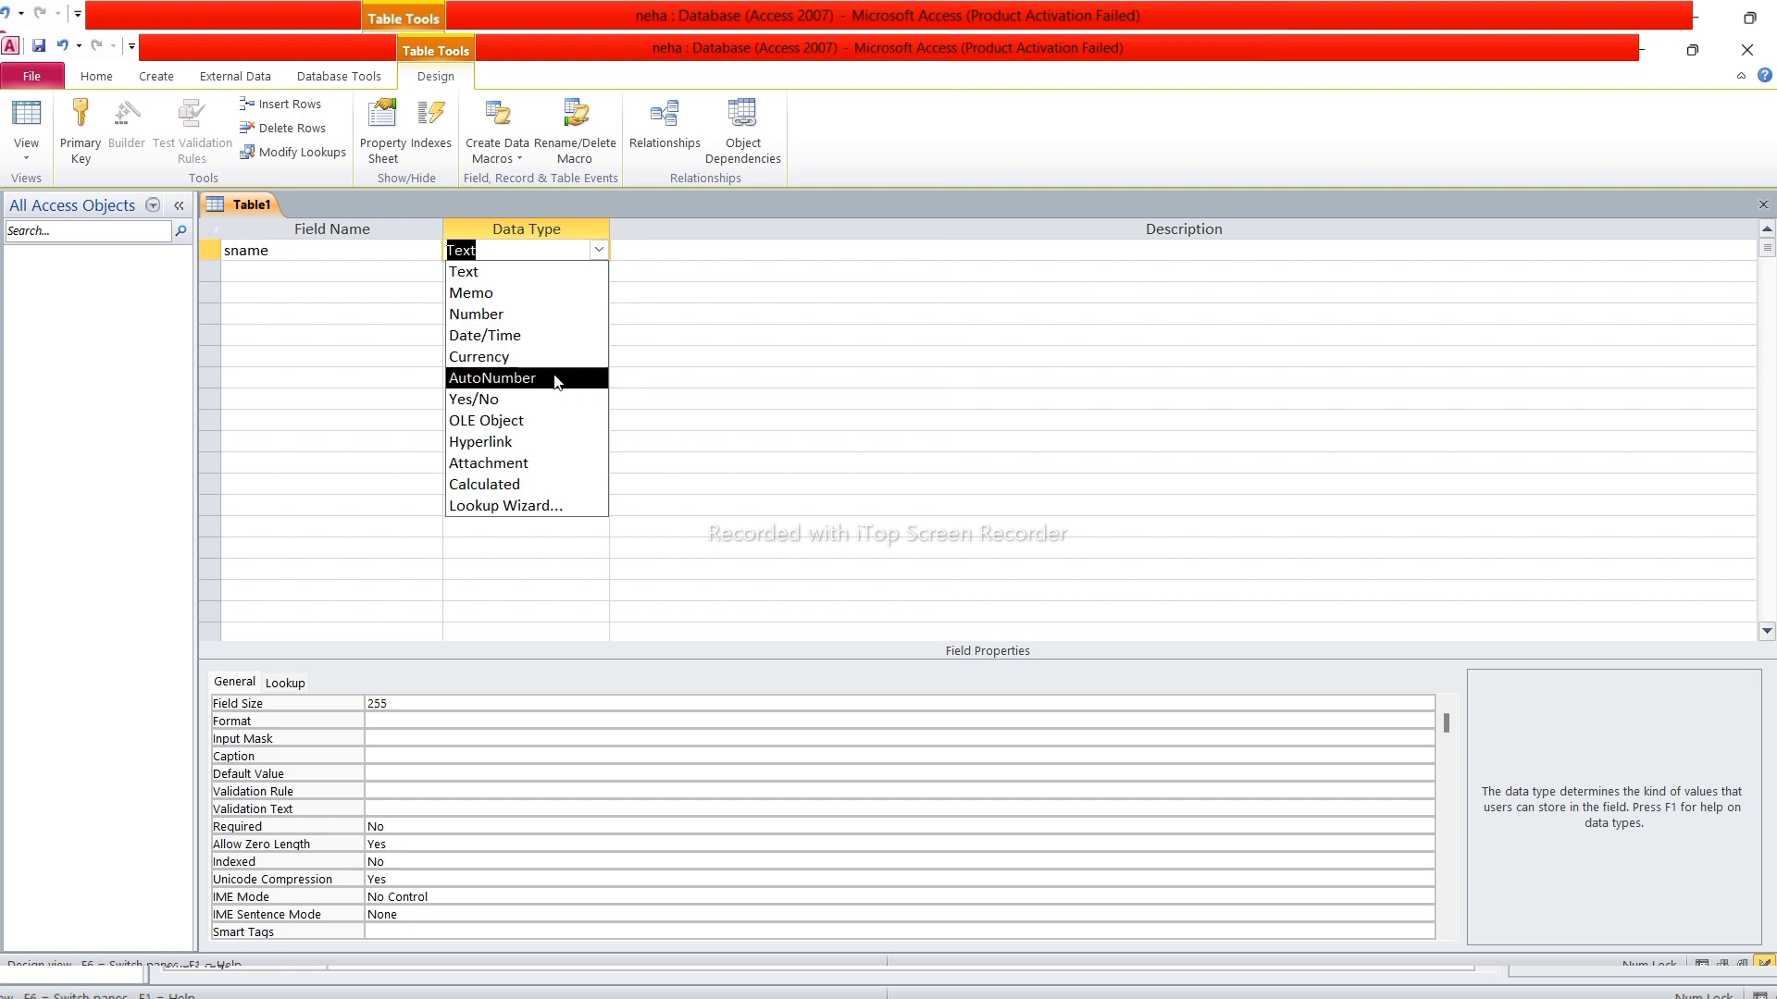
pyautogui.click(465, 271)
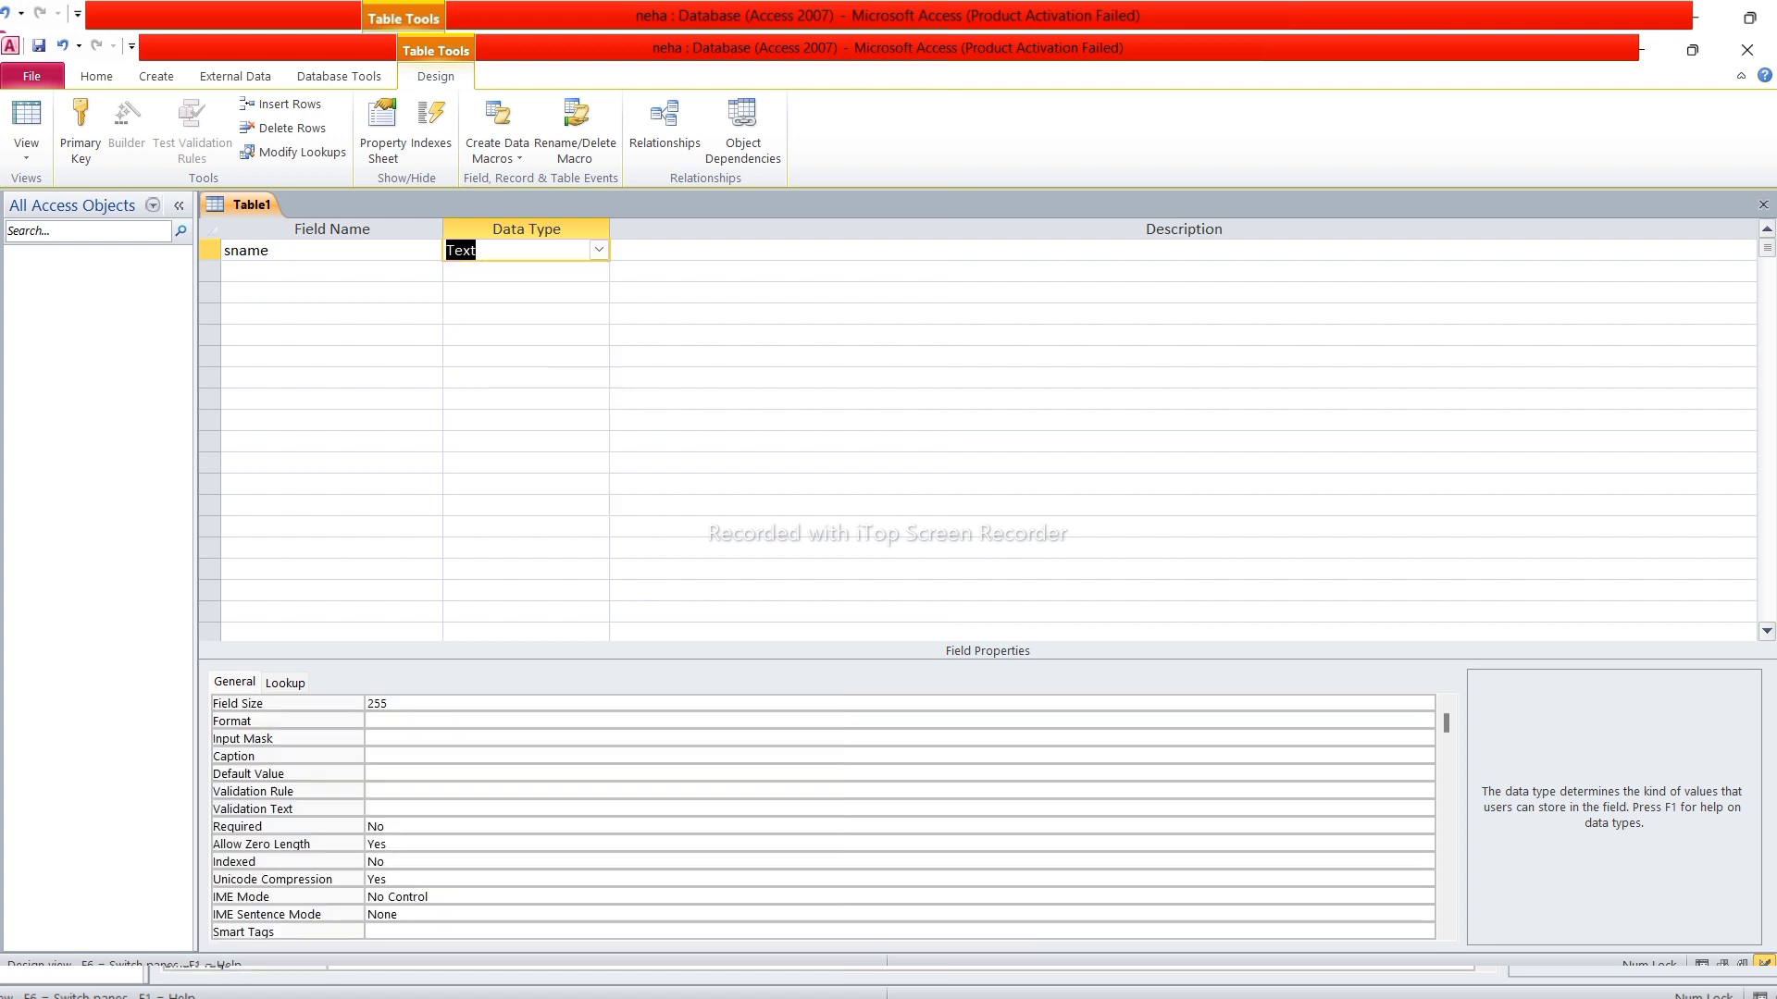
pyautogui.click(666, 251)
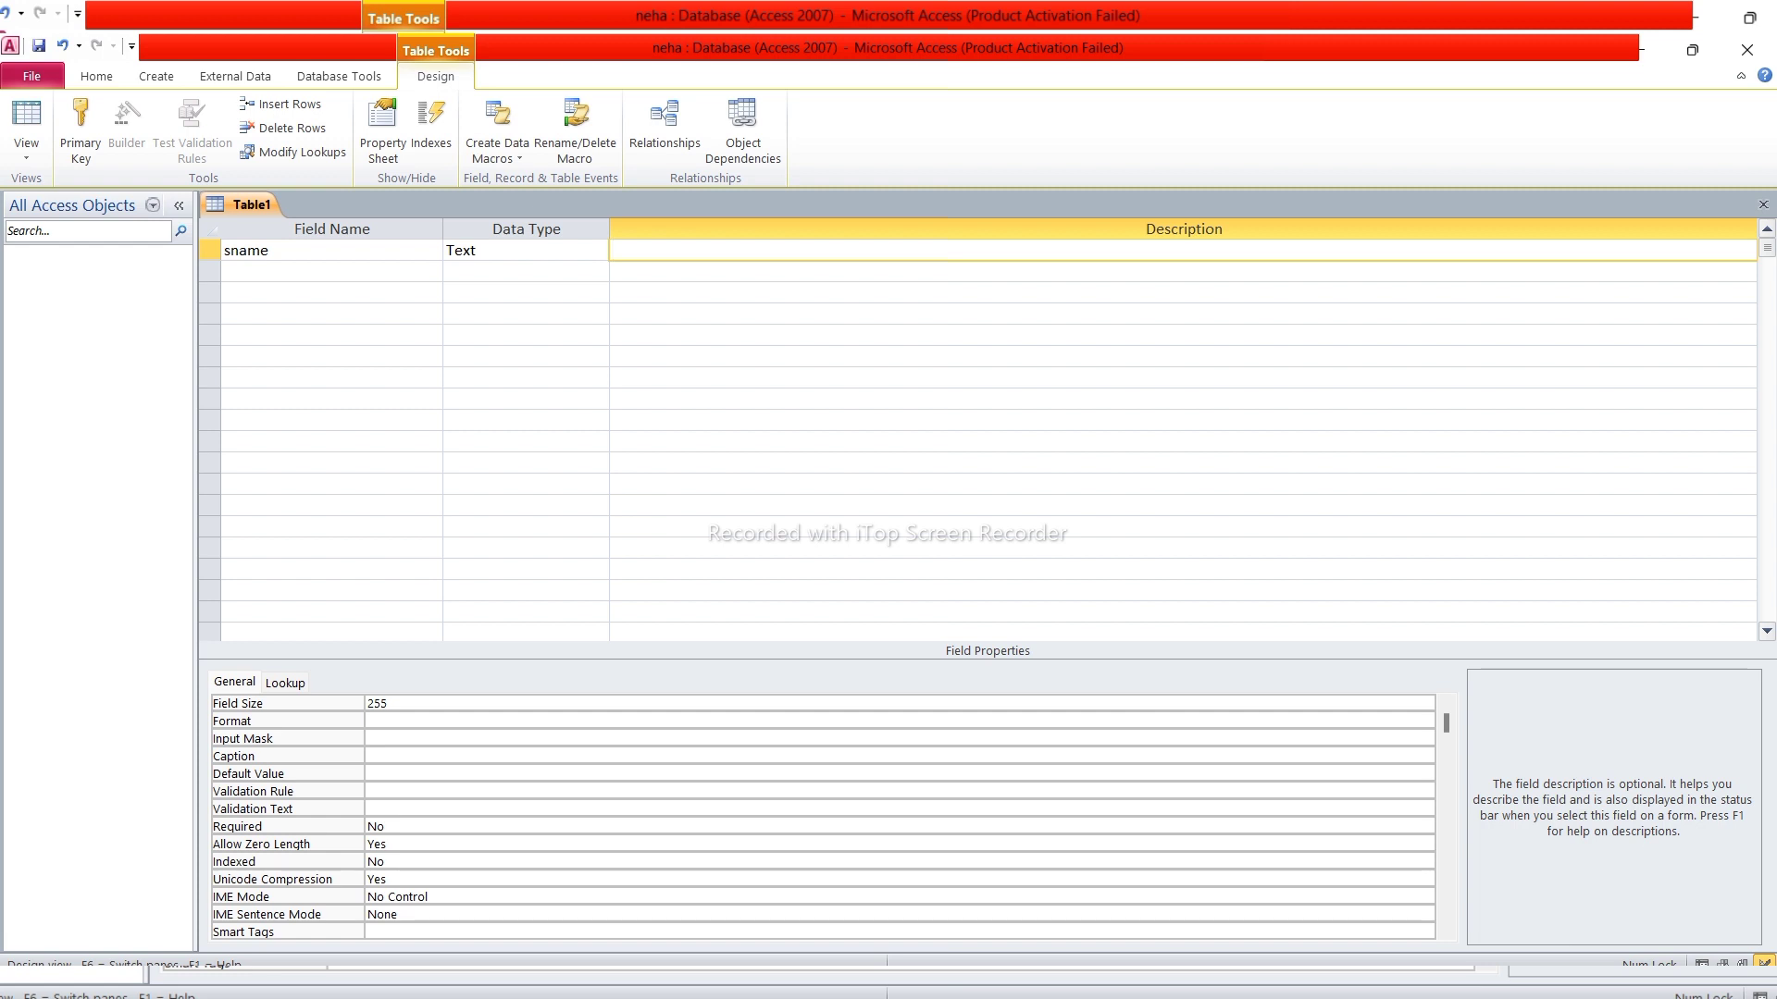
pyautogui.press('Tab')
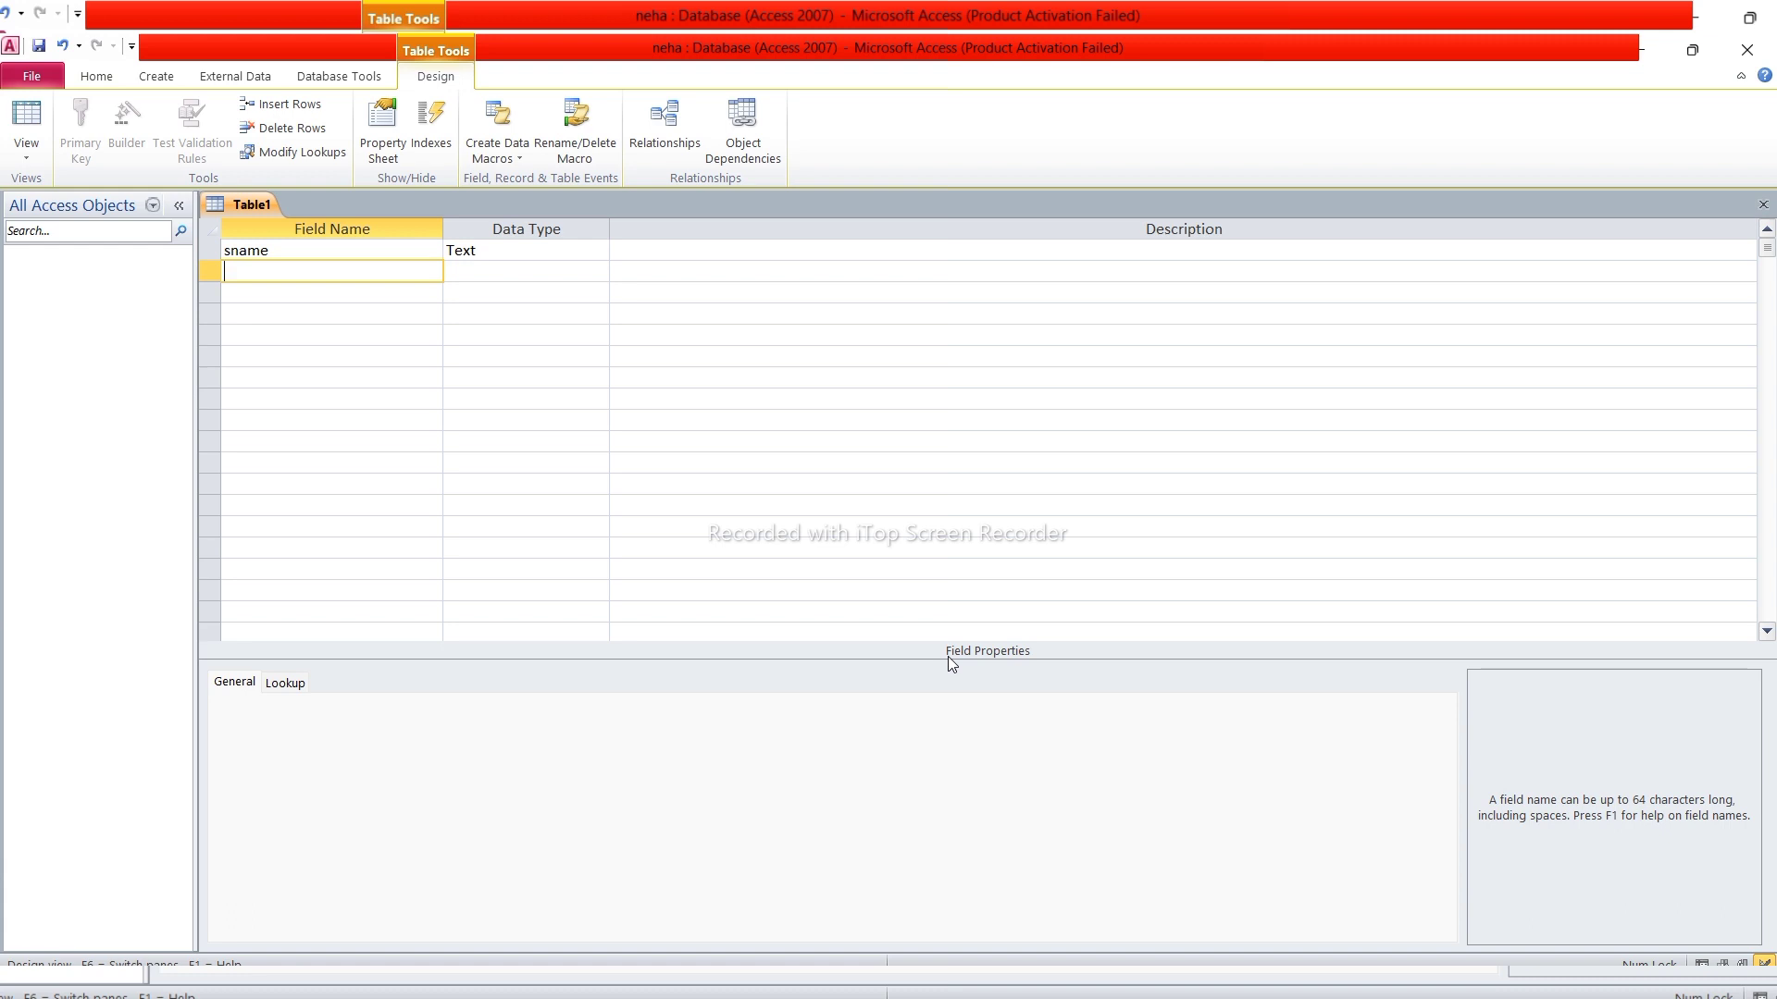
# Add eng and math as Number fields below sname
pyautogui.write('eng')
pyautogui.press('Tab')
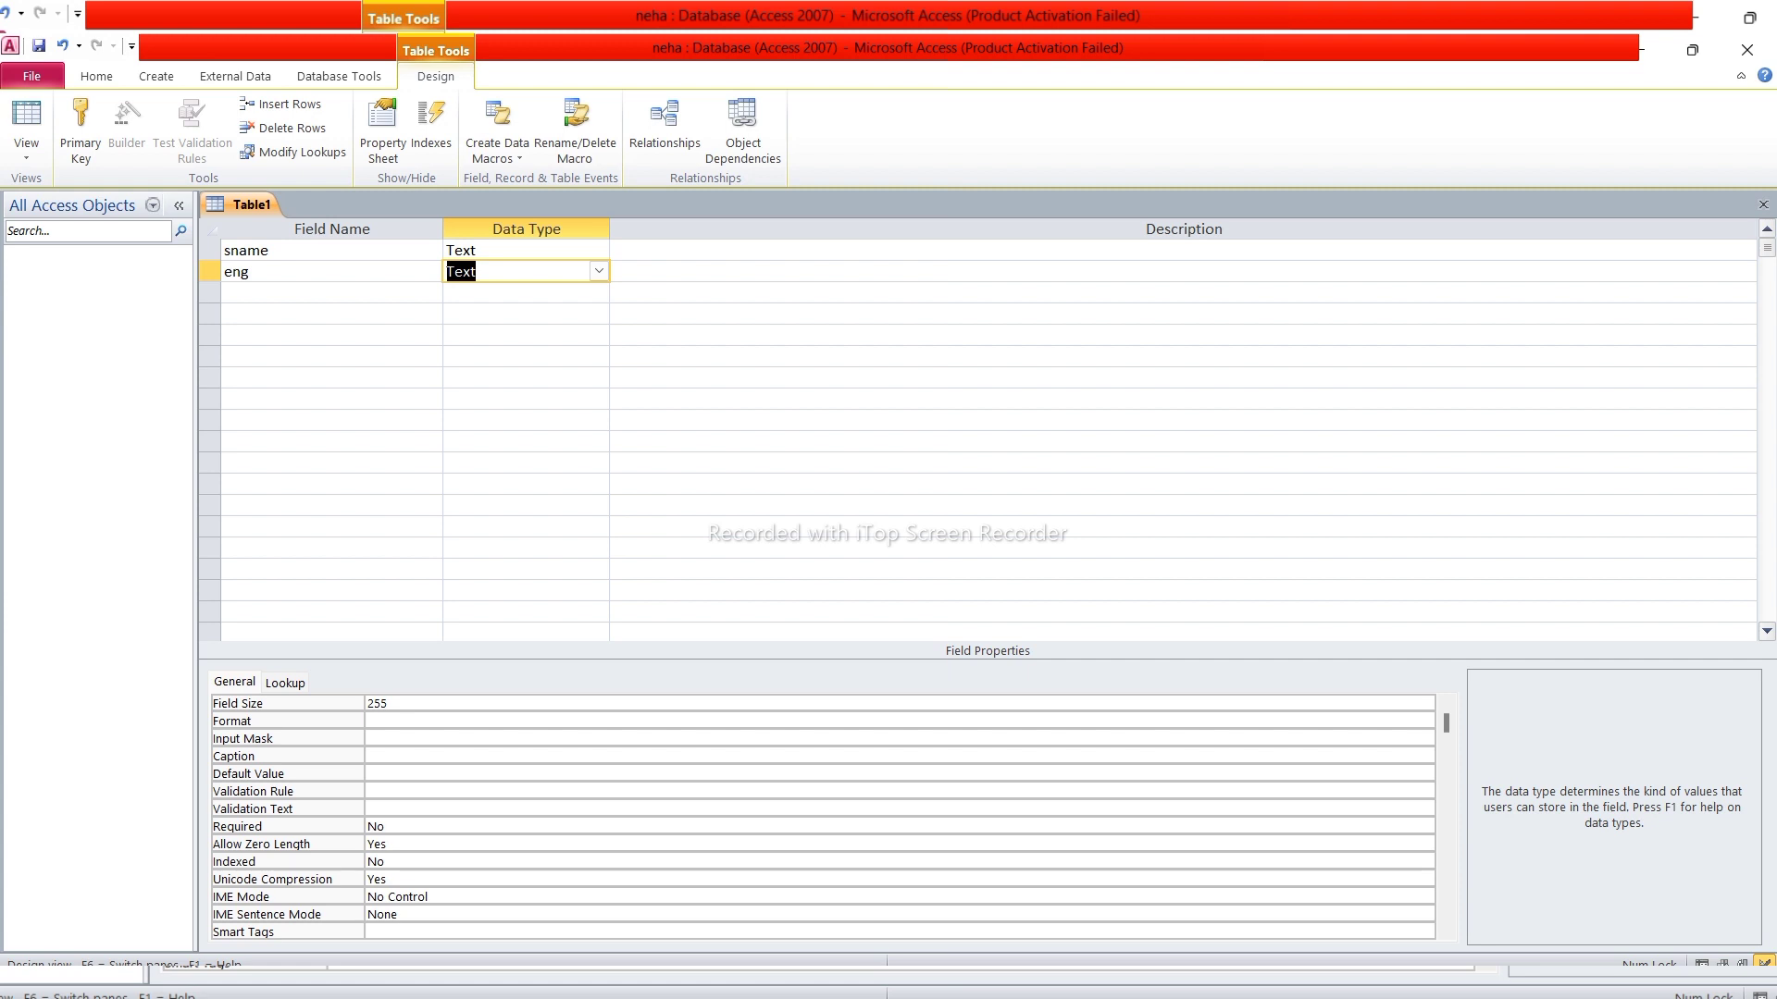
pyautogui.click(593, 265)
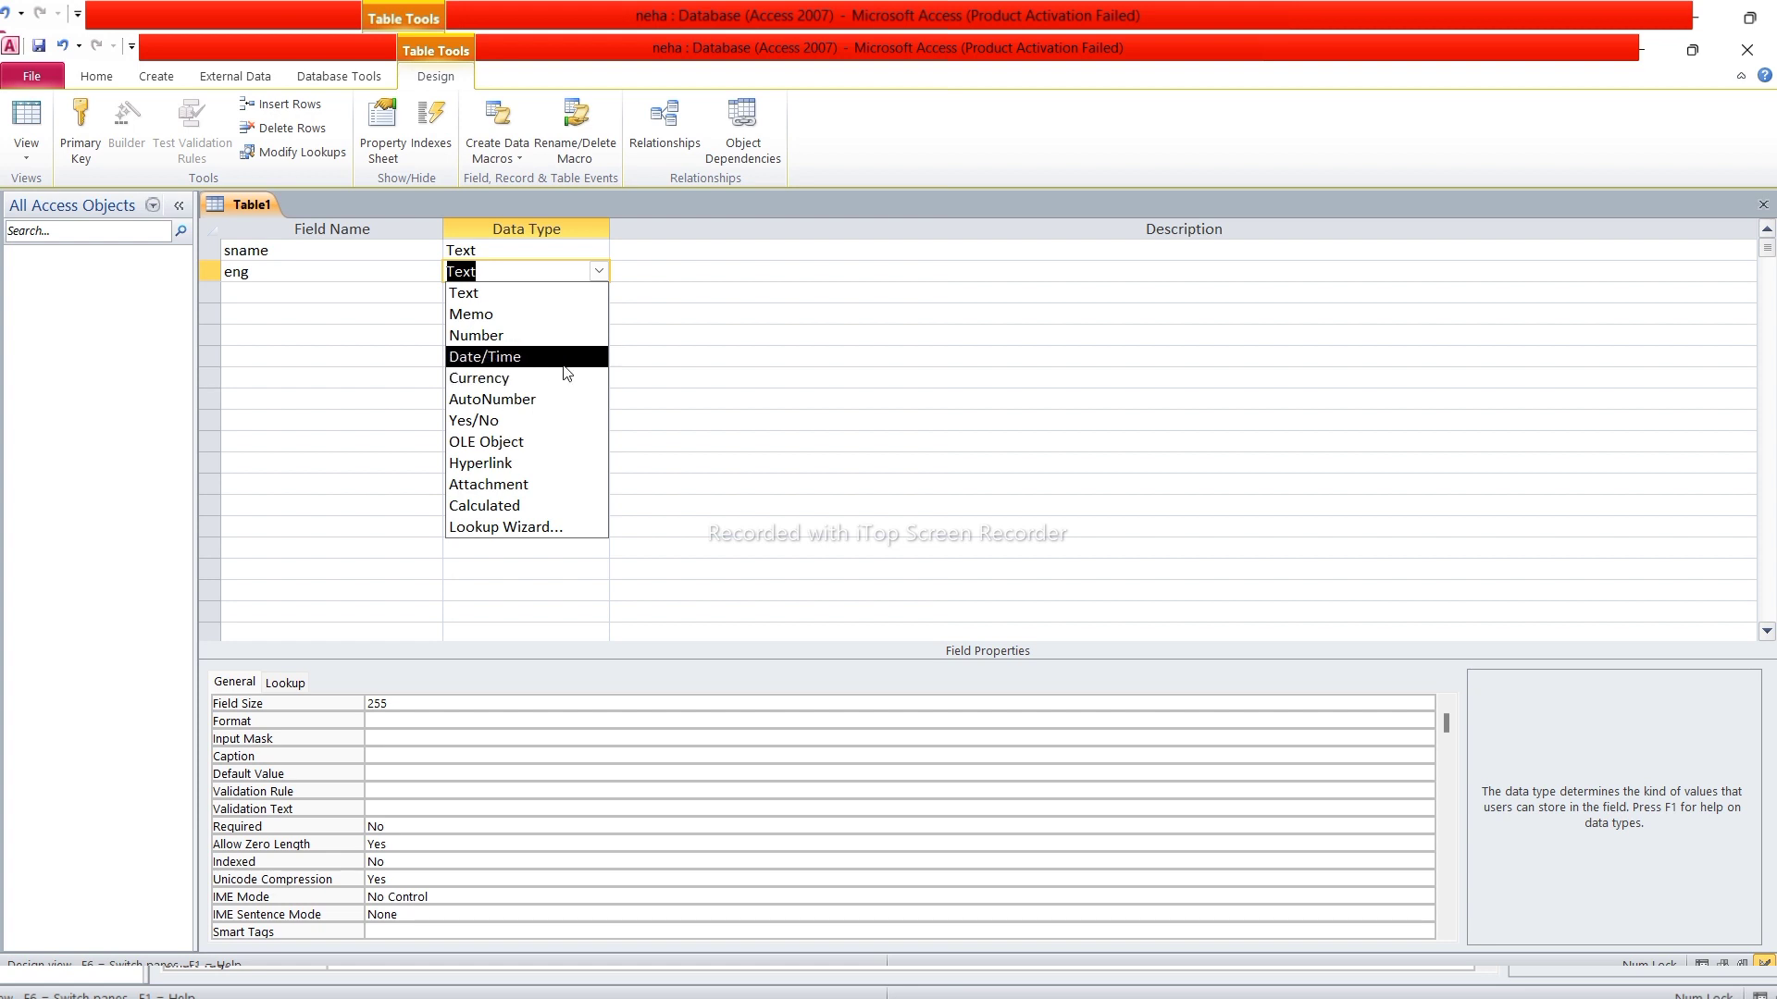
pyautogui.click(501, 338)
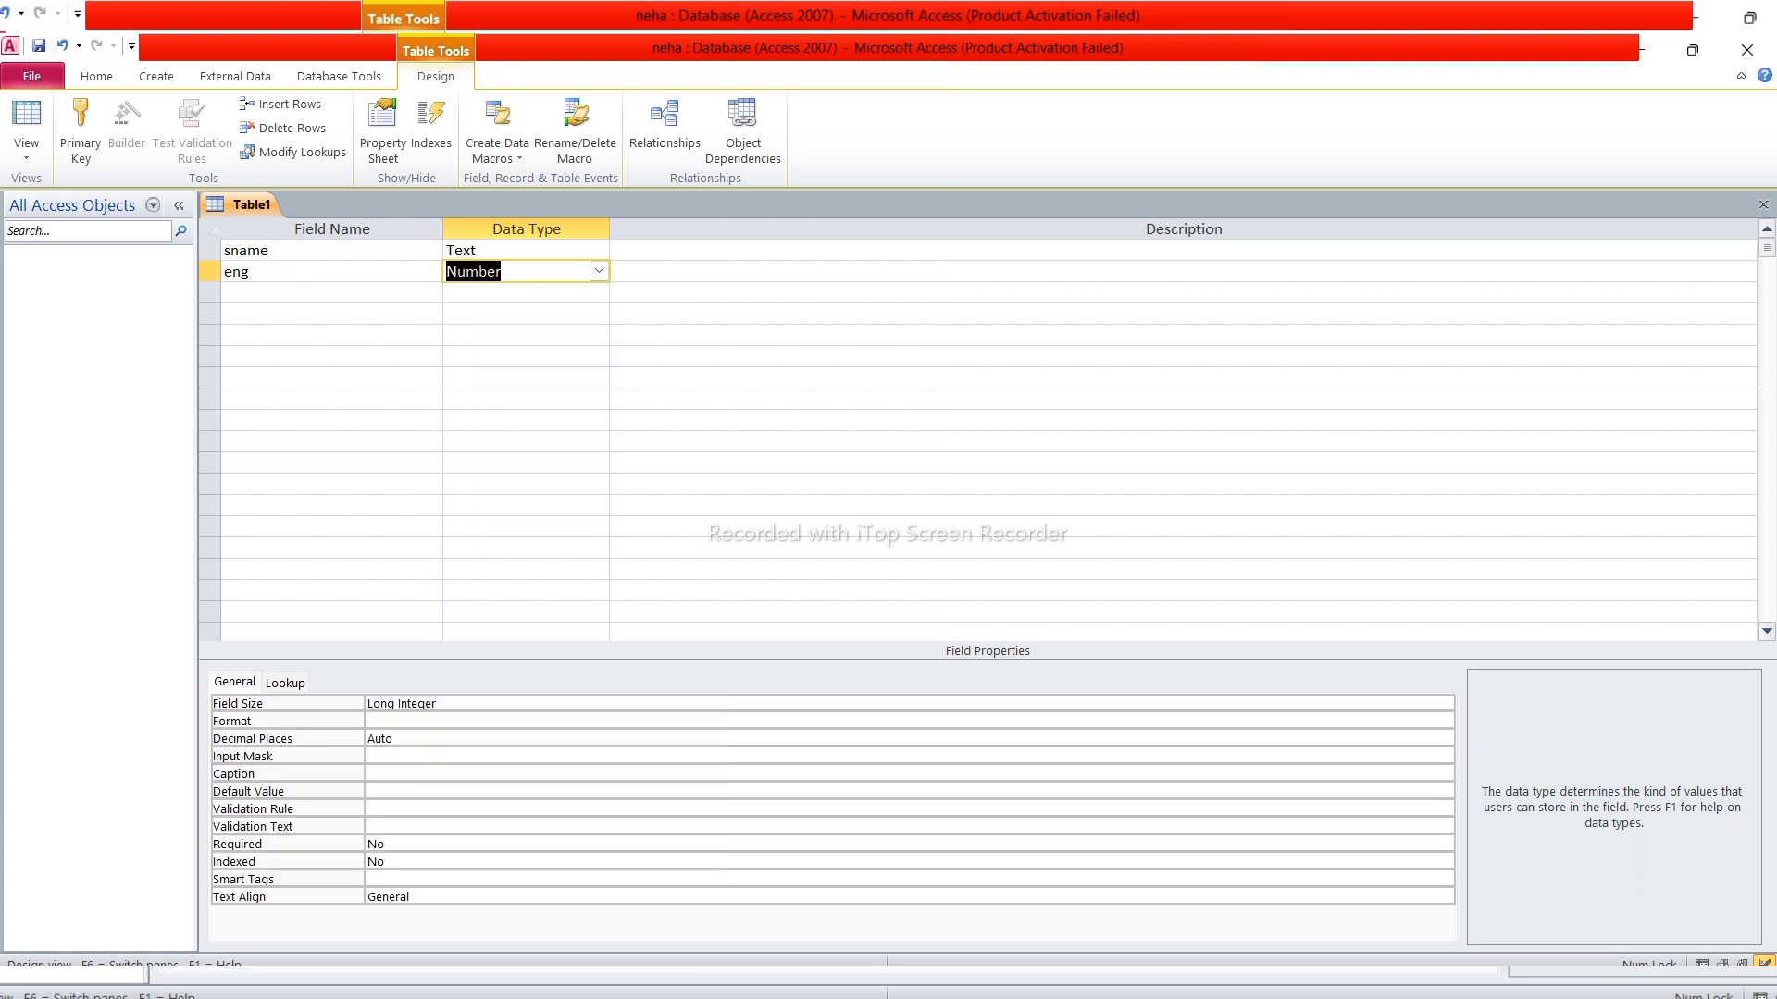
pyautogui.click(296, 292)
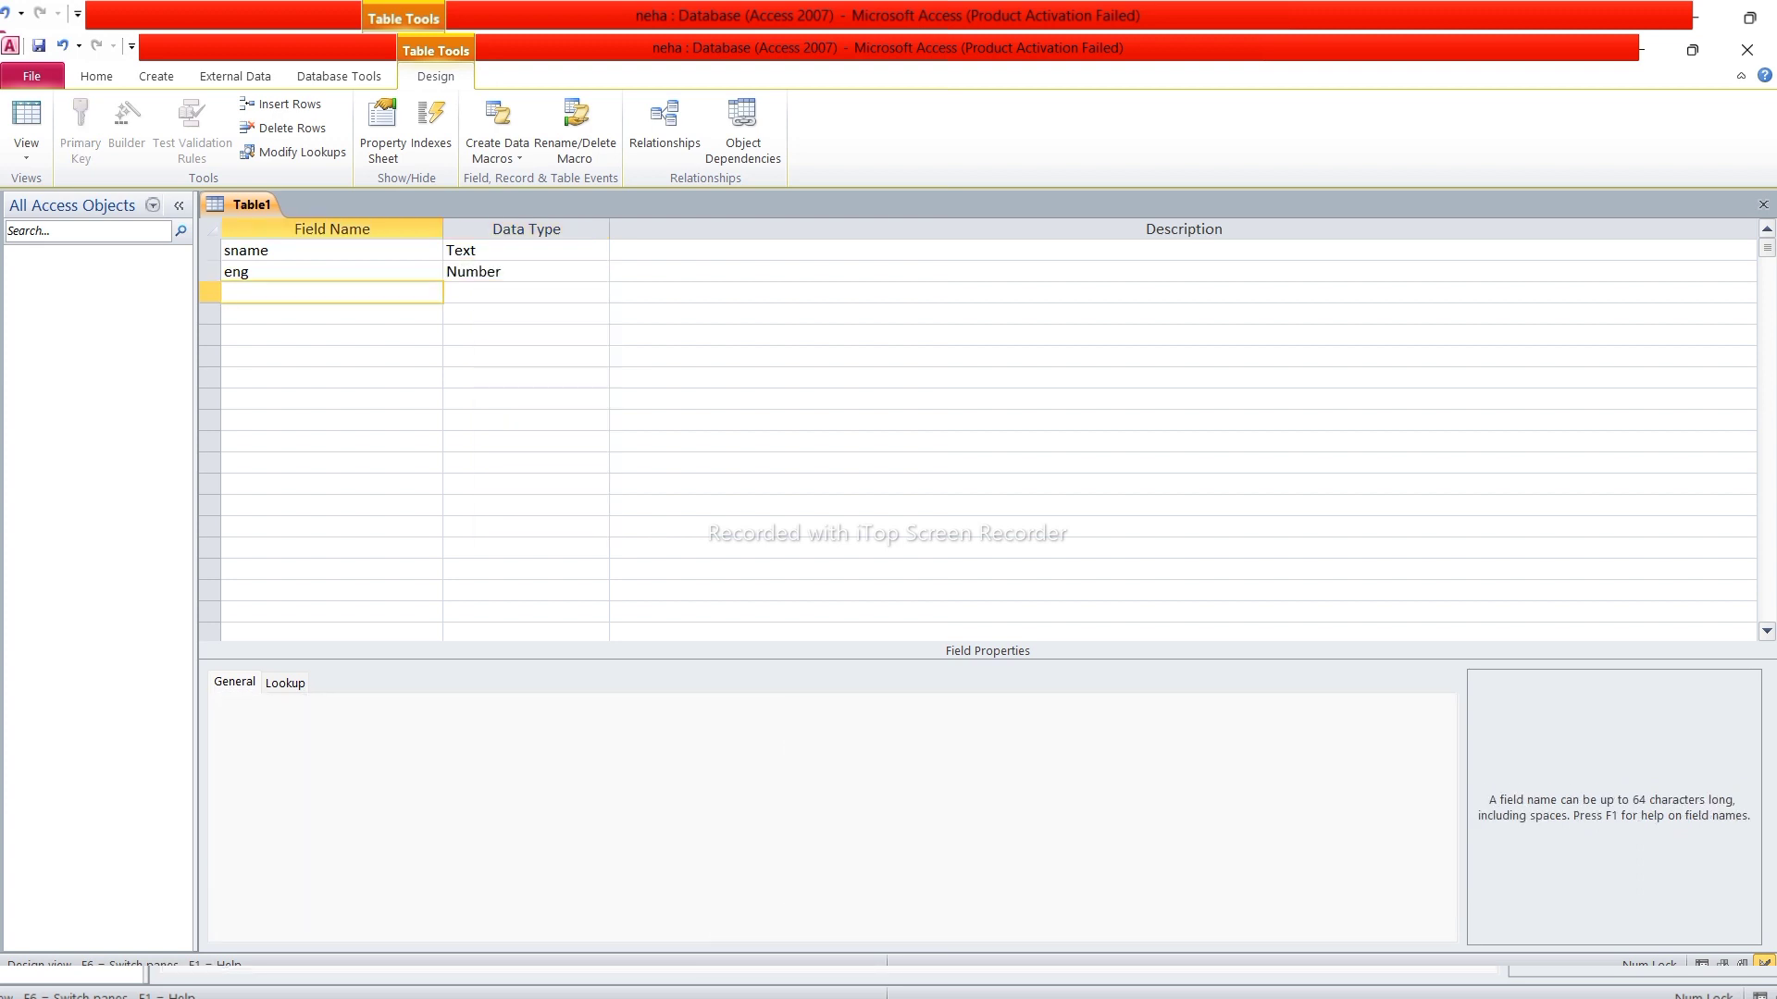
pyautogui.write('math')
pyautogui.press('Tab')
pyautogui.click(599, 292)
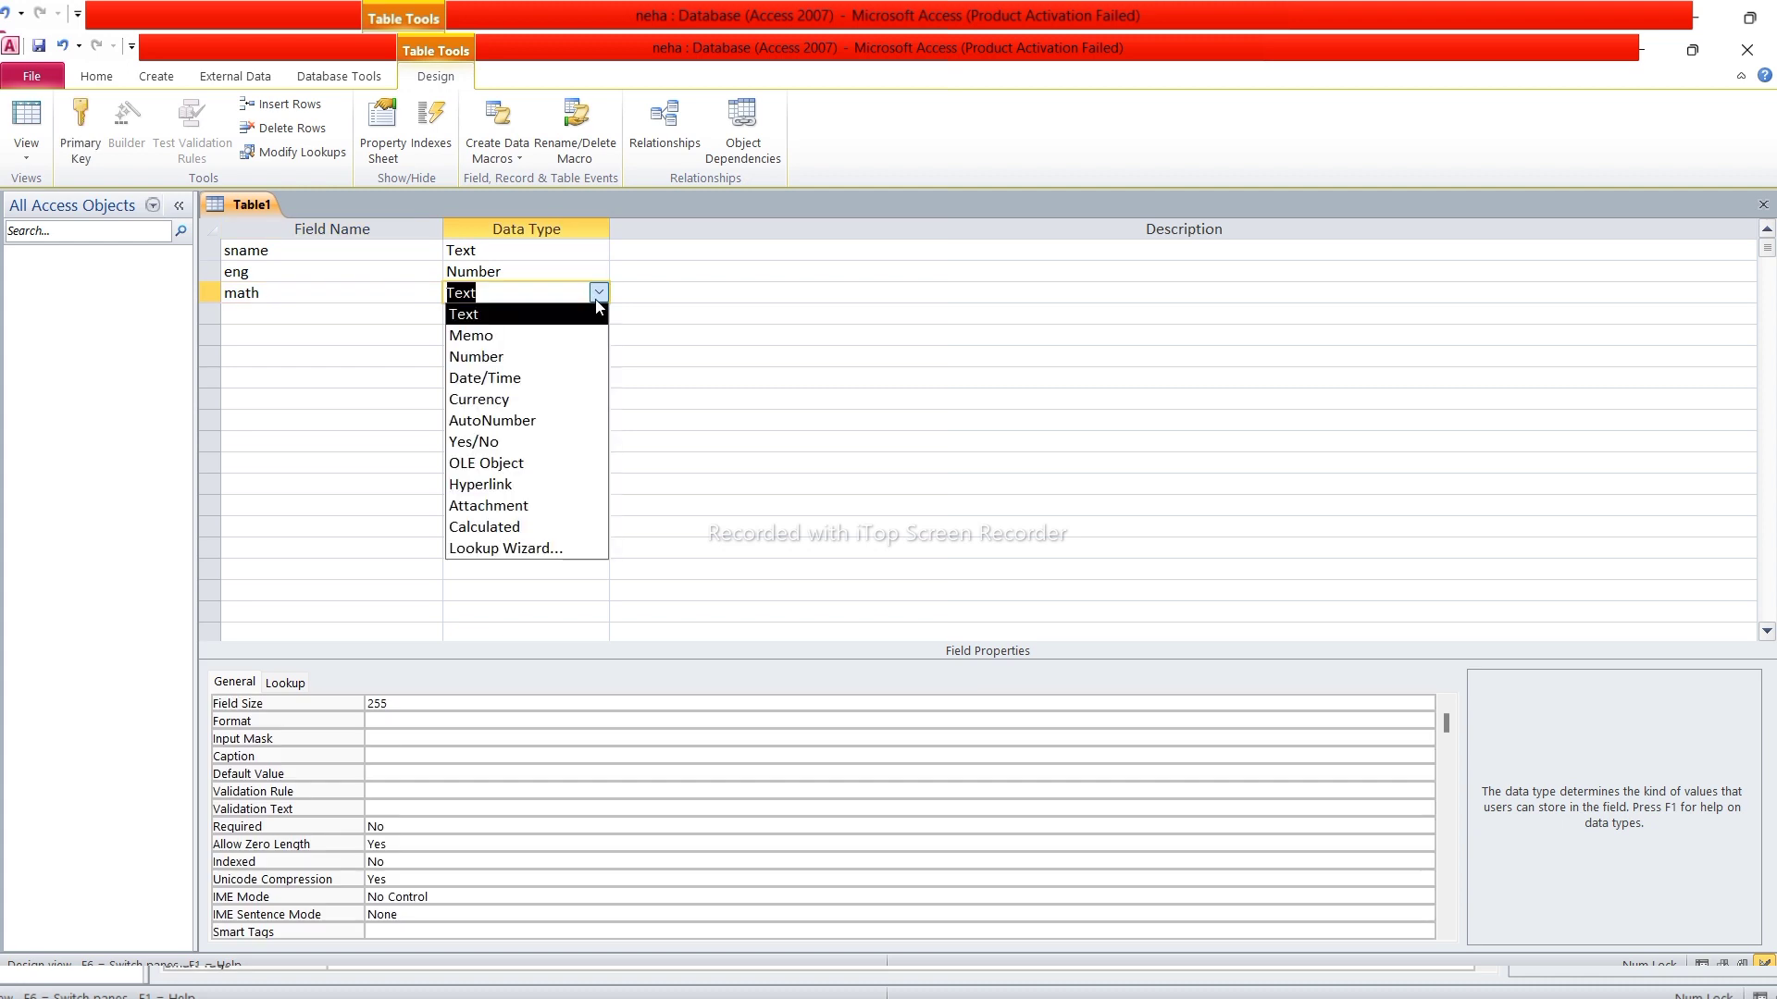
pyautogui.click(585, 357)
pyautogui.press('Tab')
pyautogui.press('Tab')
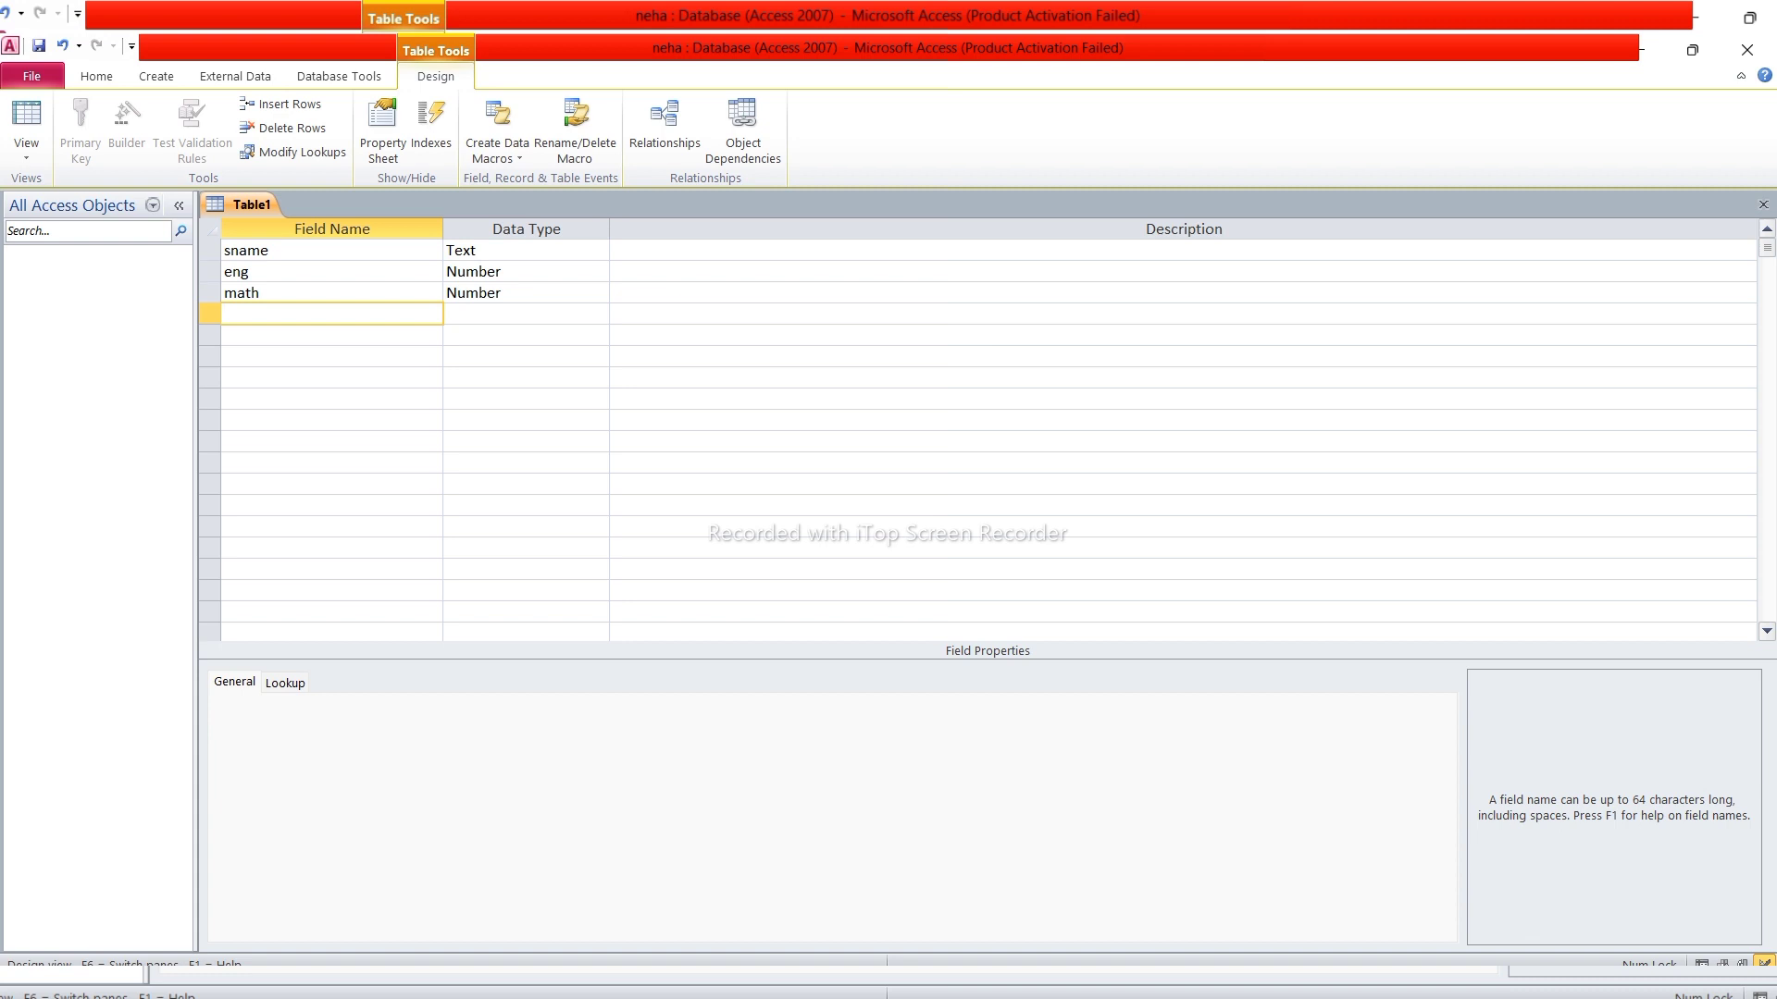
# Add hist and geo as Number fields and save the table with Ctrl+S
pyautogui.write('hist')
pyautogui.press('Tab')
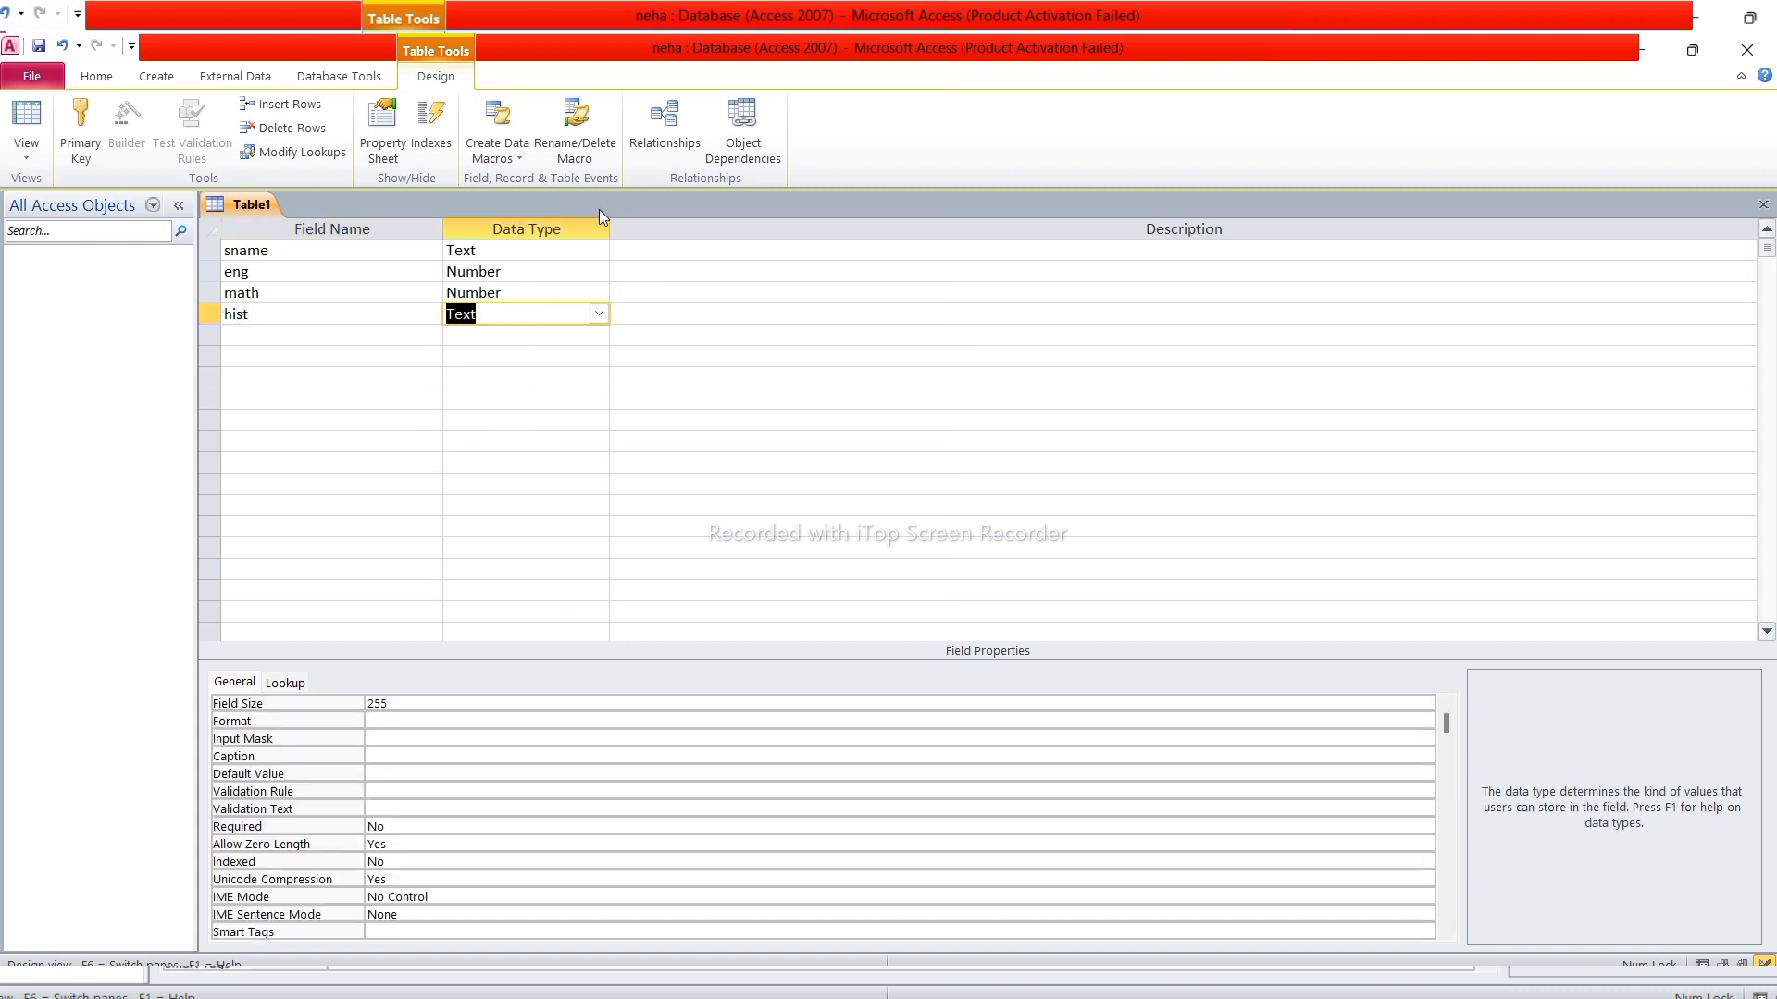
pyautogui.click(598, 314)
pyautogui.click(583, 378)
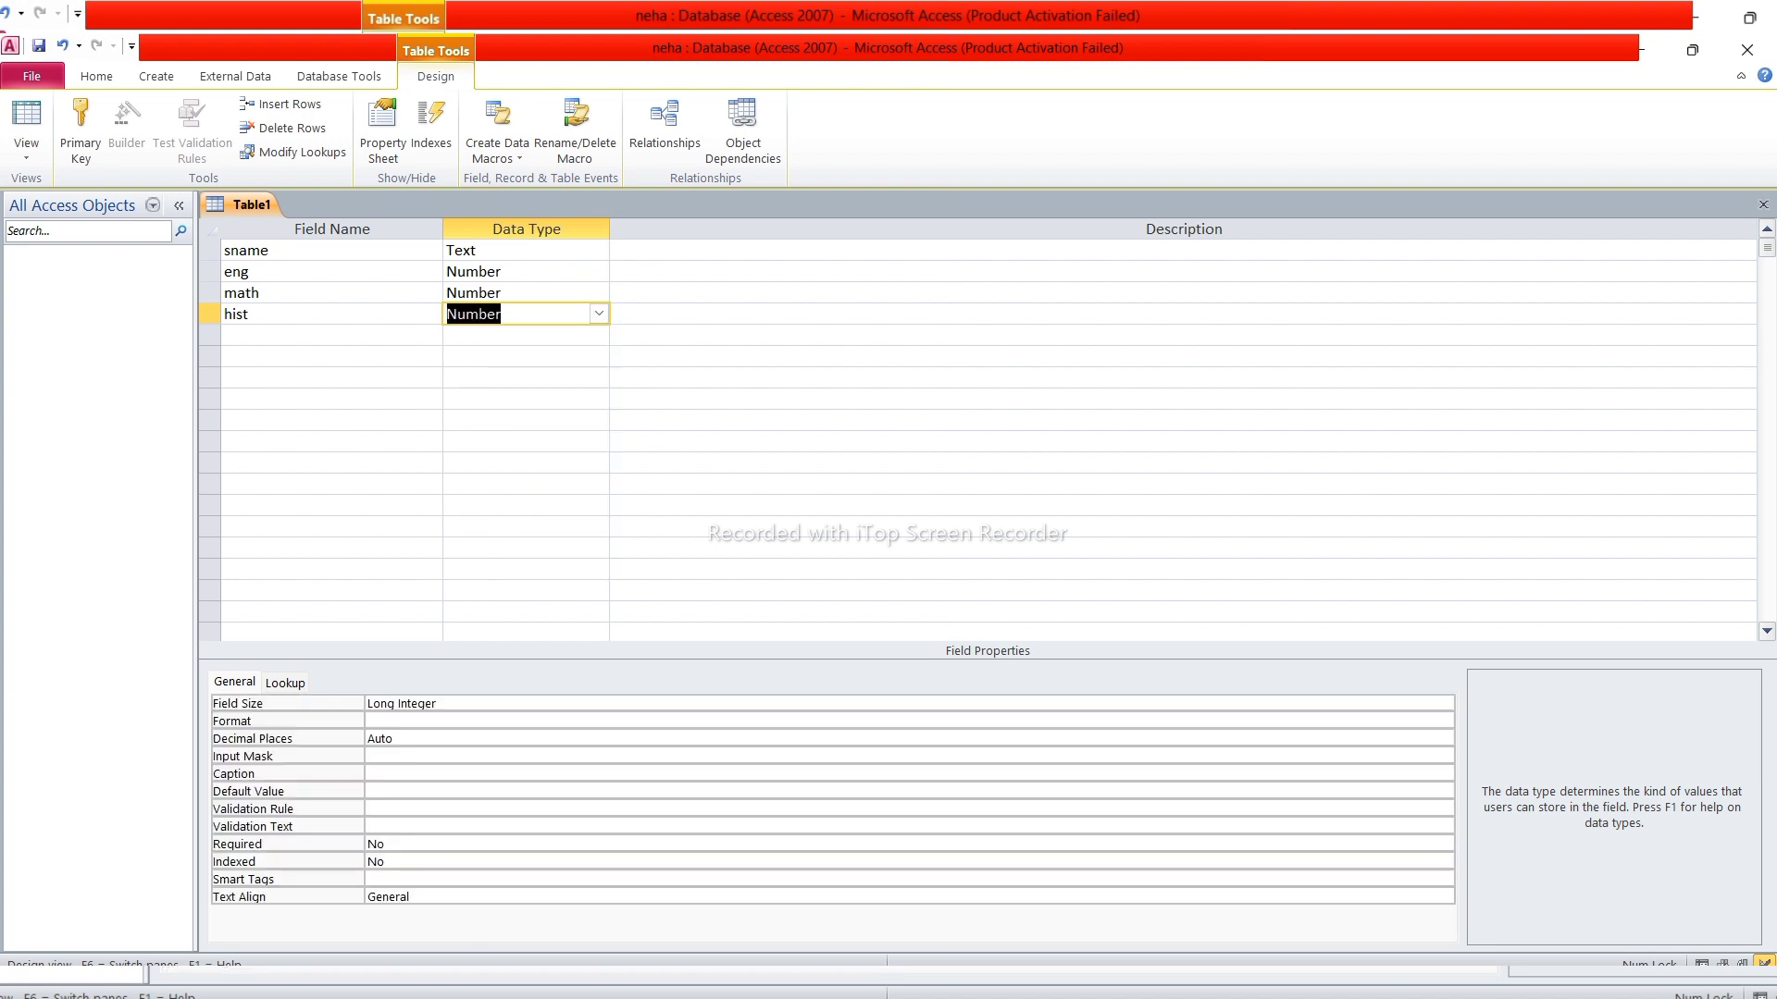
pyautogui.press('Tab')
pyautogui.press('Tab')
pyautogui.write('ge')
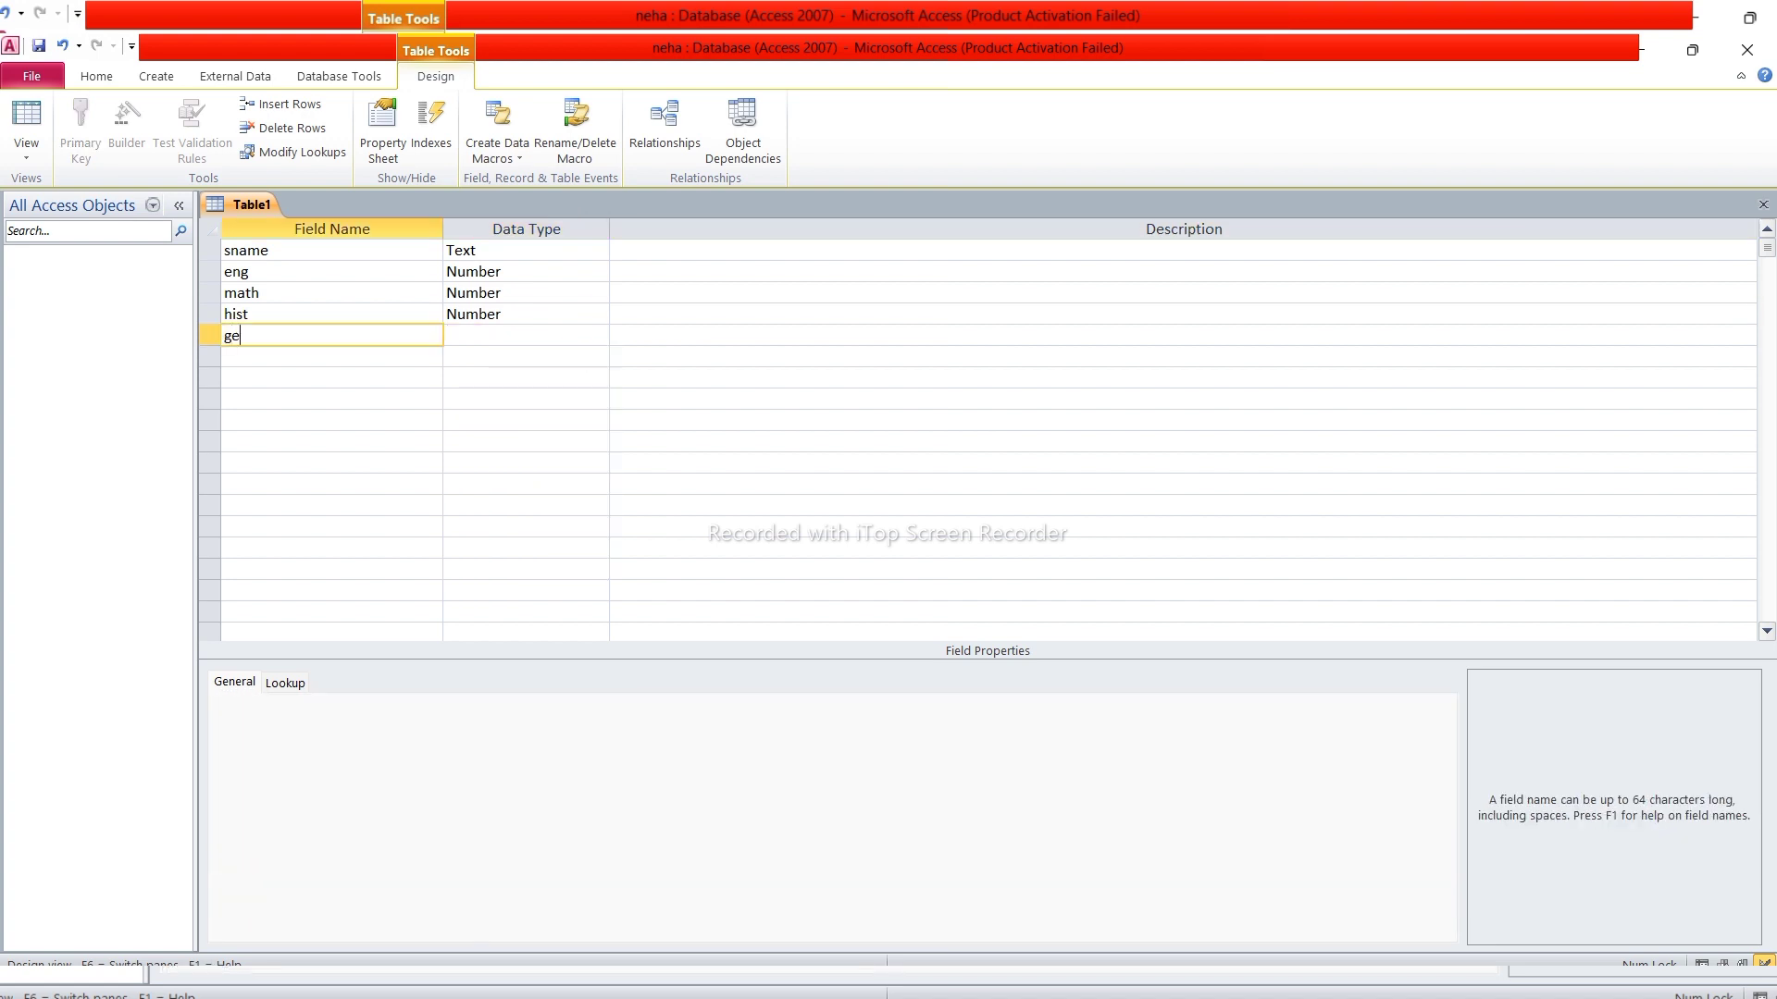
pyautogui.write('o')
pyautogui.press('Tab')
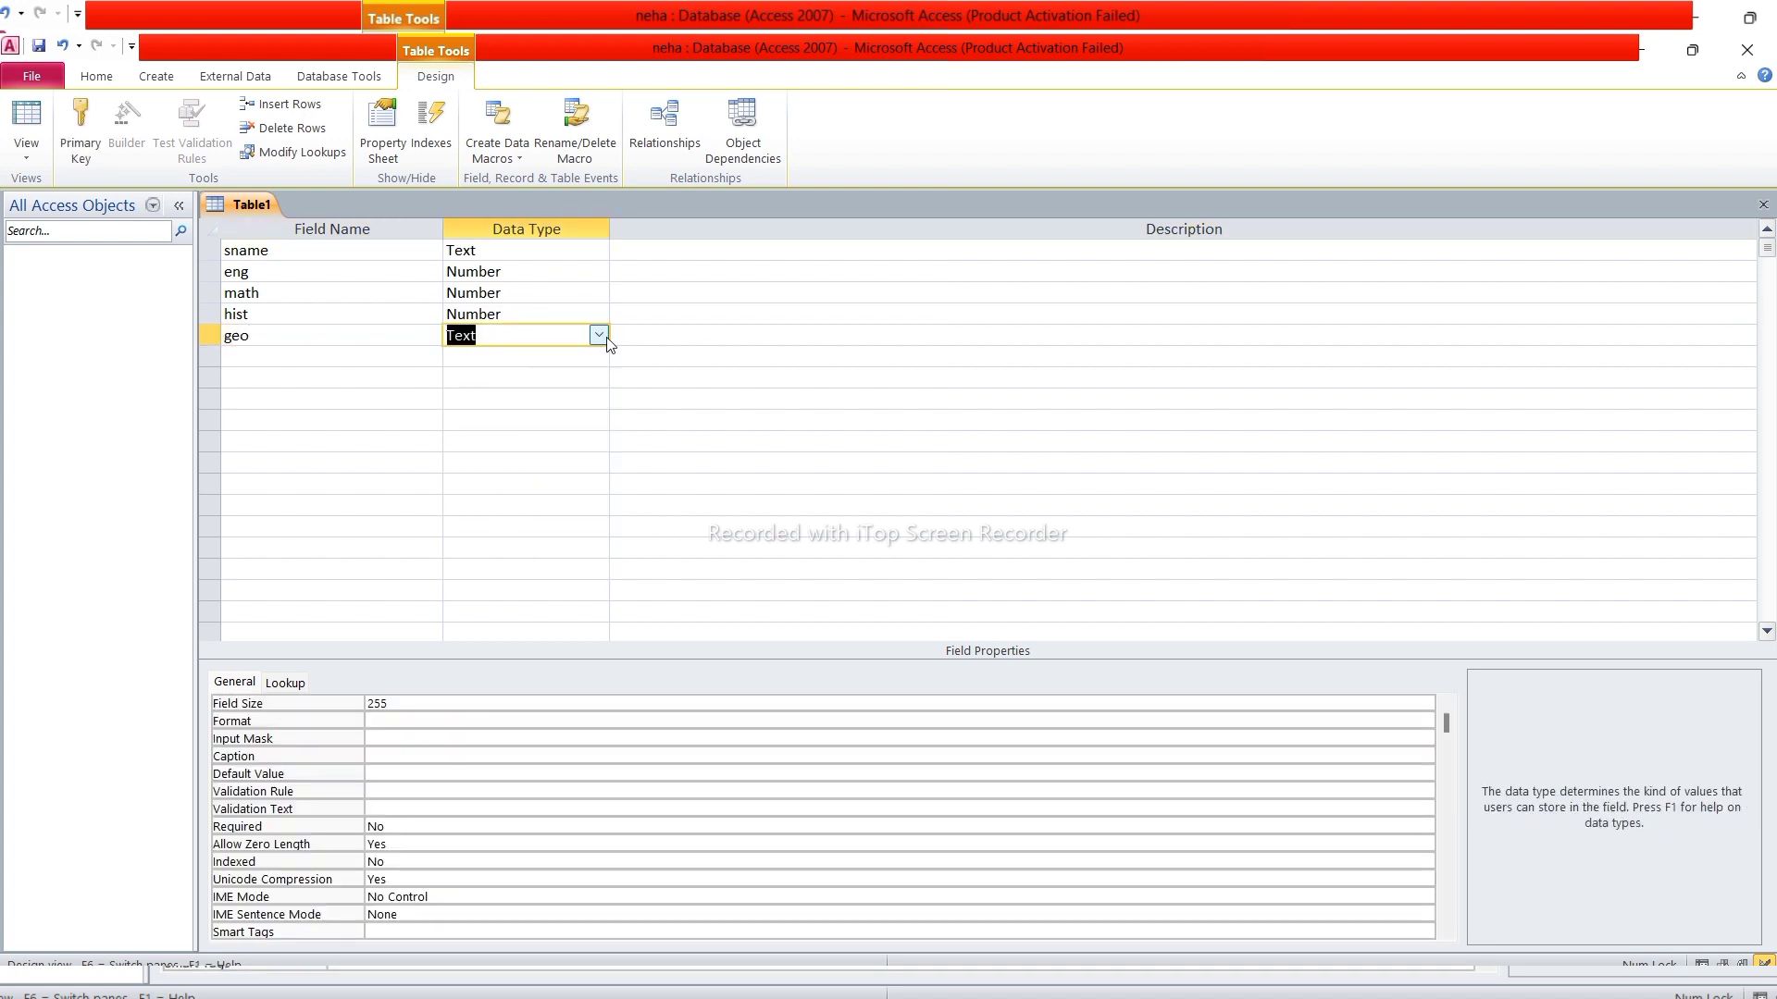
pyautogui.click(599, 335)
pyautogui.click(555, 408)
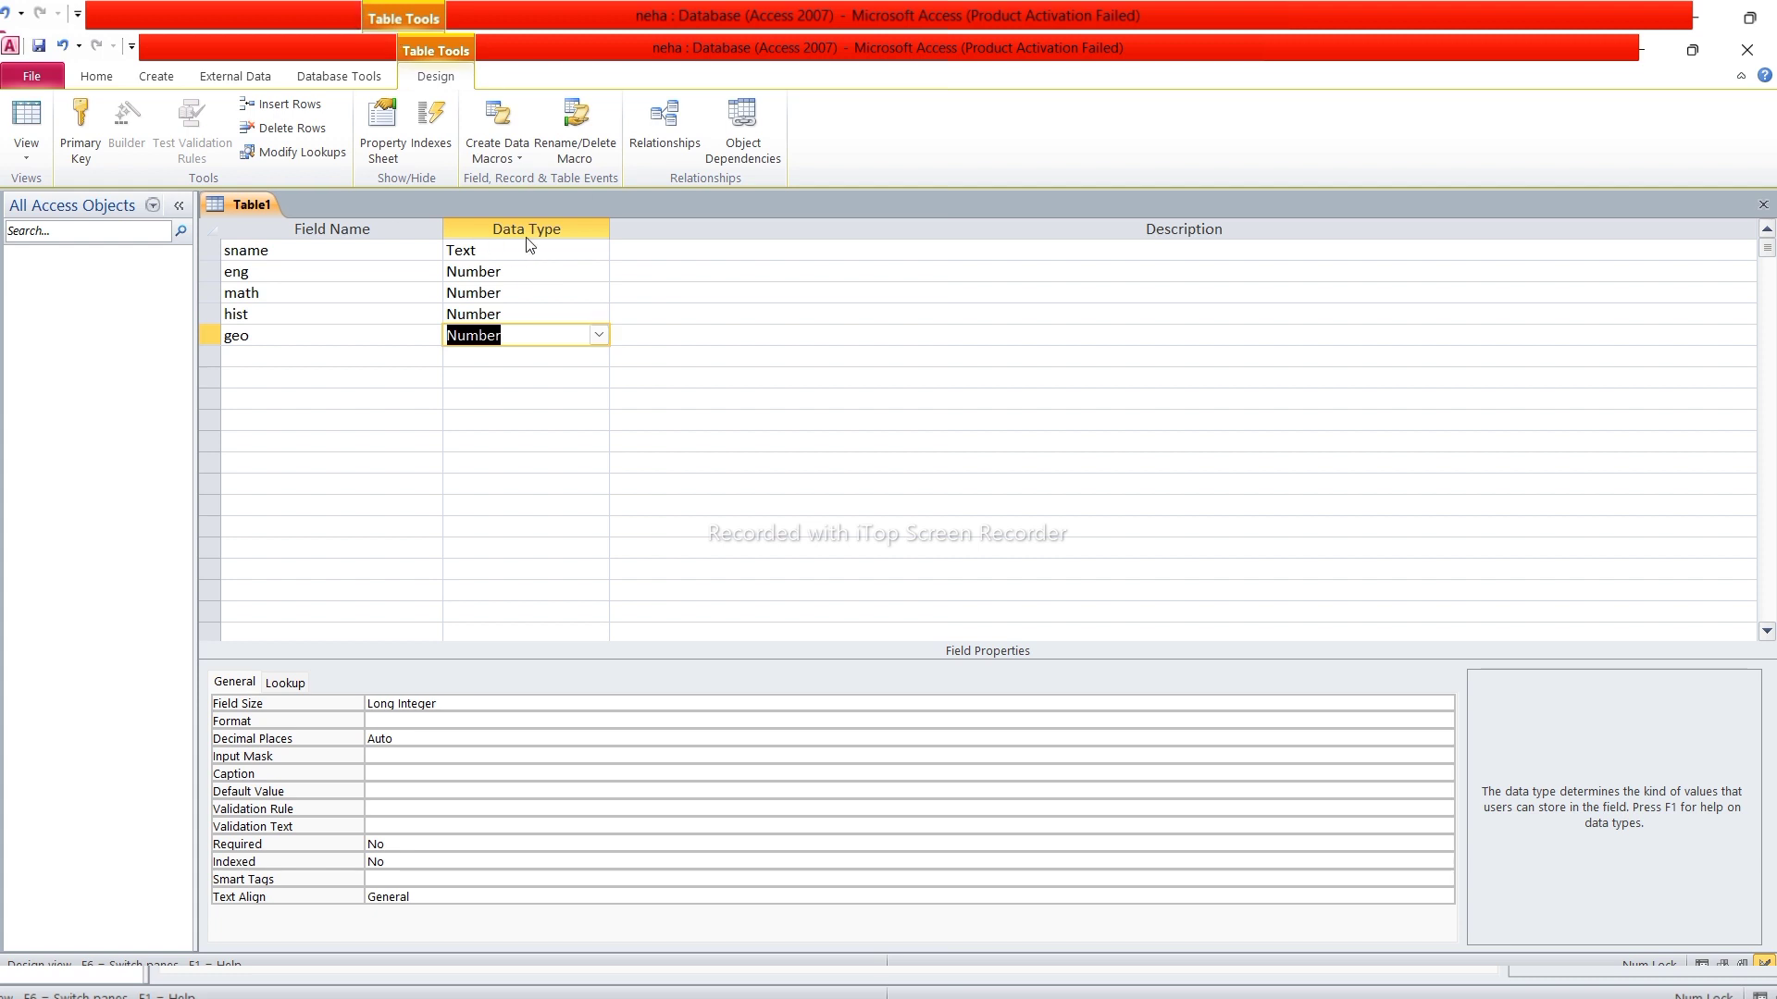
pyautogui.hotkey('ctrl', 's')
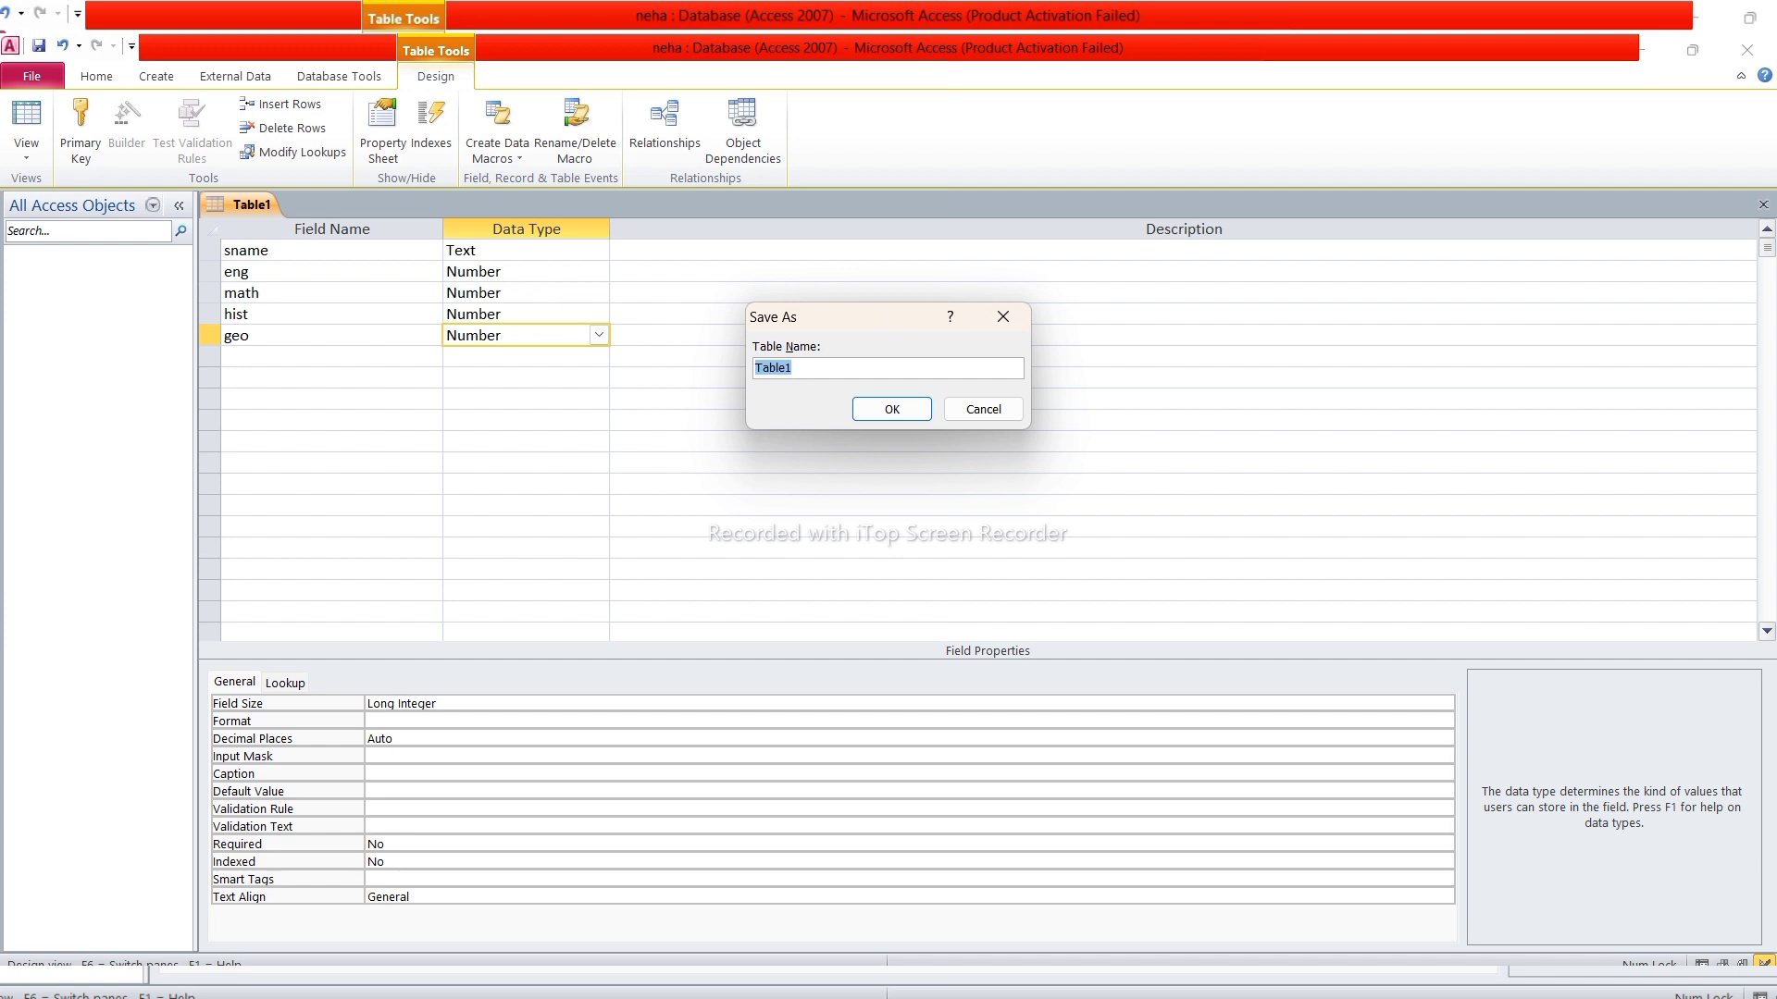
# Name the table 'main table' and save it without a primary key
pyautogui.write('main table')
pyautogui.click(893, 411)
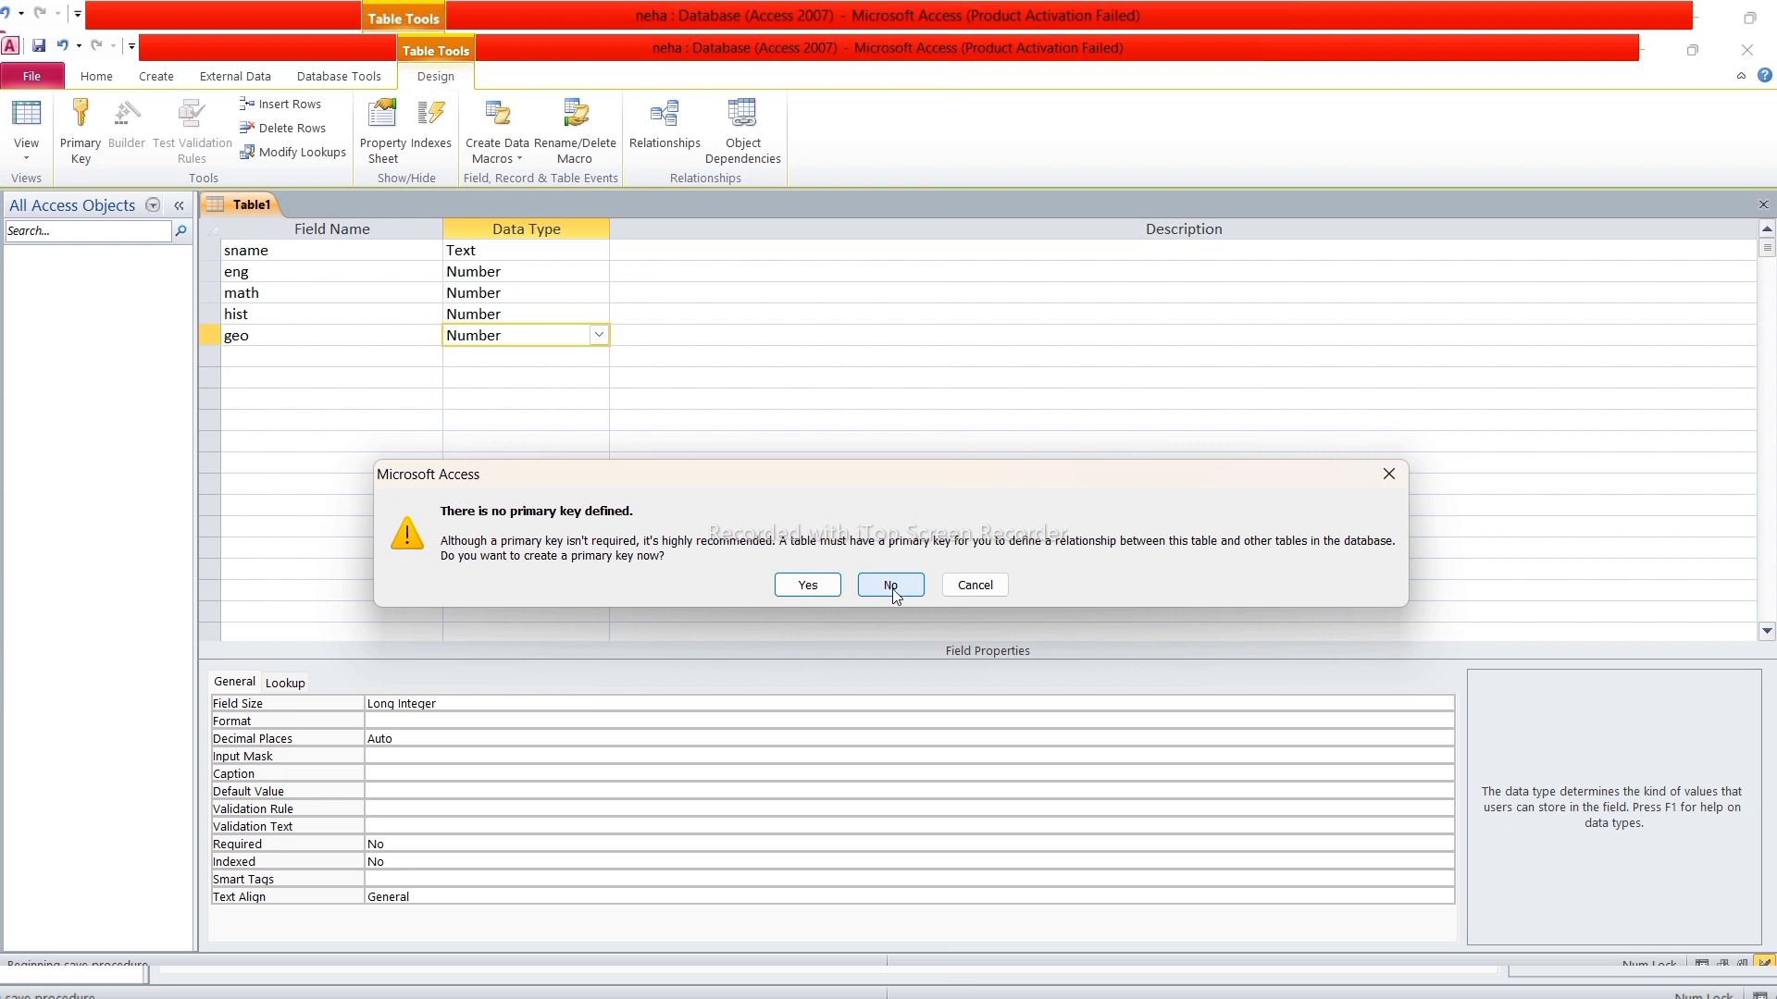
pyautogui.click(891, 595)
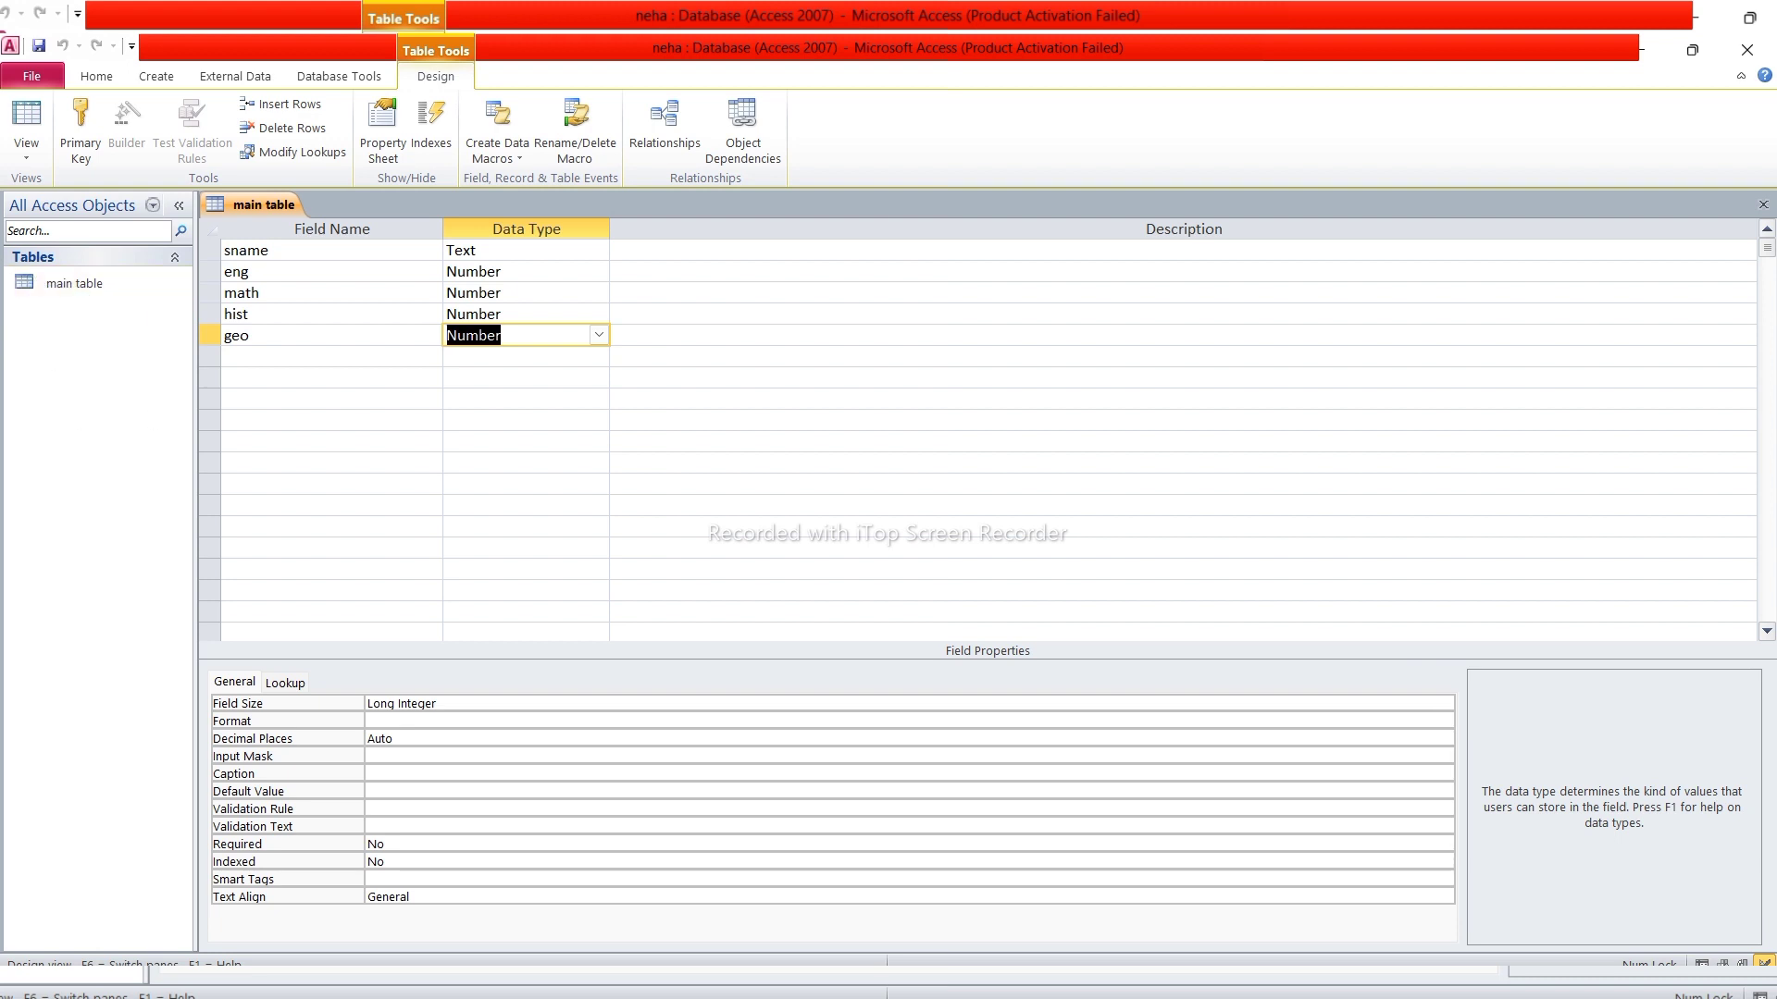
pyautogui.click(1147, 944)
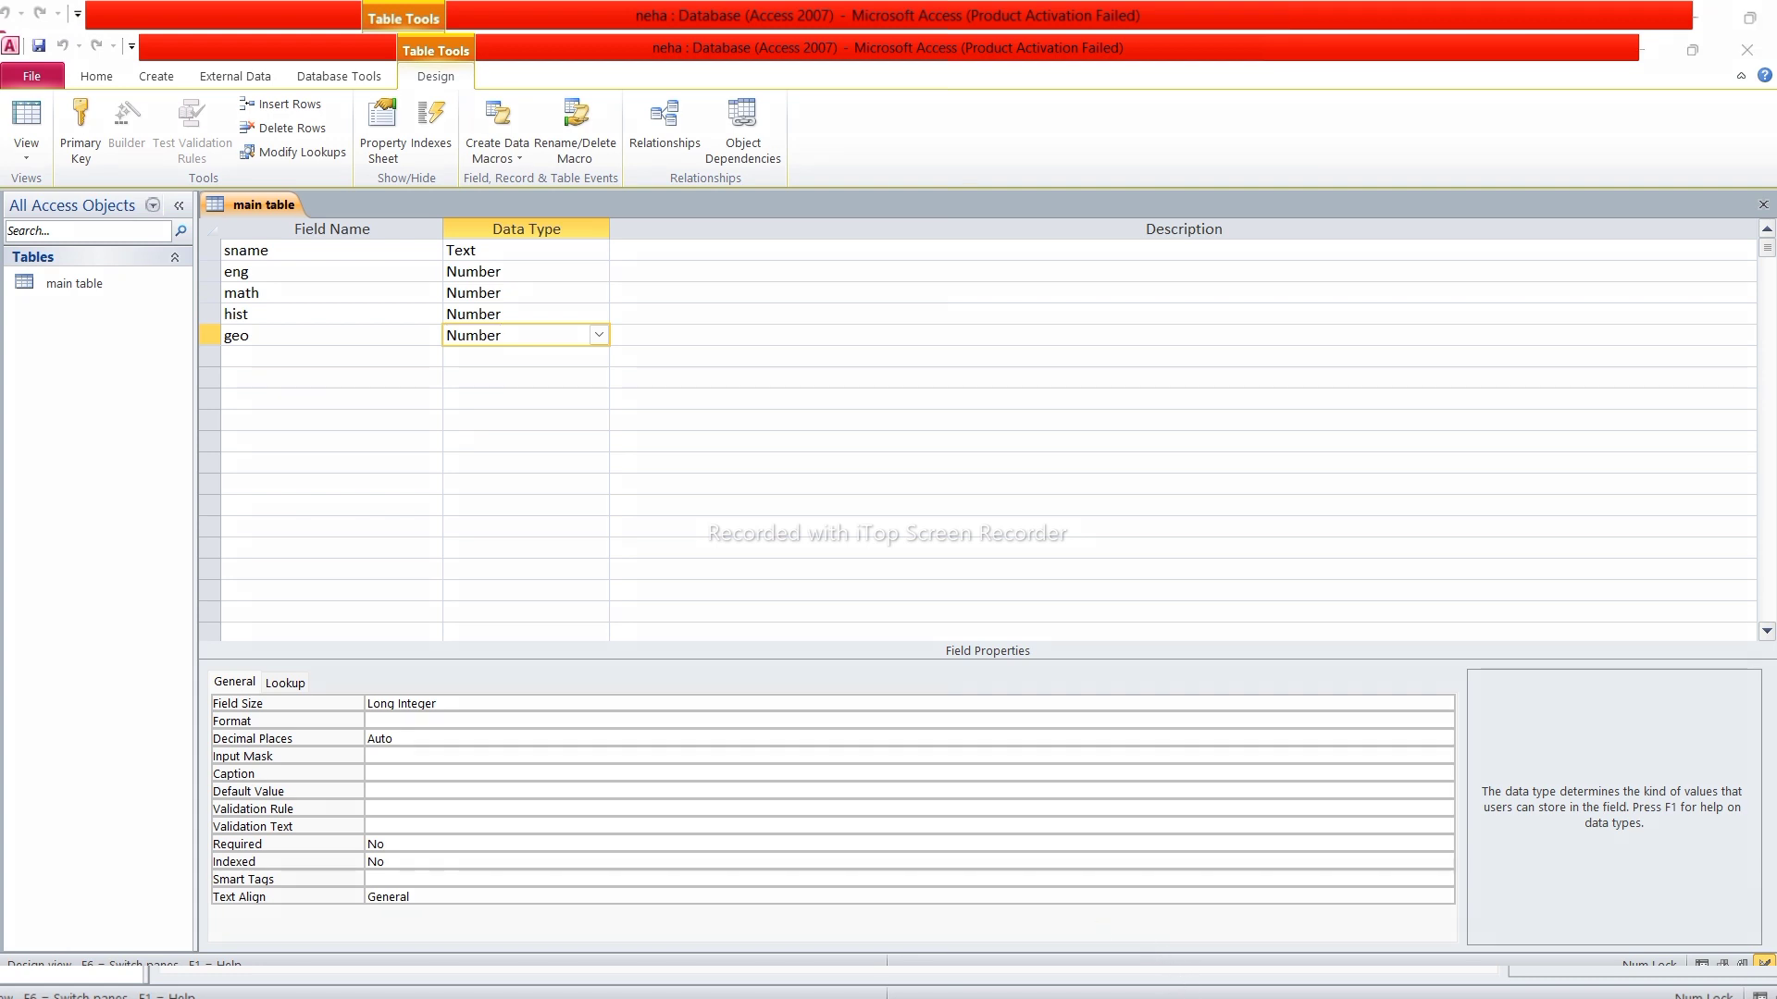
pyautogui.moveTo(23, 259)
pyautogui.mouseDown()
pyautogui.moveTo(25, 312)
pyautogui.moveTo(127, 295)
pyautogui.mouseUp()
# Open main table and enter the first student's name with marks 52, 64, 89, 41
pyautogui.click(1763, 205)
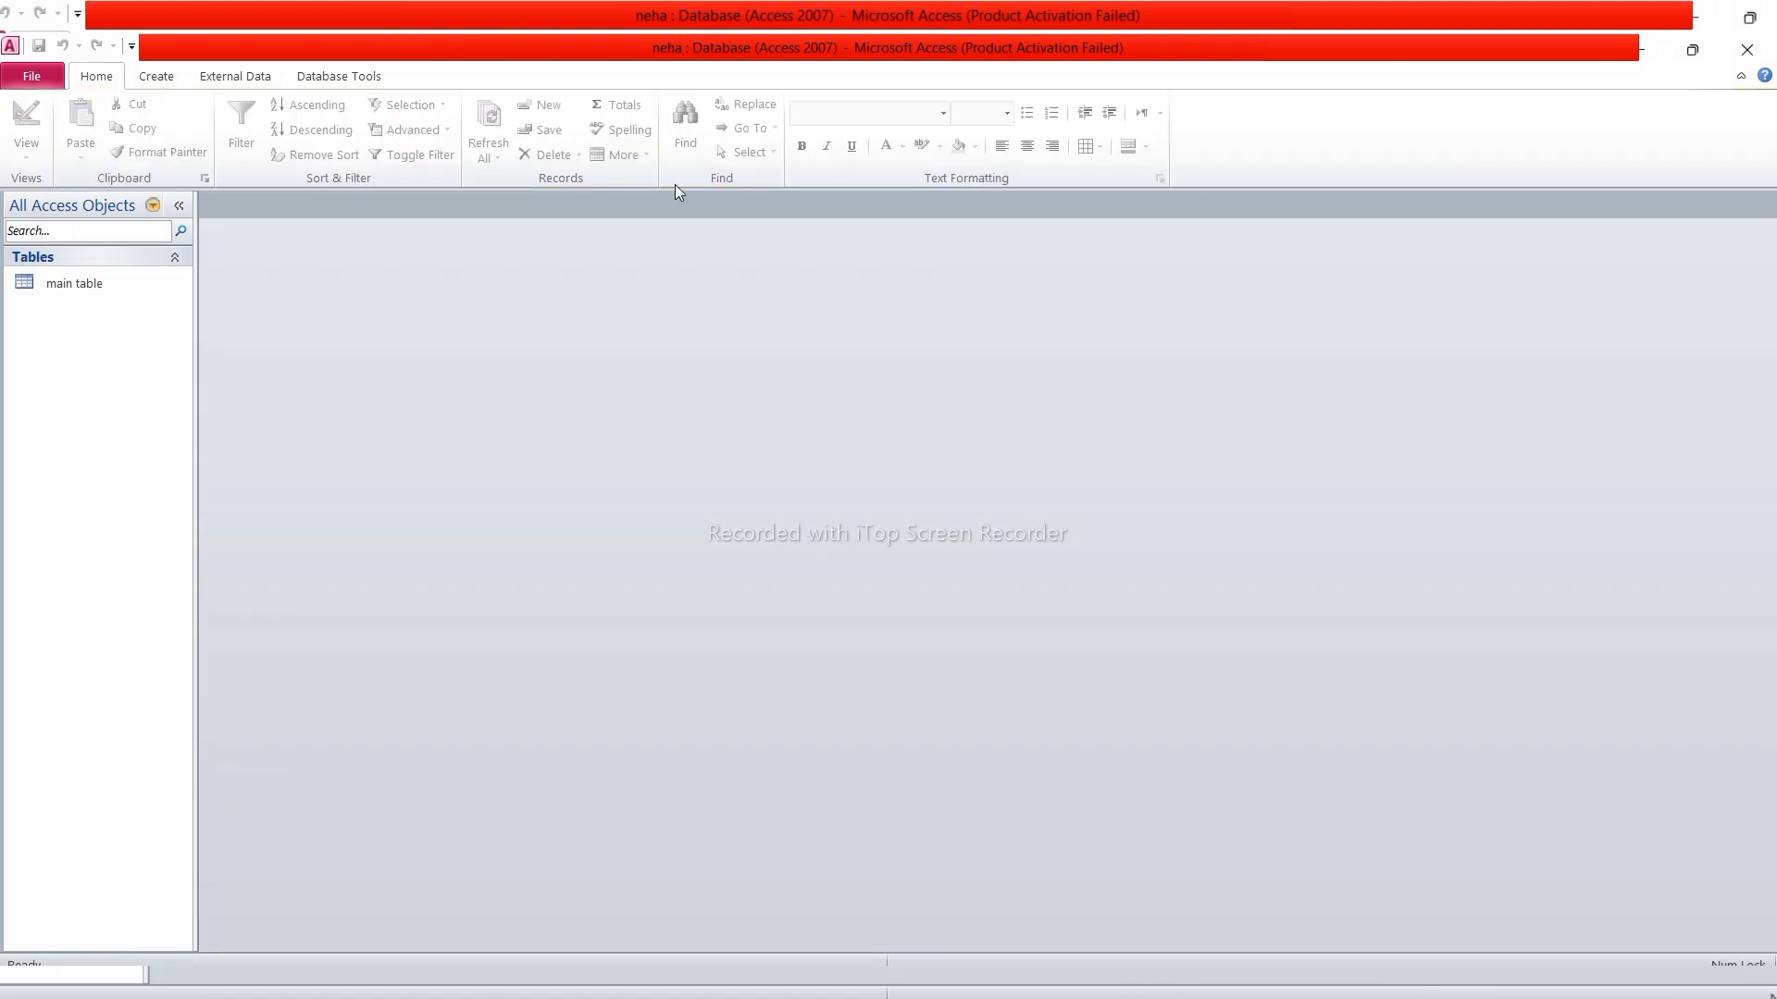
pyautogui.rightClick(142, 274)
pyautogui.click(213, 288)
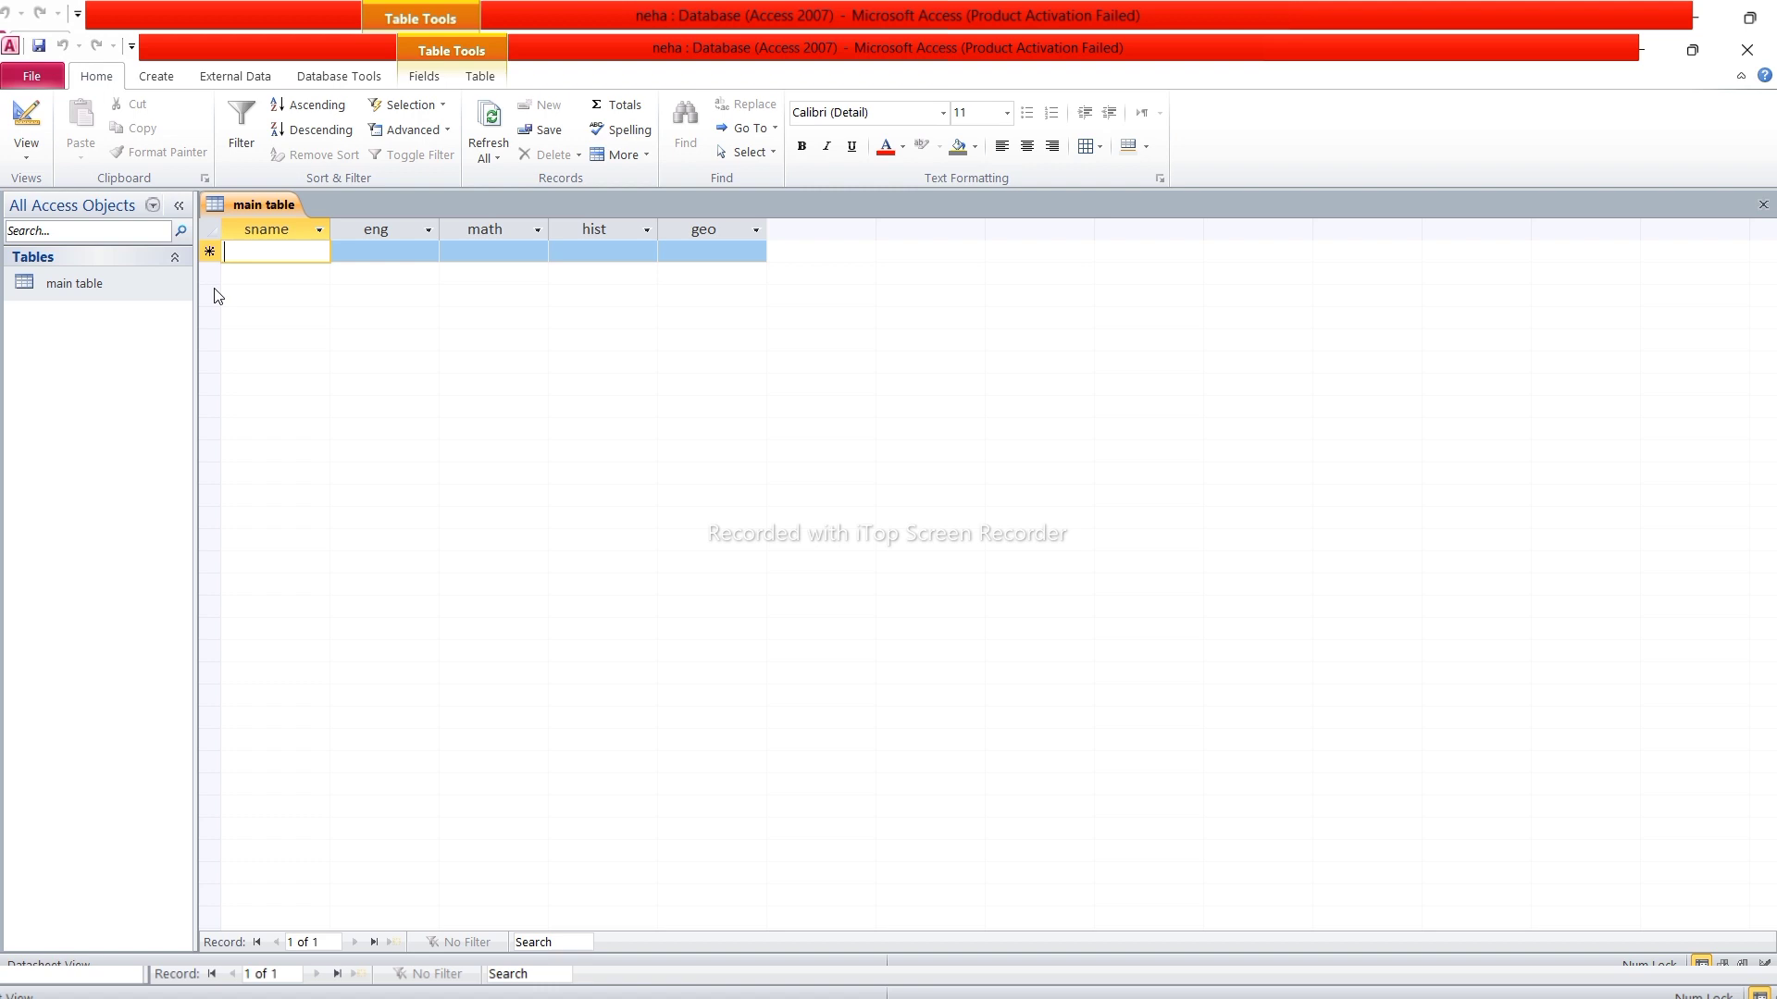
pyautogui.write('mohit')
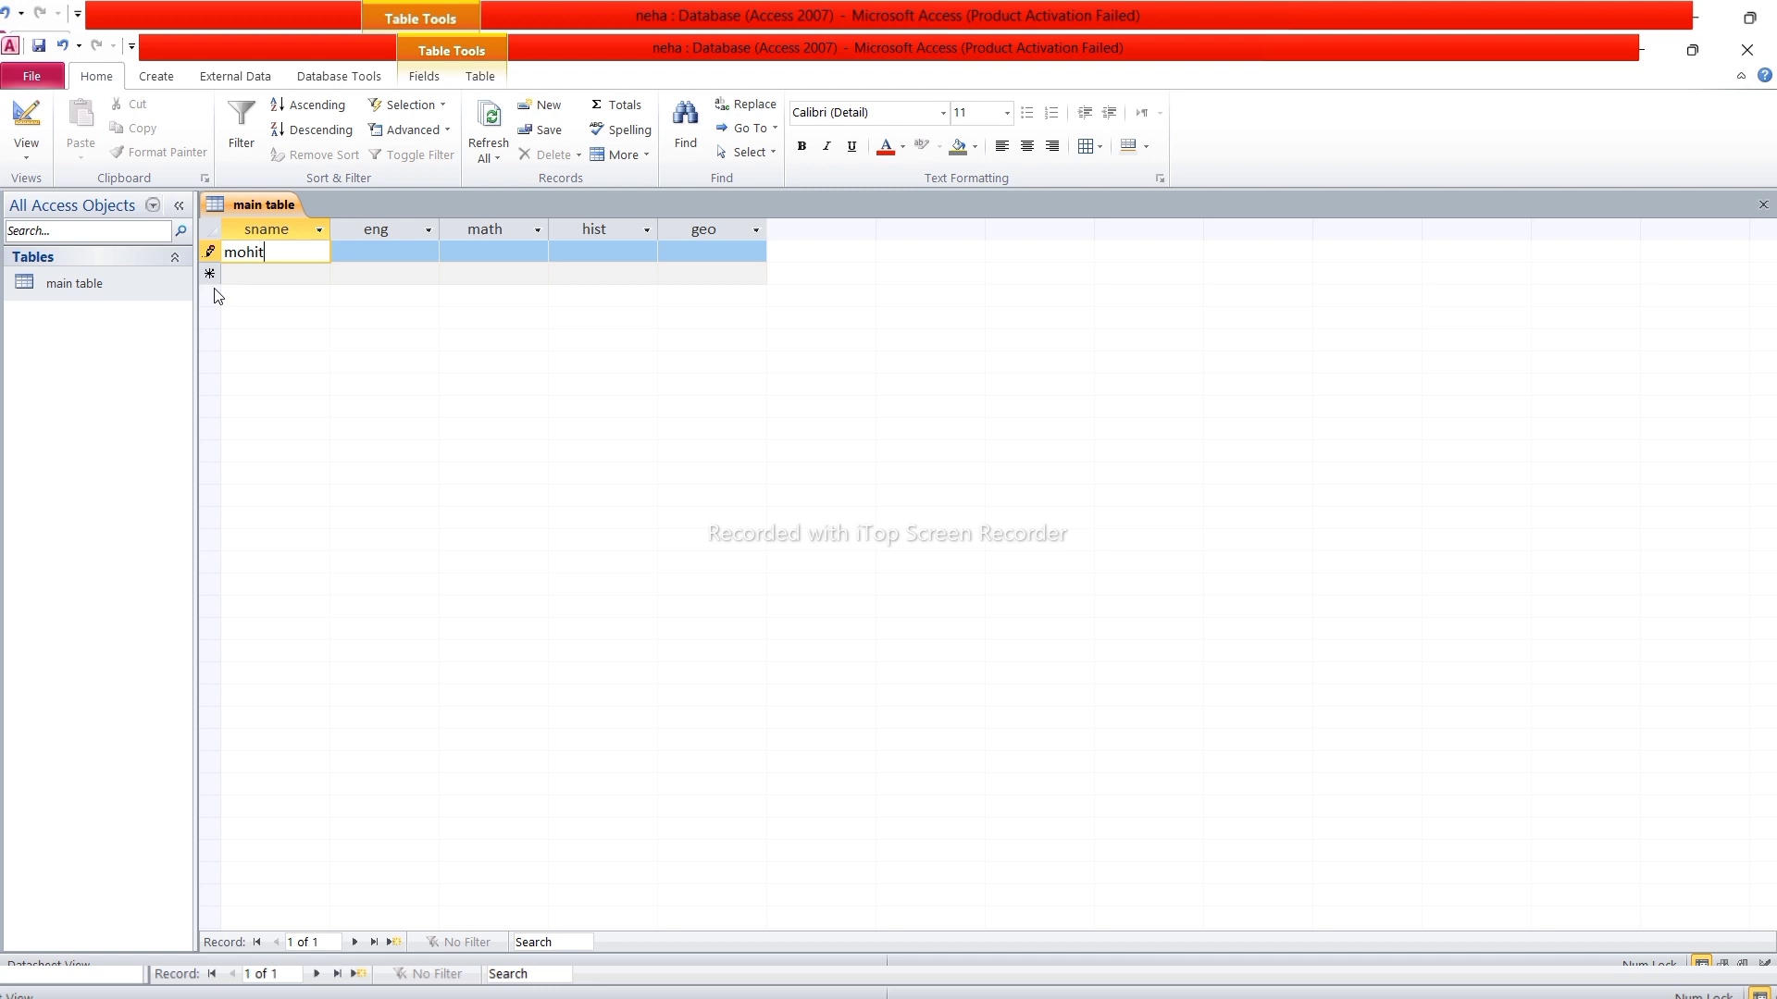
pyautogui.press('Tab')
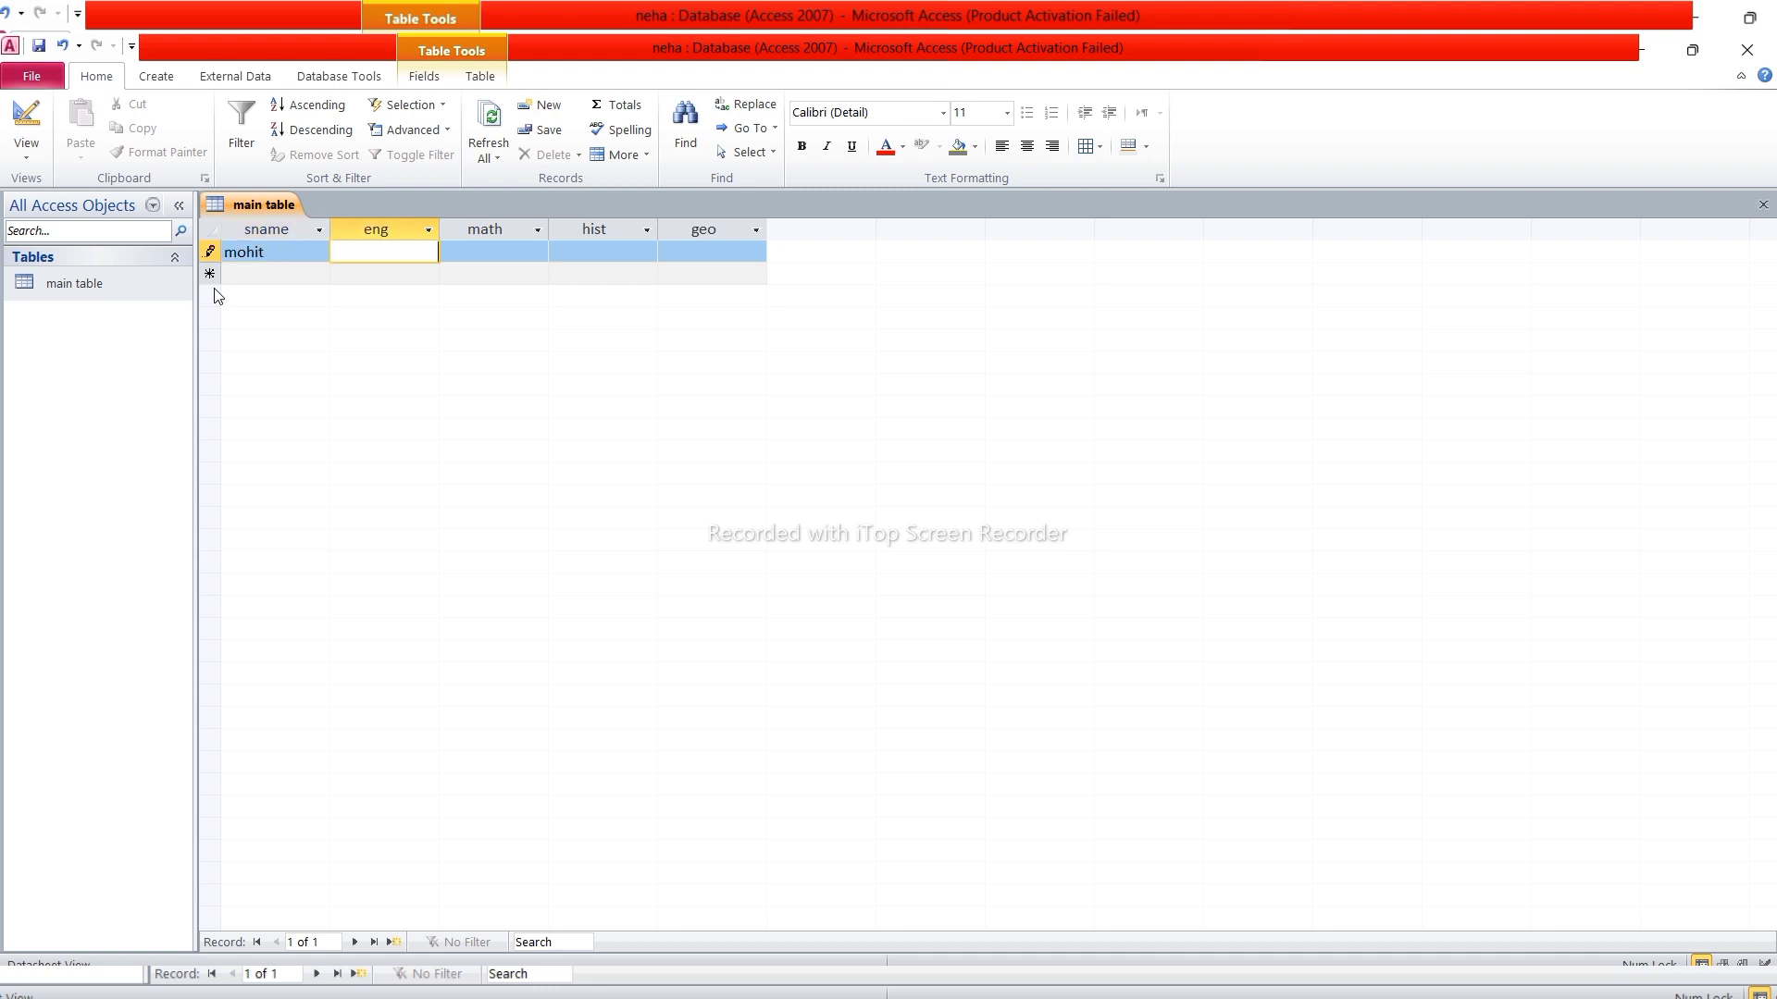
pyautogui.write('52')
pyautogui.press('Tab')
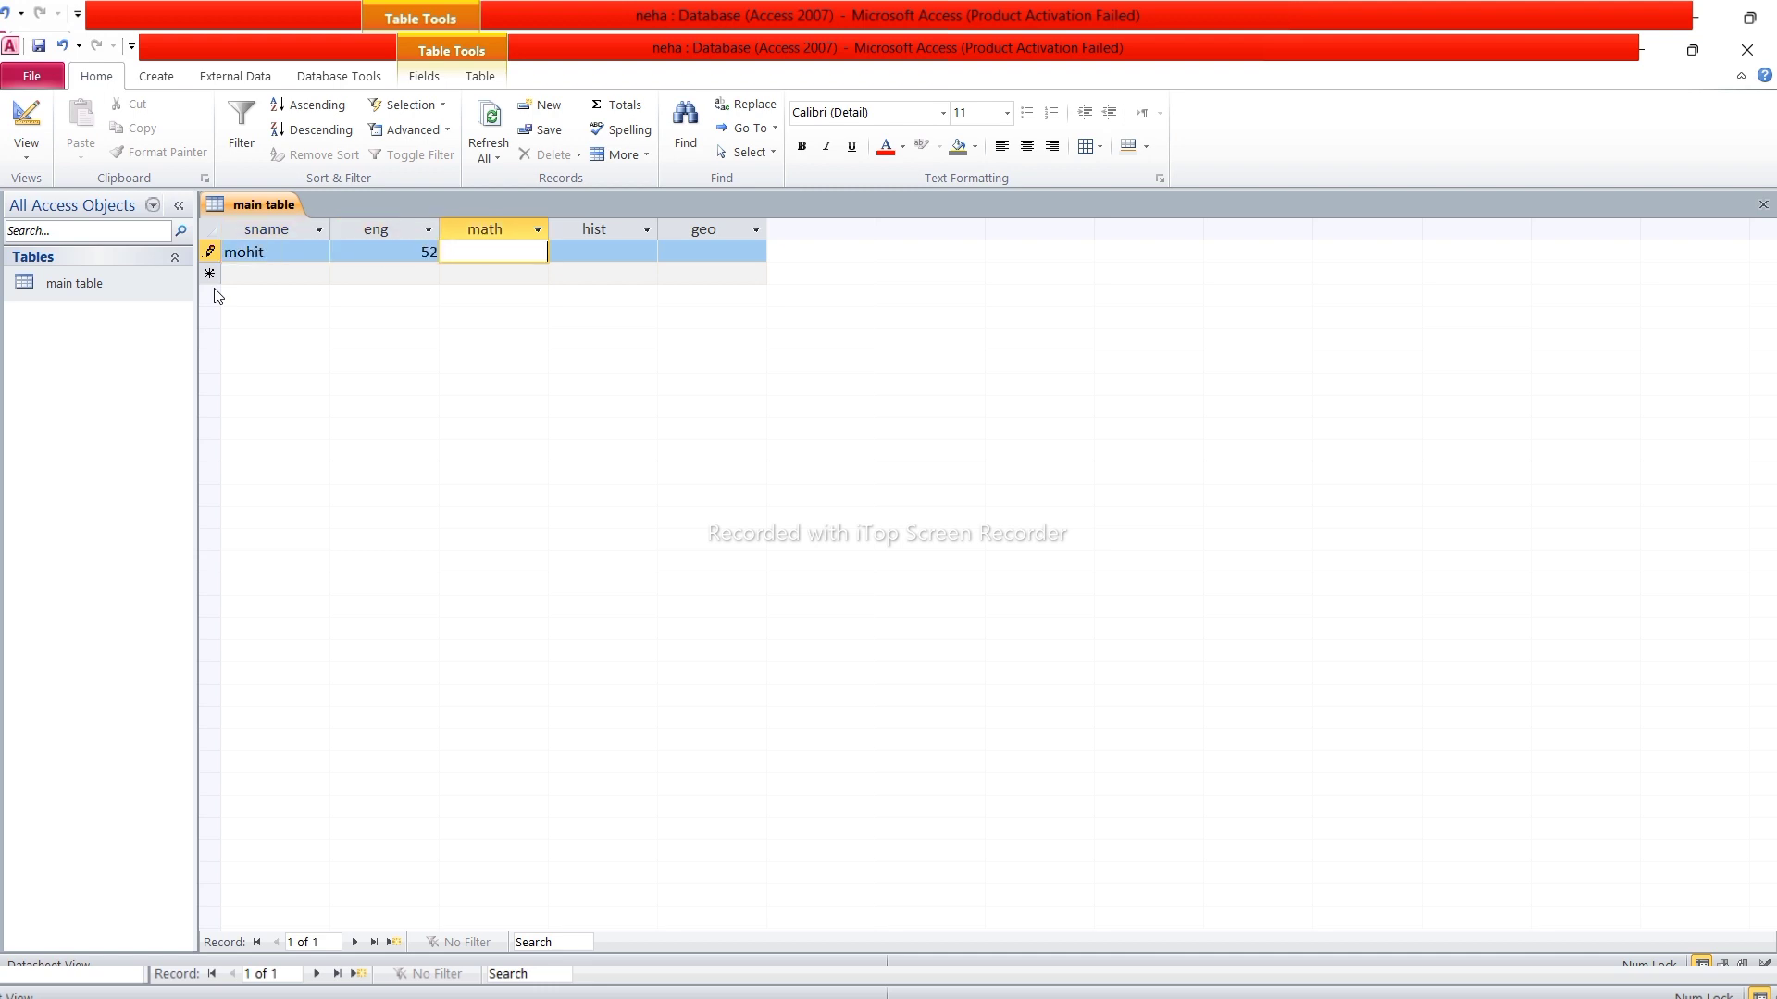
pyautogui.write('64')
pyautogui.press('Tab')
pyautogui.write('89')
pyautogui.press('Tab')
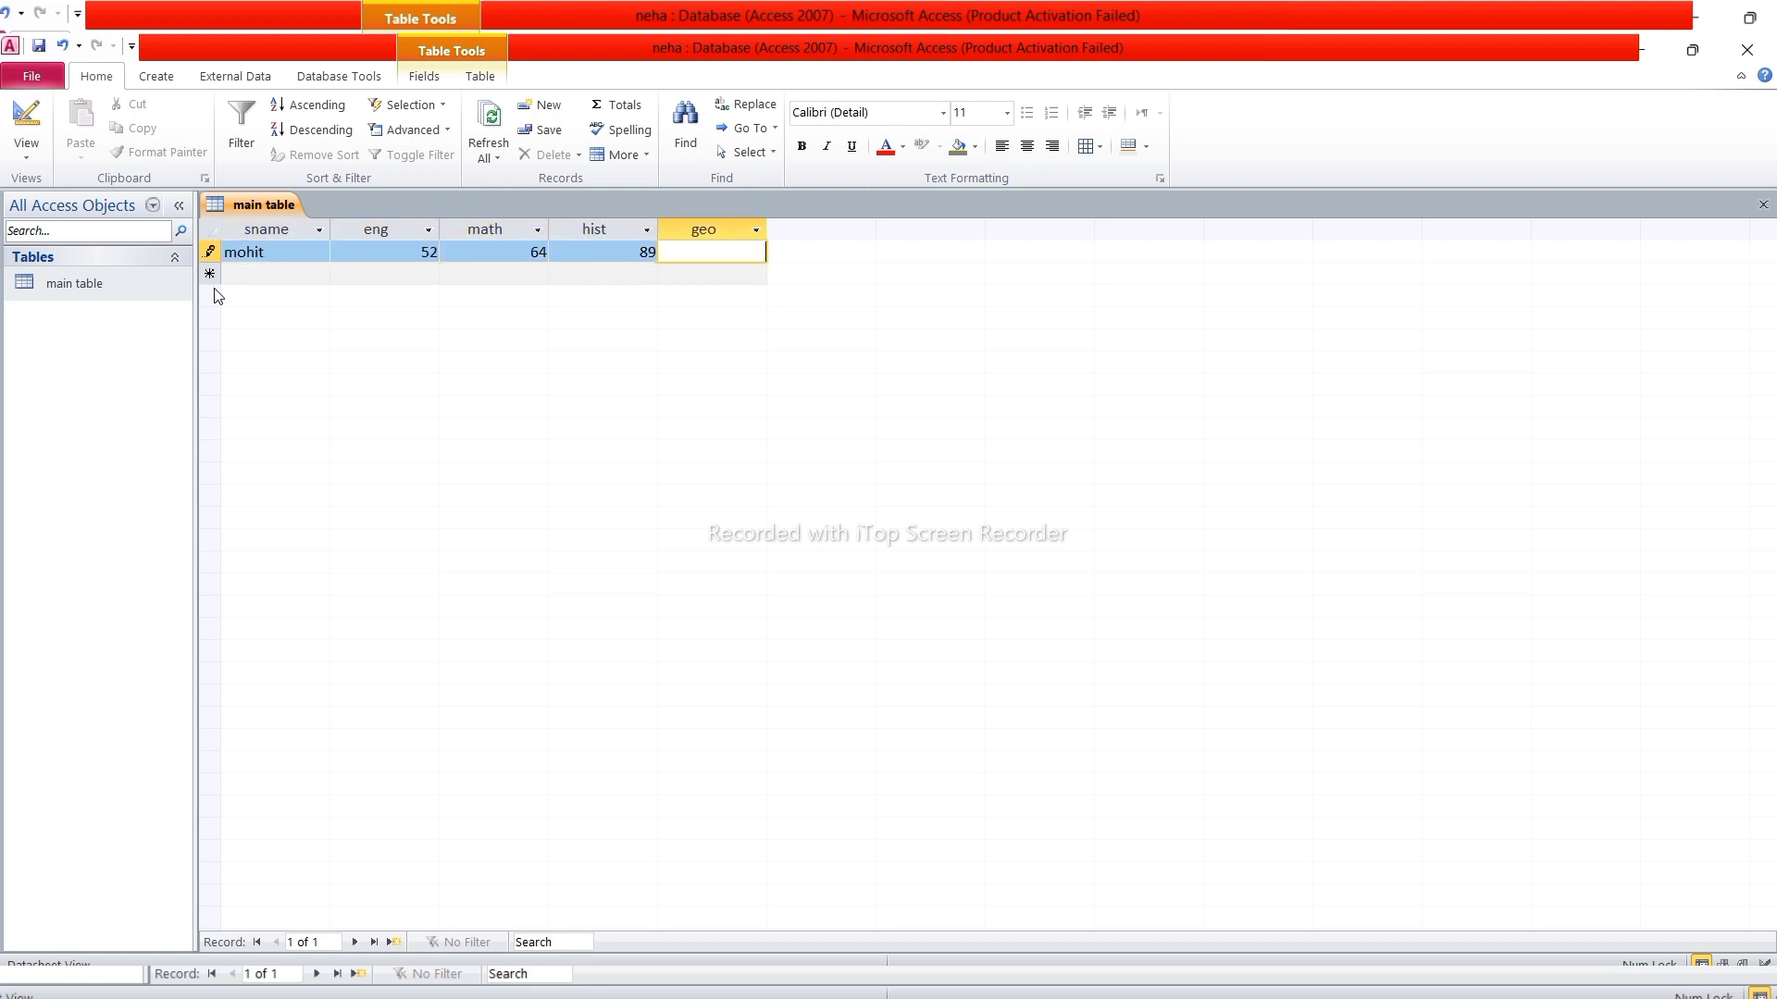
pyautogui.write('41')
pyautogui.press('Tab')
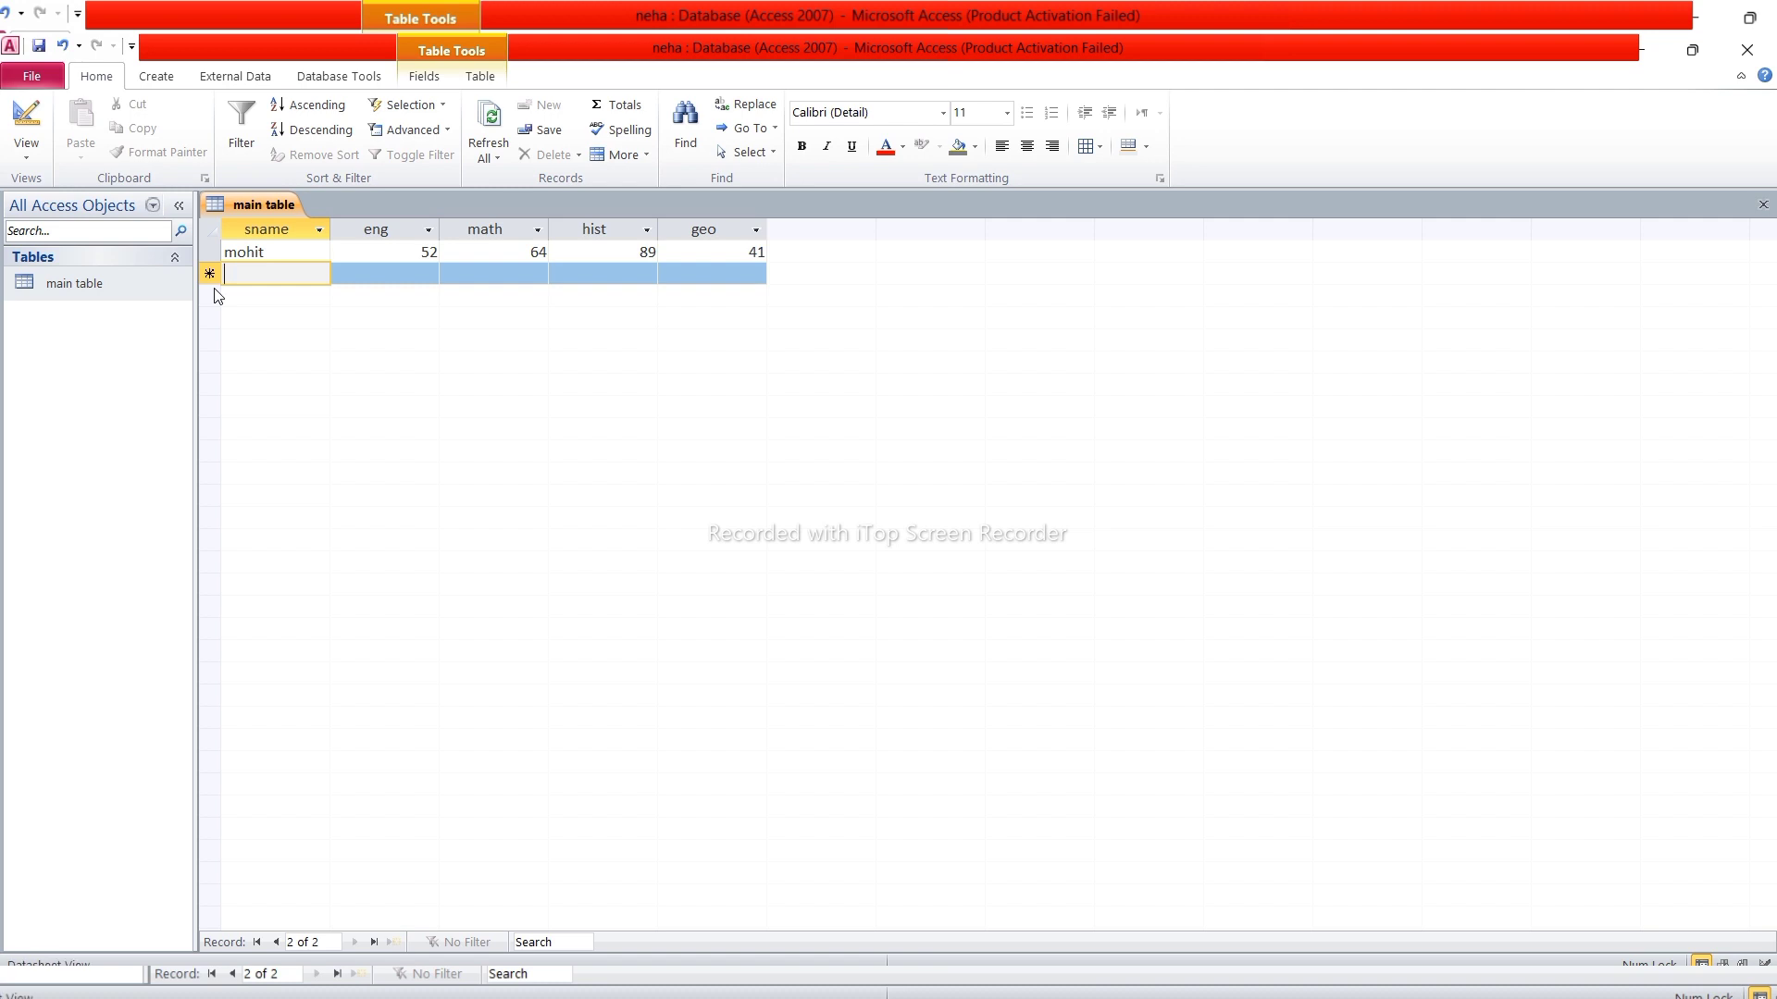
# Enter the second student's name with marks 20, 36, 15, 65
pyautogui.write('rohit')
pyautogui.press('Tab')
pyautogui.write('20')
pyautogui.press('Tab')
pyautogui.write('3')
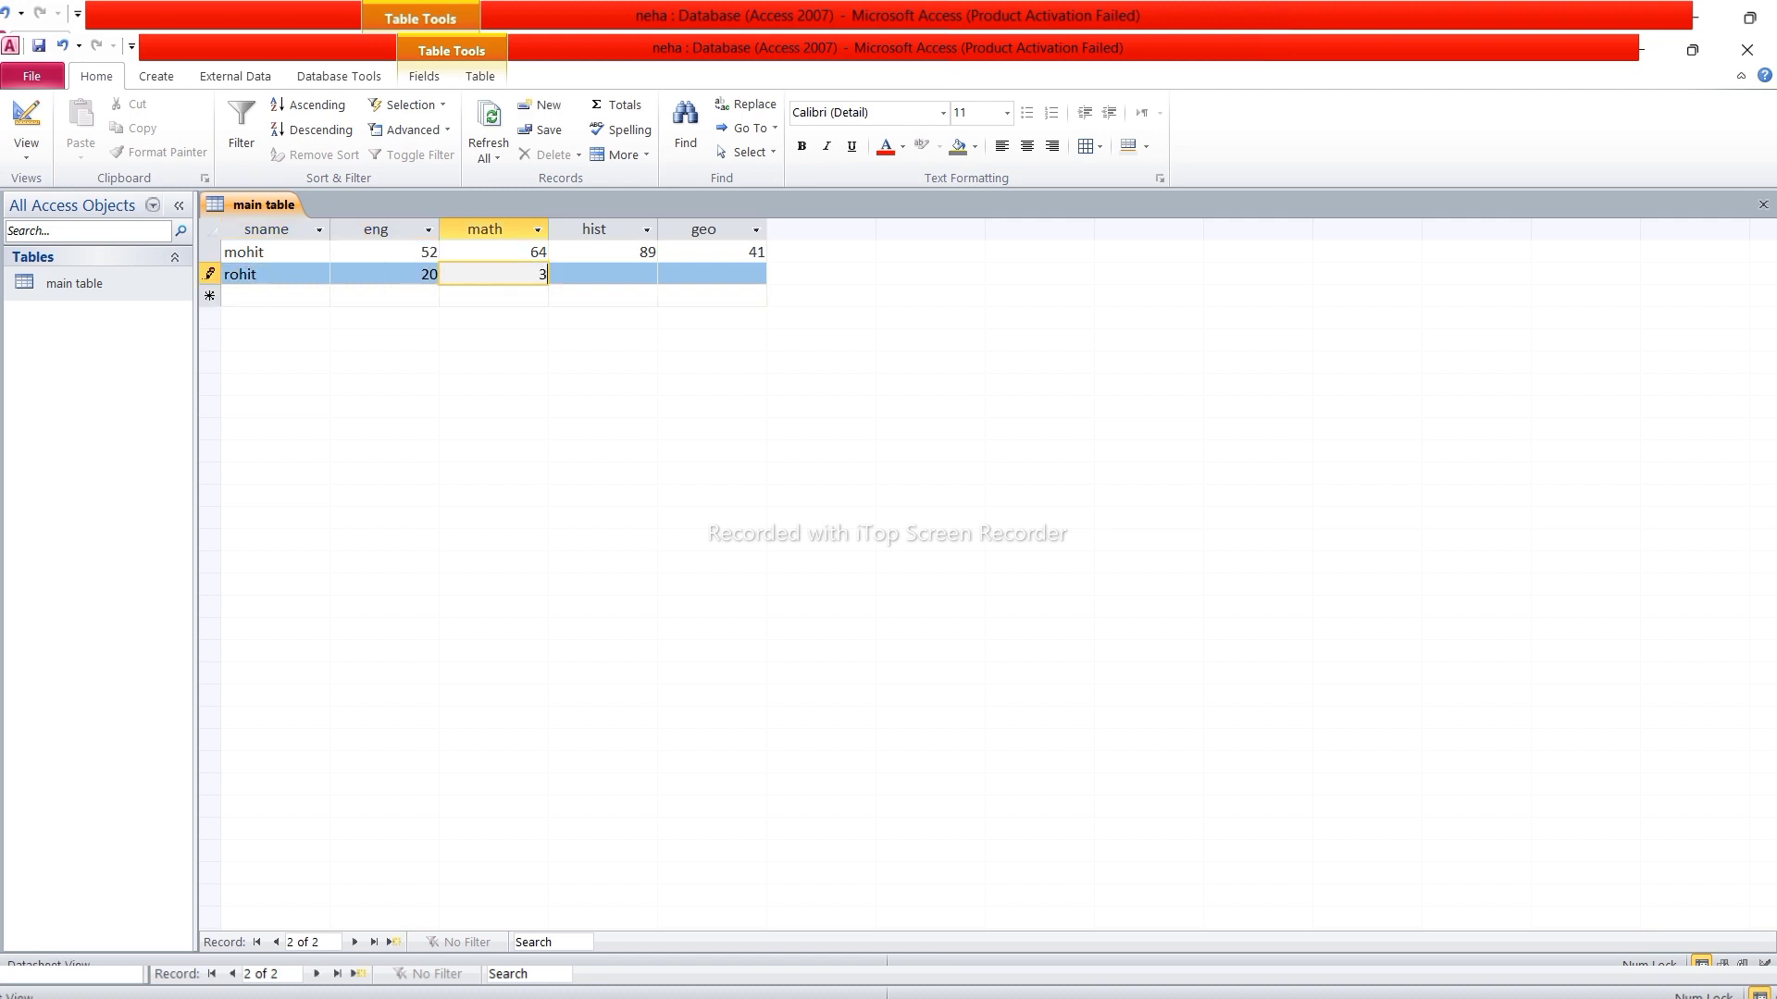
pyautogui.write('6')
pyautogui.press('Tab')
pyautogui.write('15')
pyautogui.press('Tab')
pyautogui.write('65')
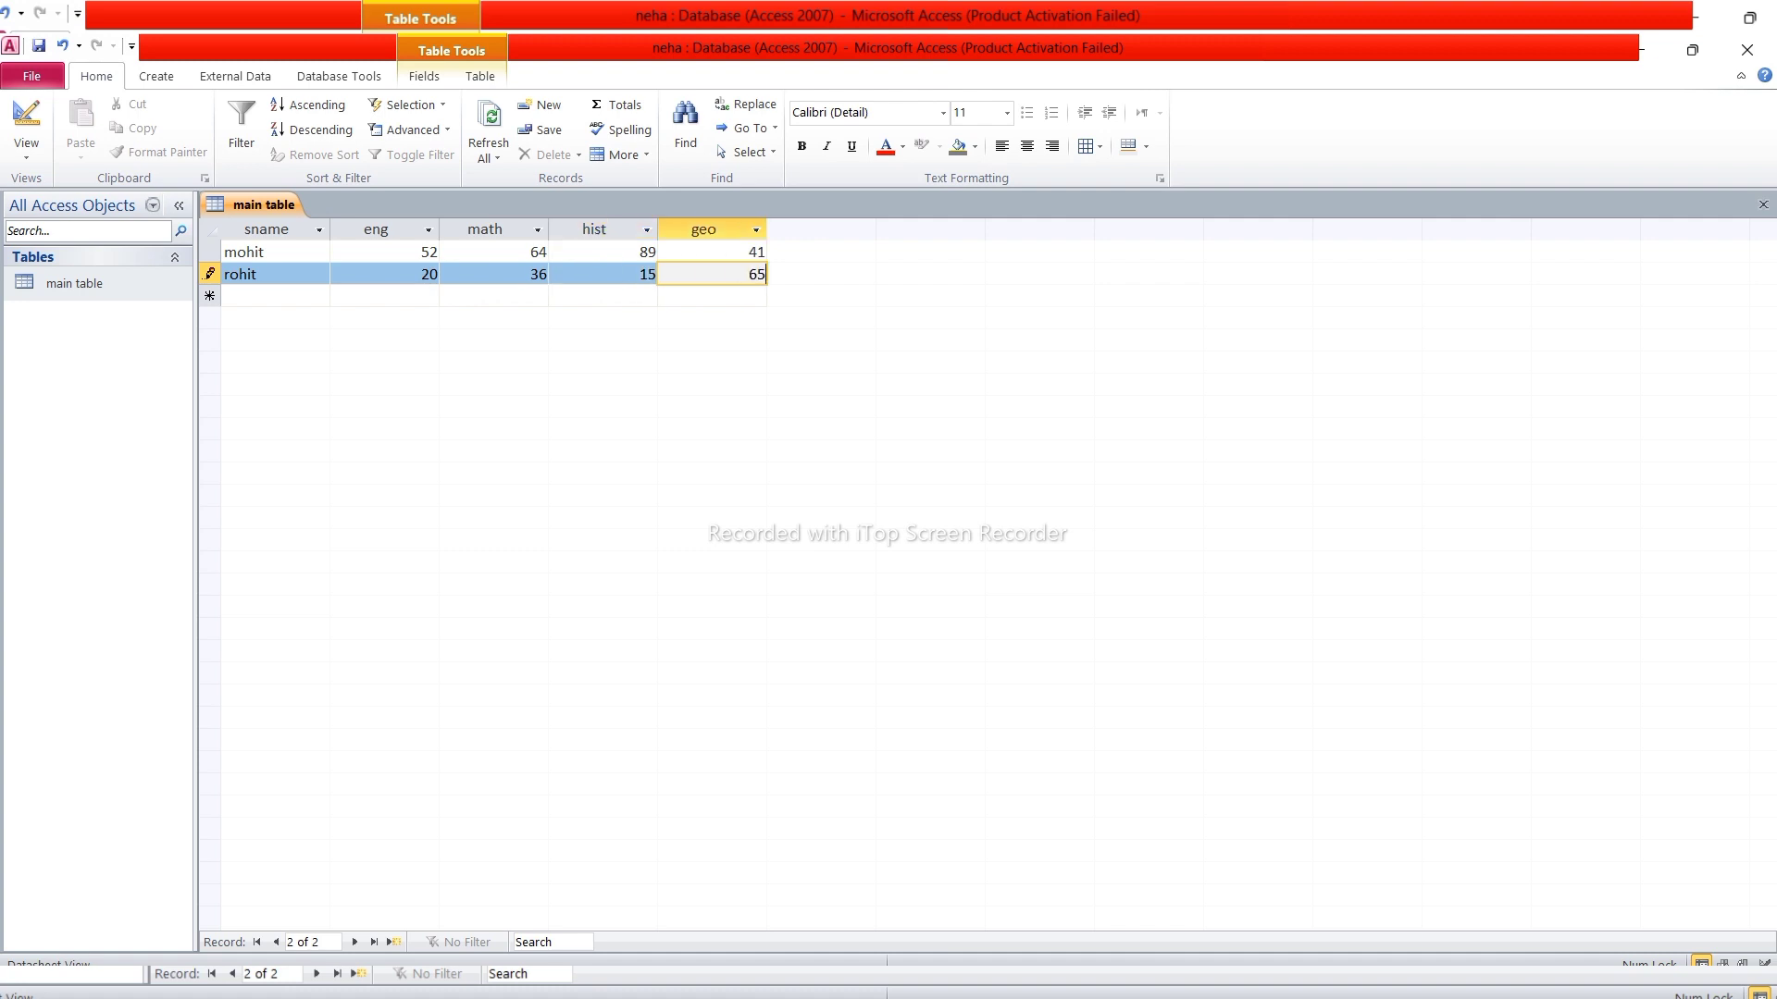
pyautogui.press('Tab')
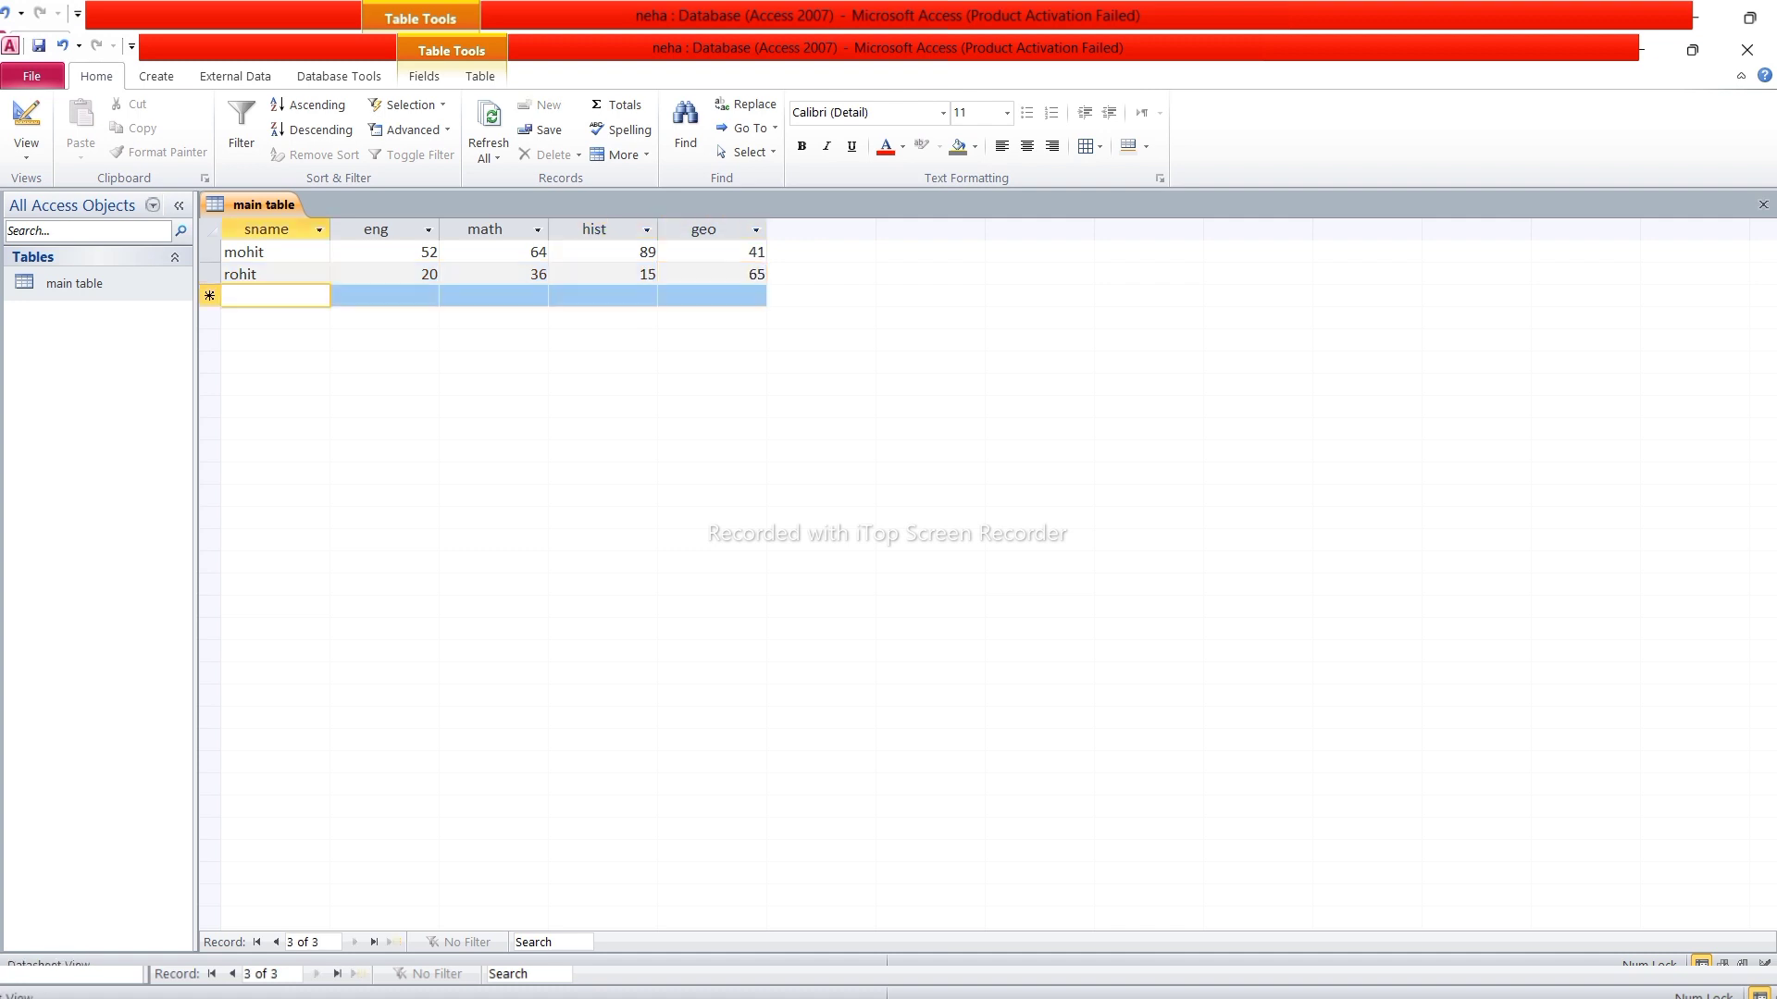
# Enter the third student's name with marks 96, 35, 14, 56
pyautogui.write('sita')
pyautogui.press('Tab')
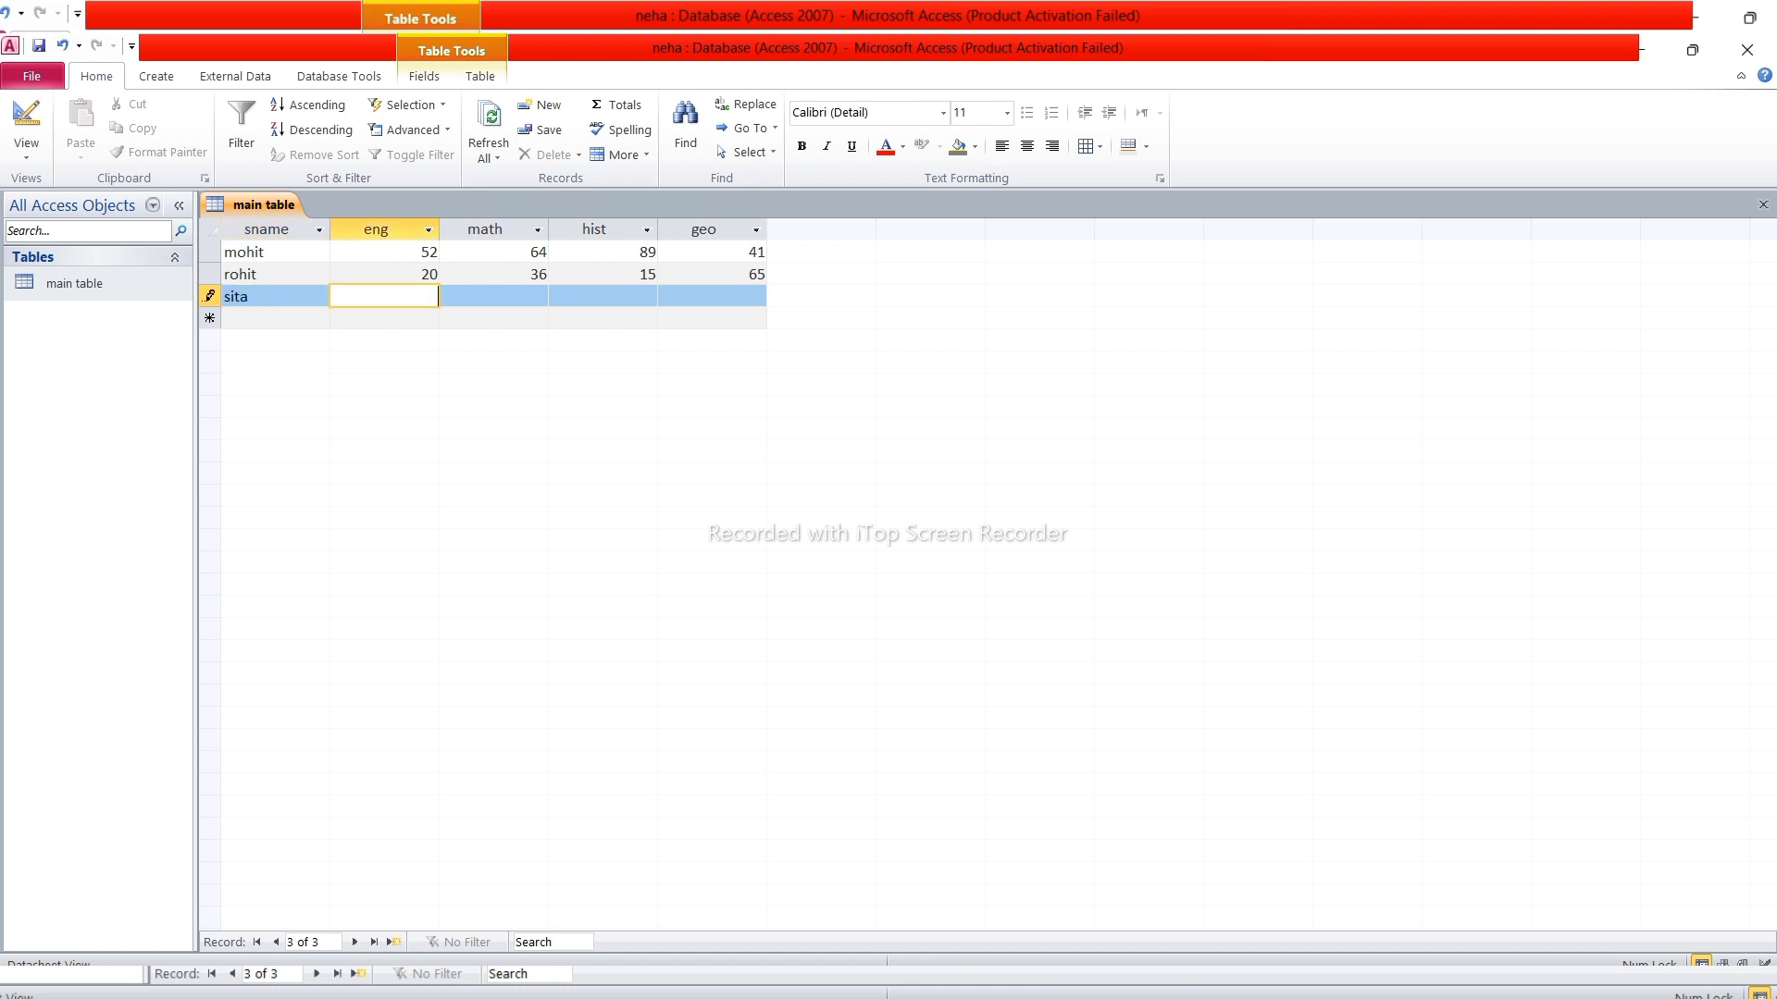
pyautogui.write('96')
pyautogui.press('Tab')
pyautogui.write('35')
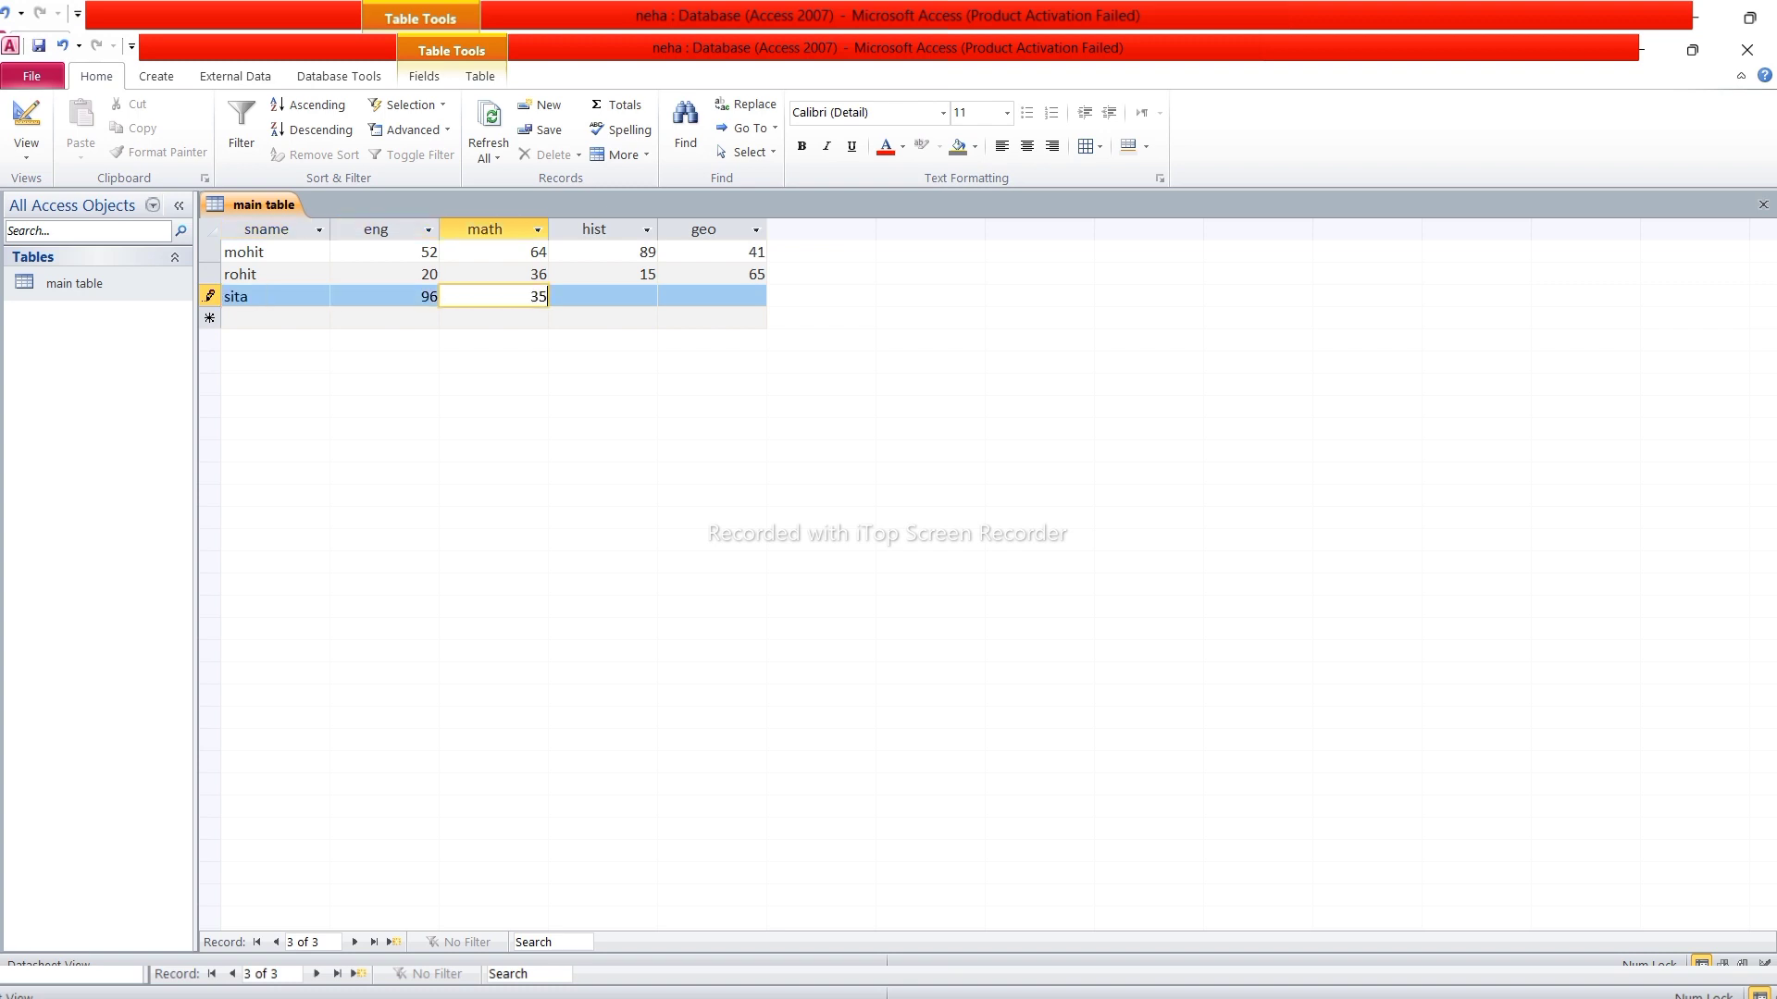
pyautogui.press('Tab')
pyautogui.write('14')
pyautogui.press('Tab')
pyautogui.write('56')
pyautogui.press('Tab')
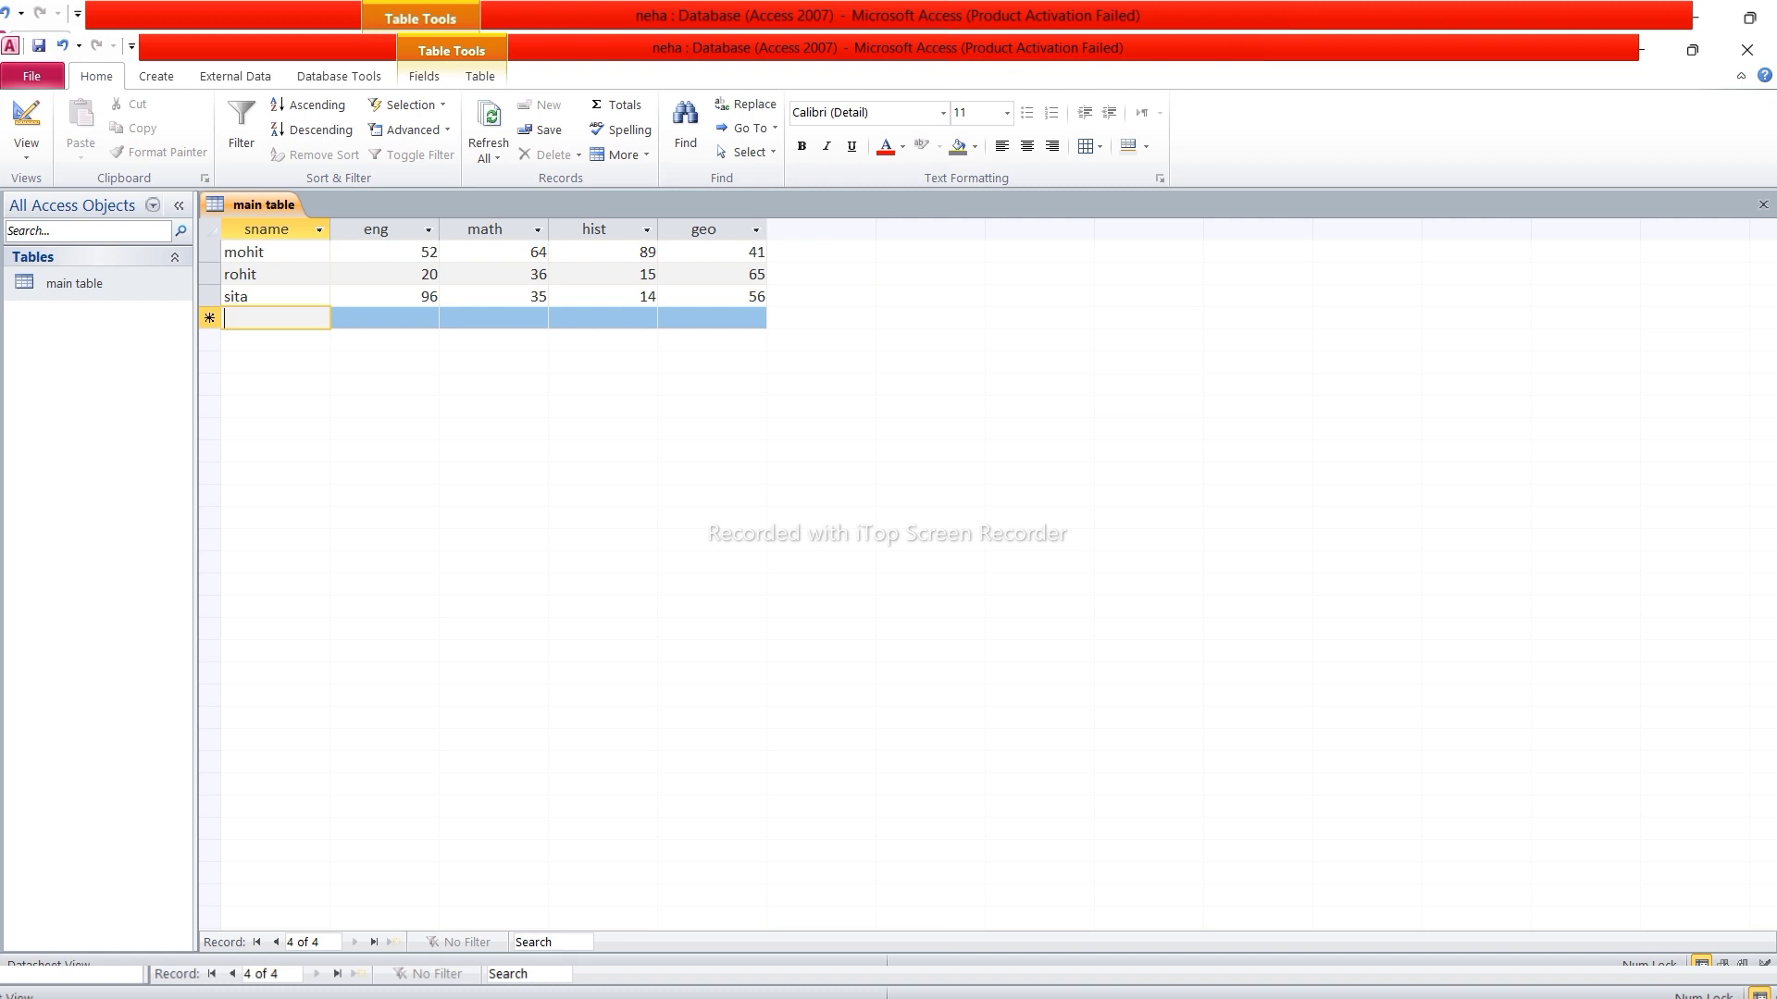
# Enter the fourth student's name with marks 45, 63, 24, 63 and save
pyautogui.write('mohan')
pyautogui.press('Tab')
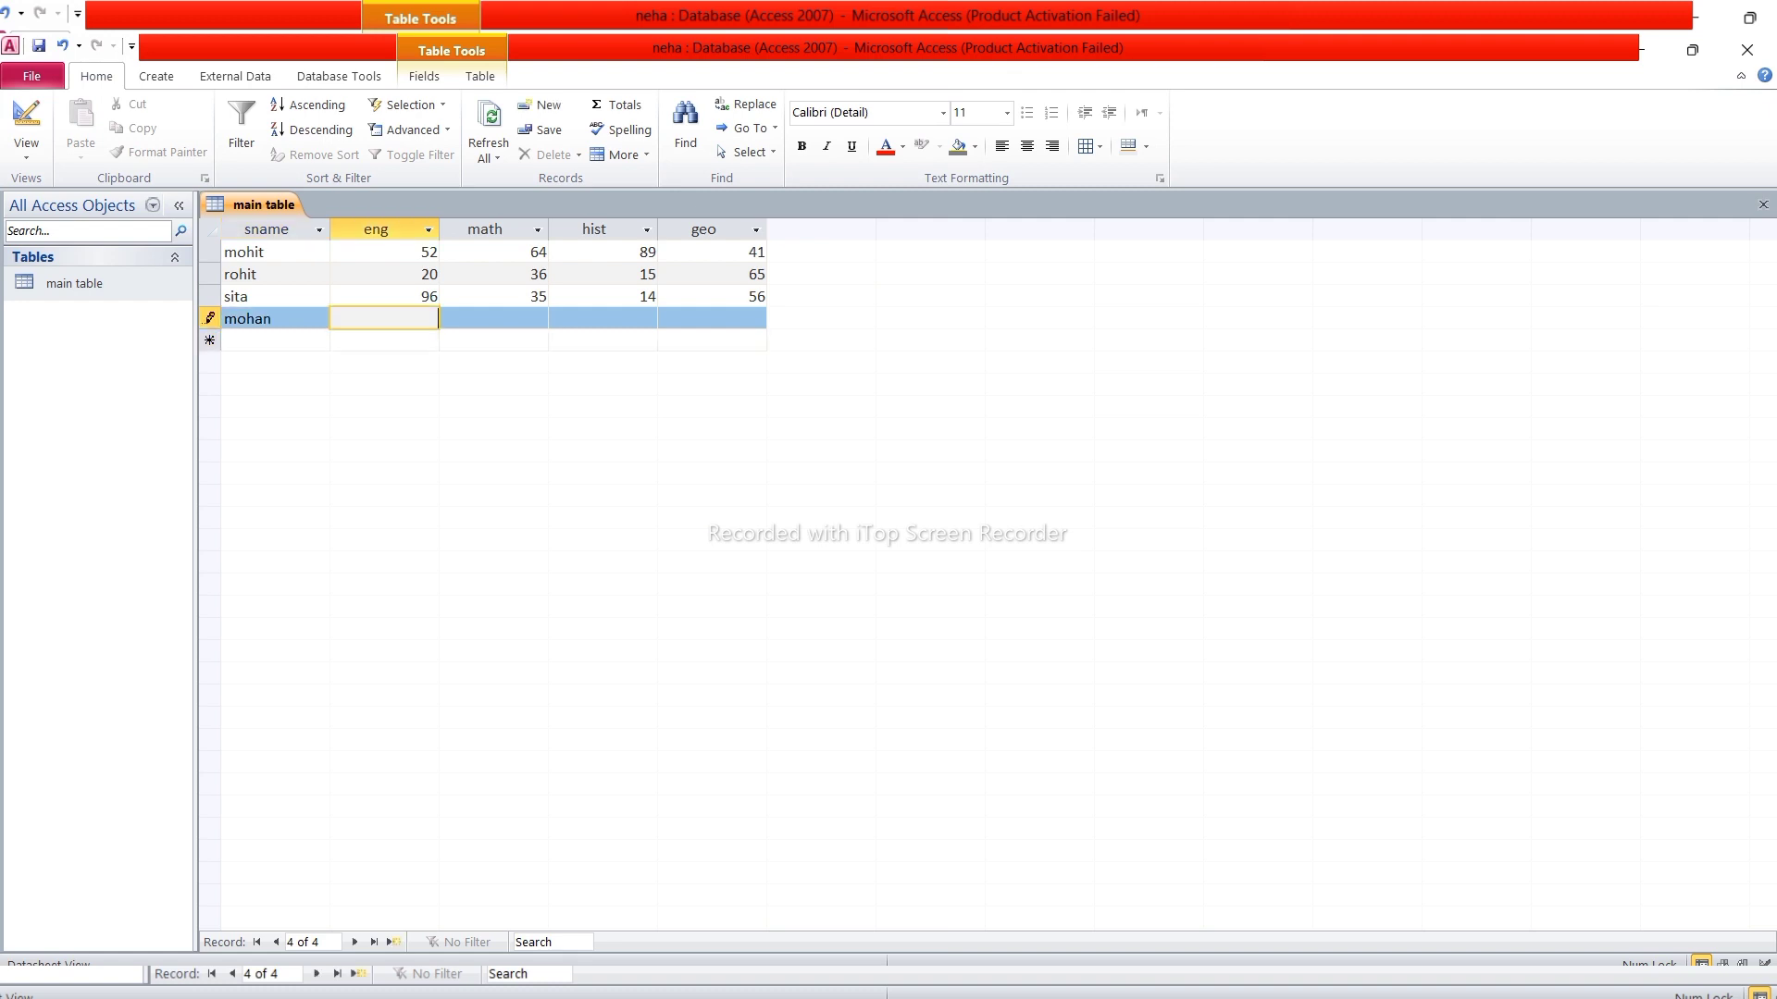
pyautogui.write('45')
pyautogui.press('Tab')
pyautogui.write('63')
pyautogui.press('Tab')
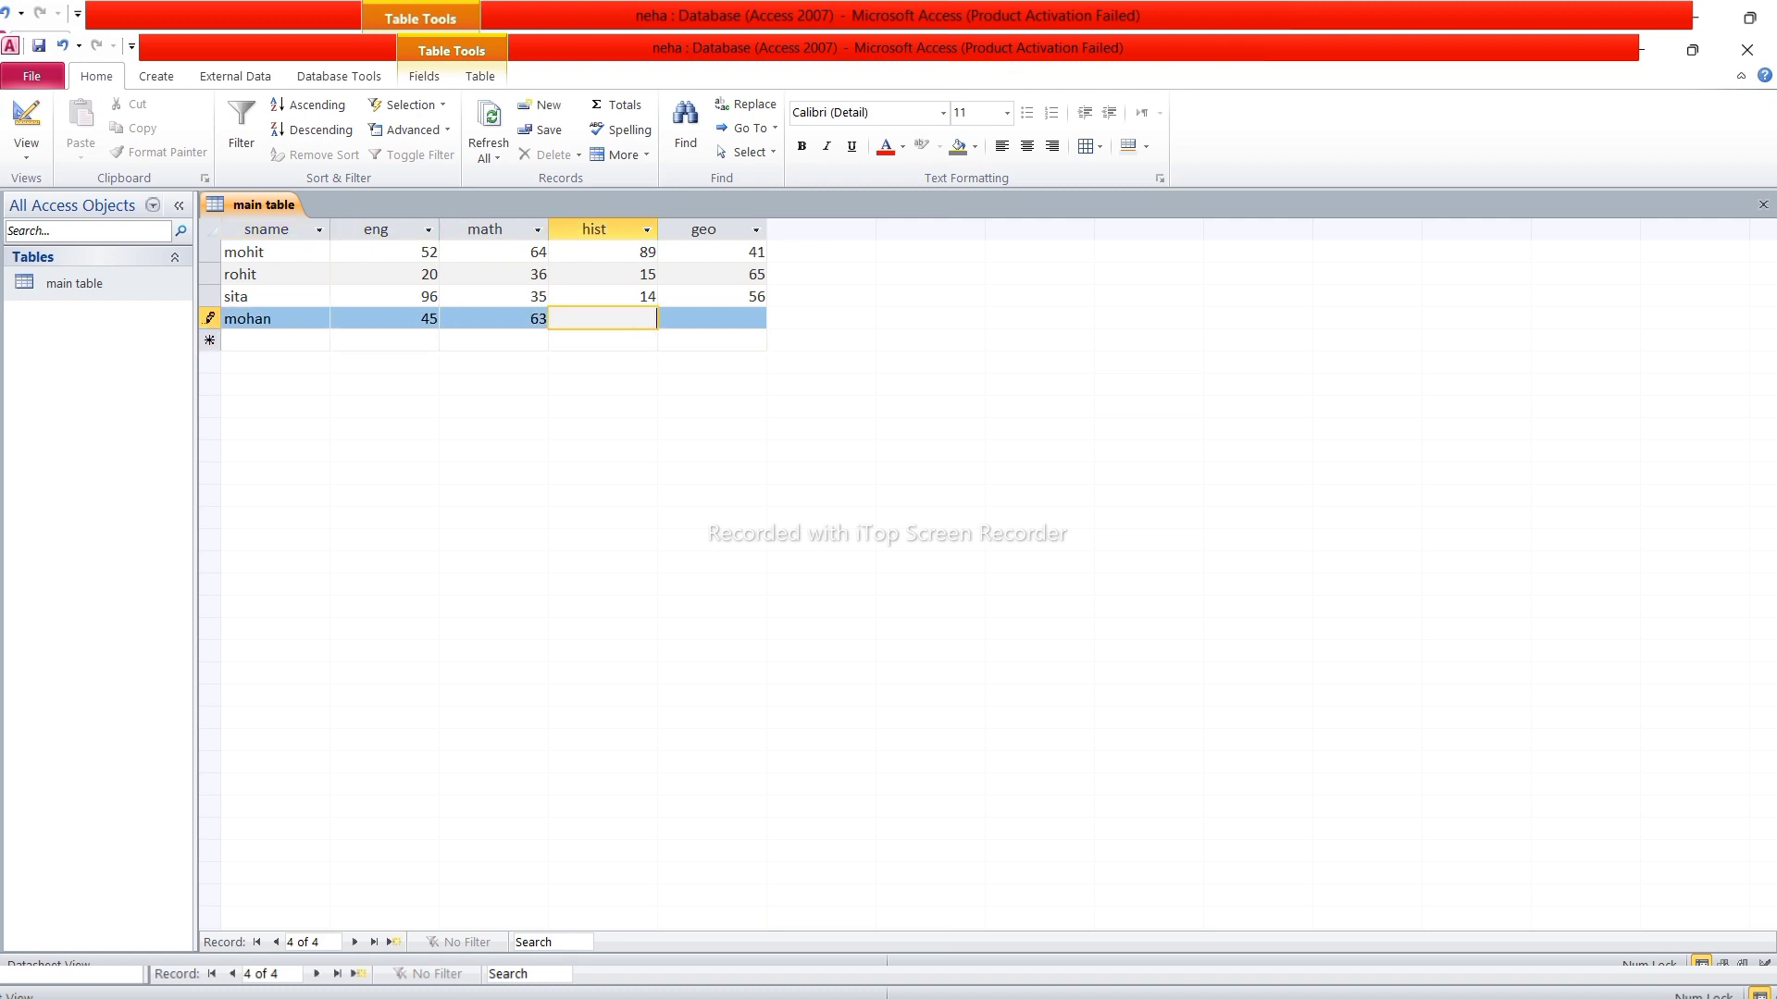
pyautogui.write('24')
pyautogui.press('Tab')
pyautogui.write('63')
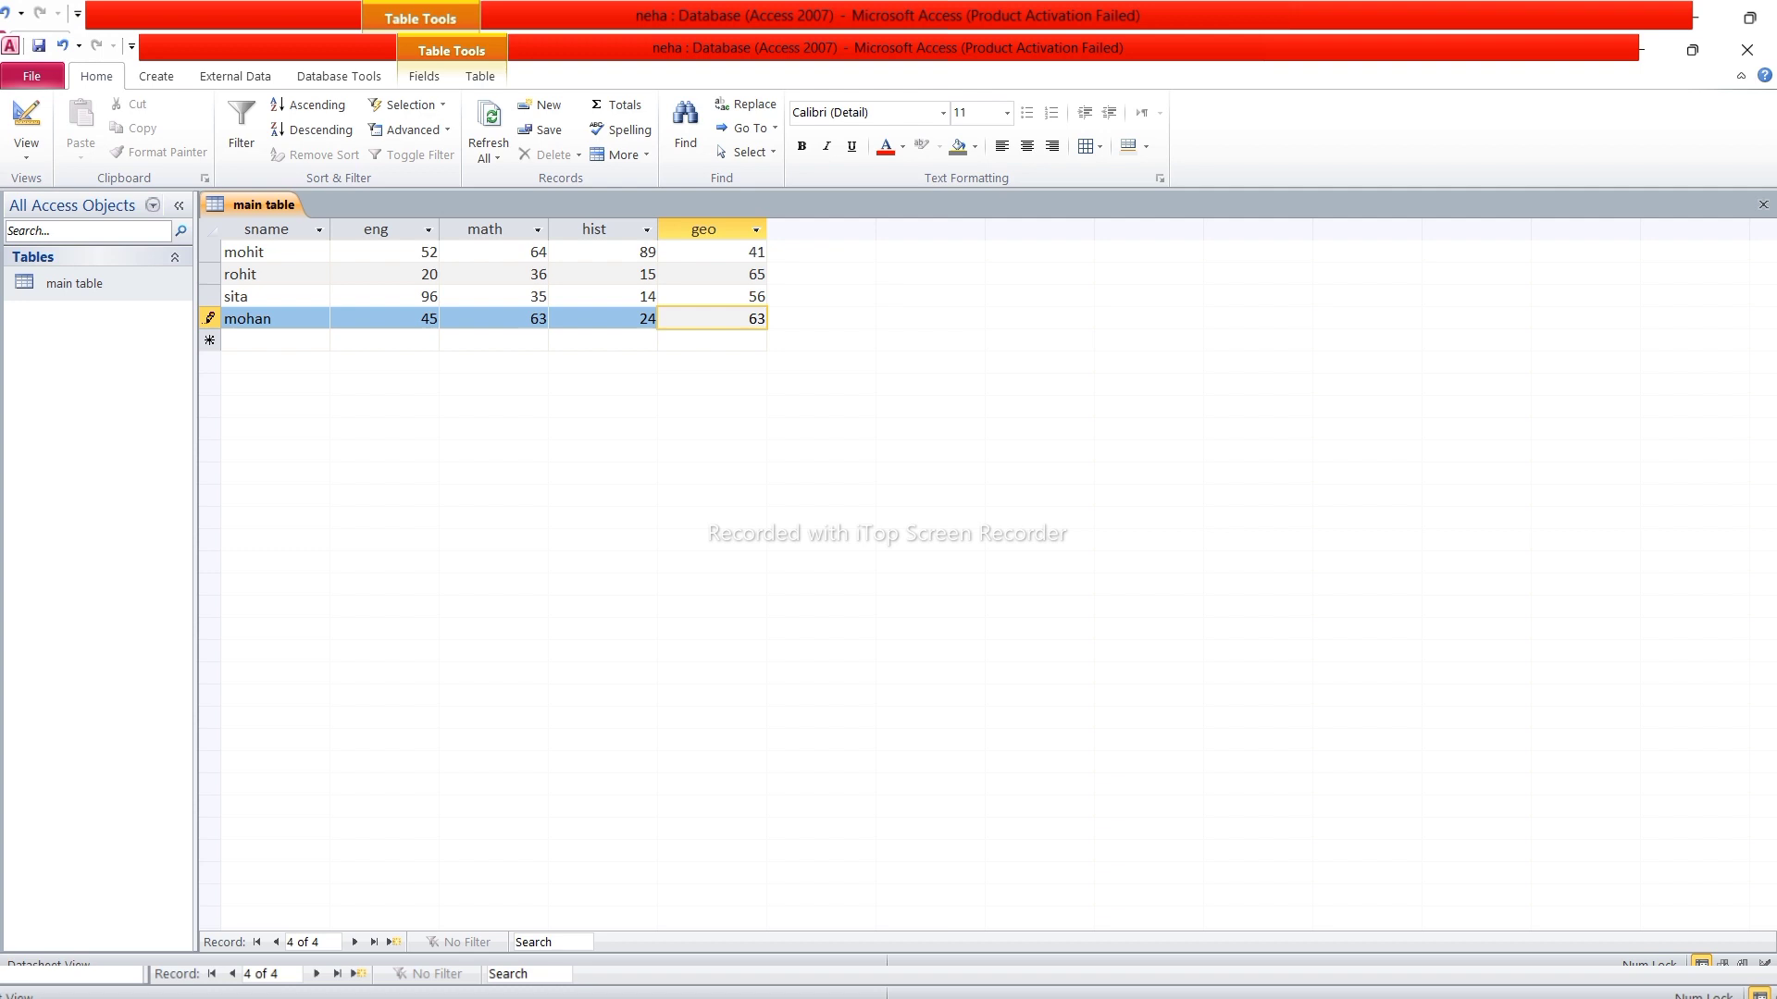
pyautogui.hotkey('ctrl', 's')
# Reopen main table to check its four saved records, then close it
pyautogui.click(1762, 204)
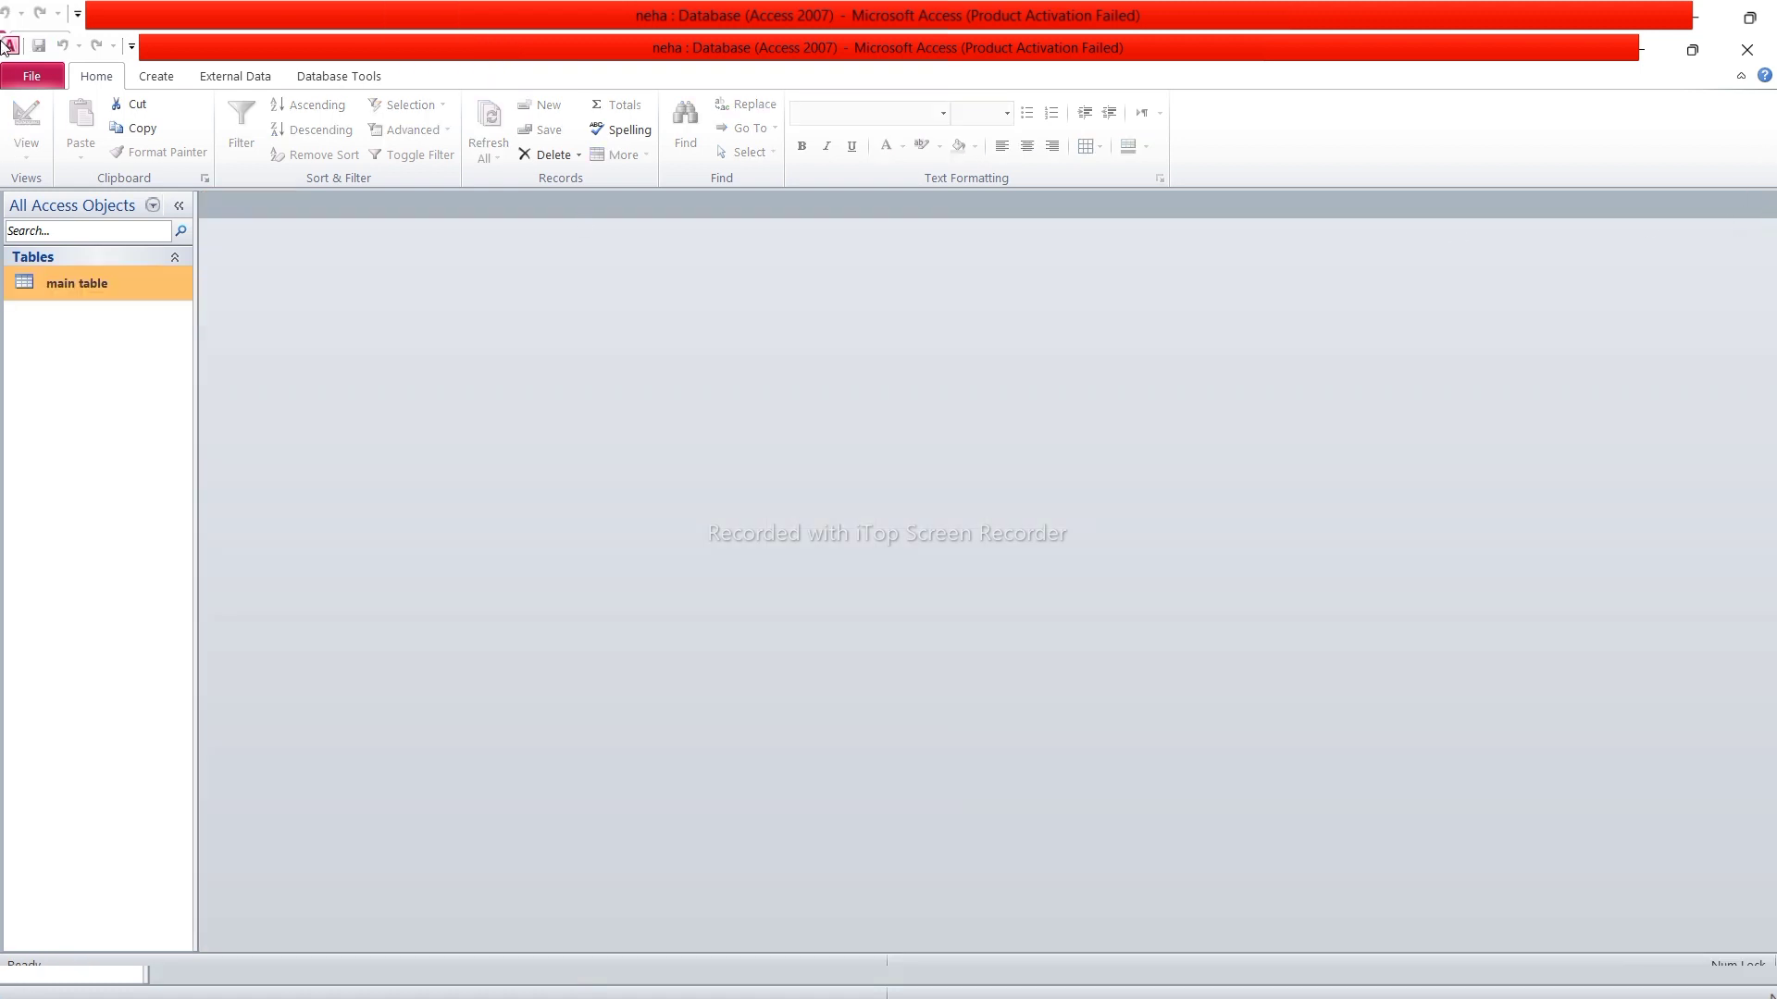
pyautogui.rightClick(148, 285)
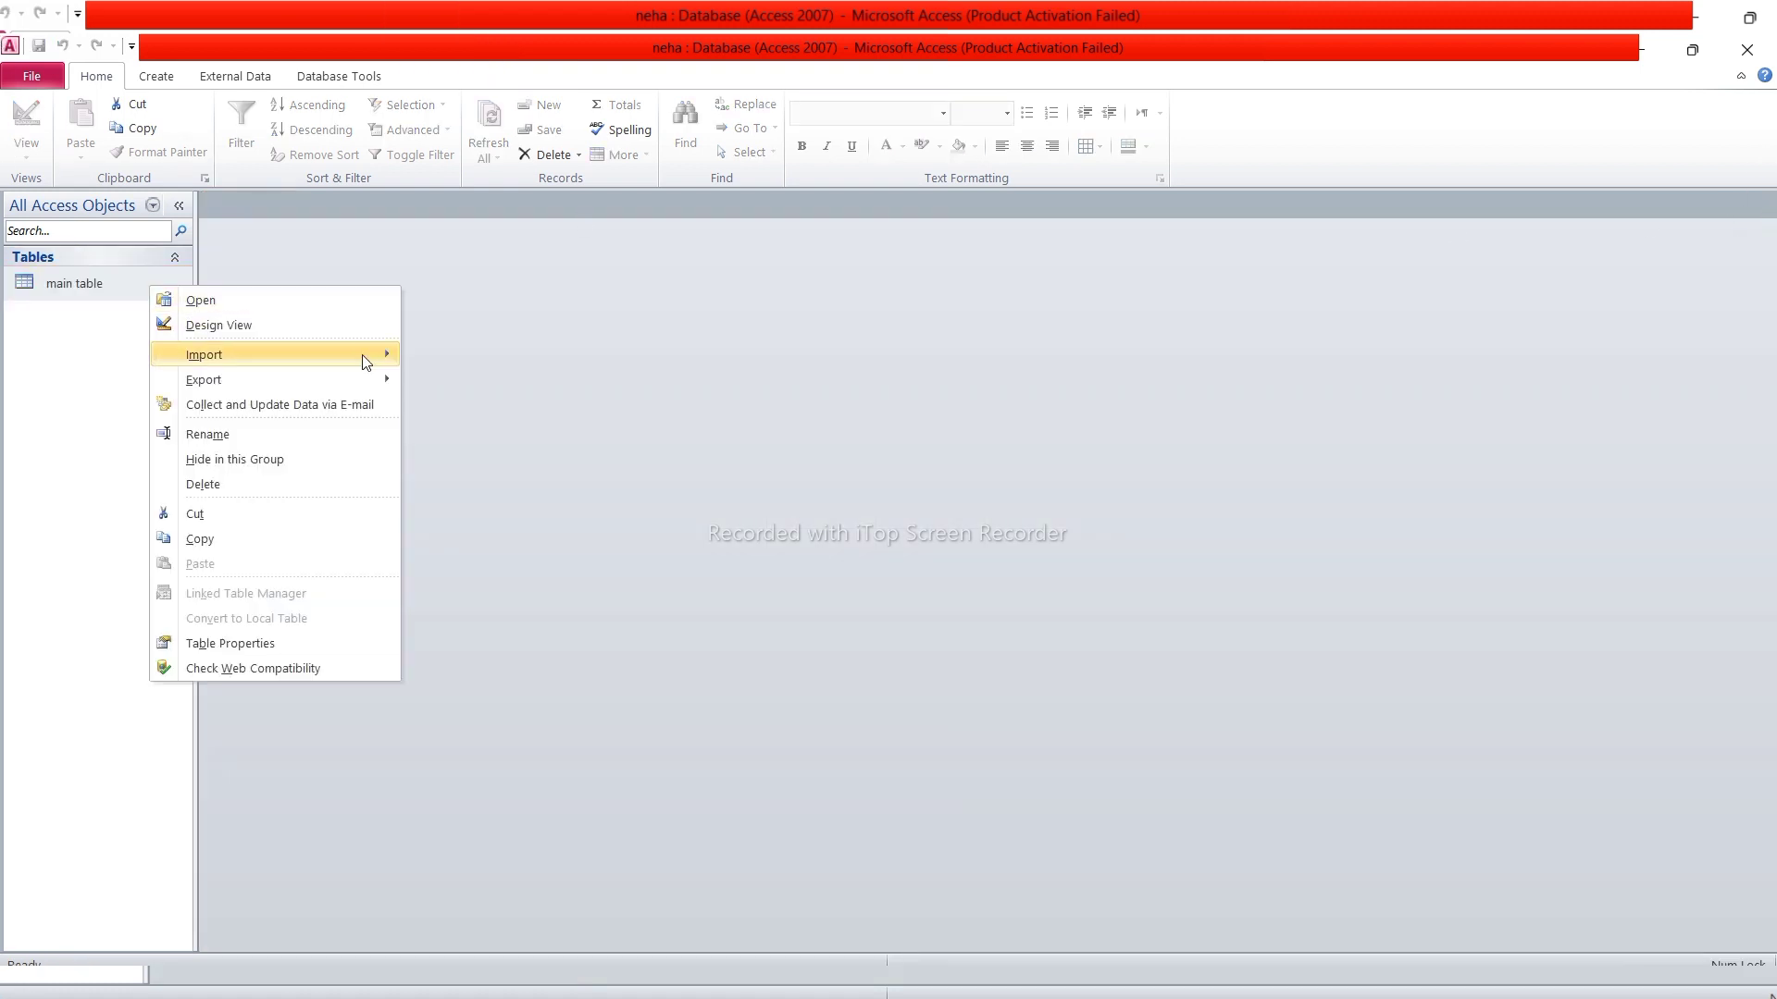
pyautogui.click(317, 303)
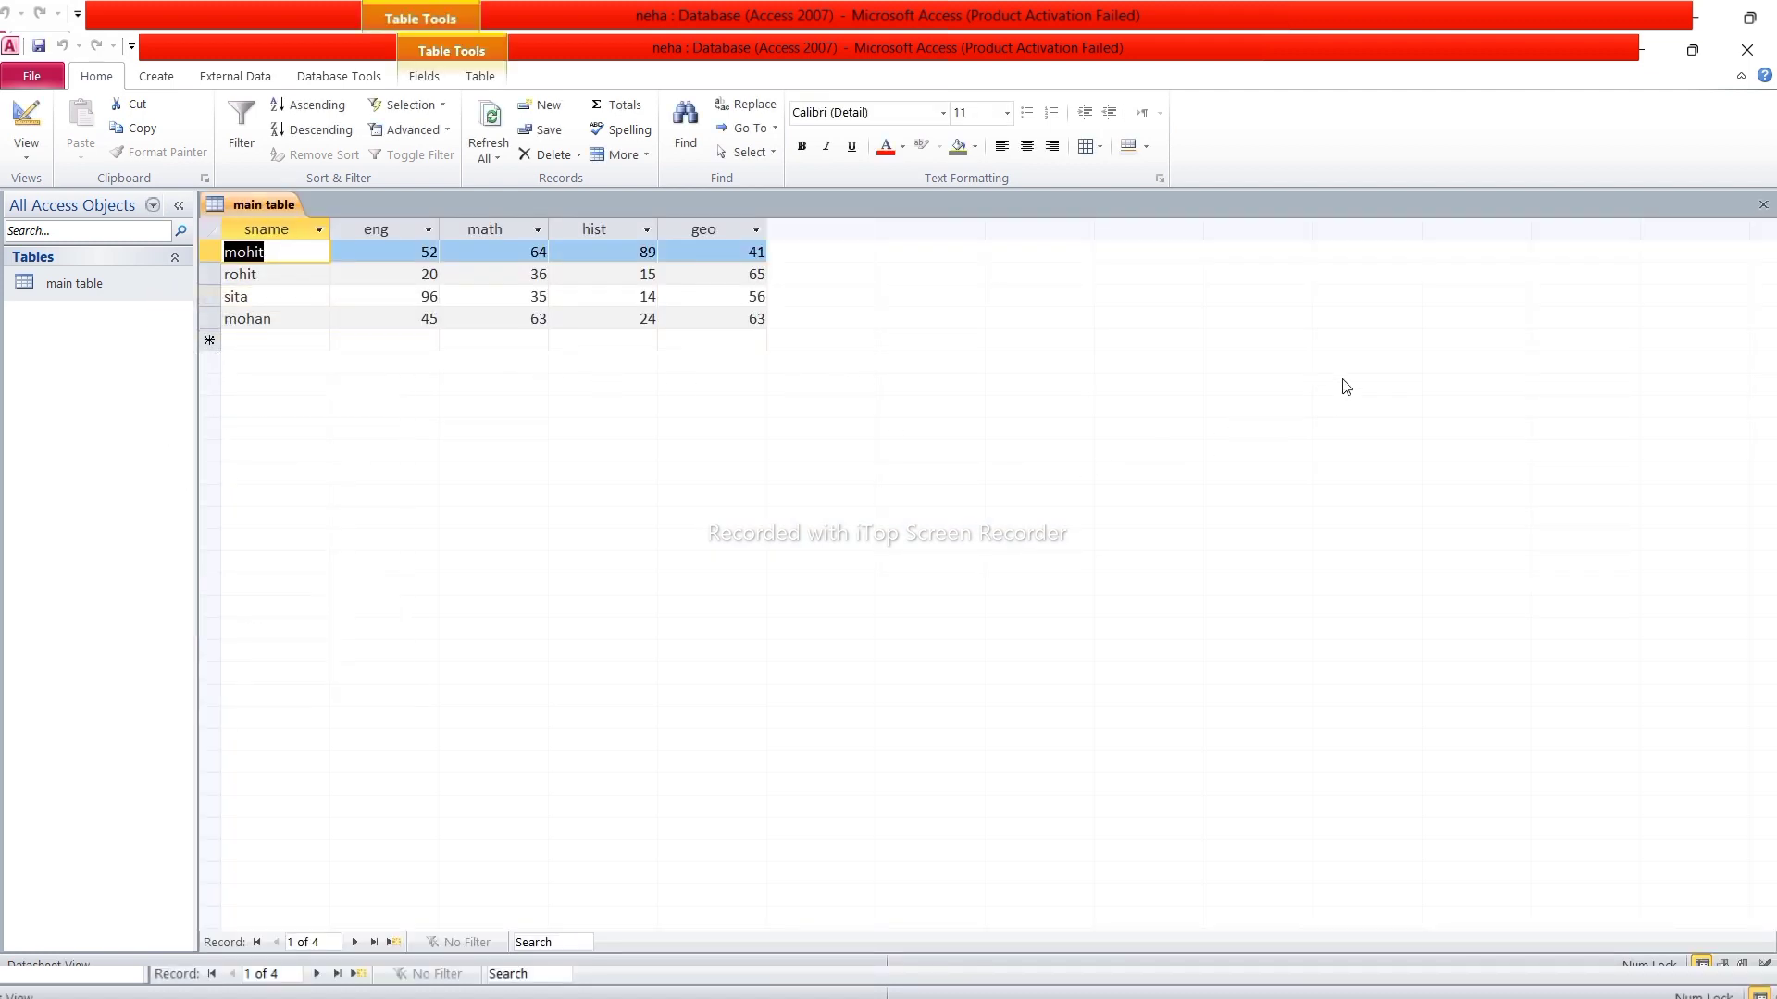
pyautogui.click(1763, 204)
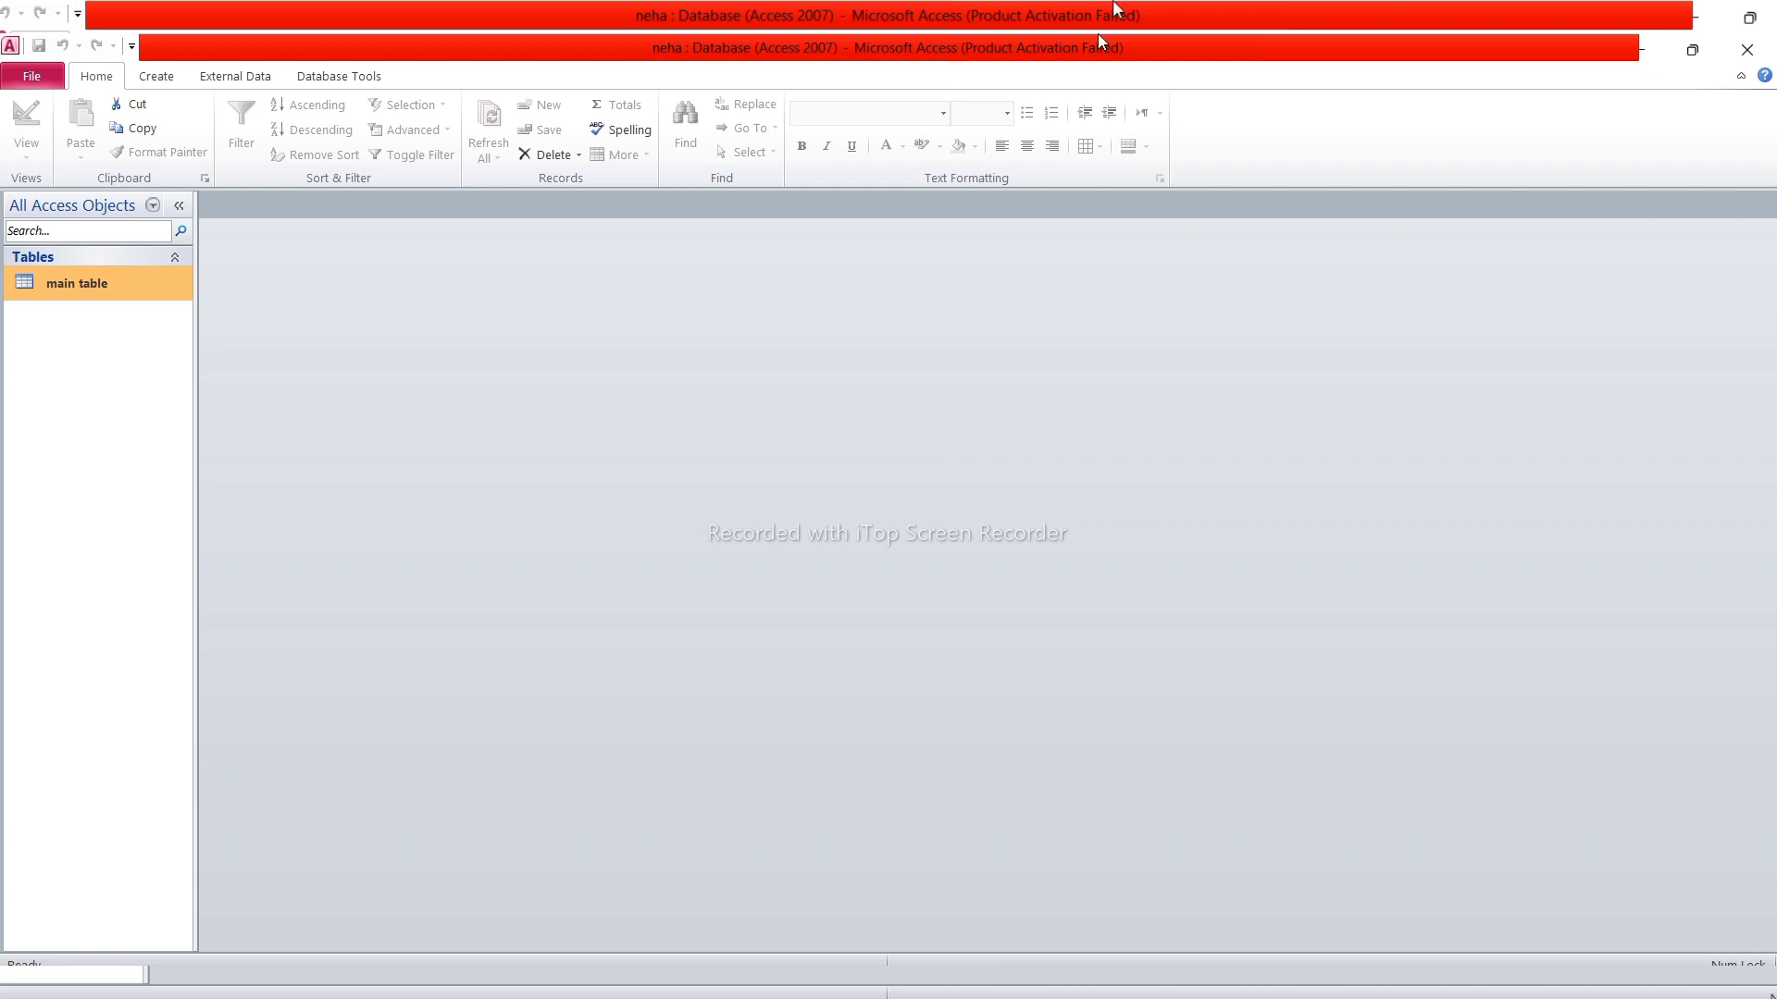
# Start a new table design with Text fields sname and fname
pyautogui.click(156, 77)
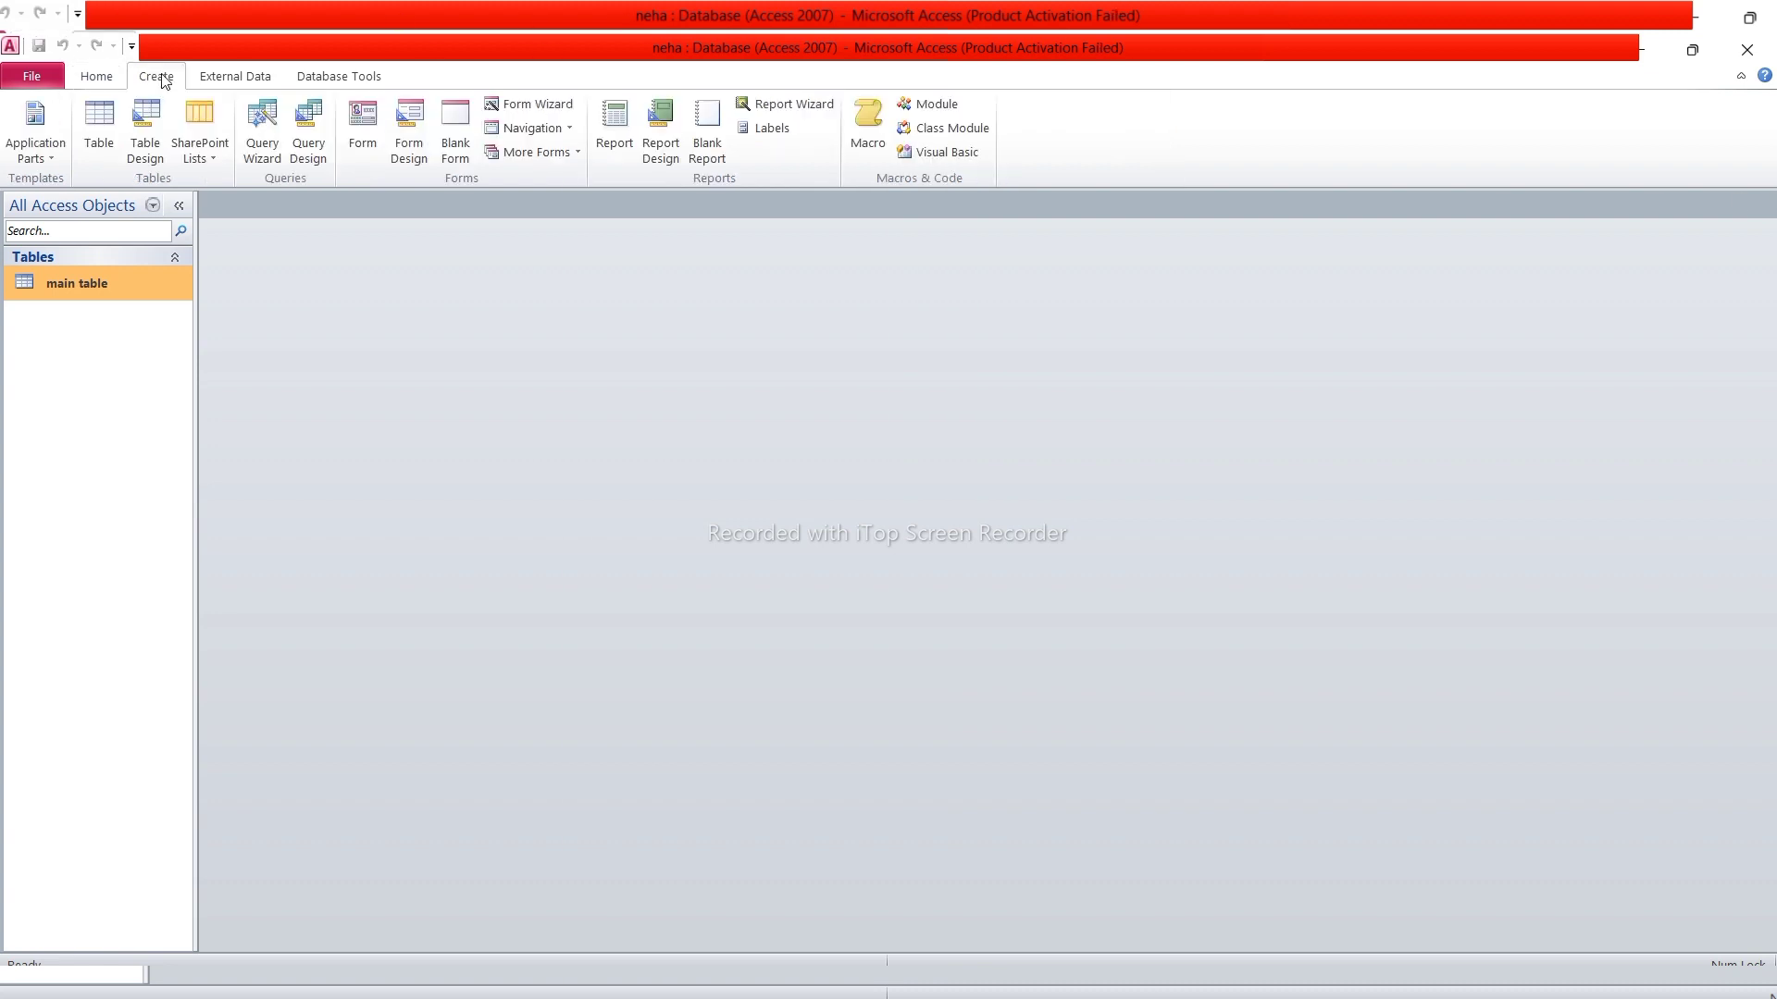
pyautogui.click(159, 133)
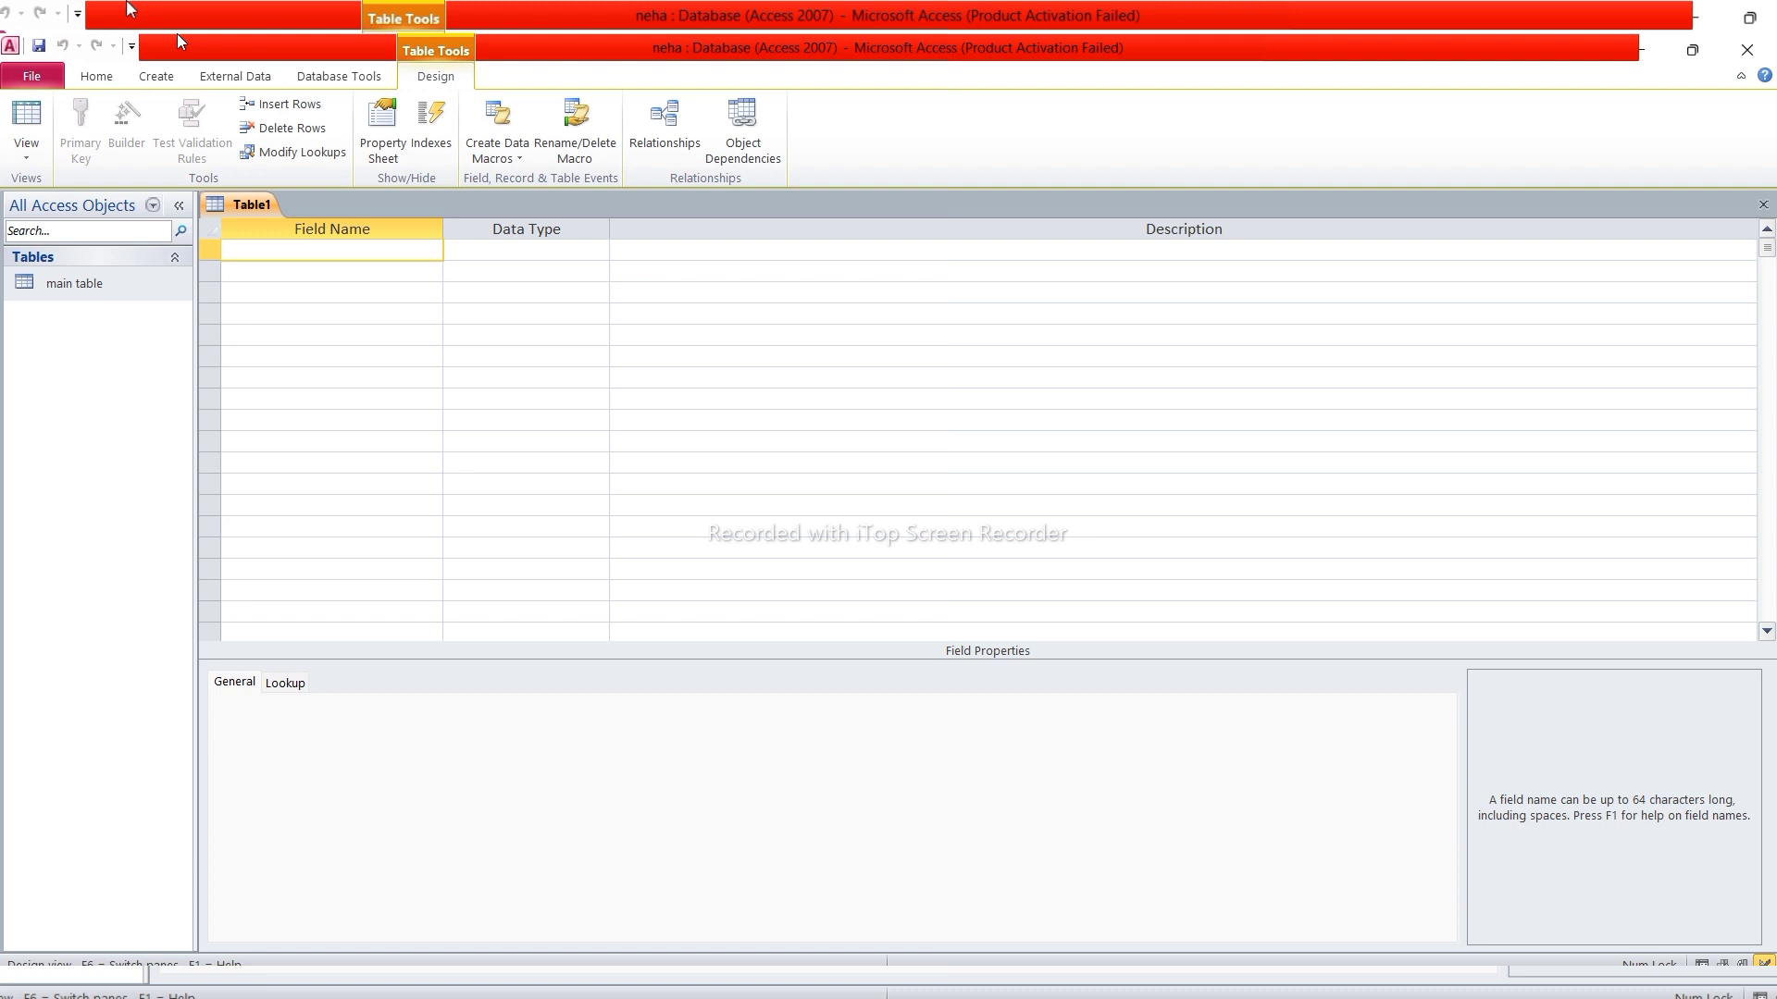
pyautogui.write('sname')
pyautogui.press('Return')
pyautogui.press('Return')
pyautogui.press('Return')
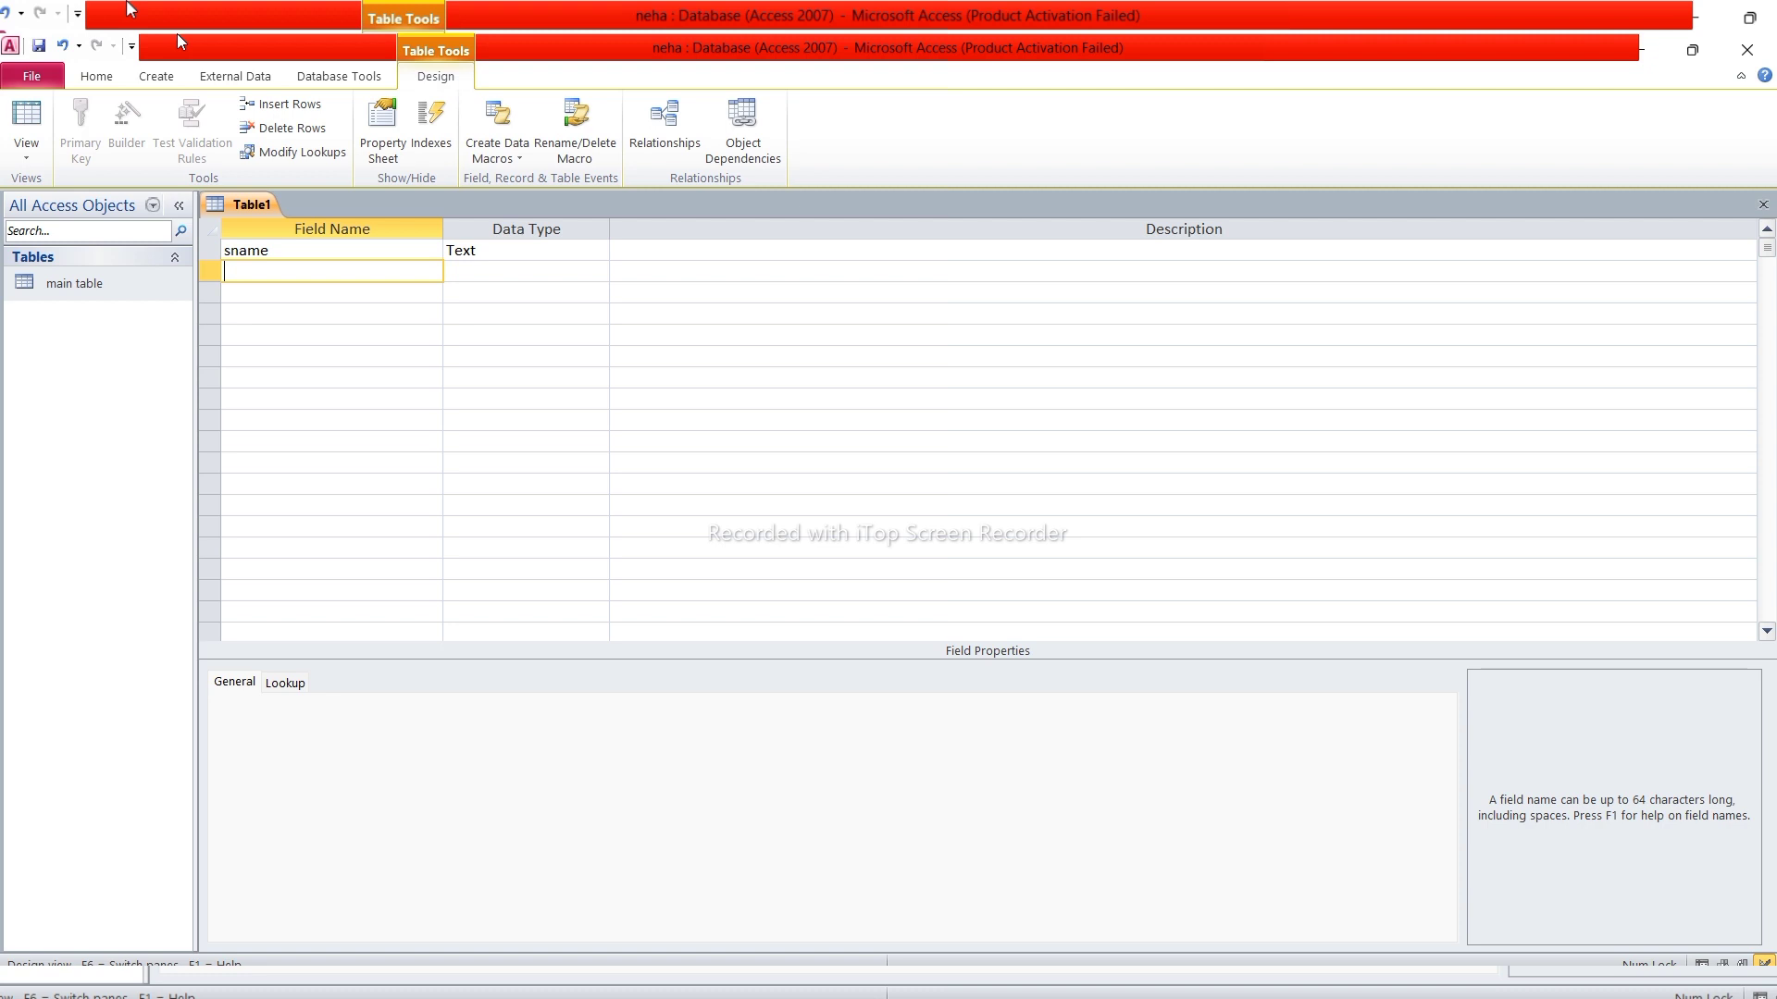
pyautogui.write('fname')
pyautogui.press('Tab')
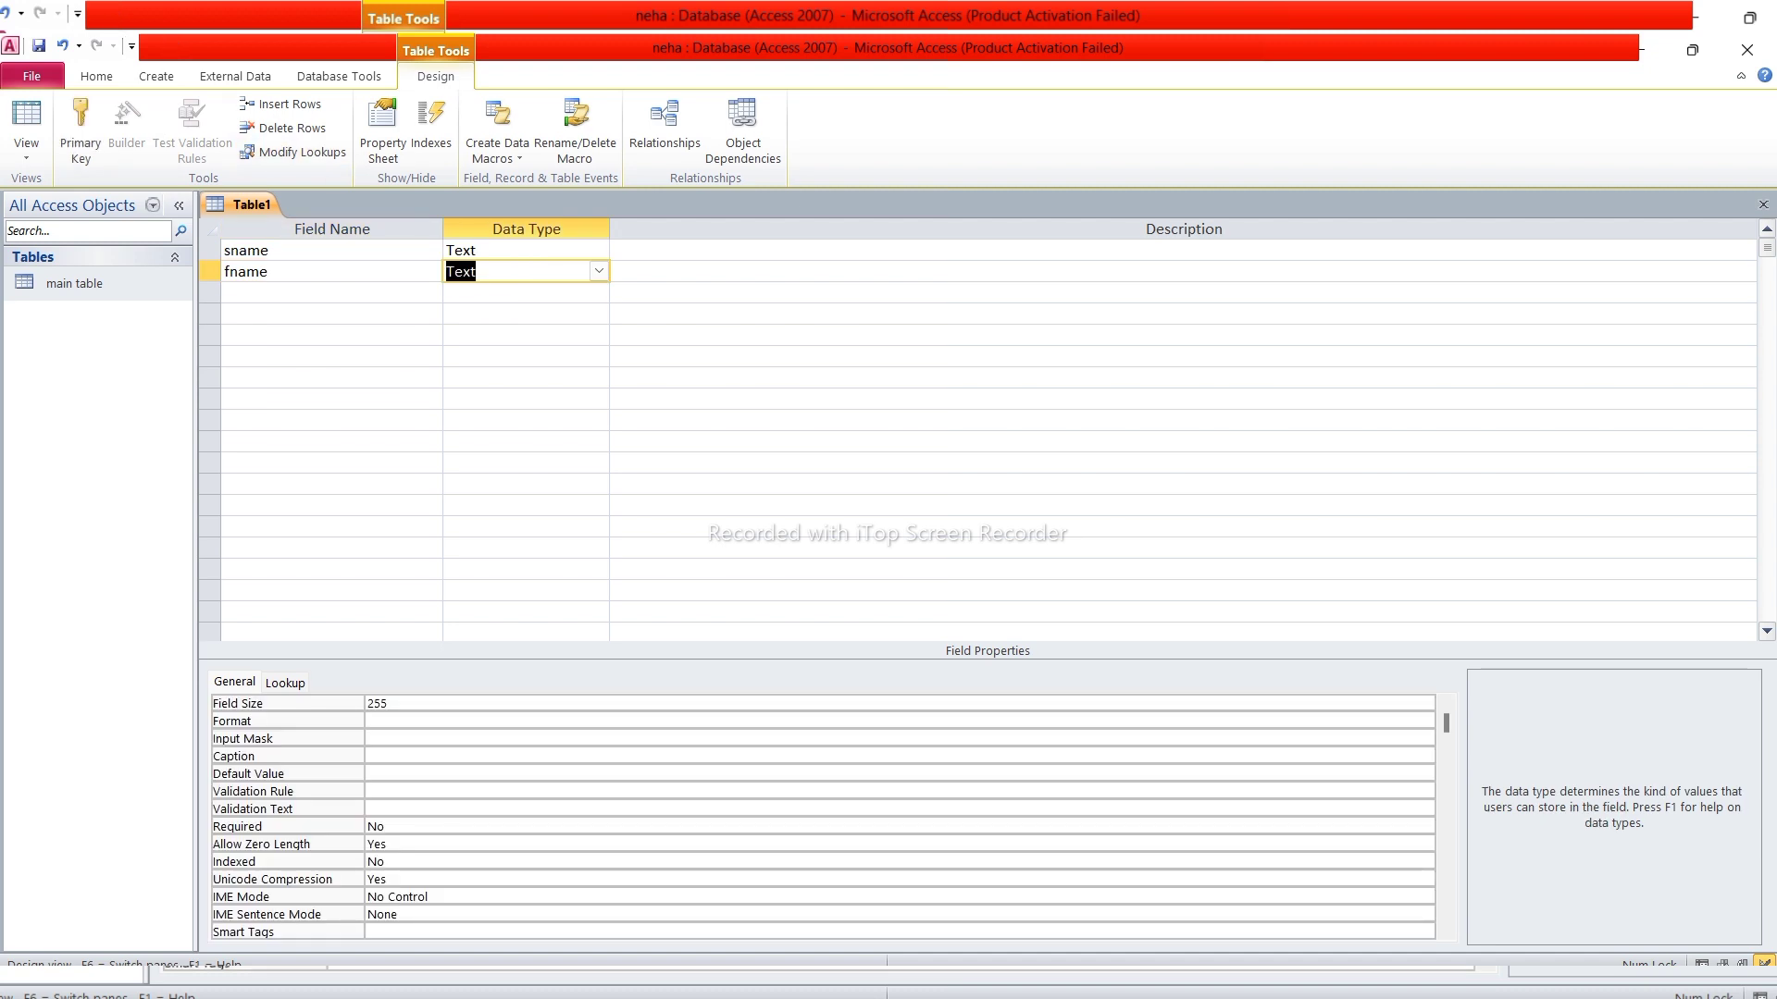
pyautogui.click(599, 270)
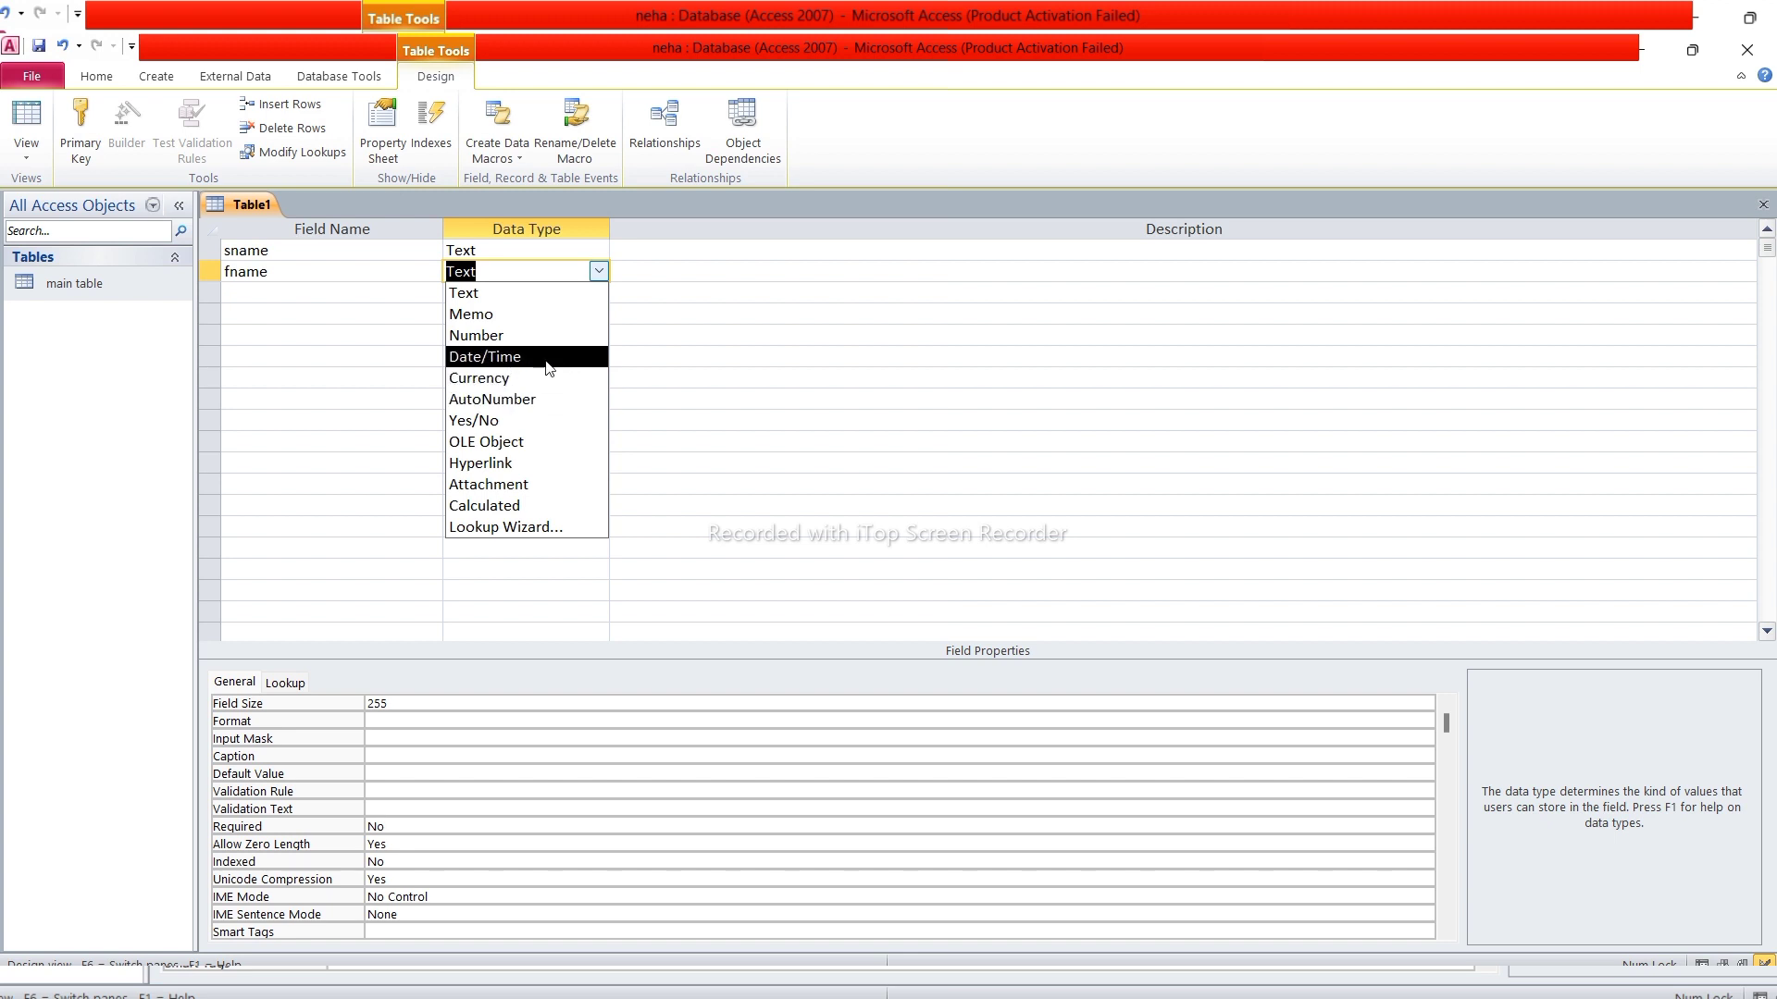
pyautogui.click(496, 294)
pyautogui.press('Tab')
# Add the address and email fields, correcting a mistyped name
pyautogui.press('Tab')
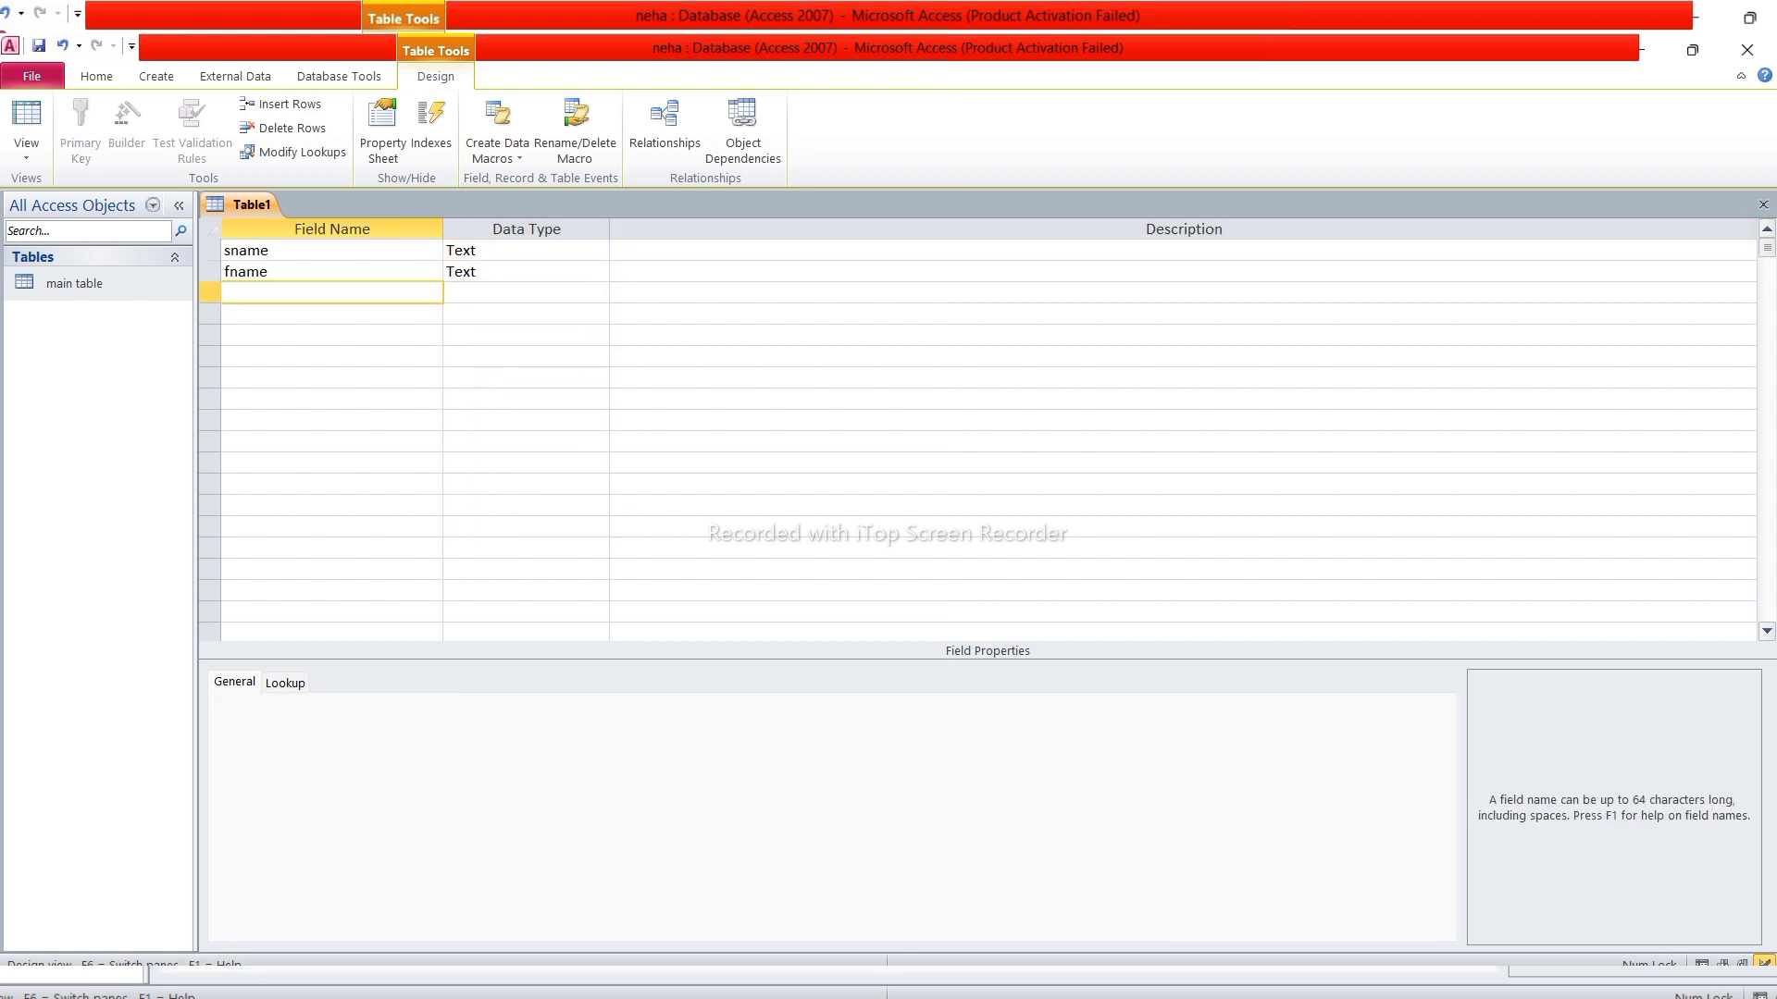
pyautogui.write('address')
pyautogui.press('Tab')
pyautogui.press('Tab')
pyautogui.press('Tab')
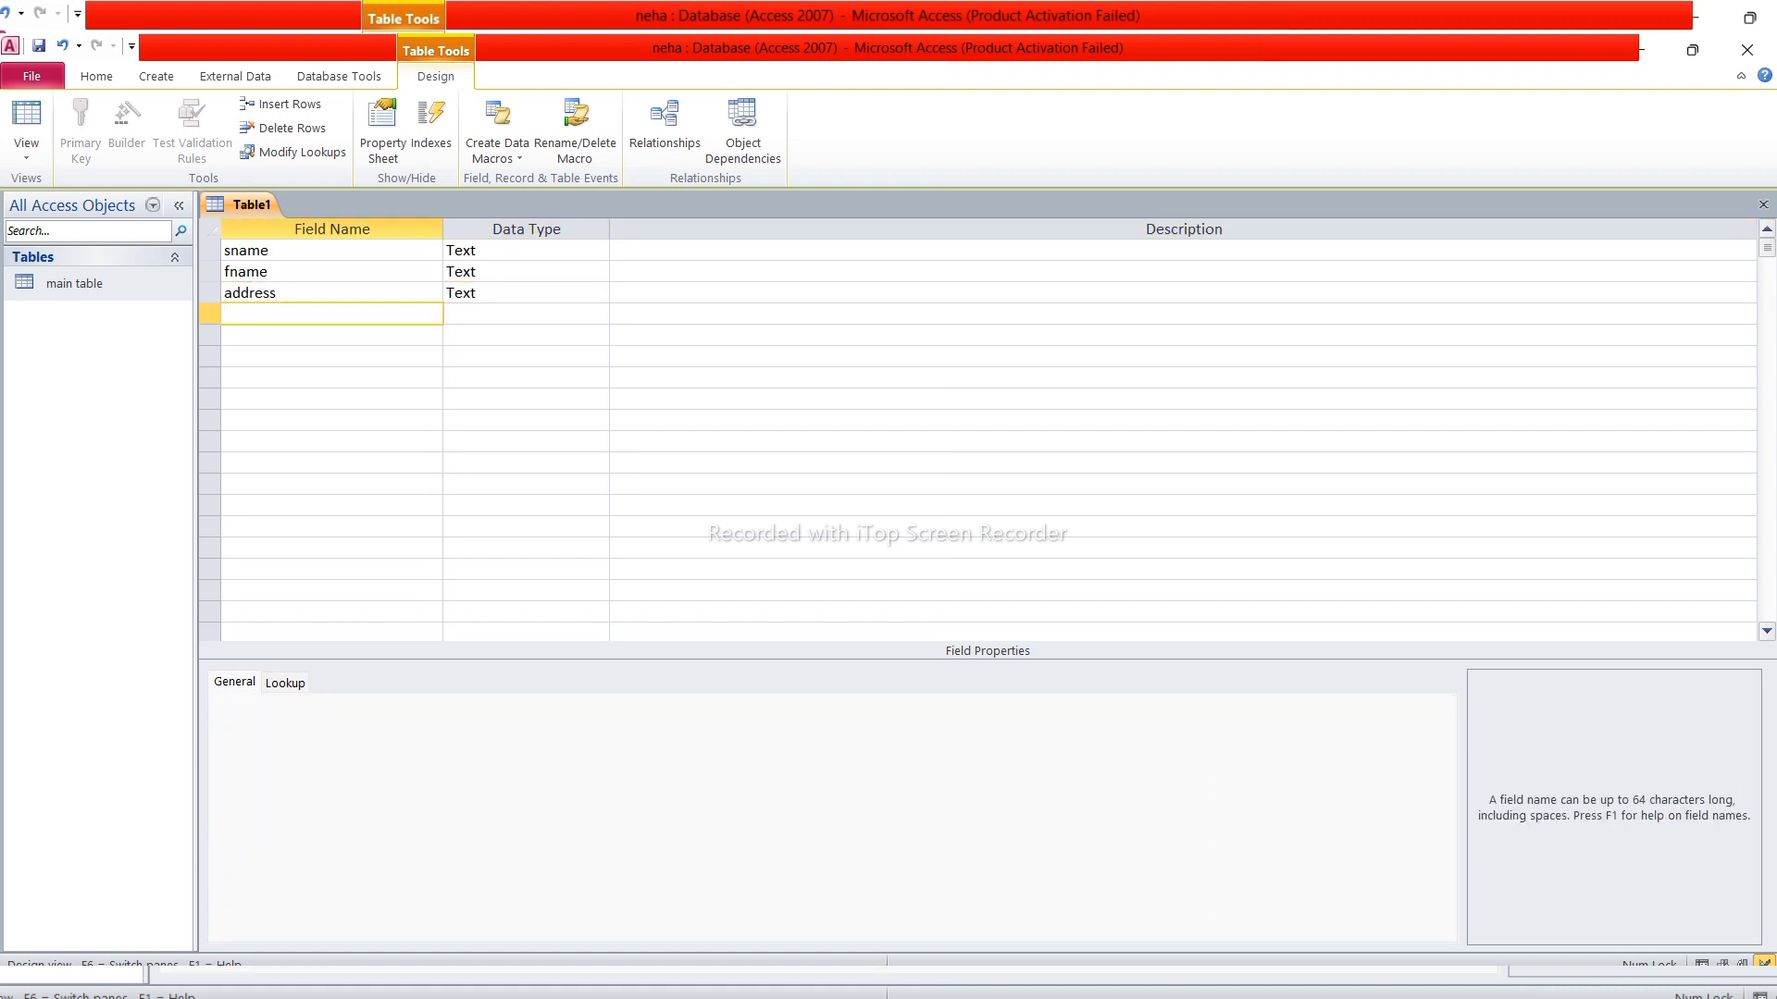
pyautogui.write('email')
pyautogui.press('Tab')
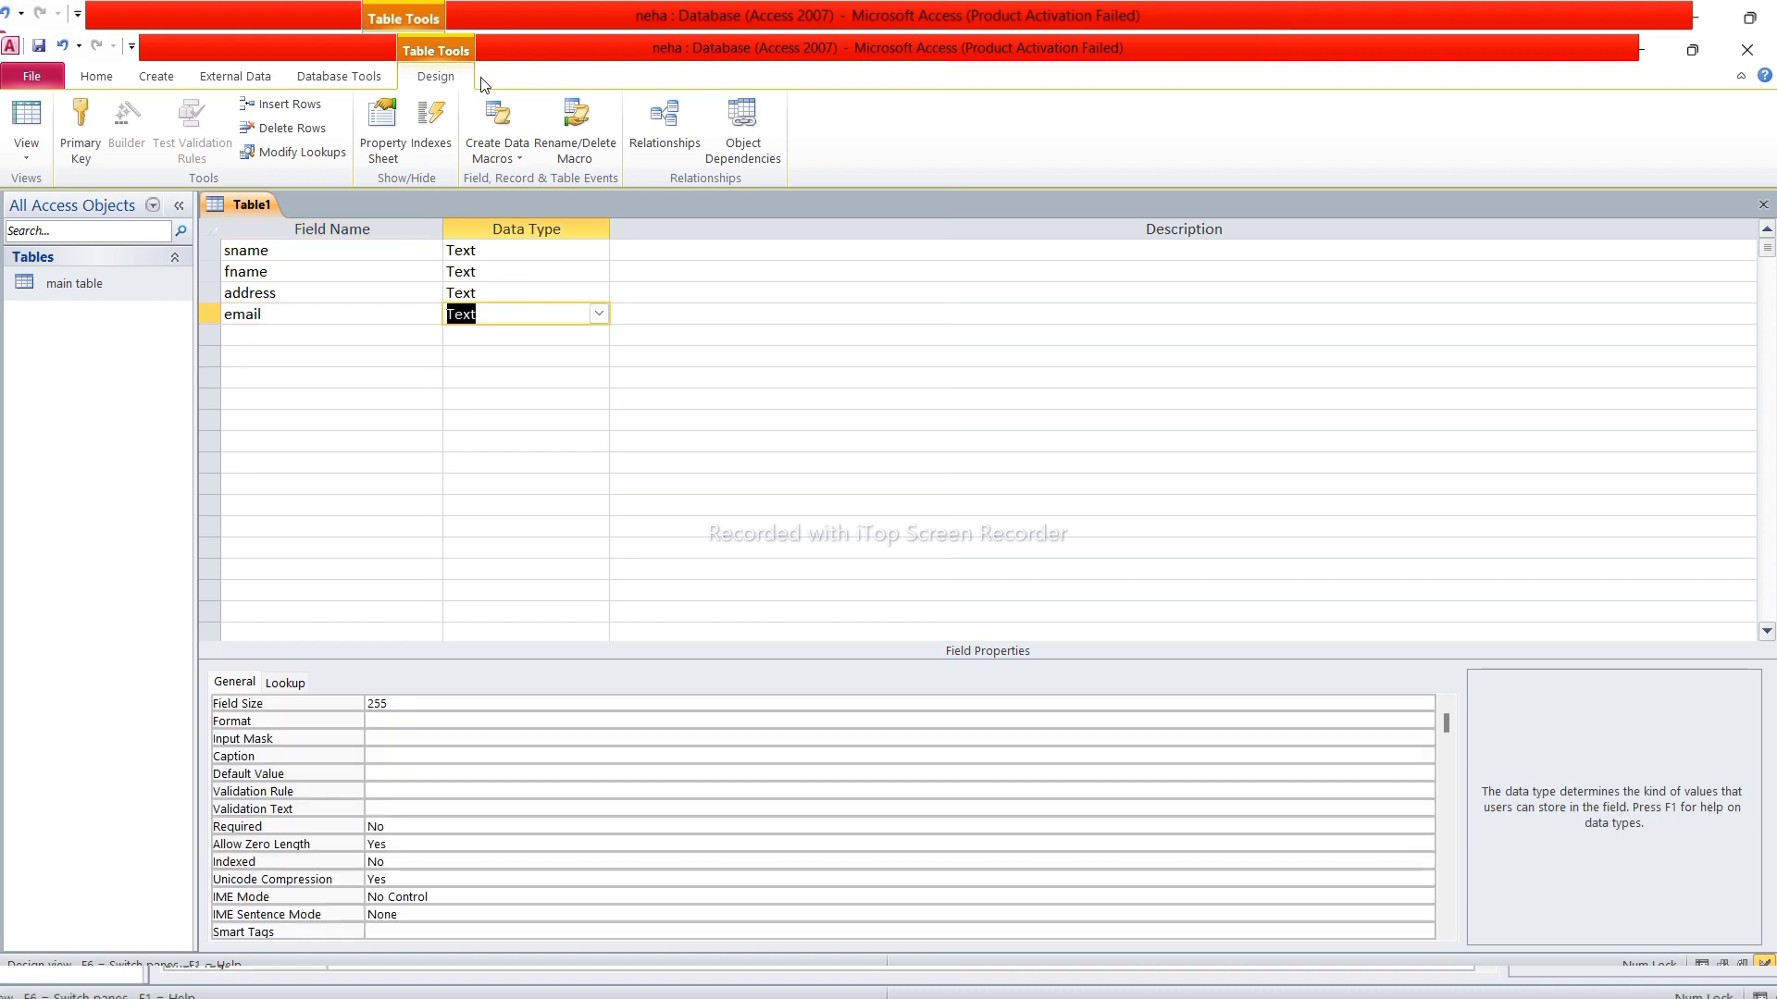
# Make email a Hyperlink field and add dob as a Date/Time field
pyautogui.click(599, 313)
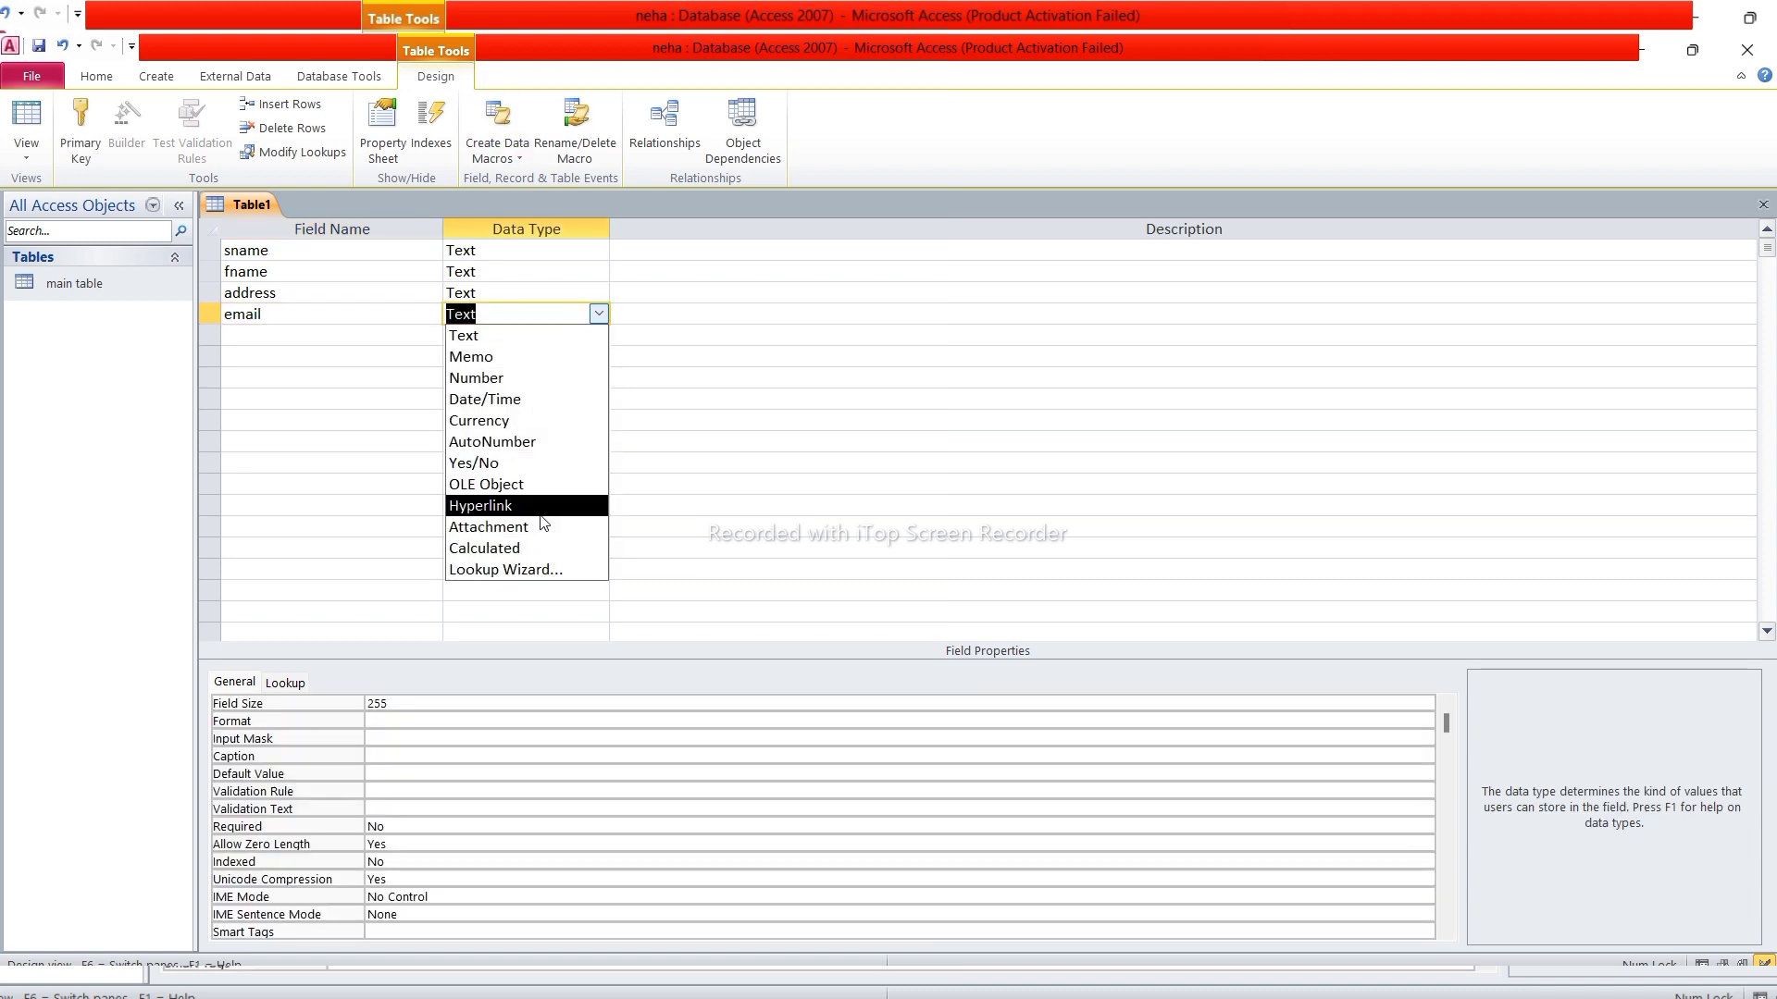
pyautogui.click(490, 505)
pyautogui.press('Tab')
pyautogui.press('Tab')
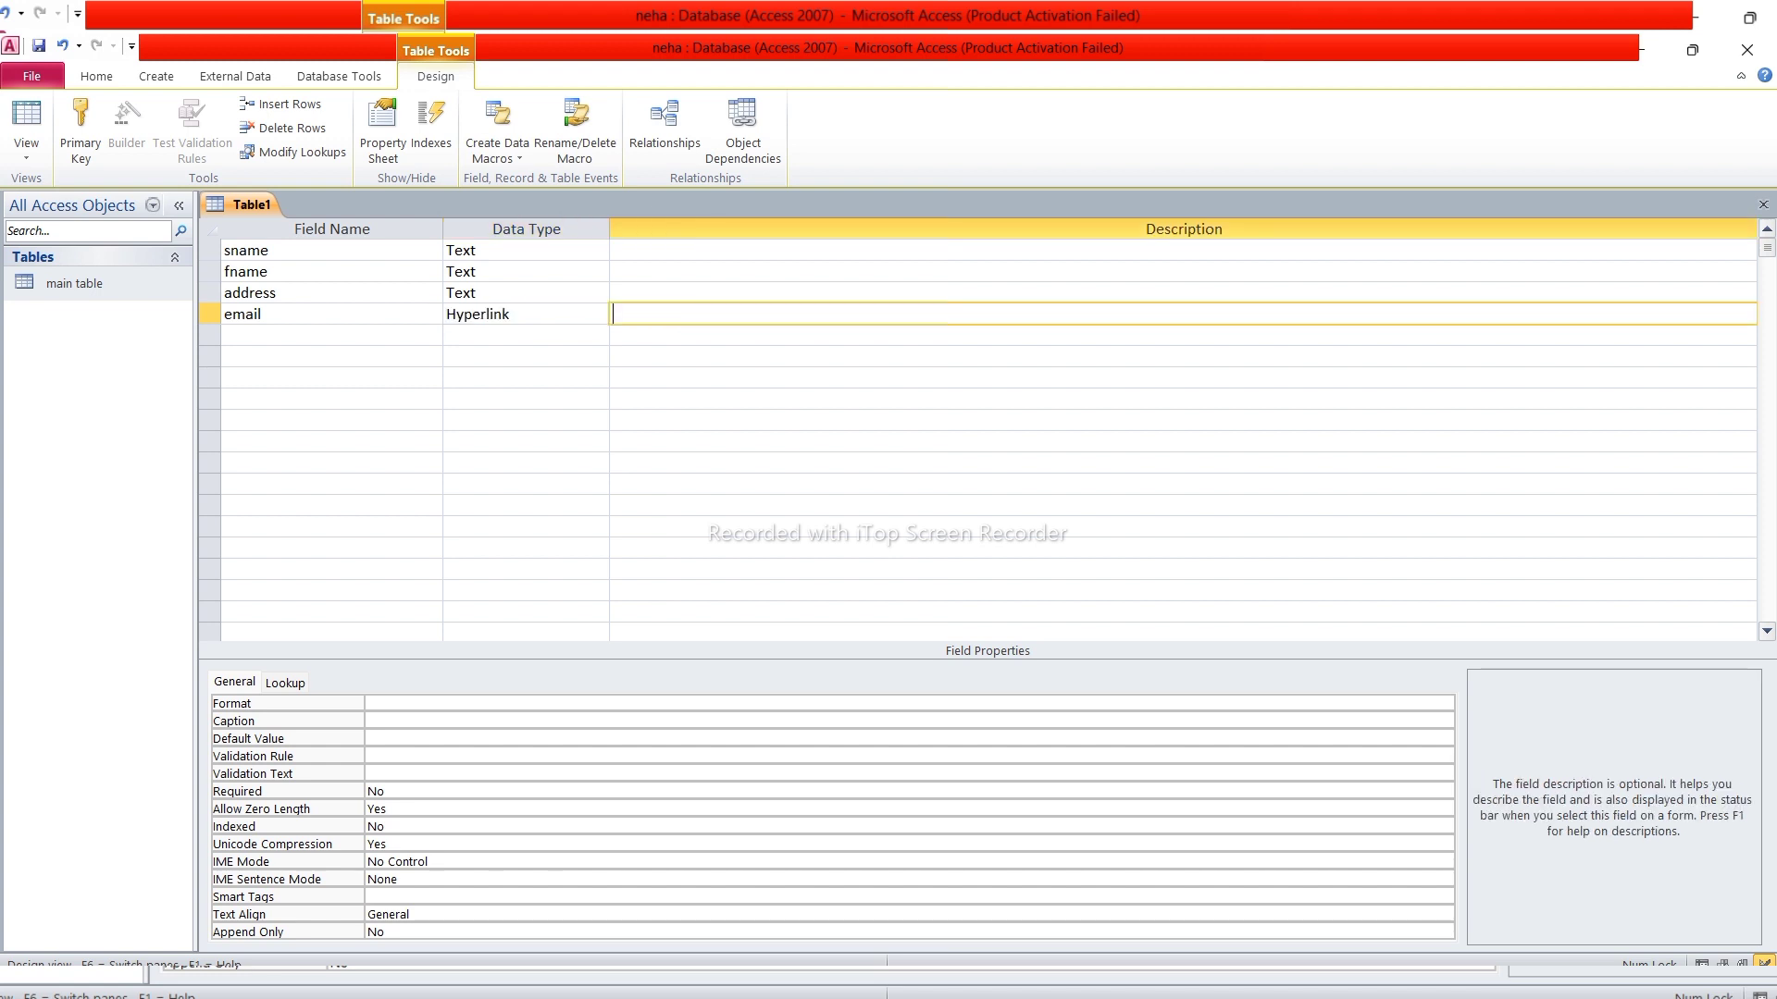
pyautogui.write('dob')
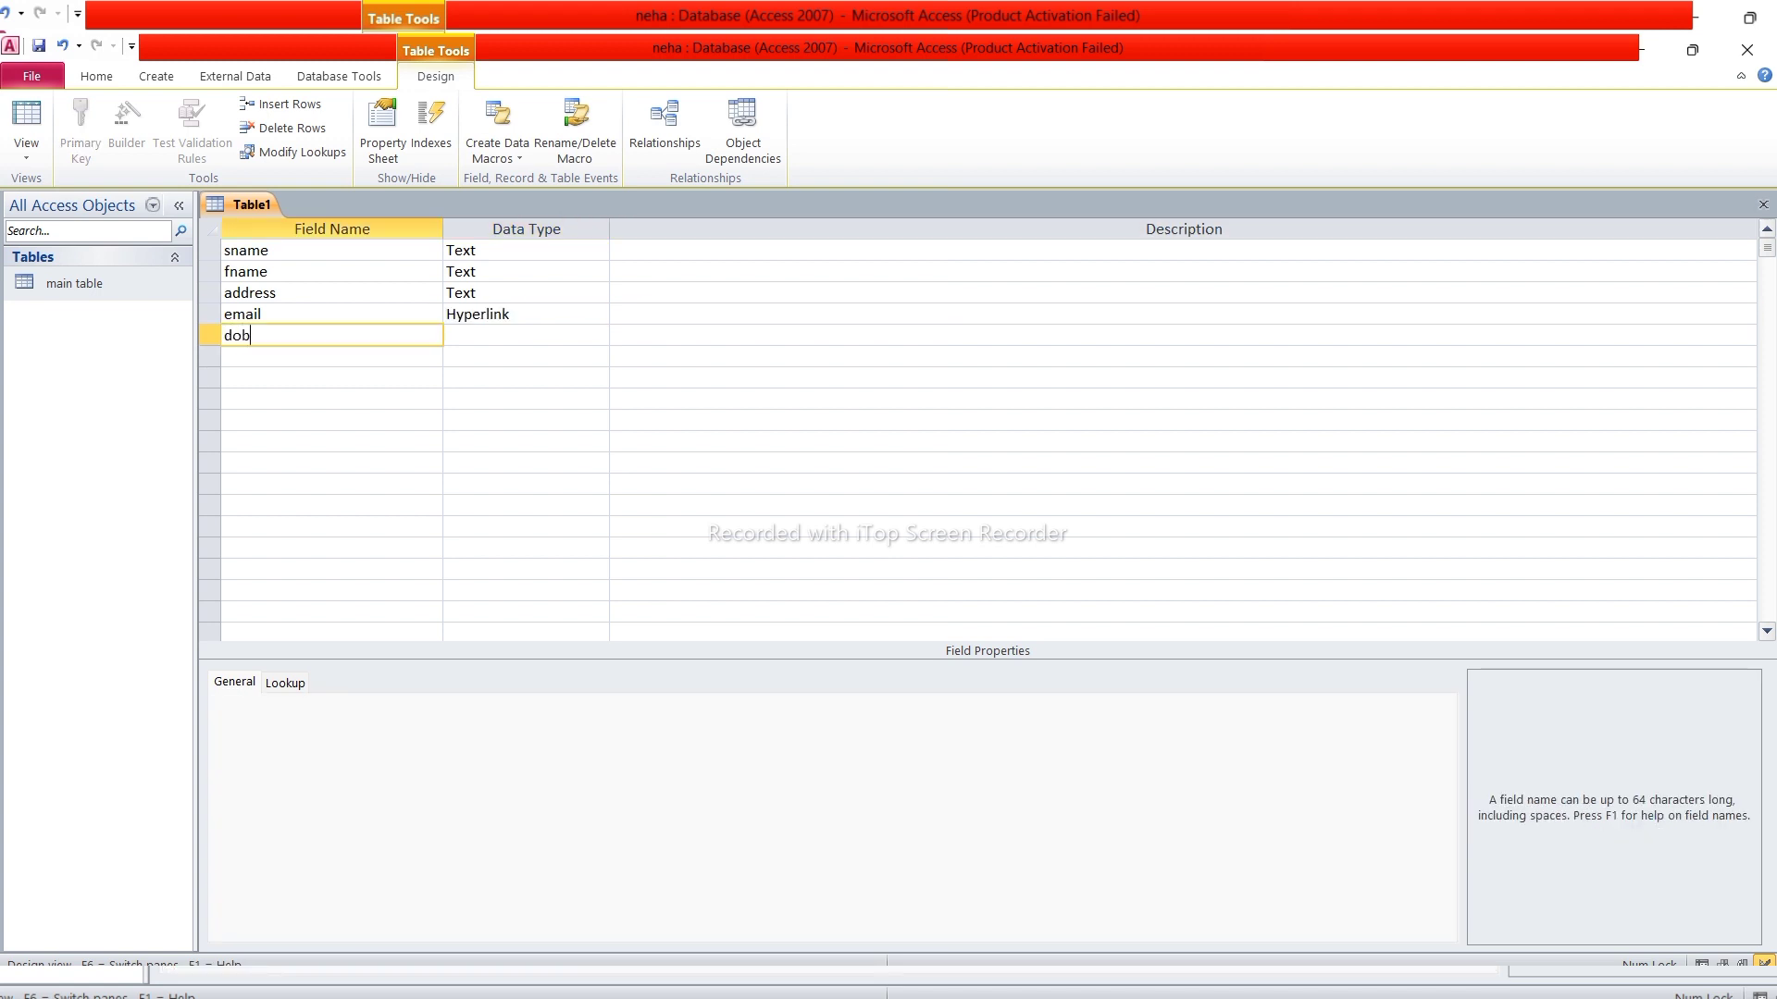
pyautogui.press('Tab')
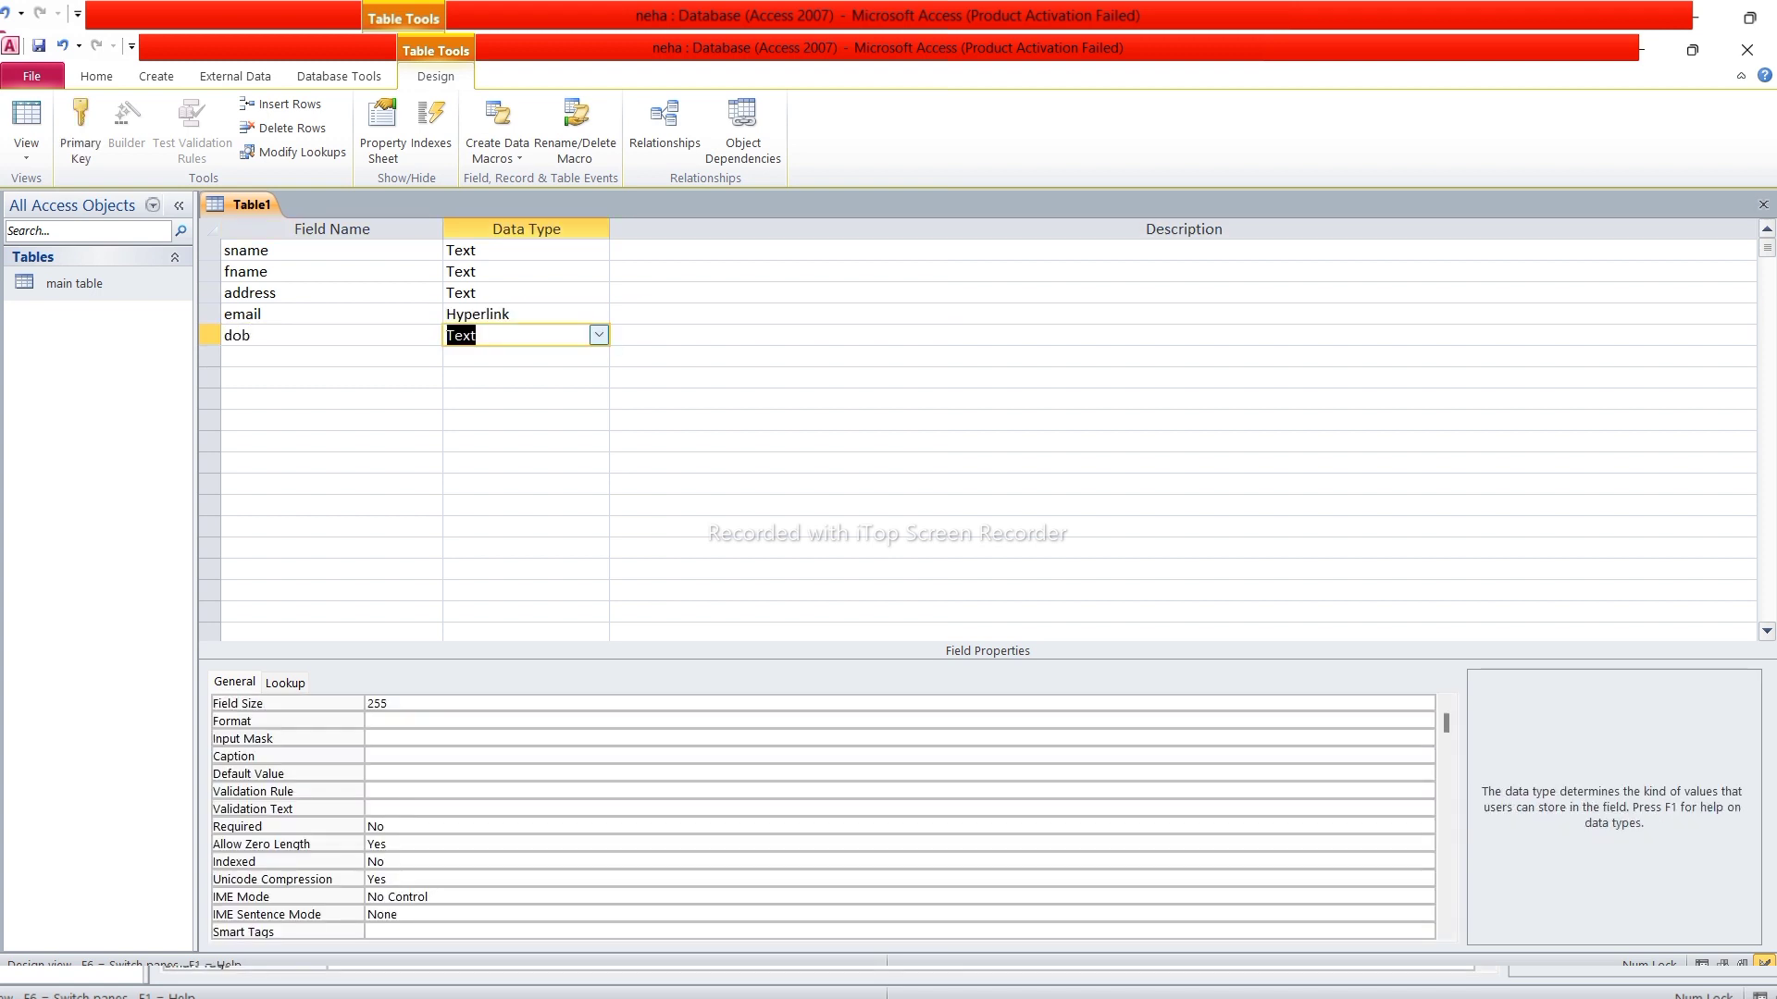
pyautogui.click(598, 335)
pyautogui.click(574, 422)
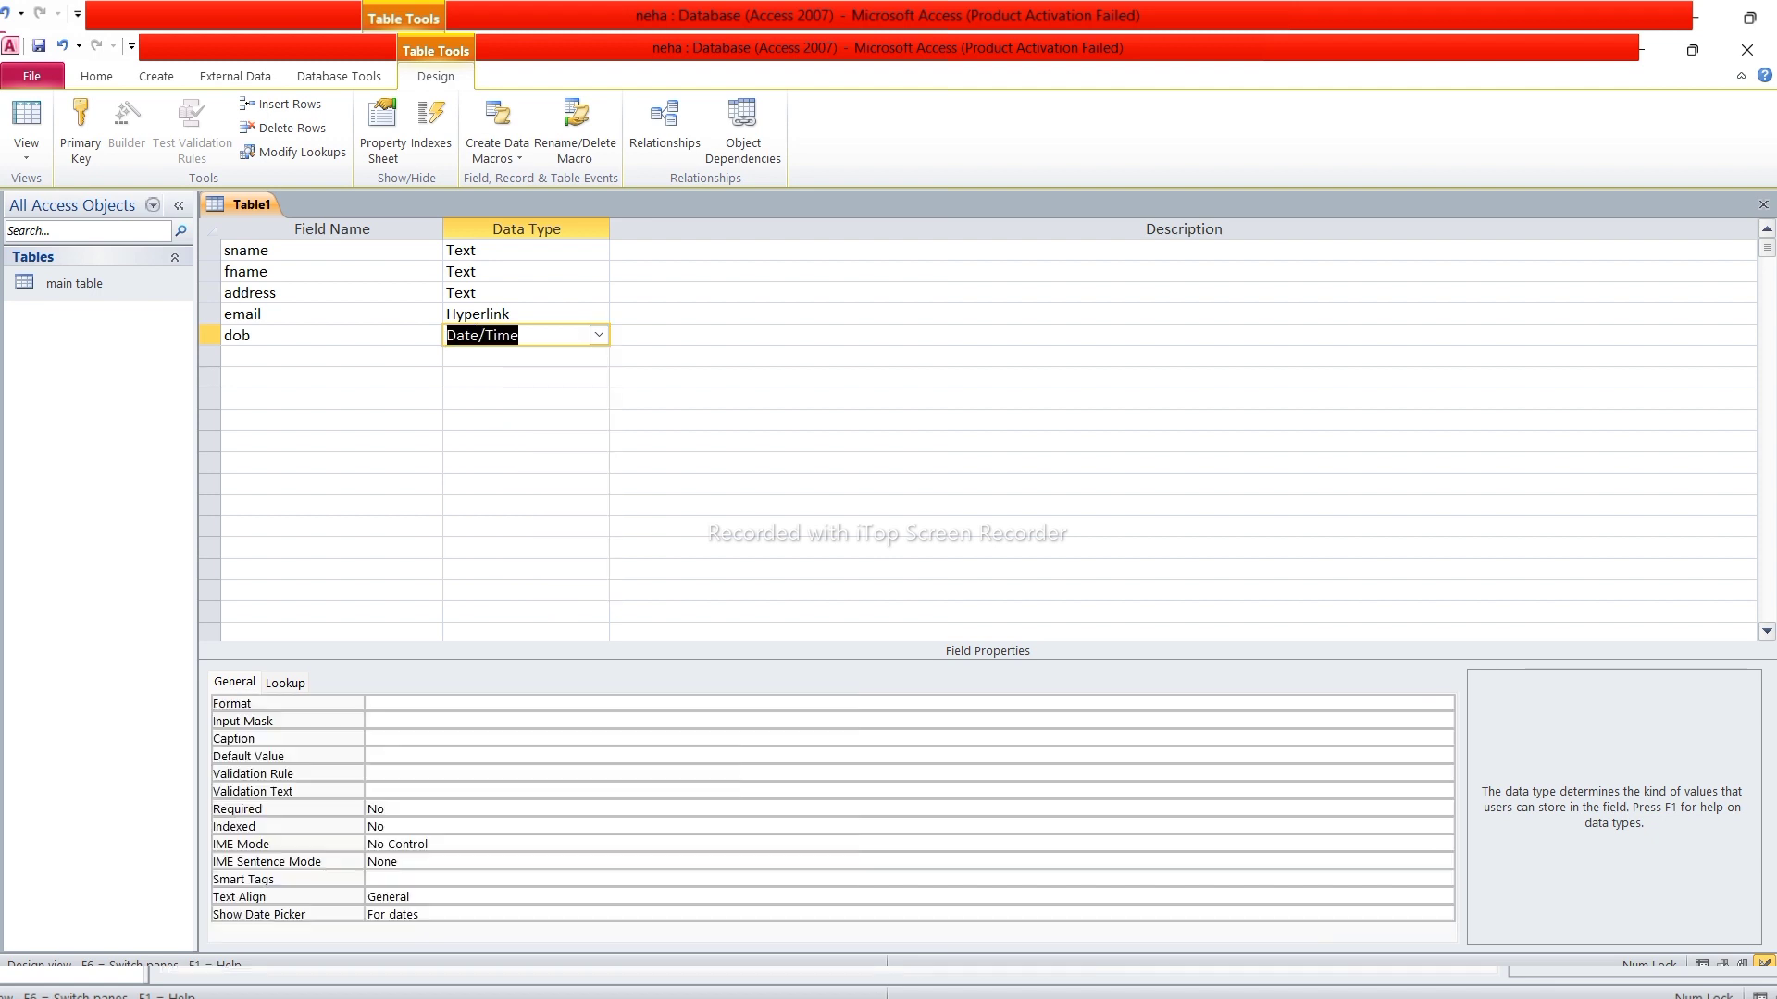
pyautogui.press('Tab')
pyautogui.press('Tab')
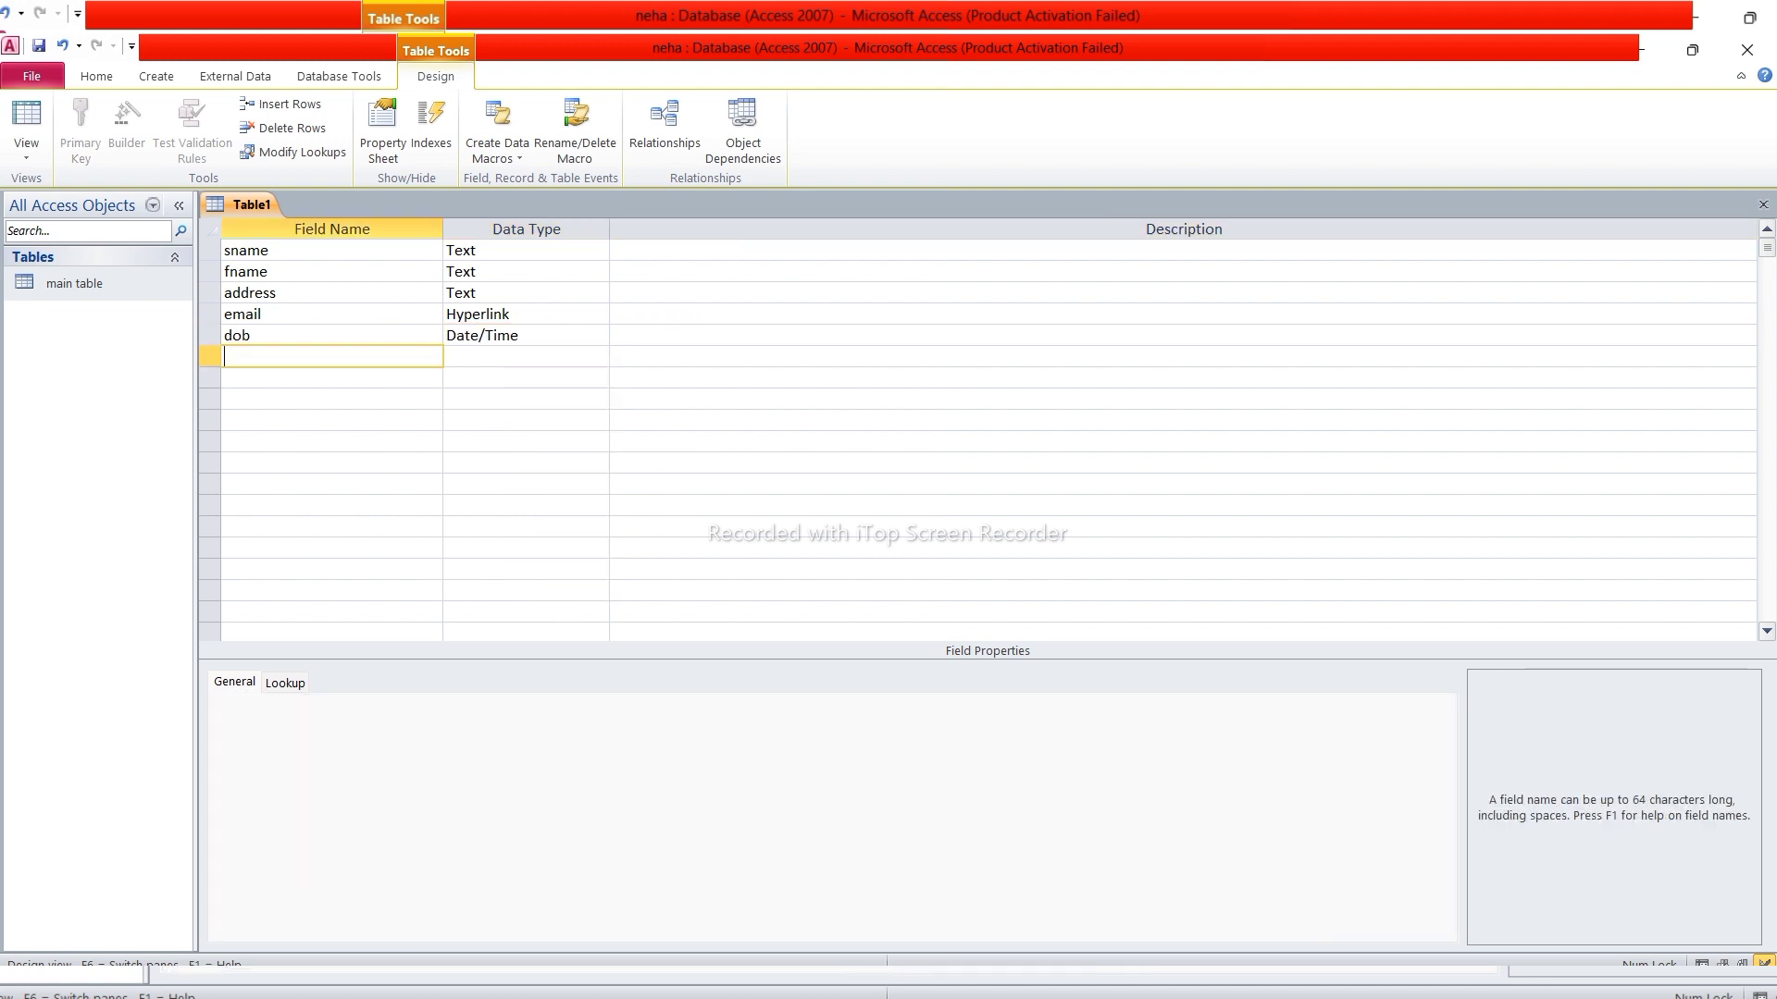
# Add a photo field of type Attachment and close the table design
pyautogui.write('photo')
pyautogui.press('Tab')
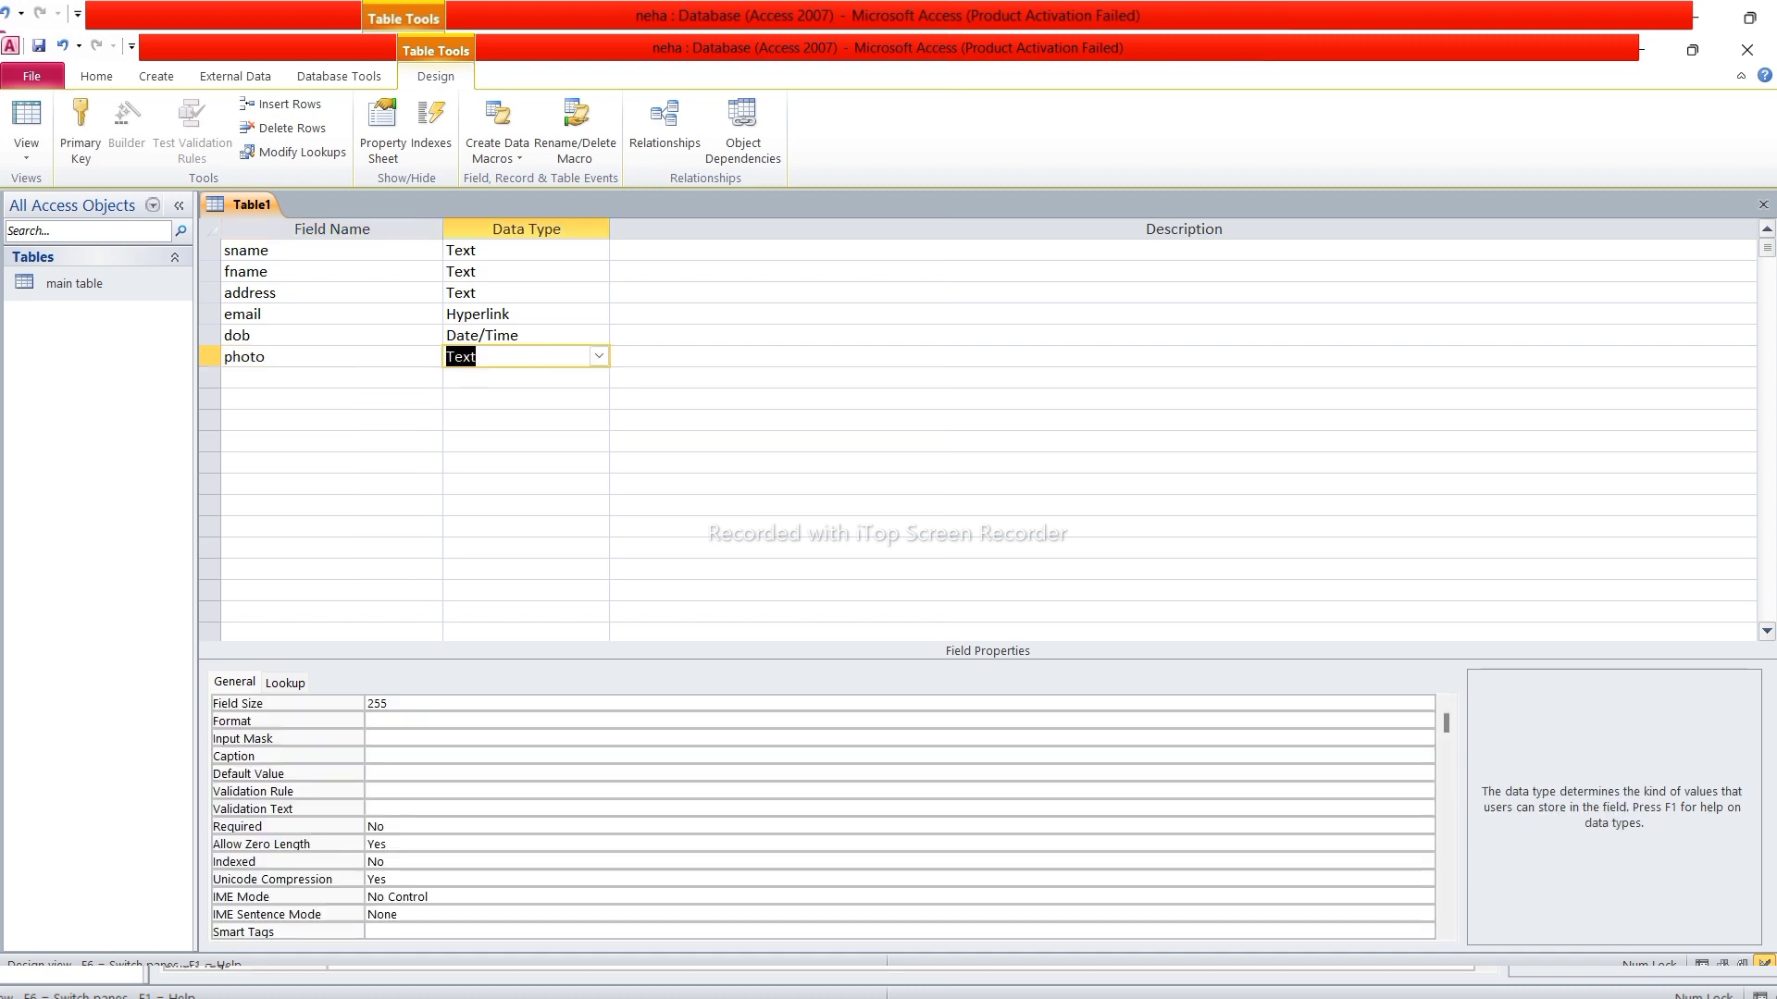
pyautogui.click(598, 357)
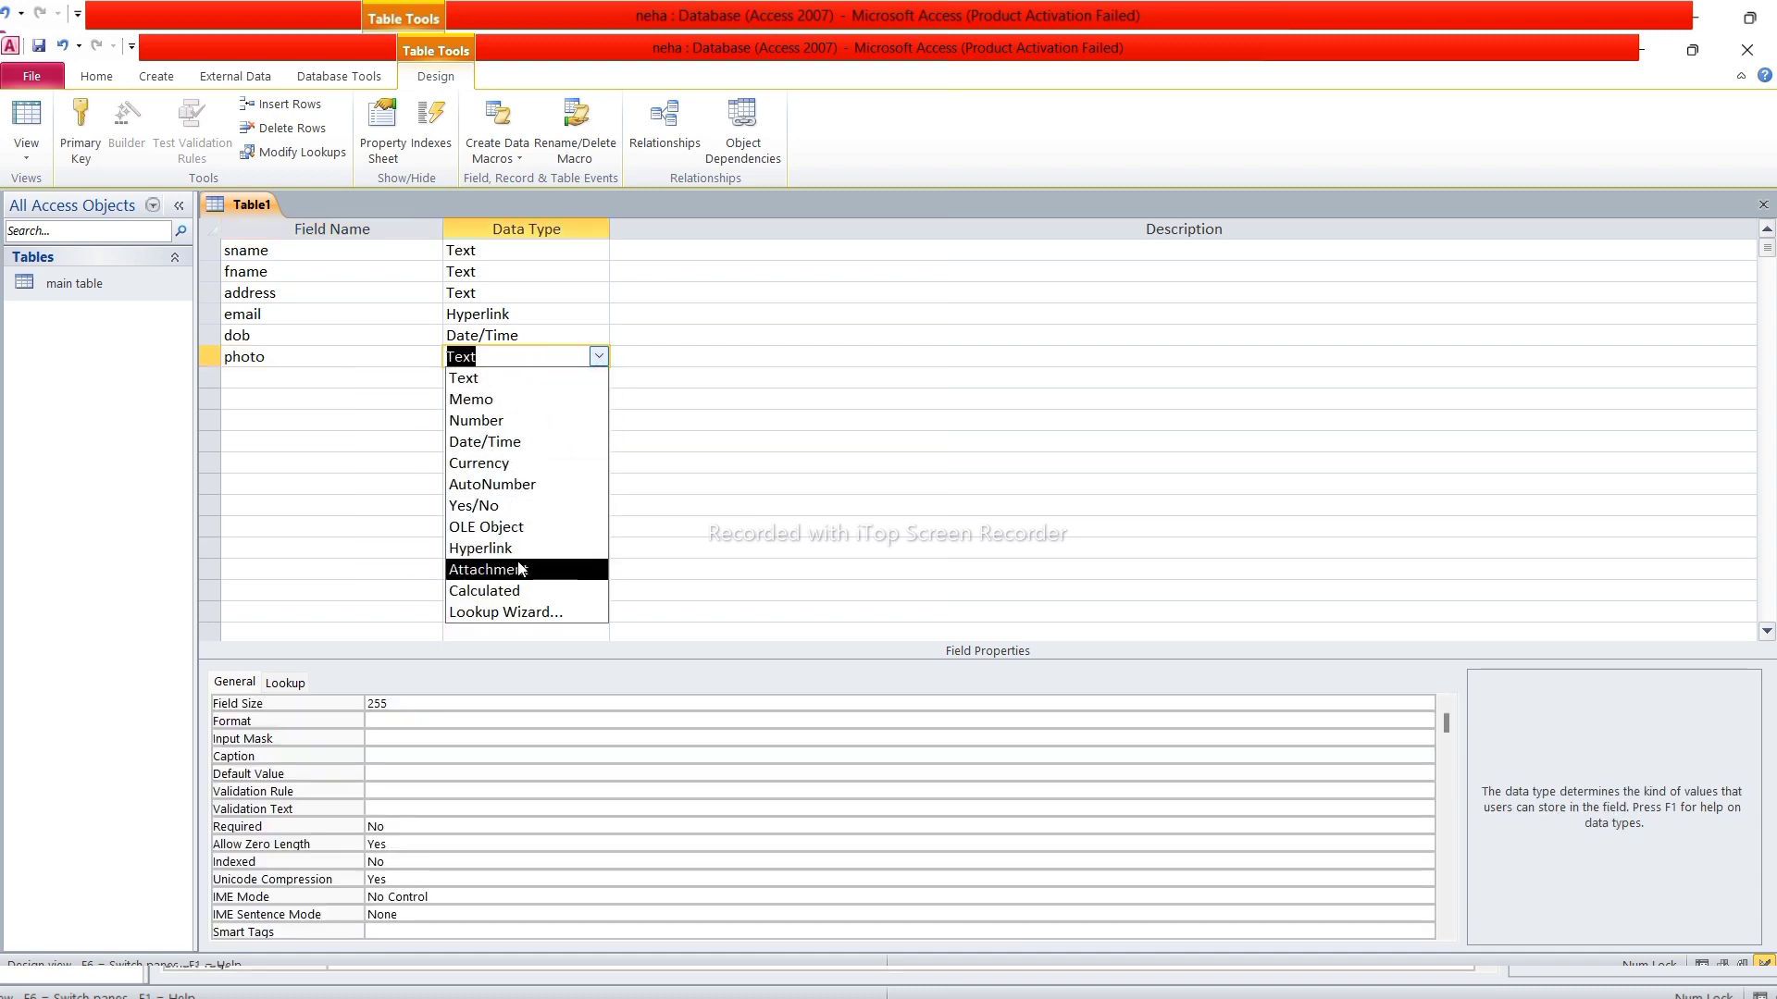
pyautogui.click(555, 569)
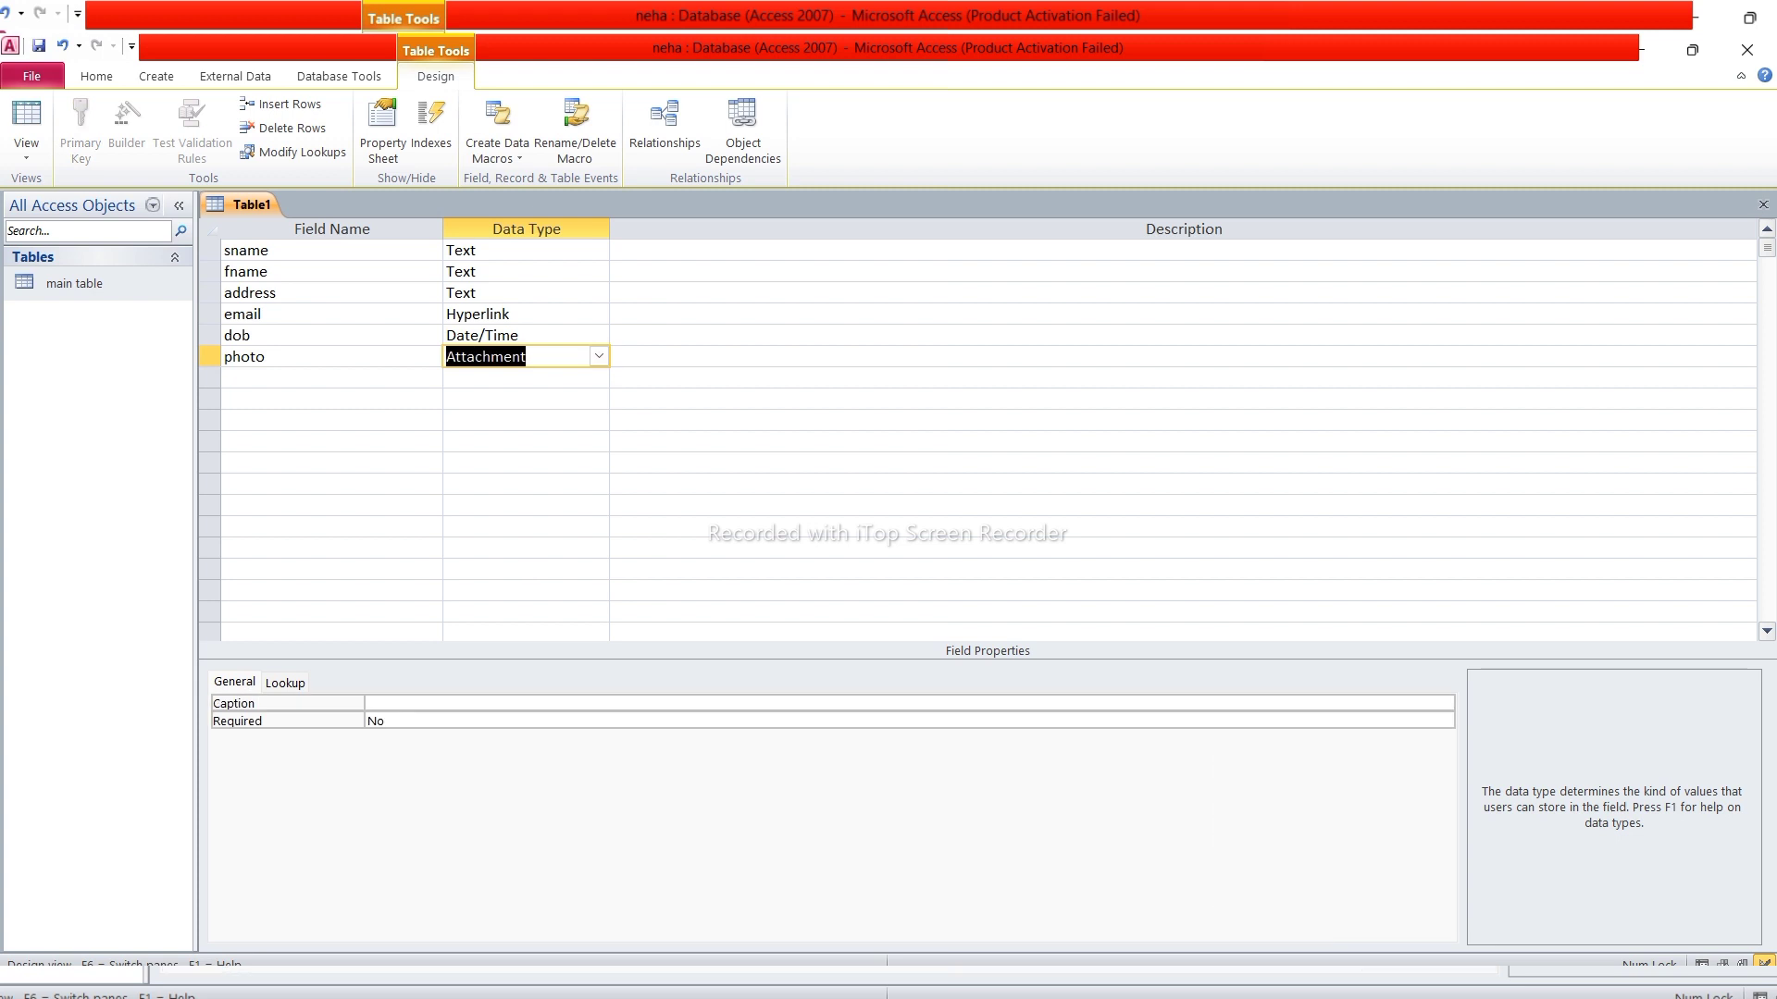
pyautogui.doubleClick(74, 285)
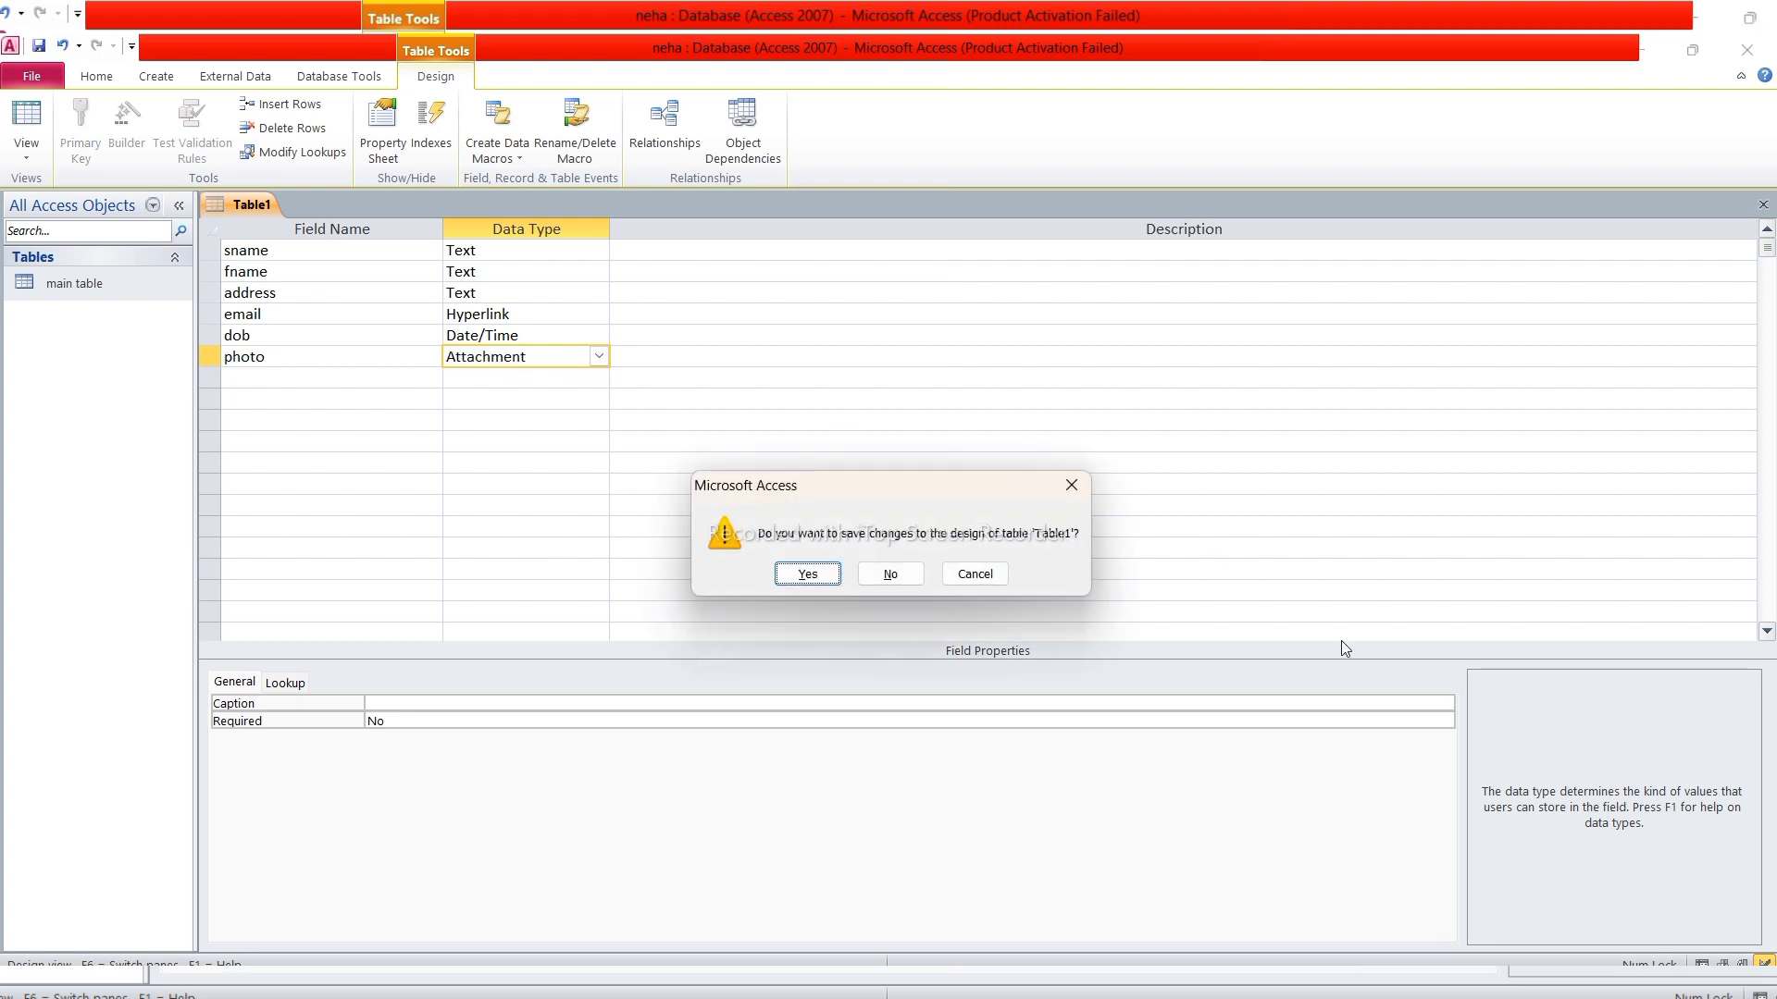
# Save the design as 'primary table' without a primary key
pyautogui.click(808, 574)
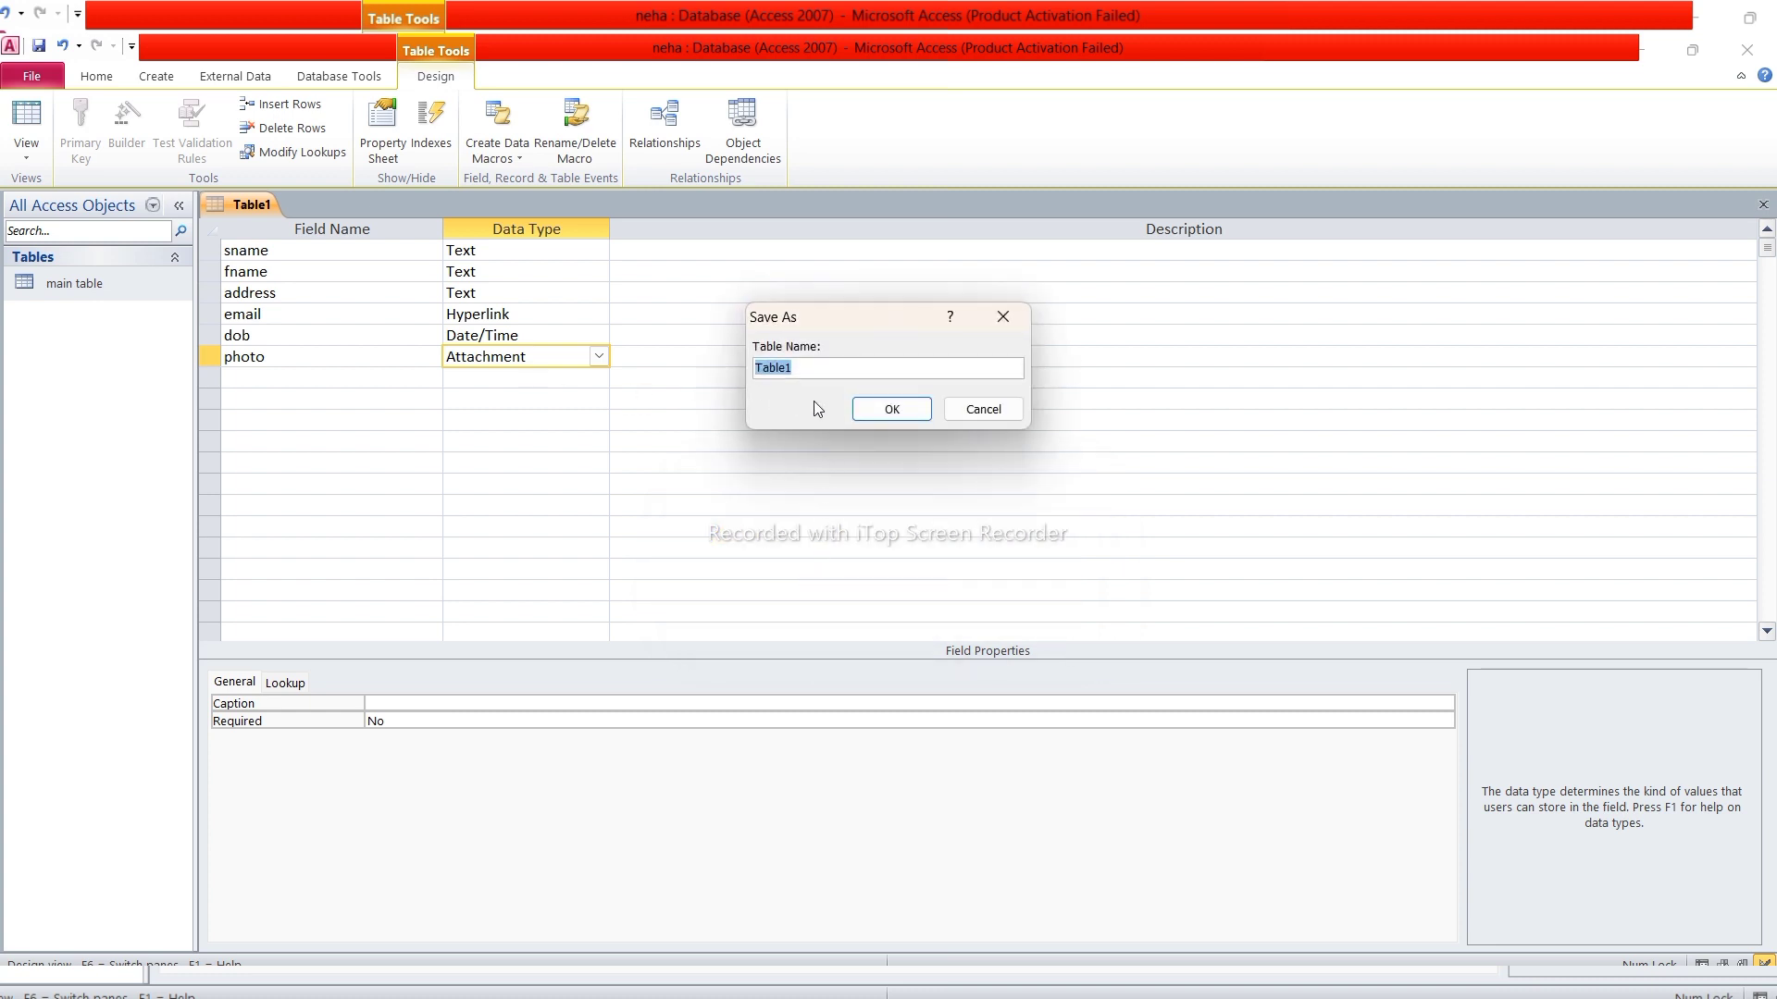
pyautogui.write('primary table')
pyautogui.click(876, 410)
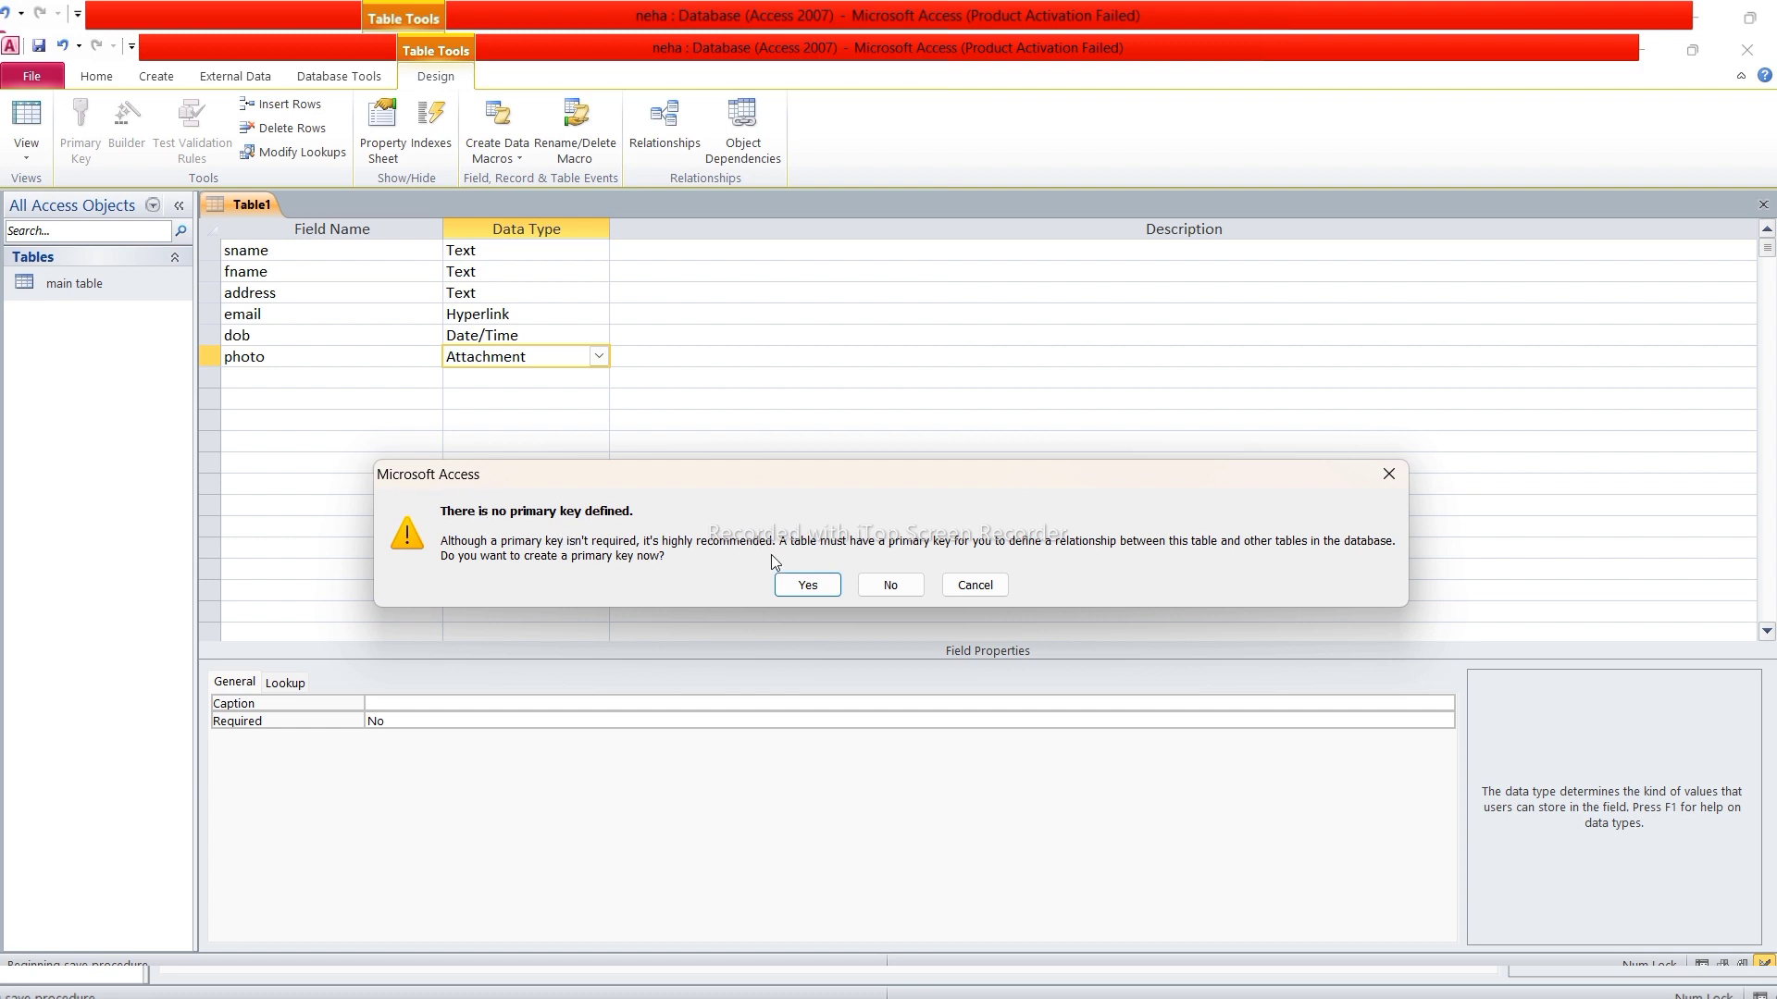
pyautogui.click(873, 581)
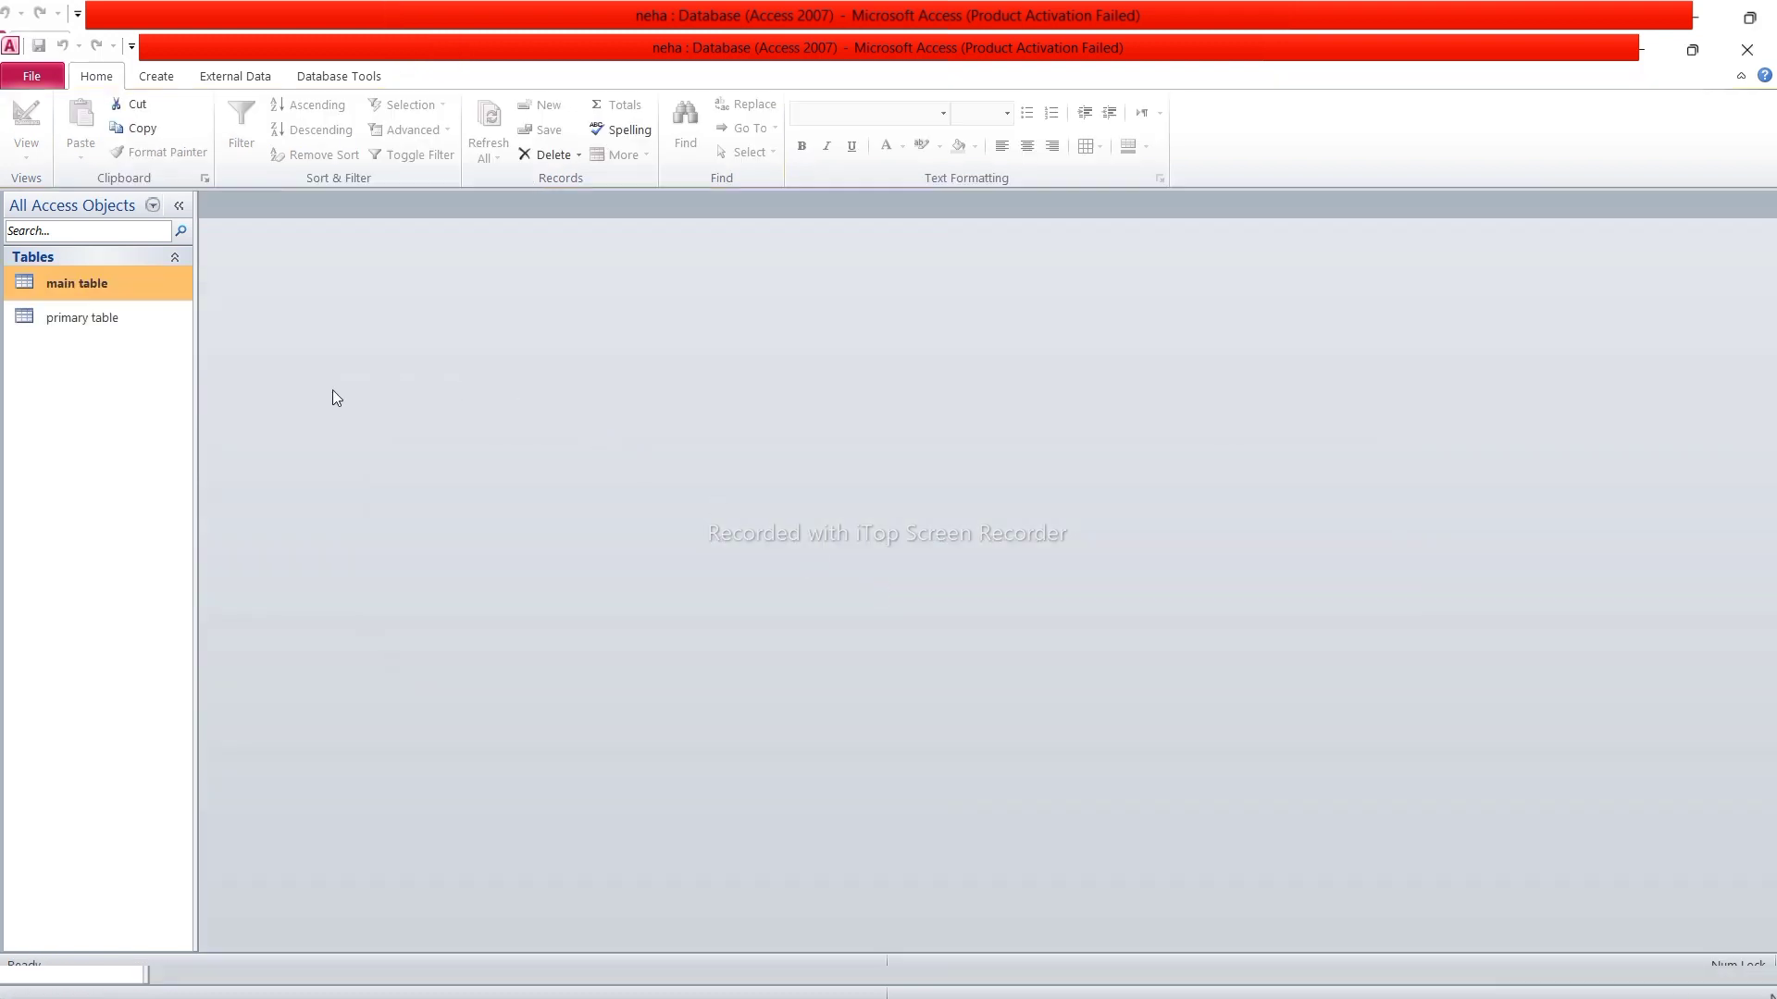
# Open primary table and main table as datasheets, returning to primary table
pyautogui.rightClick(155, 329)
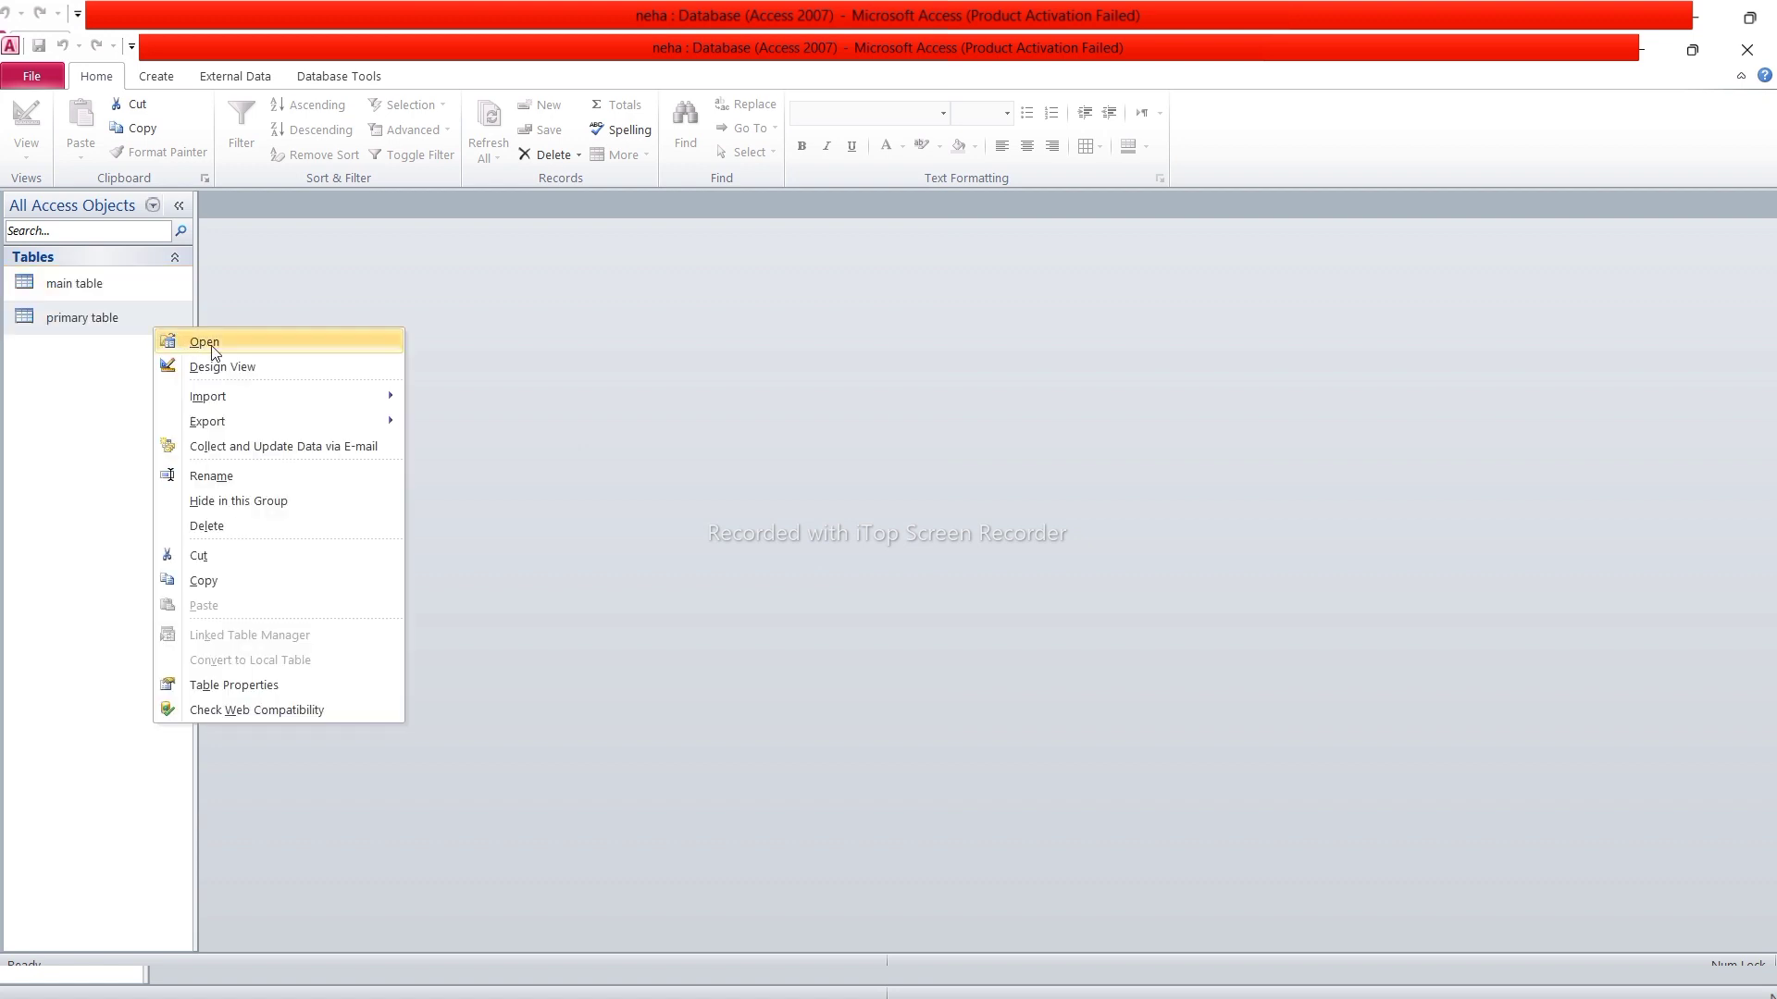
pyautogui.click(212, 352)
pyautogui.rightClick(148, 294)
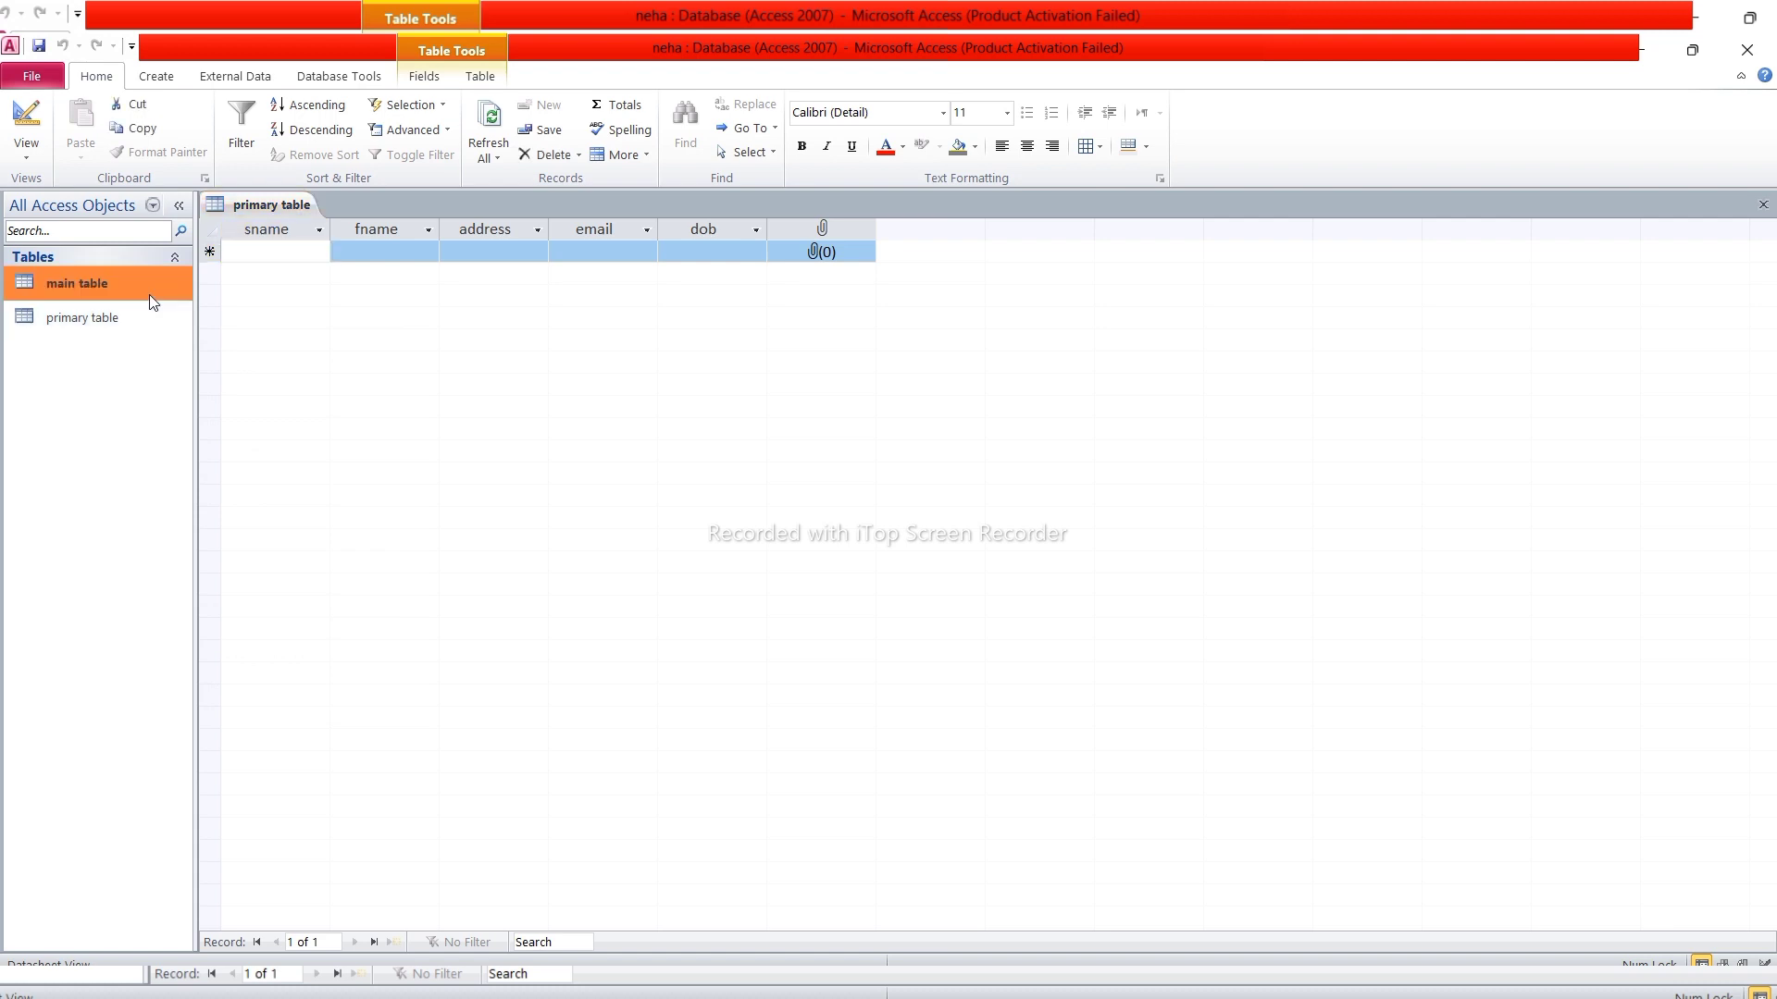
pyautogui.click(205, 309)
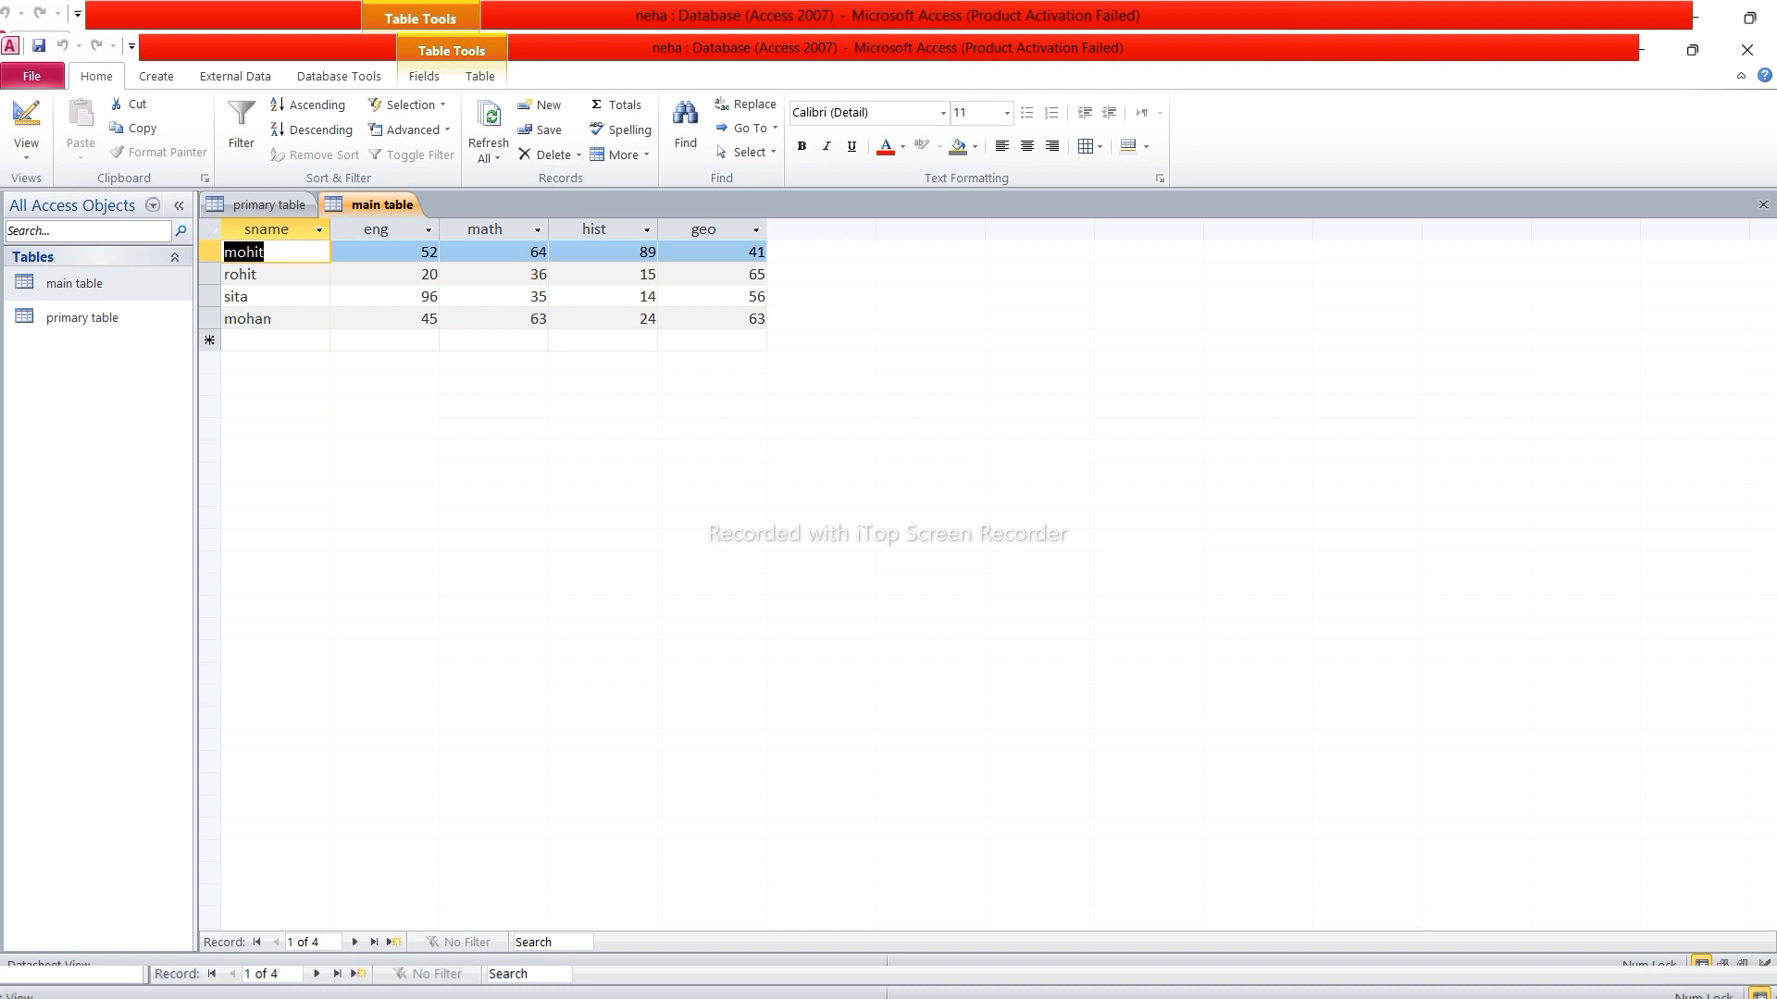
pyautogui.rightClick(133, 329)
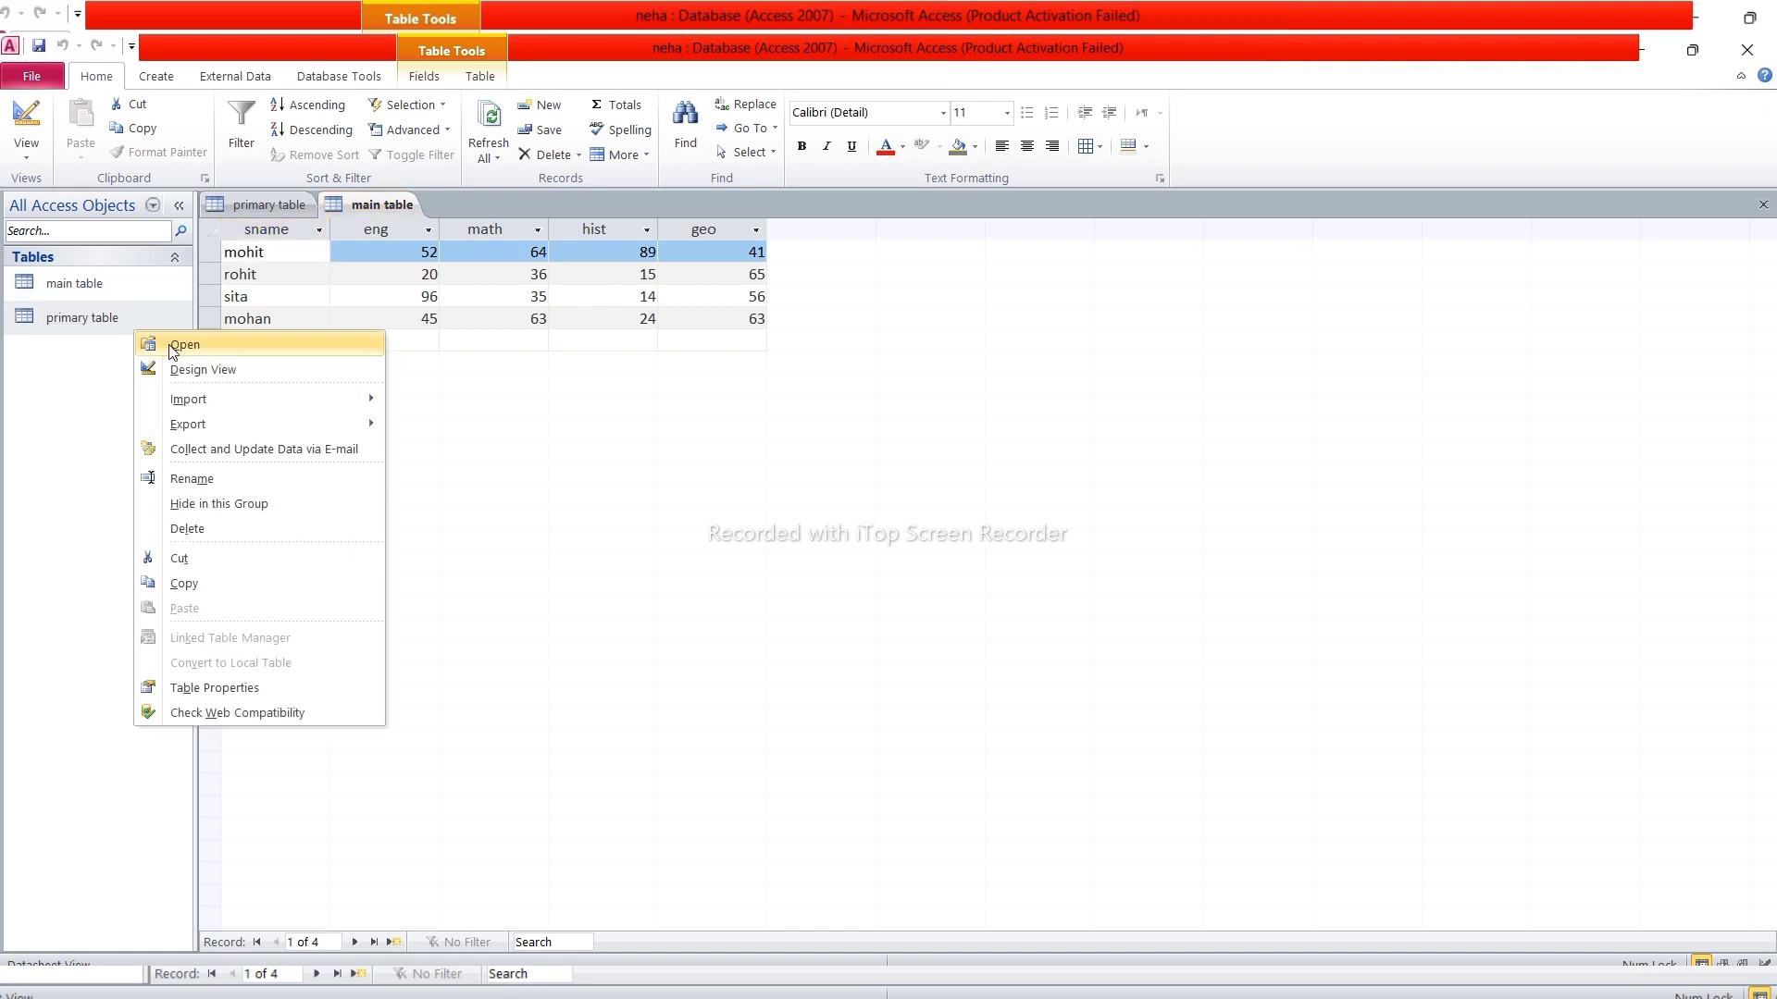
pyautogui.click(184, 345)
# Enter the snames mohit, rohit, sita and mohan as four records
pyautogui.write('mohit')
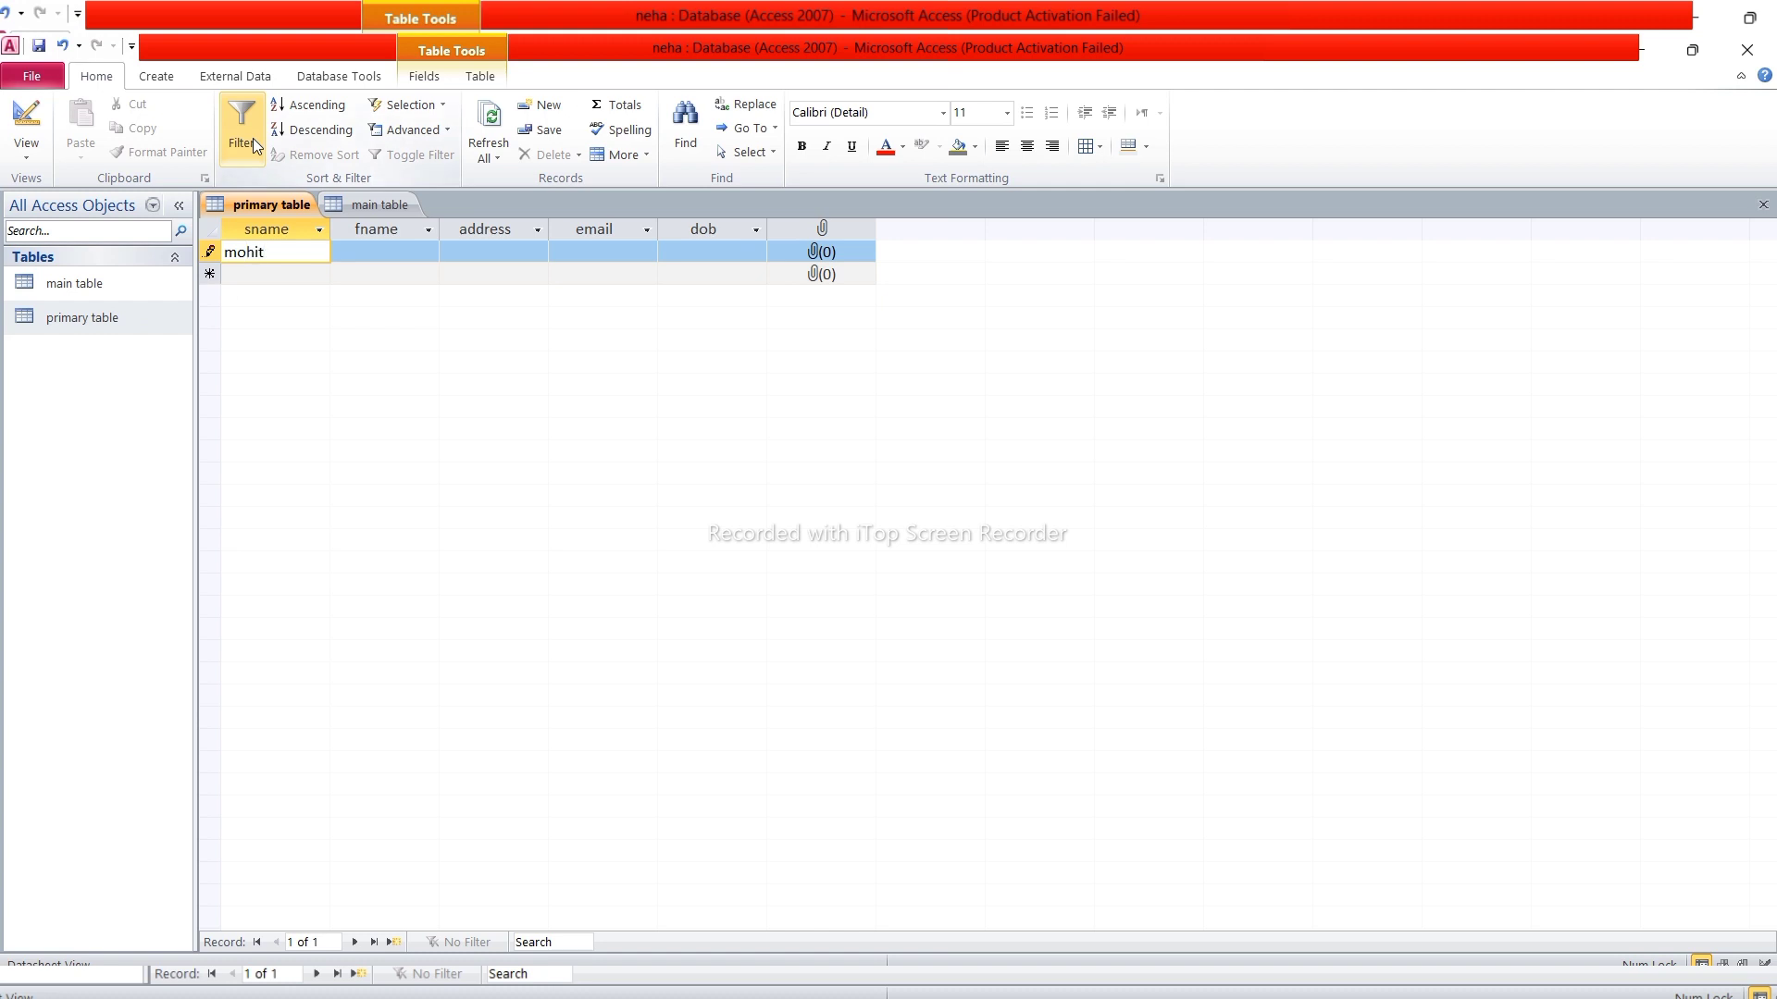
pyautogui.press('Down')
pyautogui.write('ro')
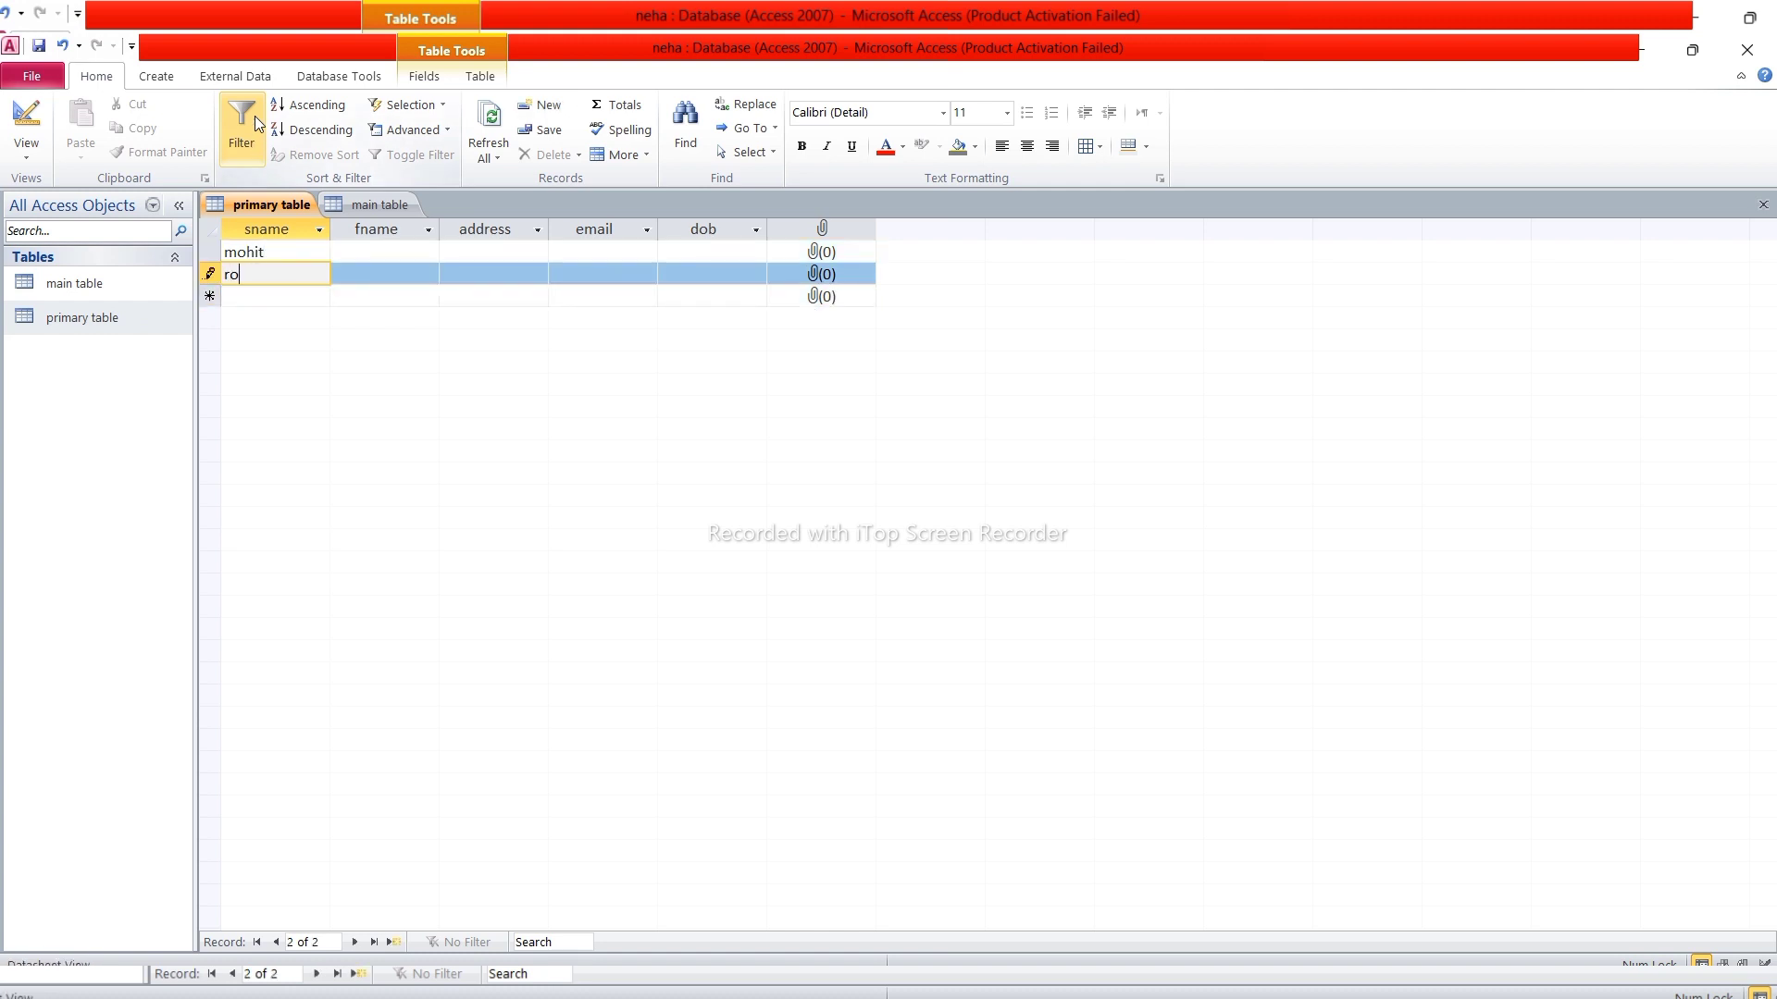
pyautogui.write('hit')
pyautogui.press('Down')
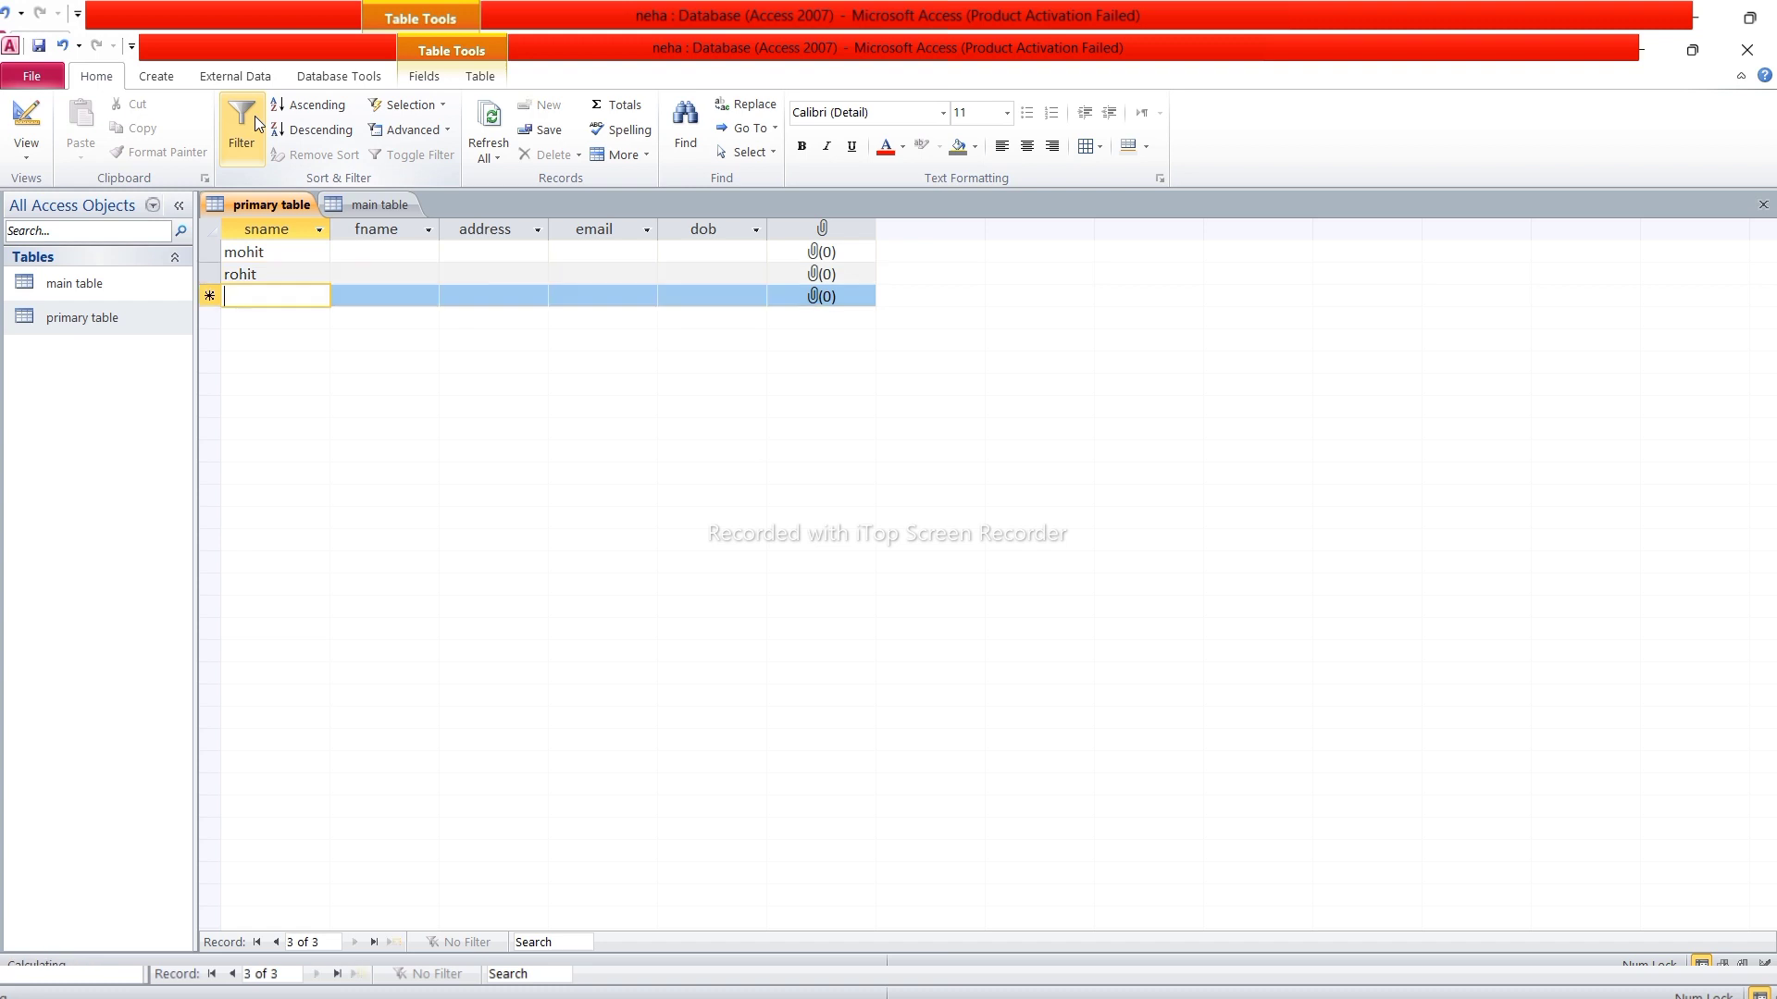
pyautogui.write('sita')
pyautogui.press('Down')
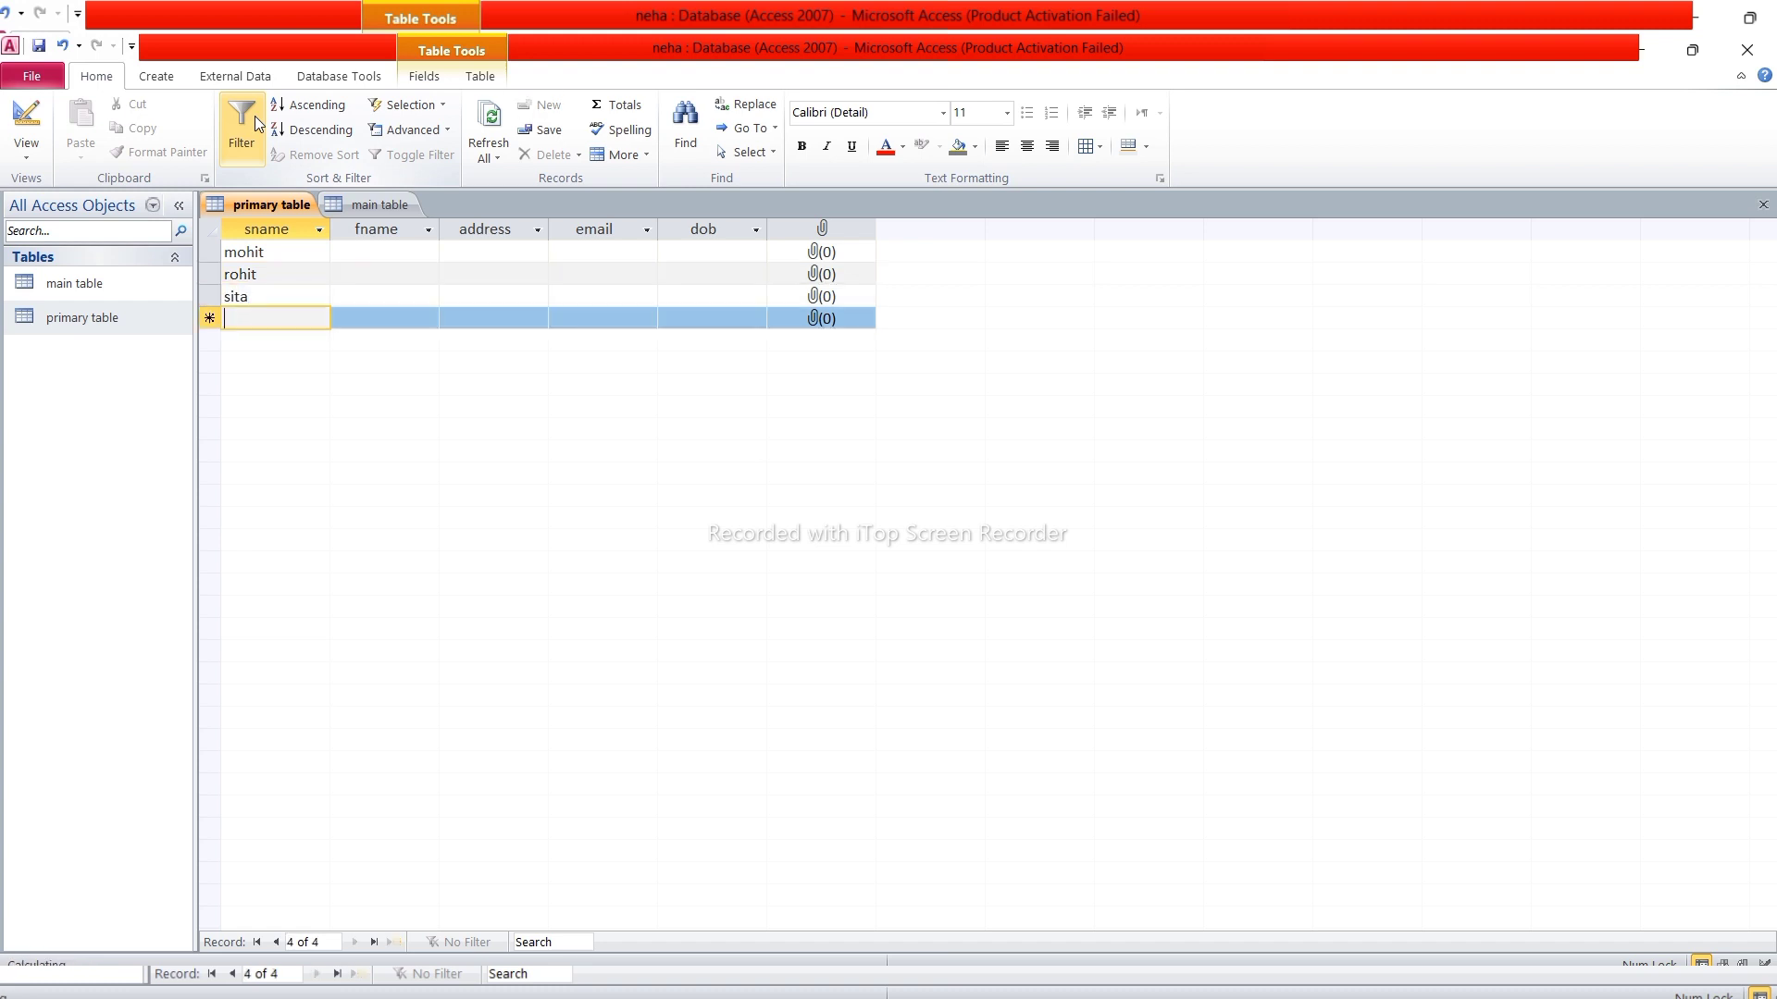
pyautogui.write('mohan')
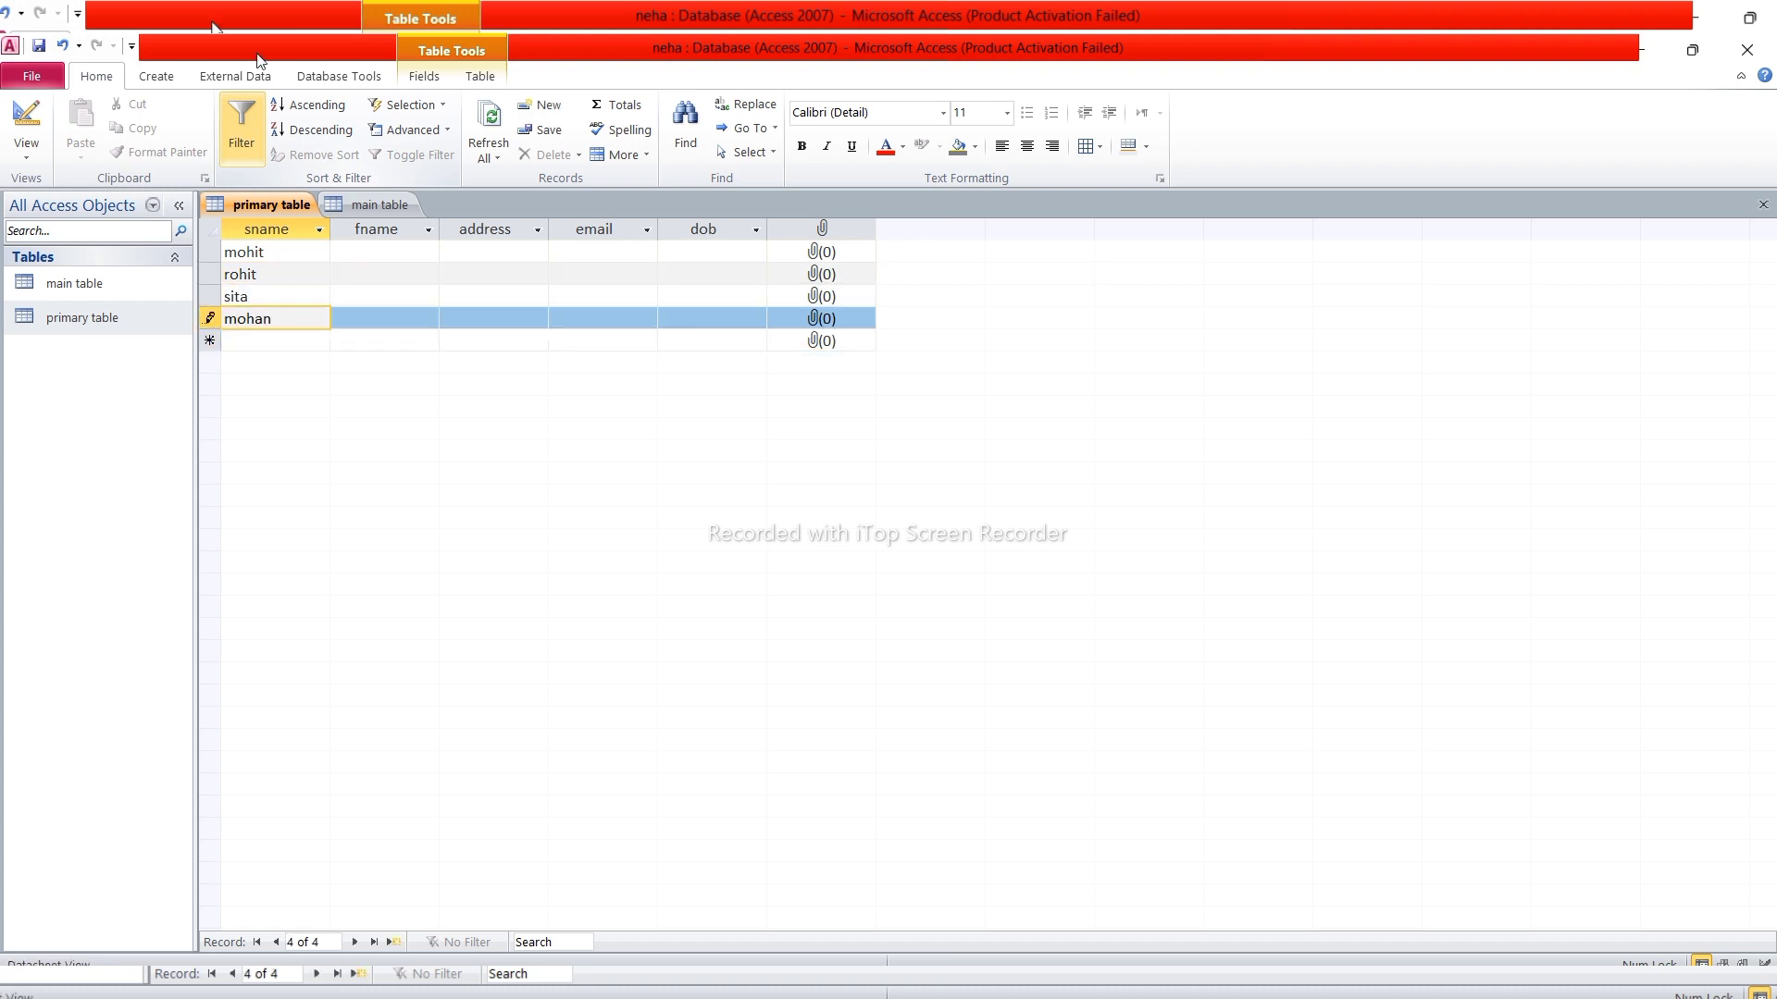
# Fill mohit's fname abc, address asansol, an email address and dob 21/6/2008
pyautogui.click(382, 249)
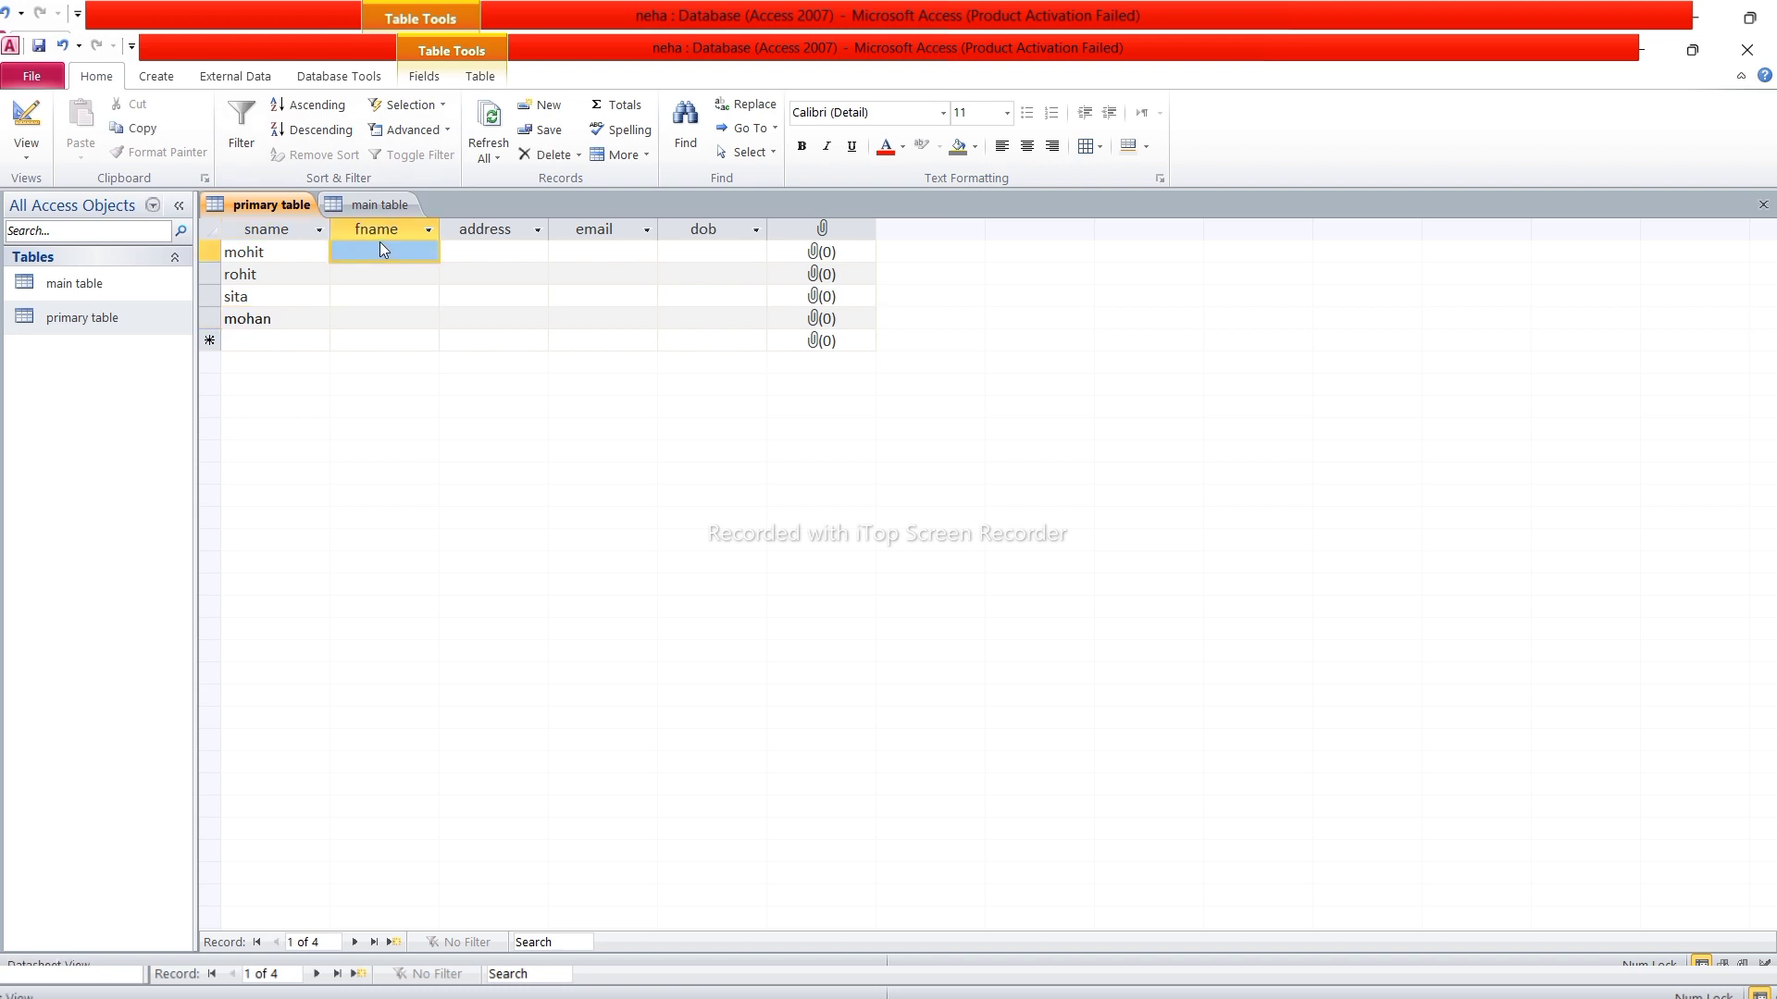
pyautogui.write('abc')
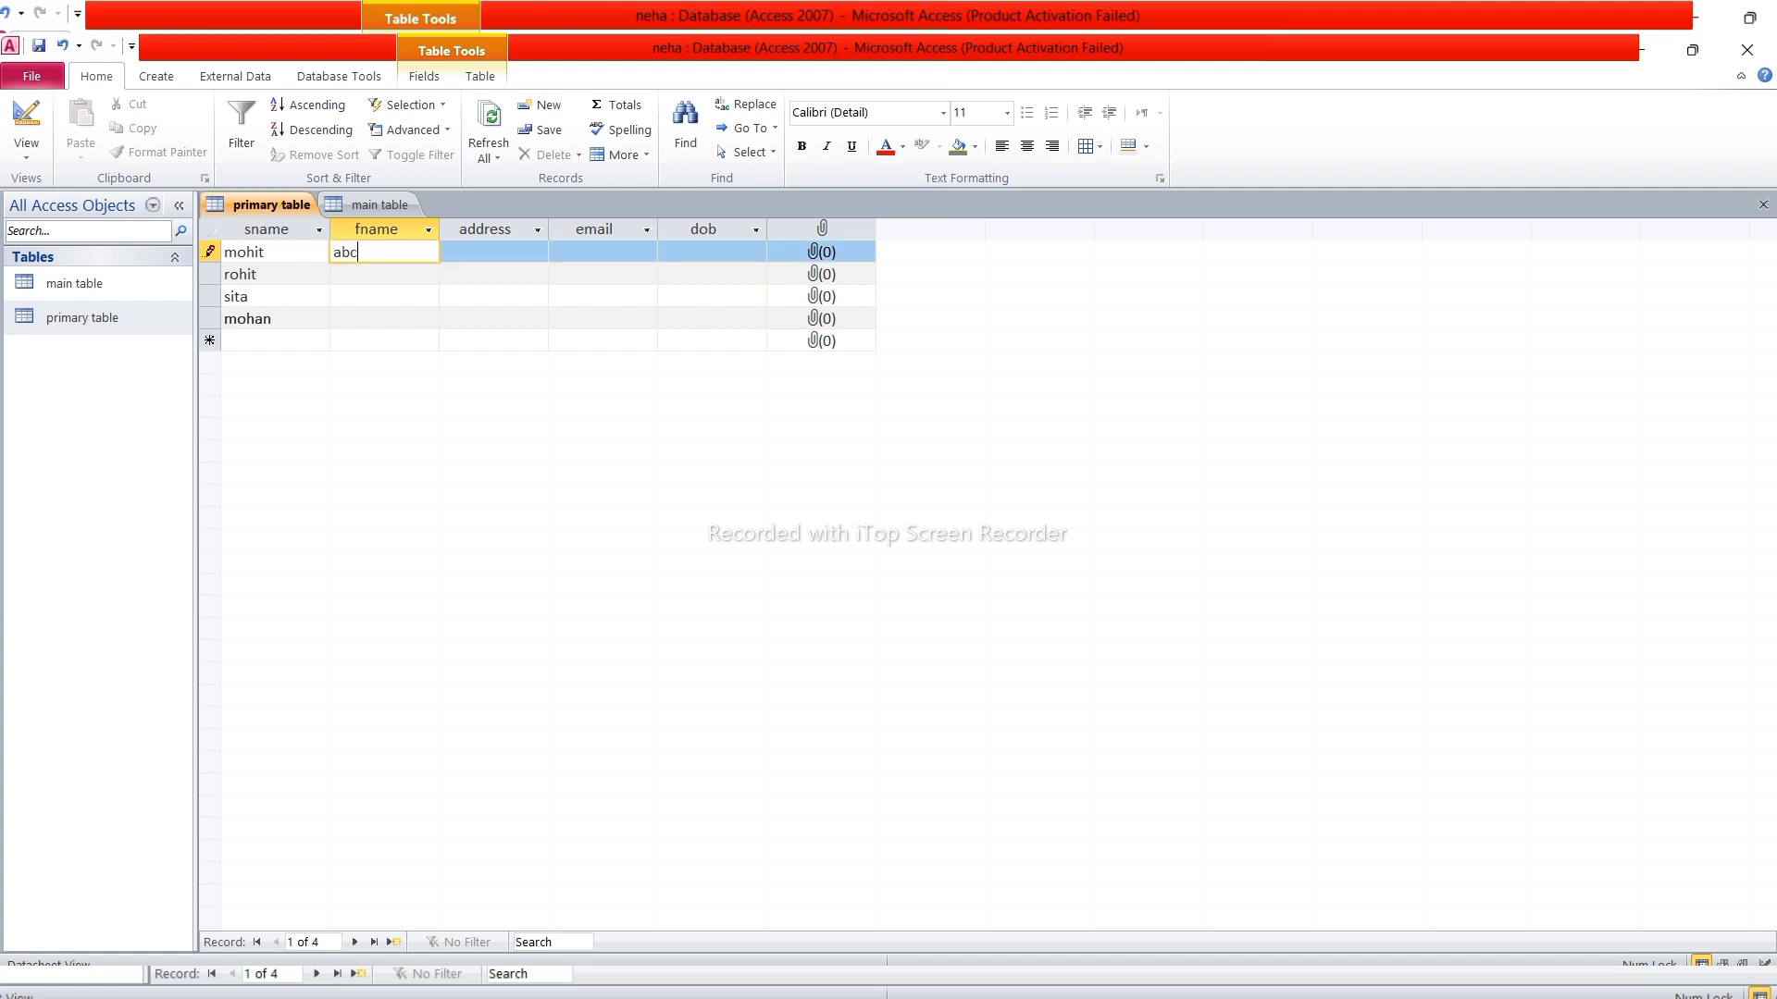
pyautogui.press('Tab')
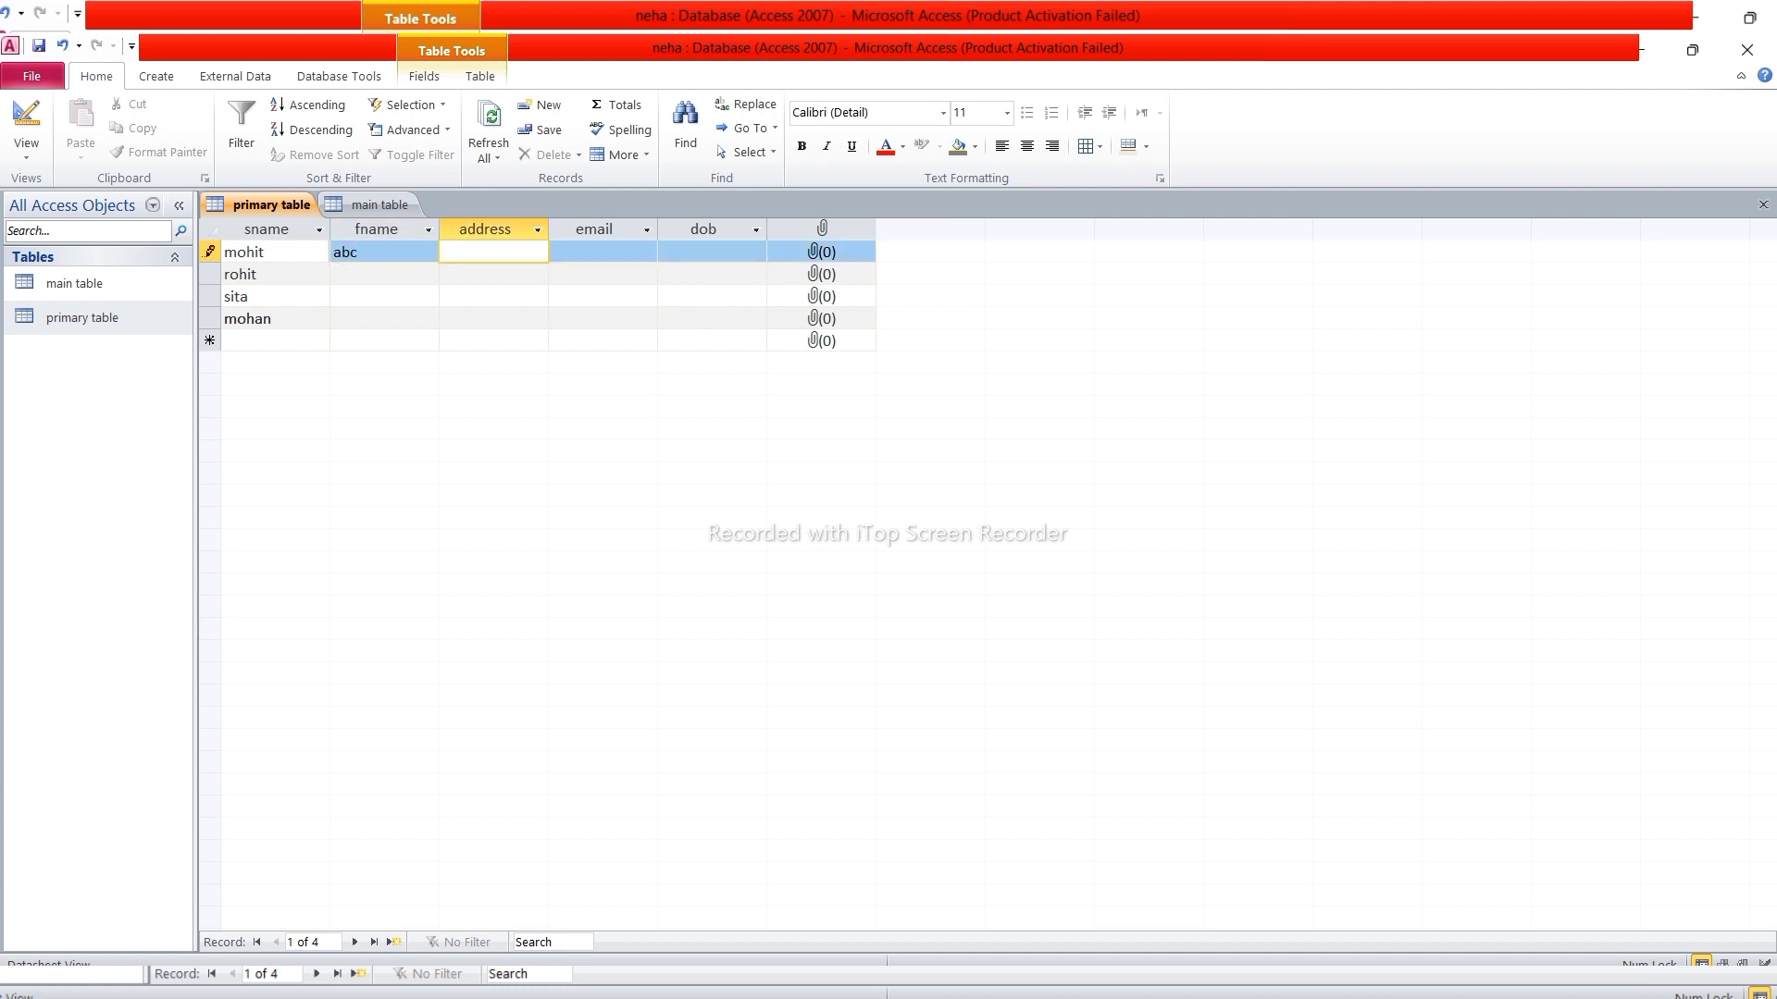
pyautogui.write('asansol')
pyautogui.press('Tab')
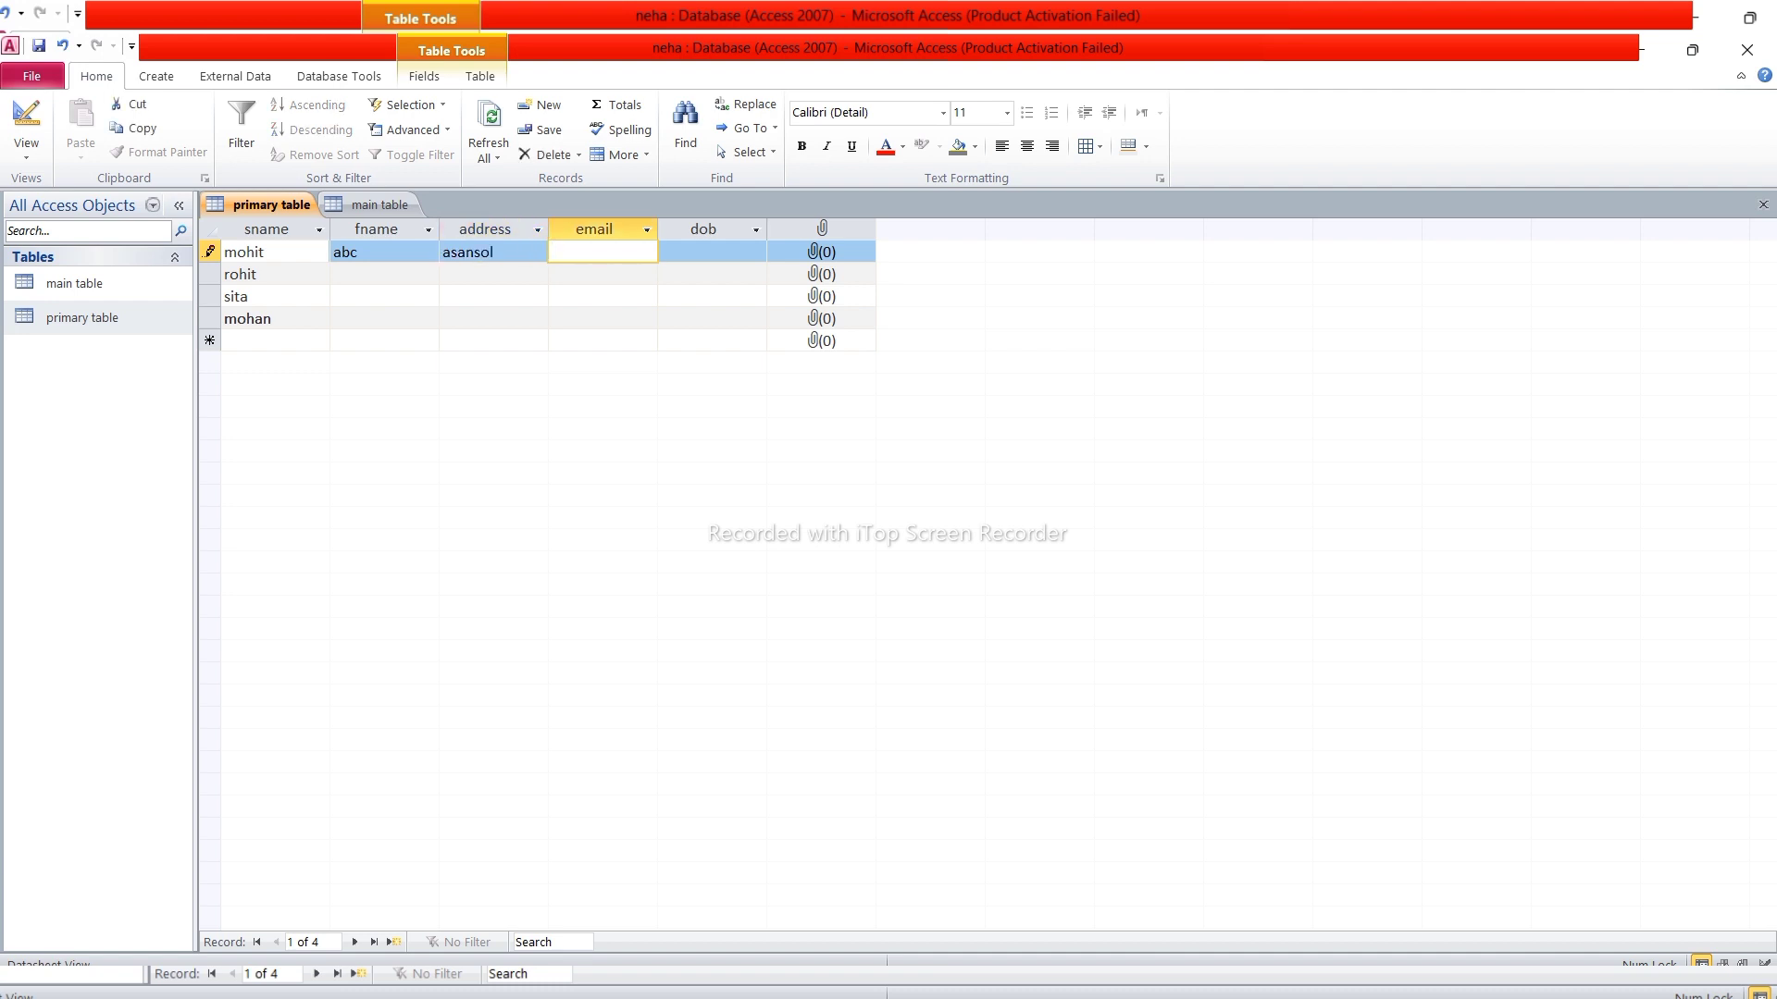
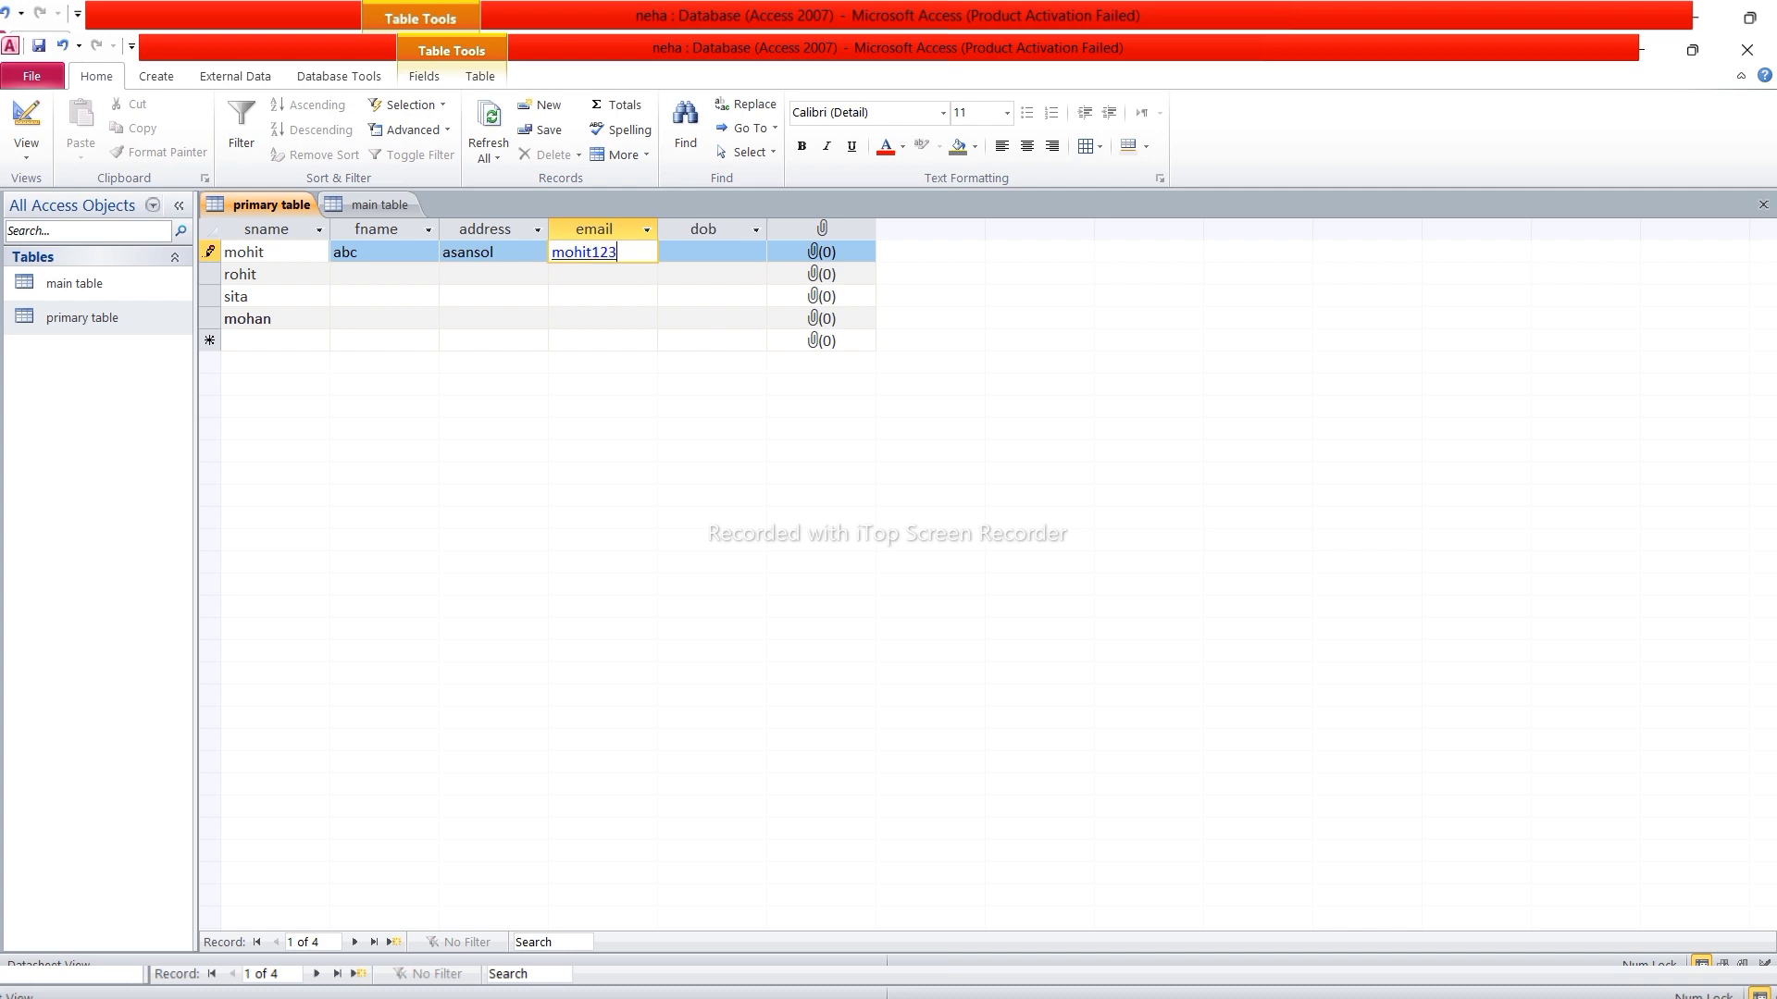
pyautogui.press('Tab')
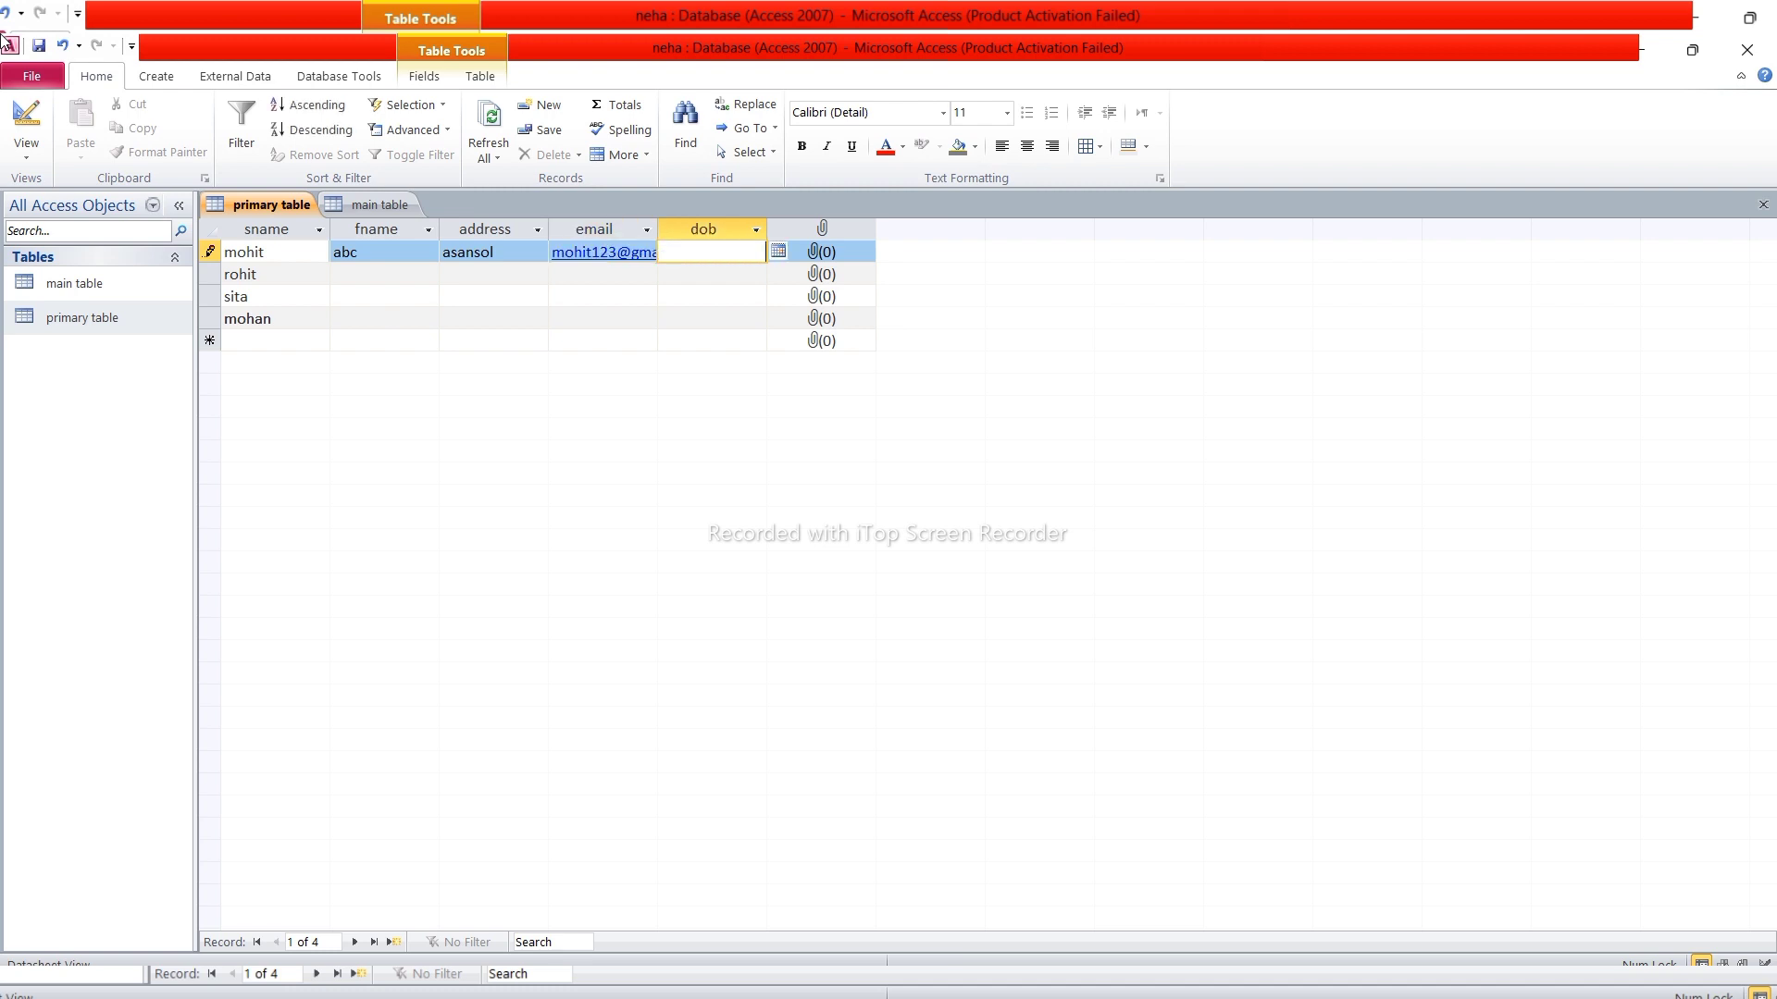
pyautogui.write('21/6/2008')
pyautogui.press('Tab')
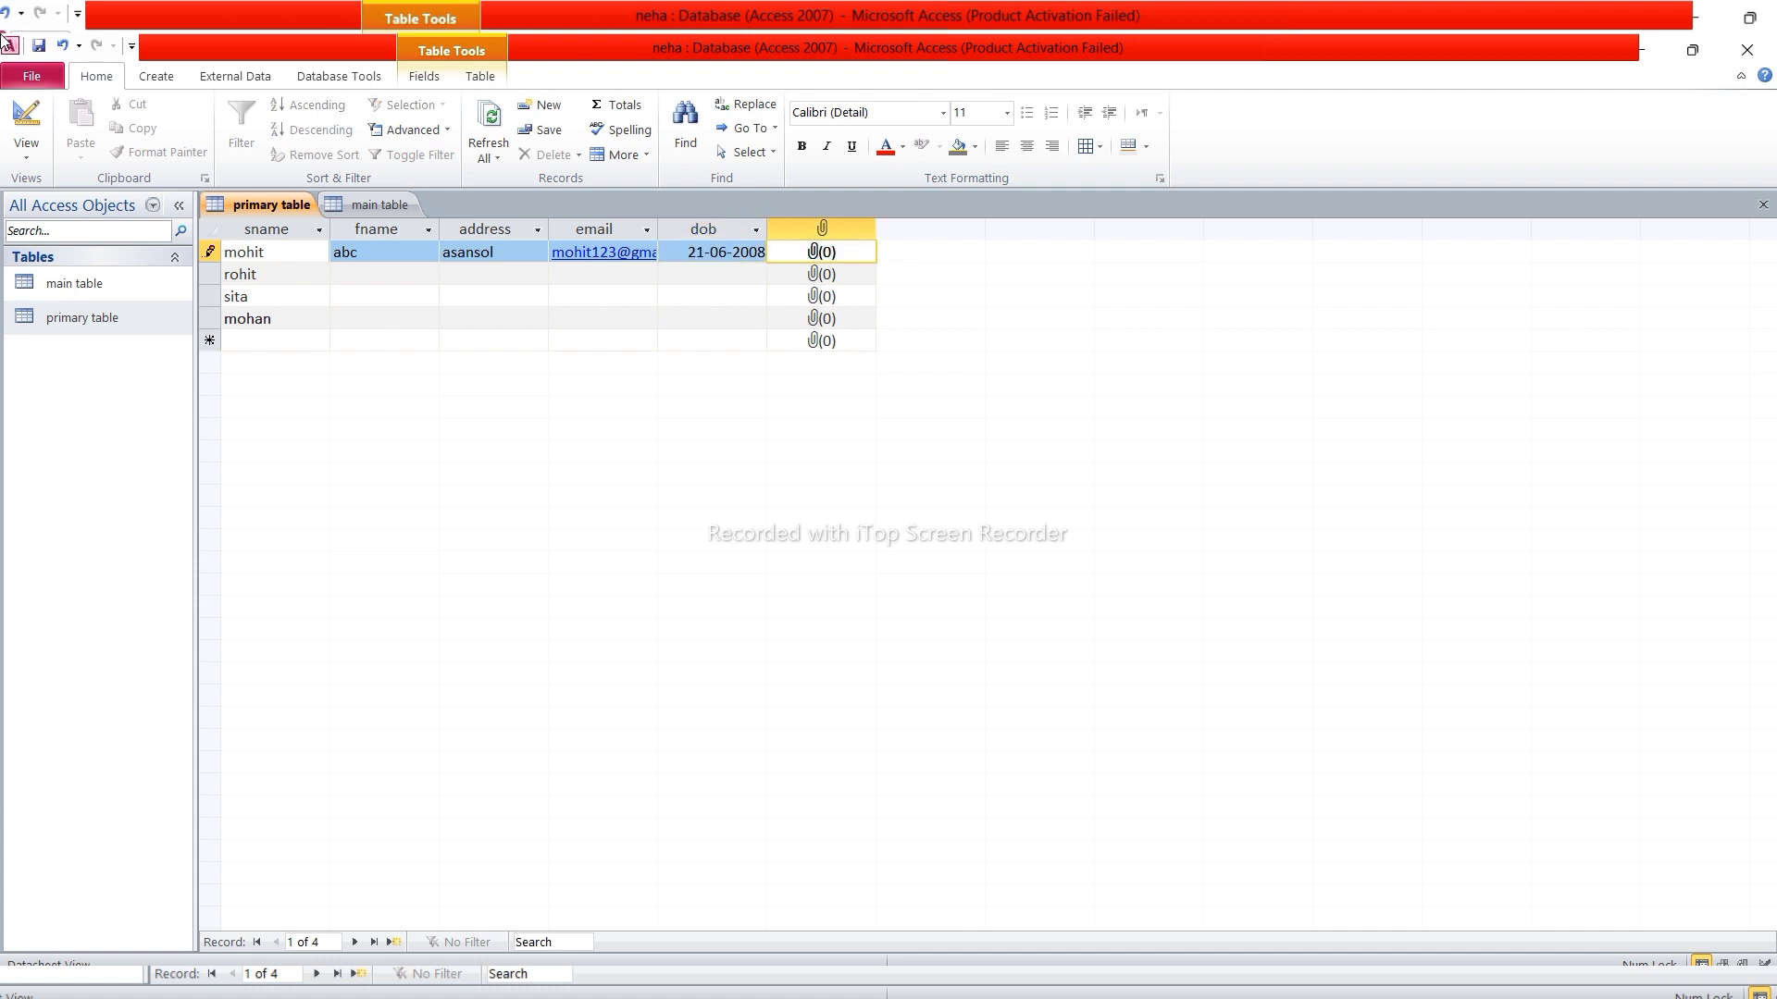
# Attach the Gallery image KOHLI-2 - Copy.png to mohit's photo field
pyautogui.doubleClick(818, 260)
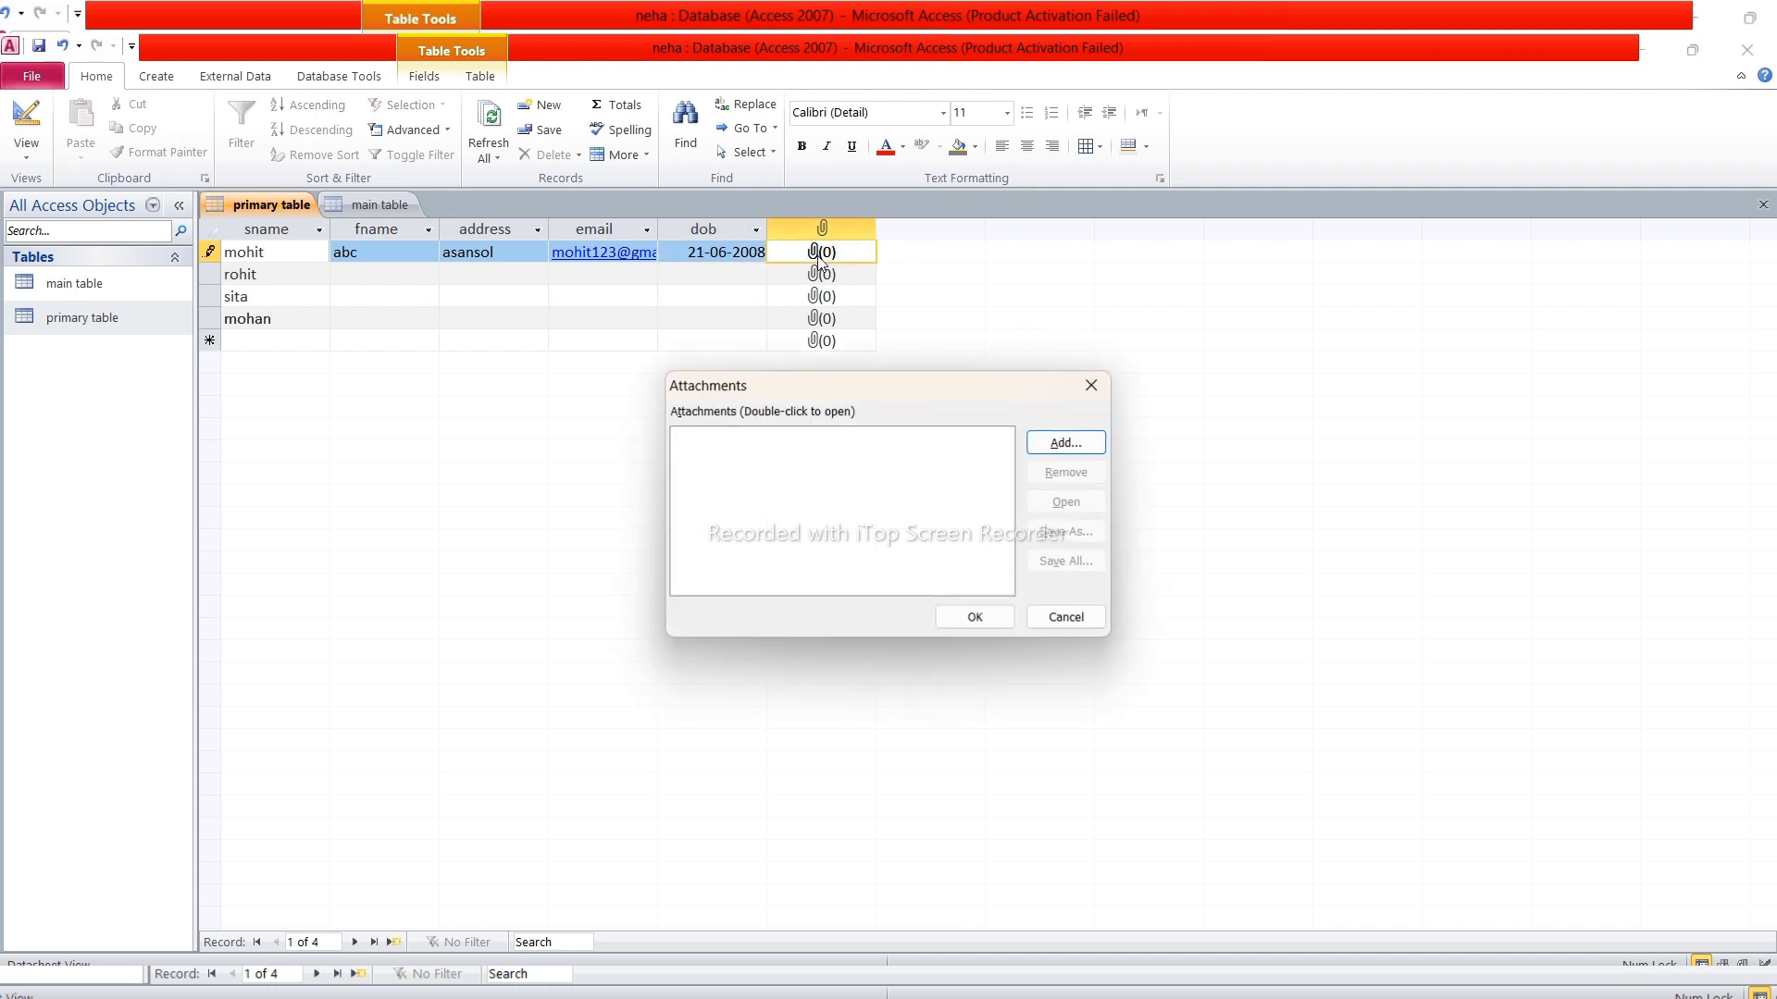
pyautogui.click(1077, 449)
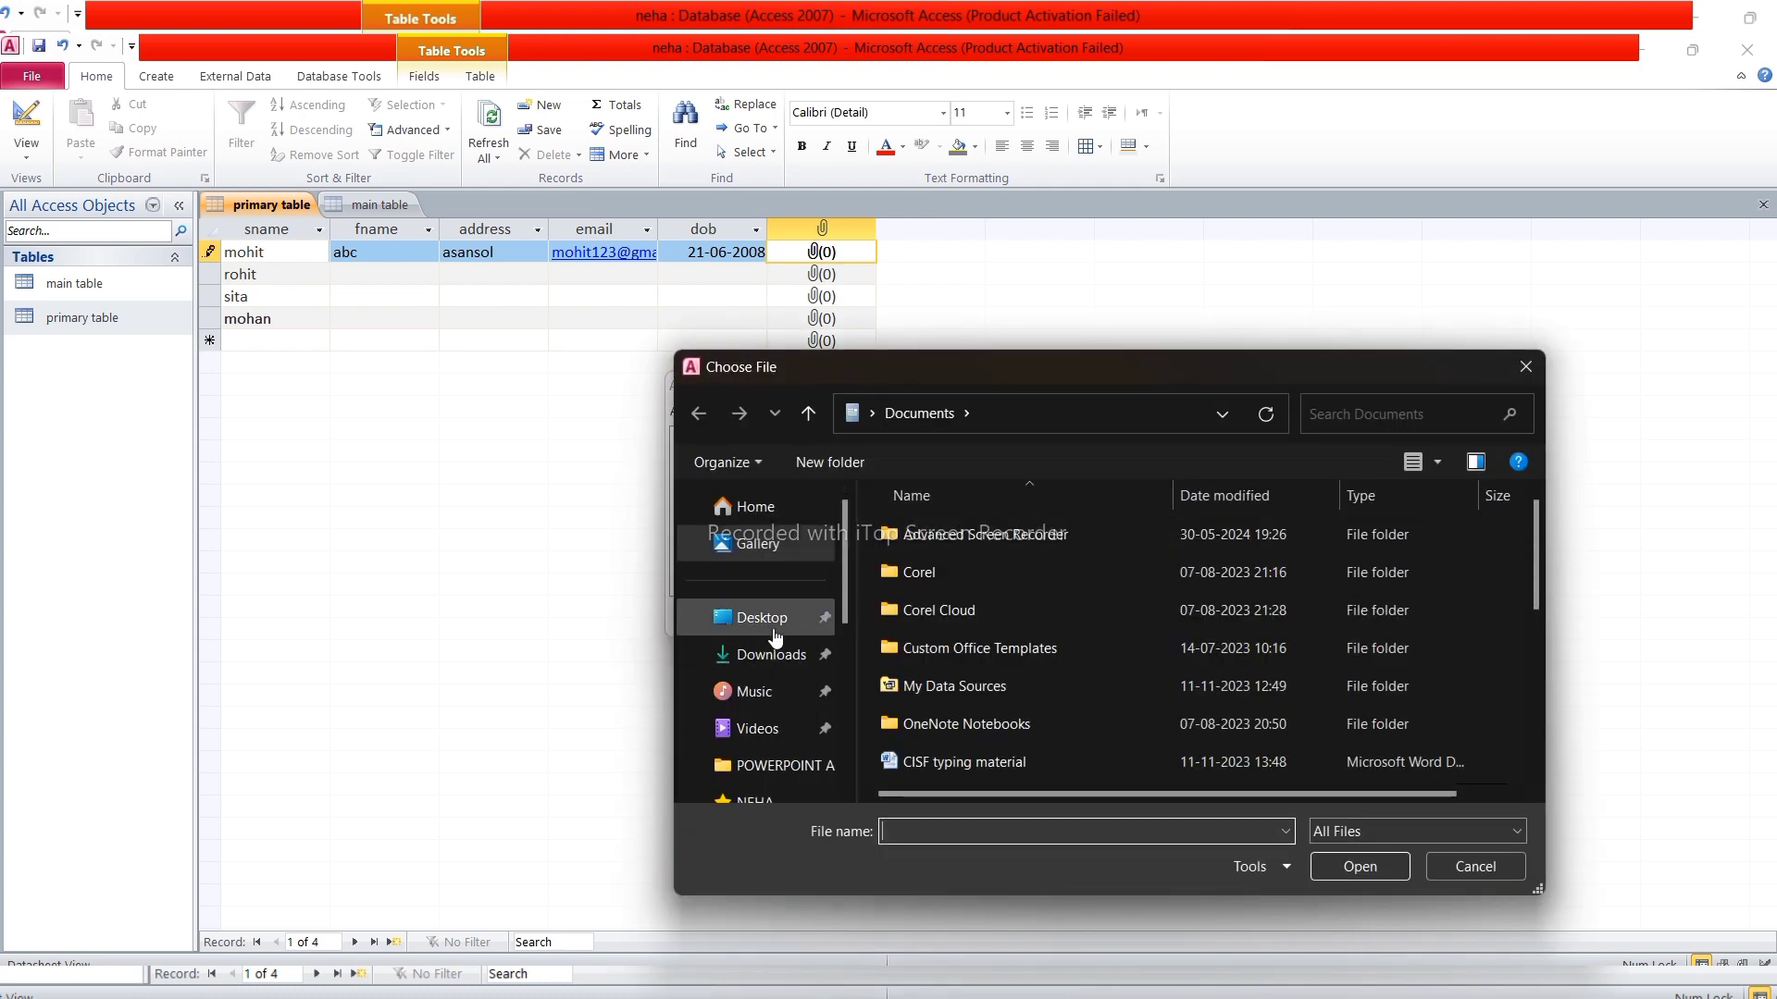
pyautogui.click(764, 548)
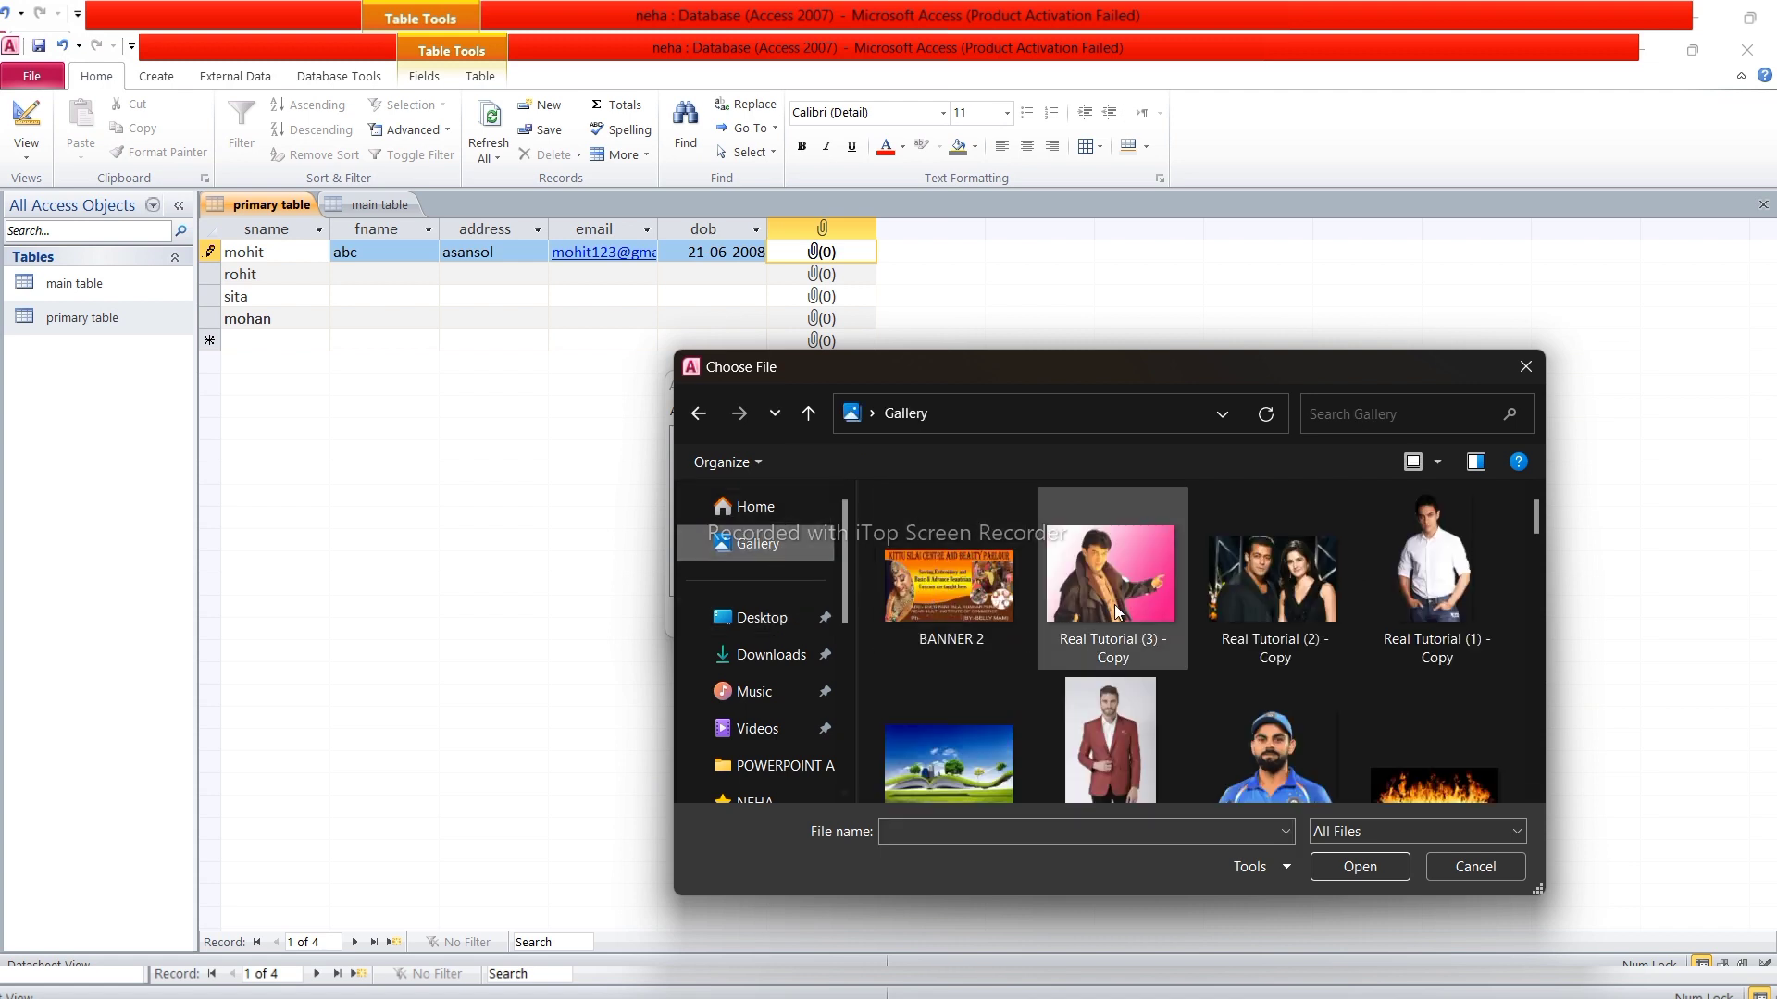
pyautogui.scroll(-1, 1114, 605)
pyautogui.click(1286, 708)
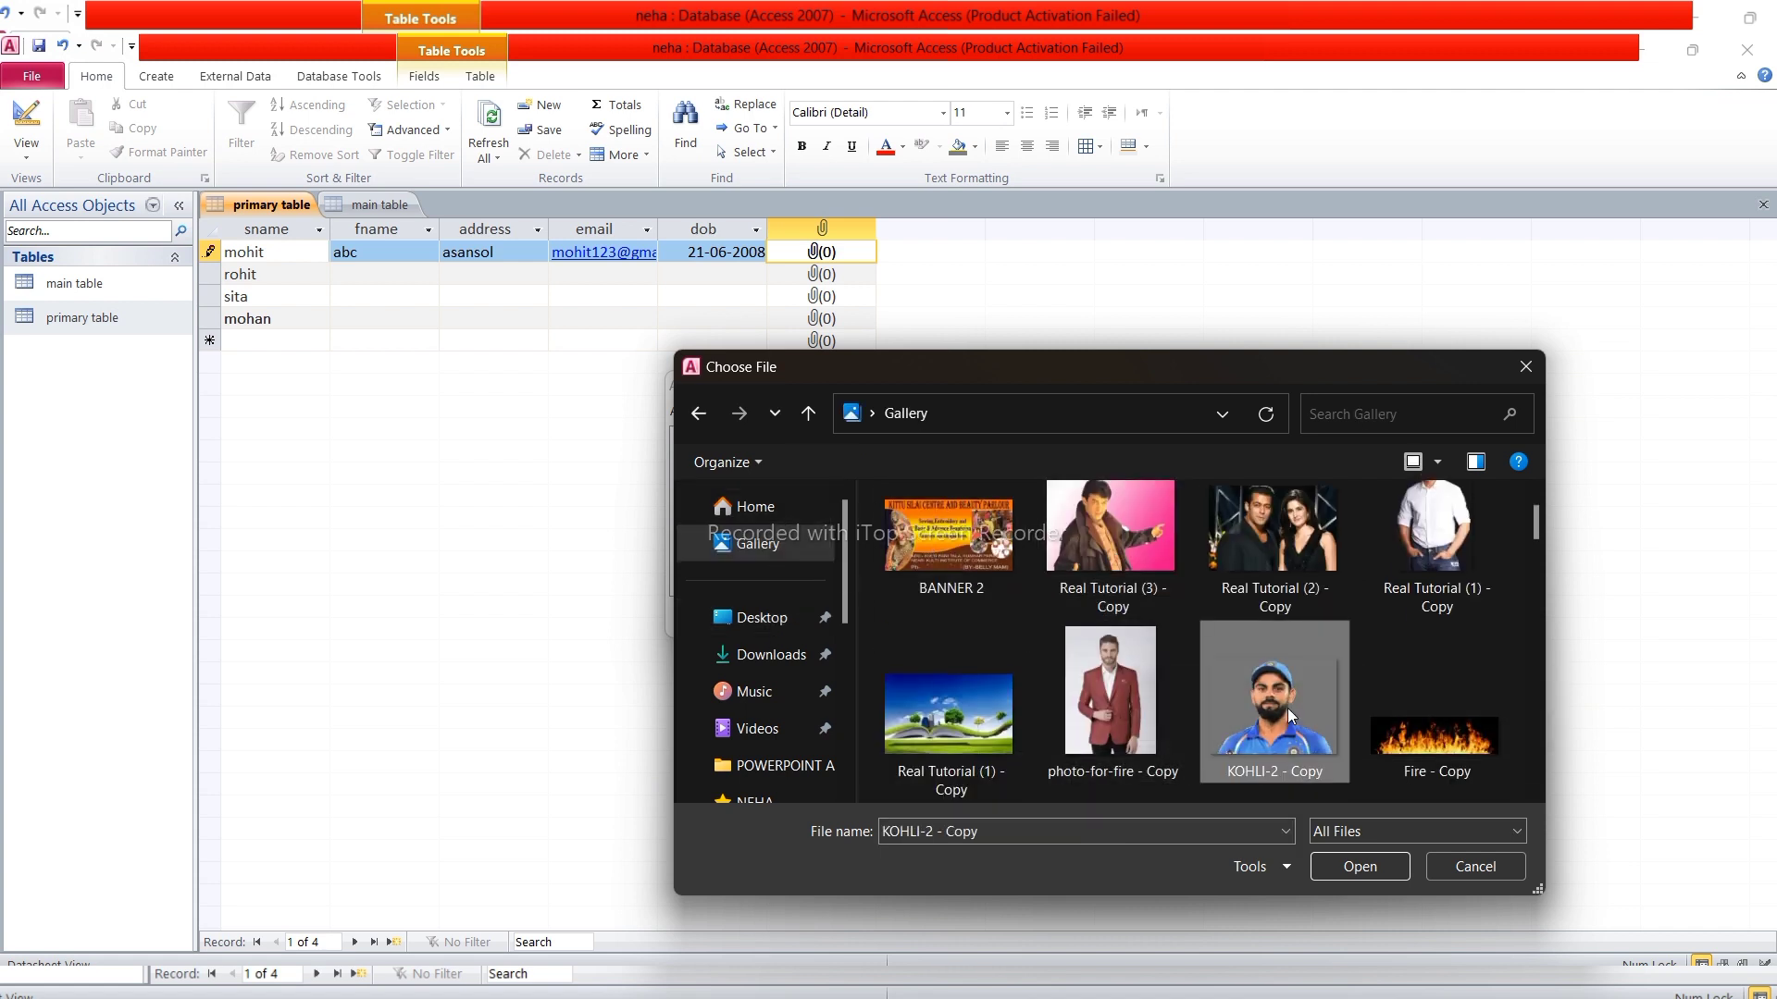
pyautogui.click(1340, 869)
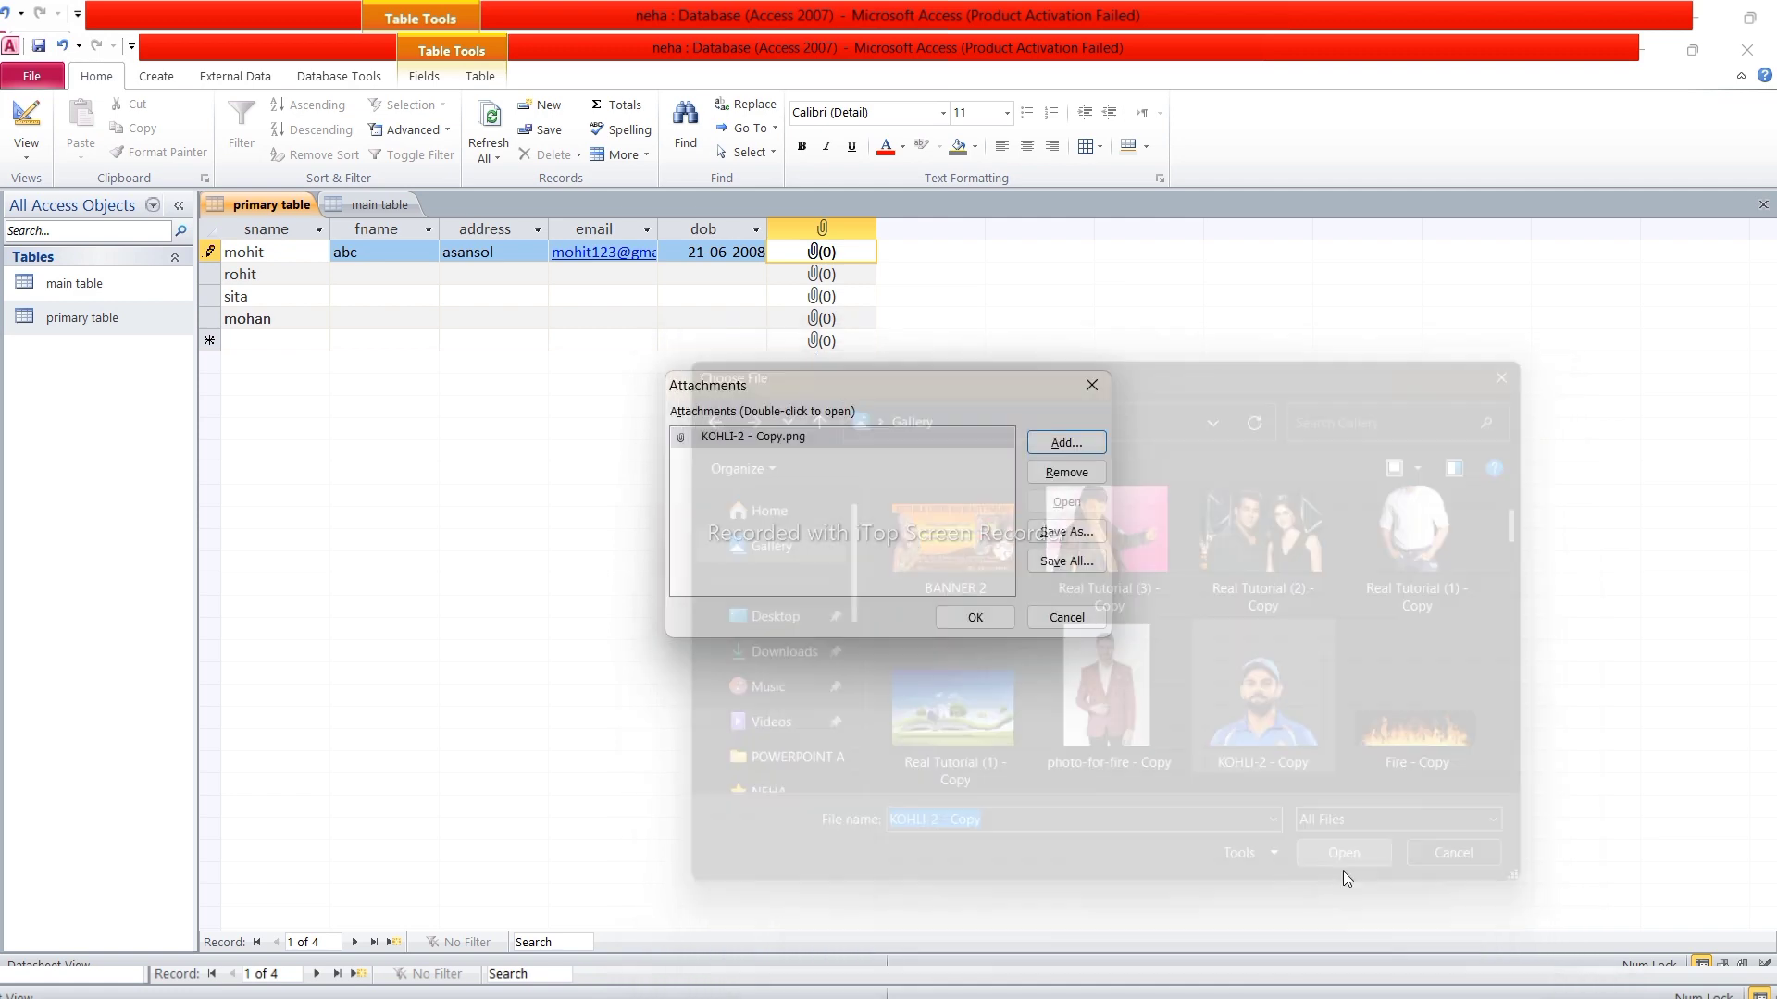
pyautogui.click(977, 619)
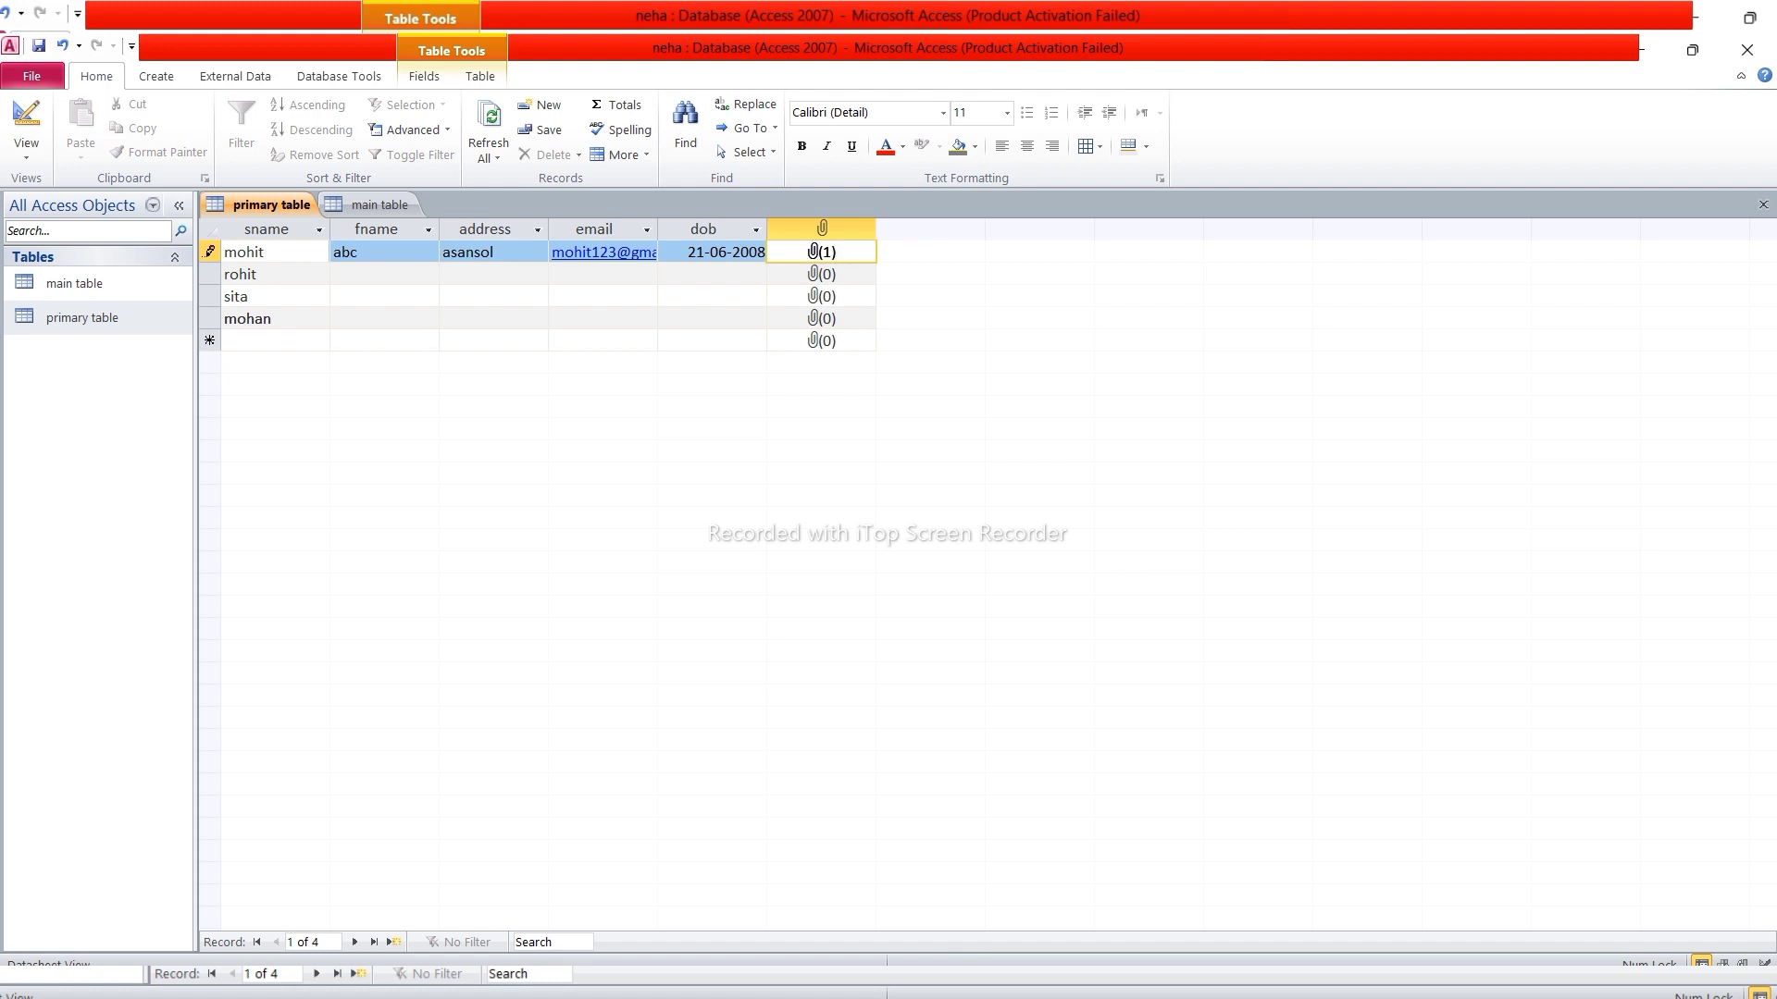
# Fill rohit's fname xyz, address up, an email address and dob 6/8/2009
pyautogui.click(335, 274)
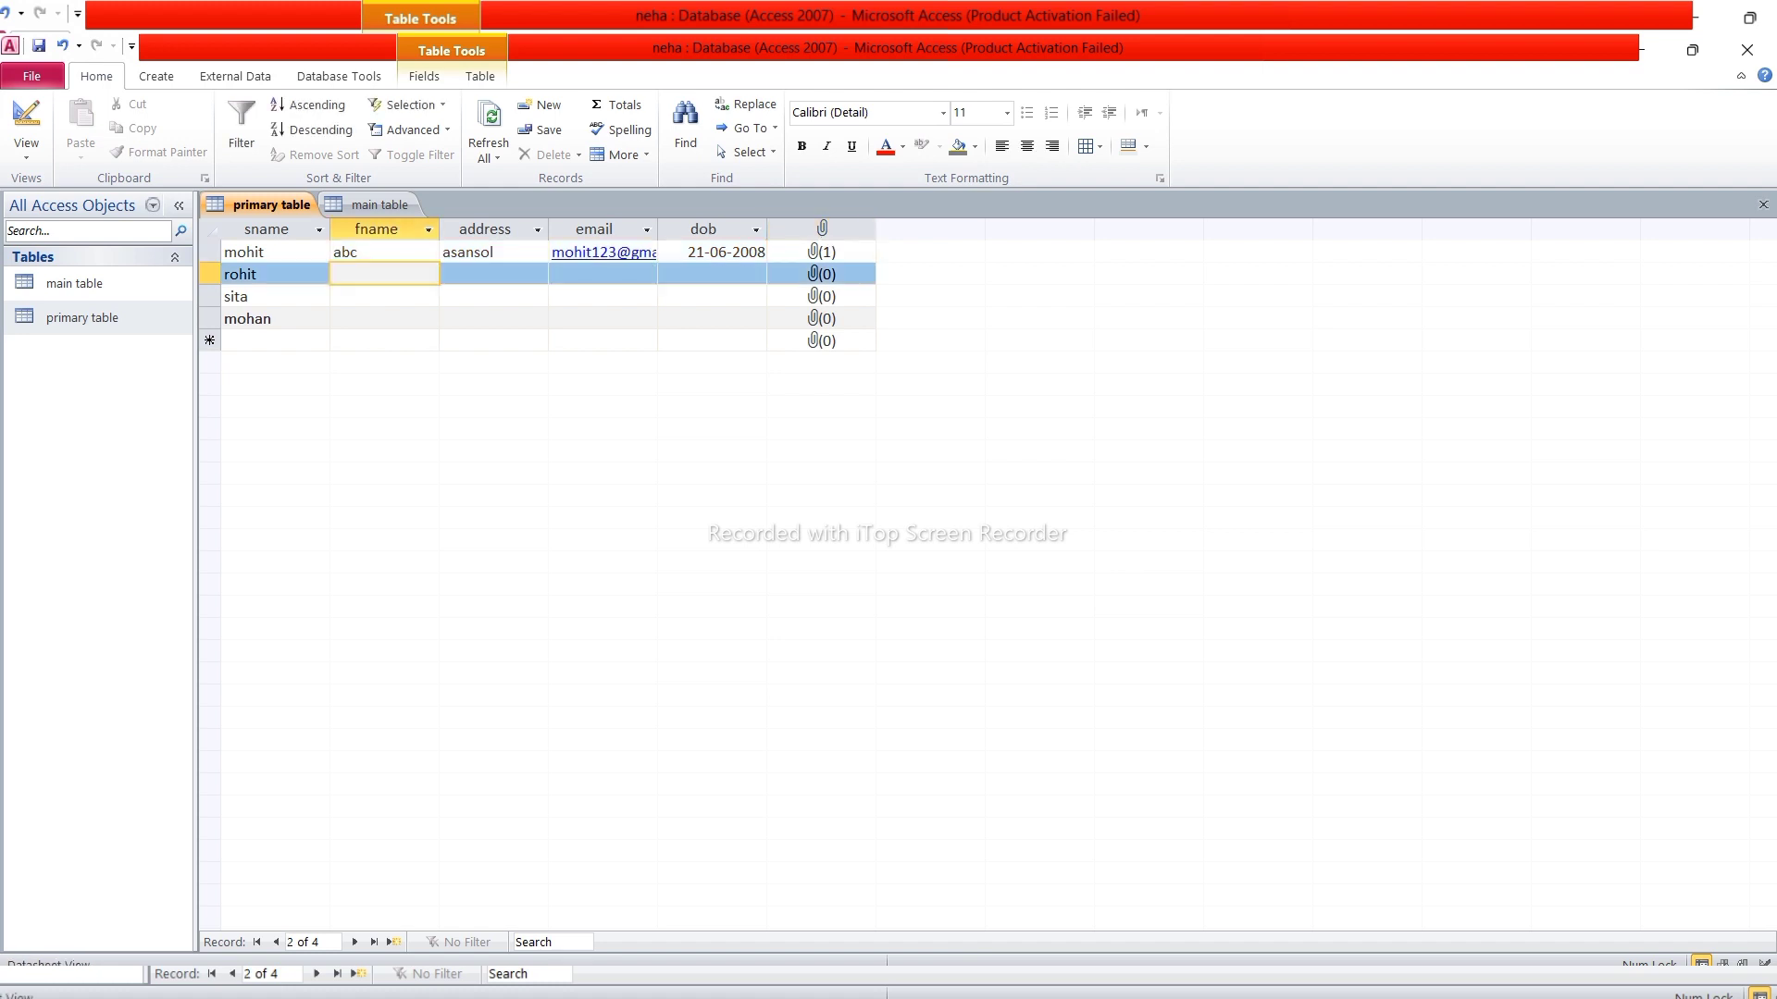
pyautogui.write('xyz')
pyautogui.press('Tab')
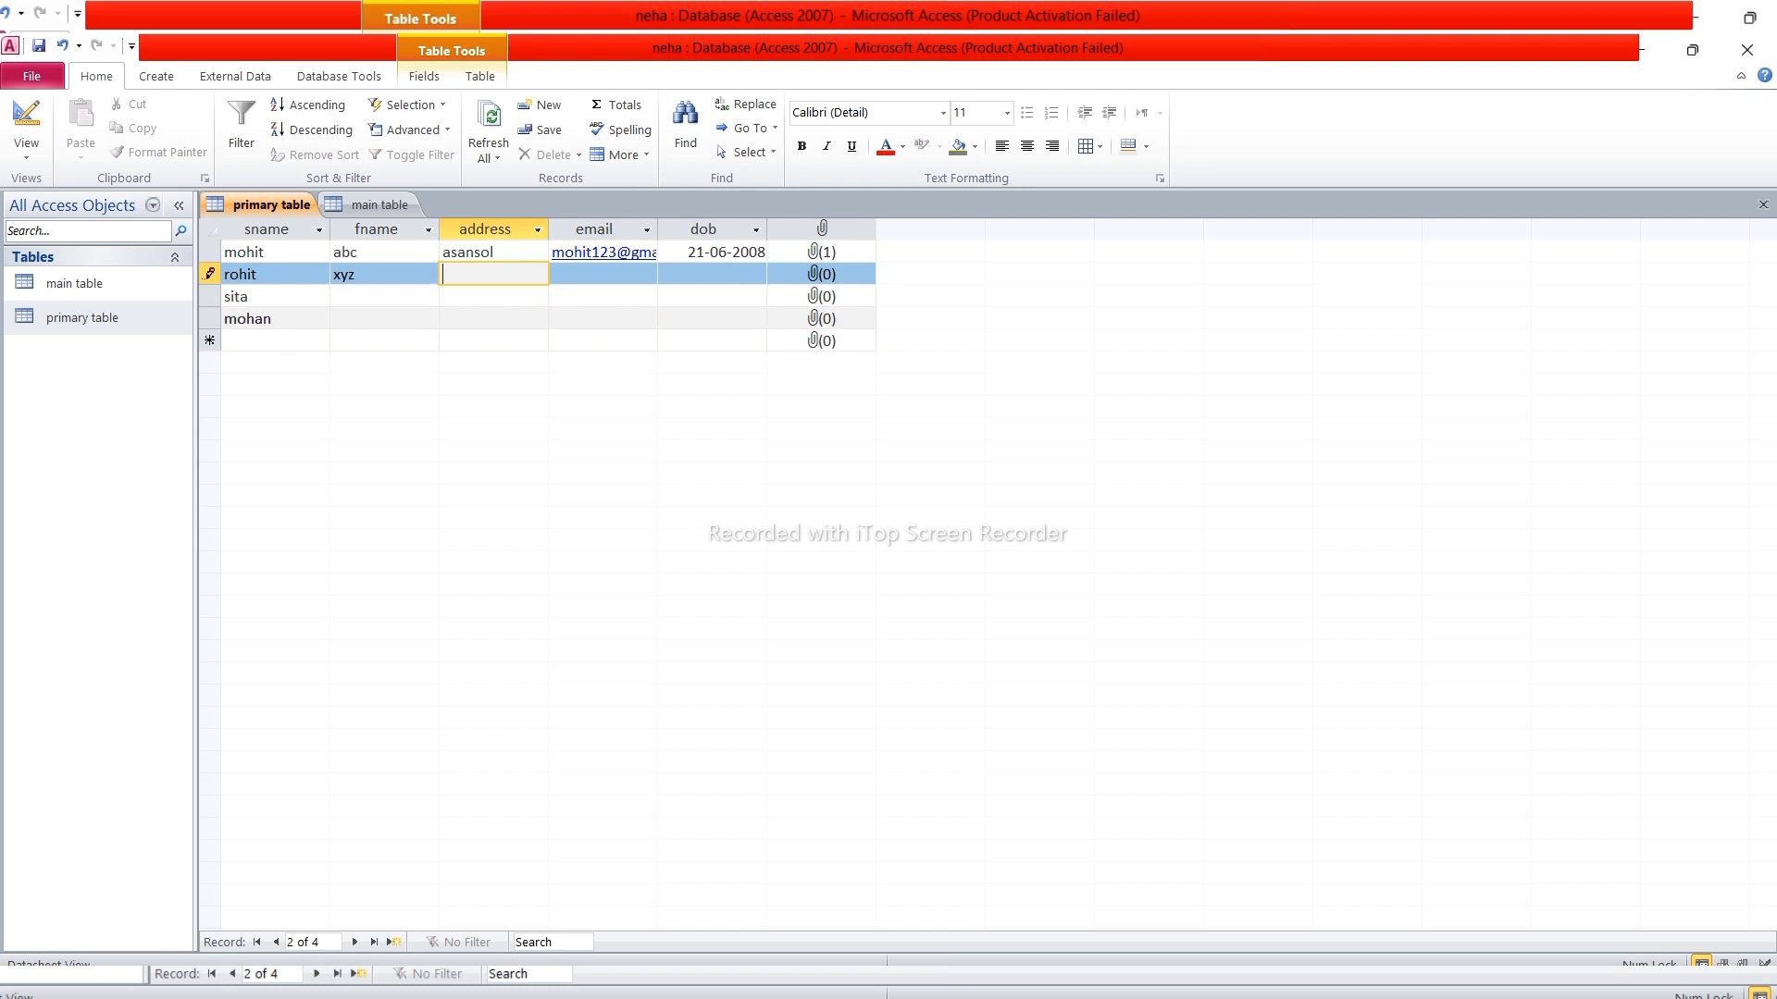
pyautogui.write('up')
pyautogui.press('Tab')
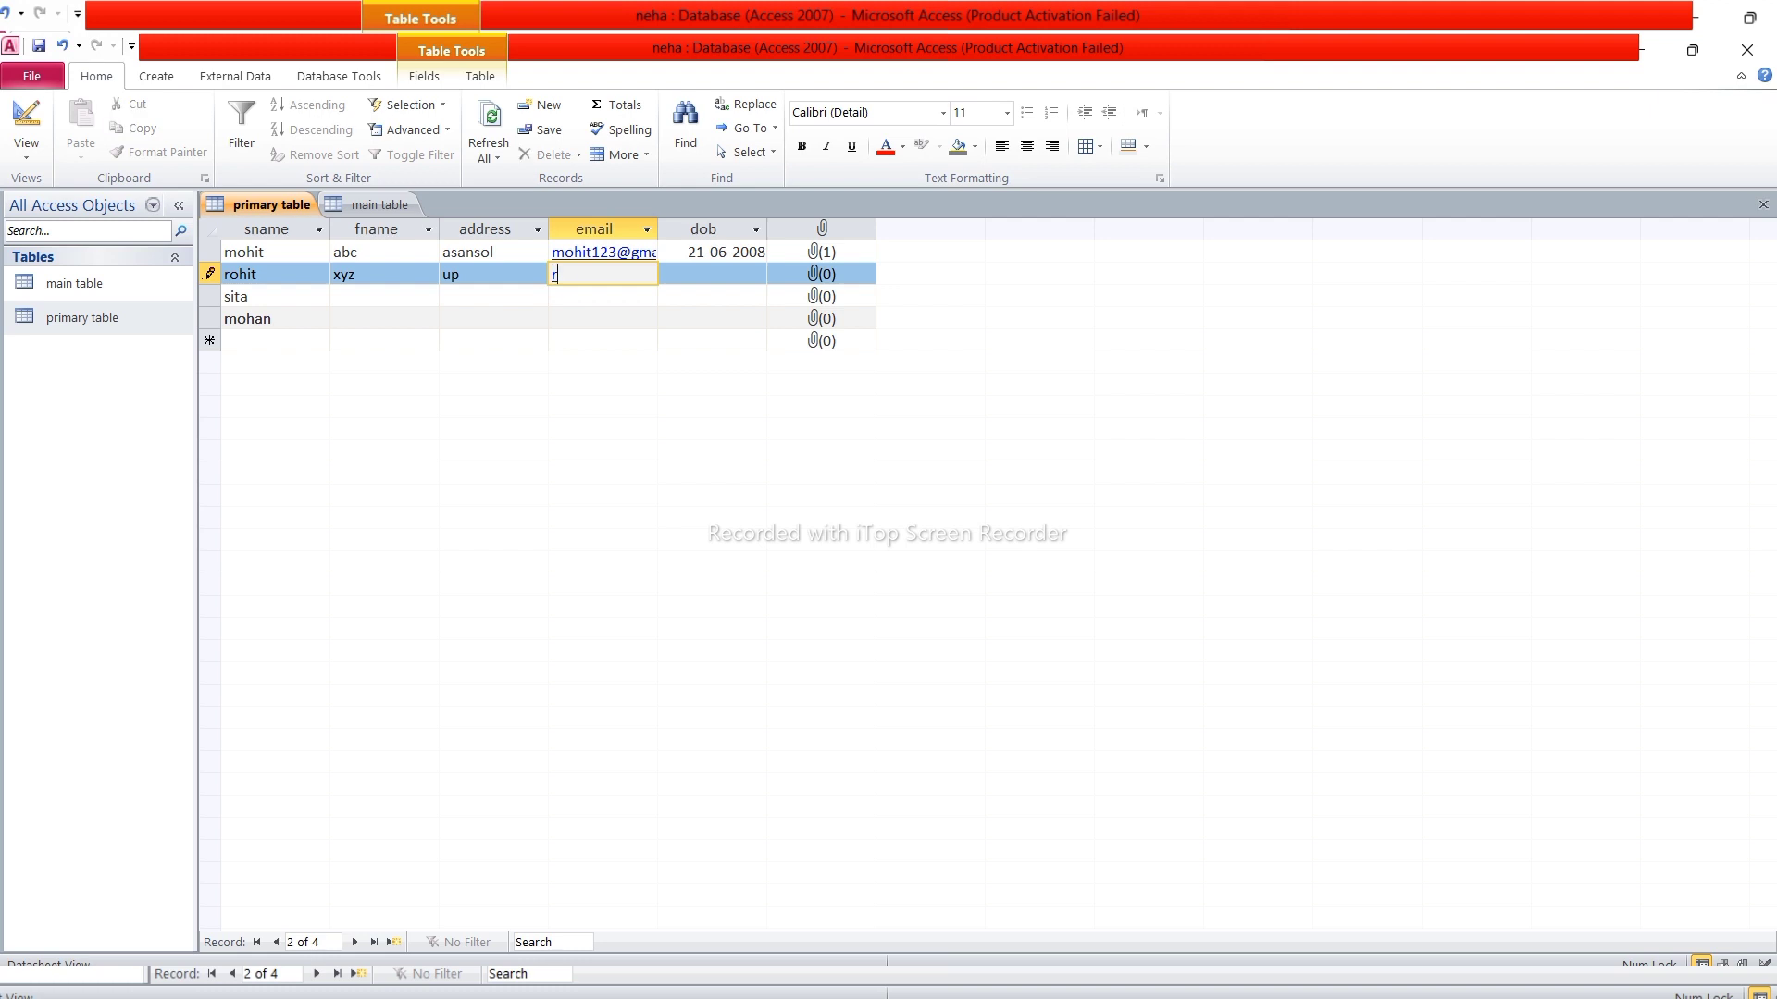
pyautogui.press('Tab')
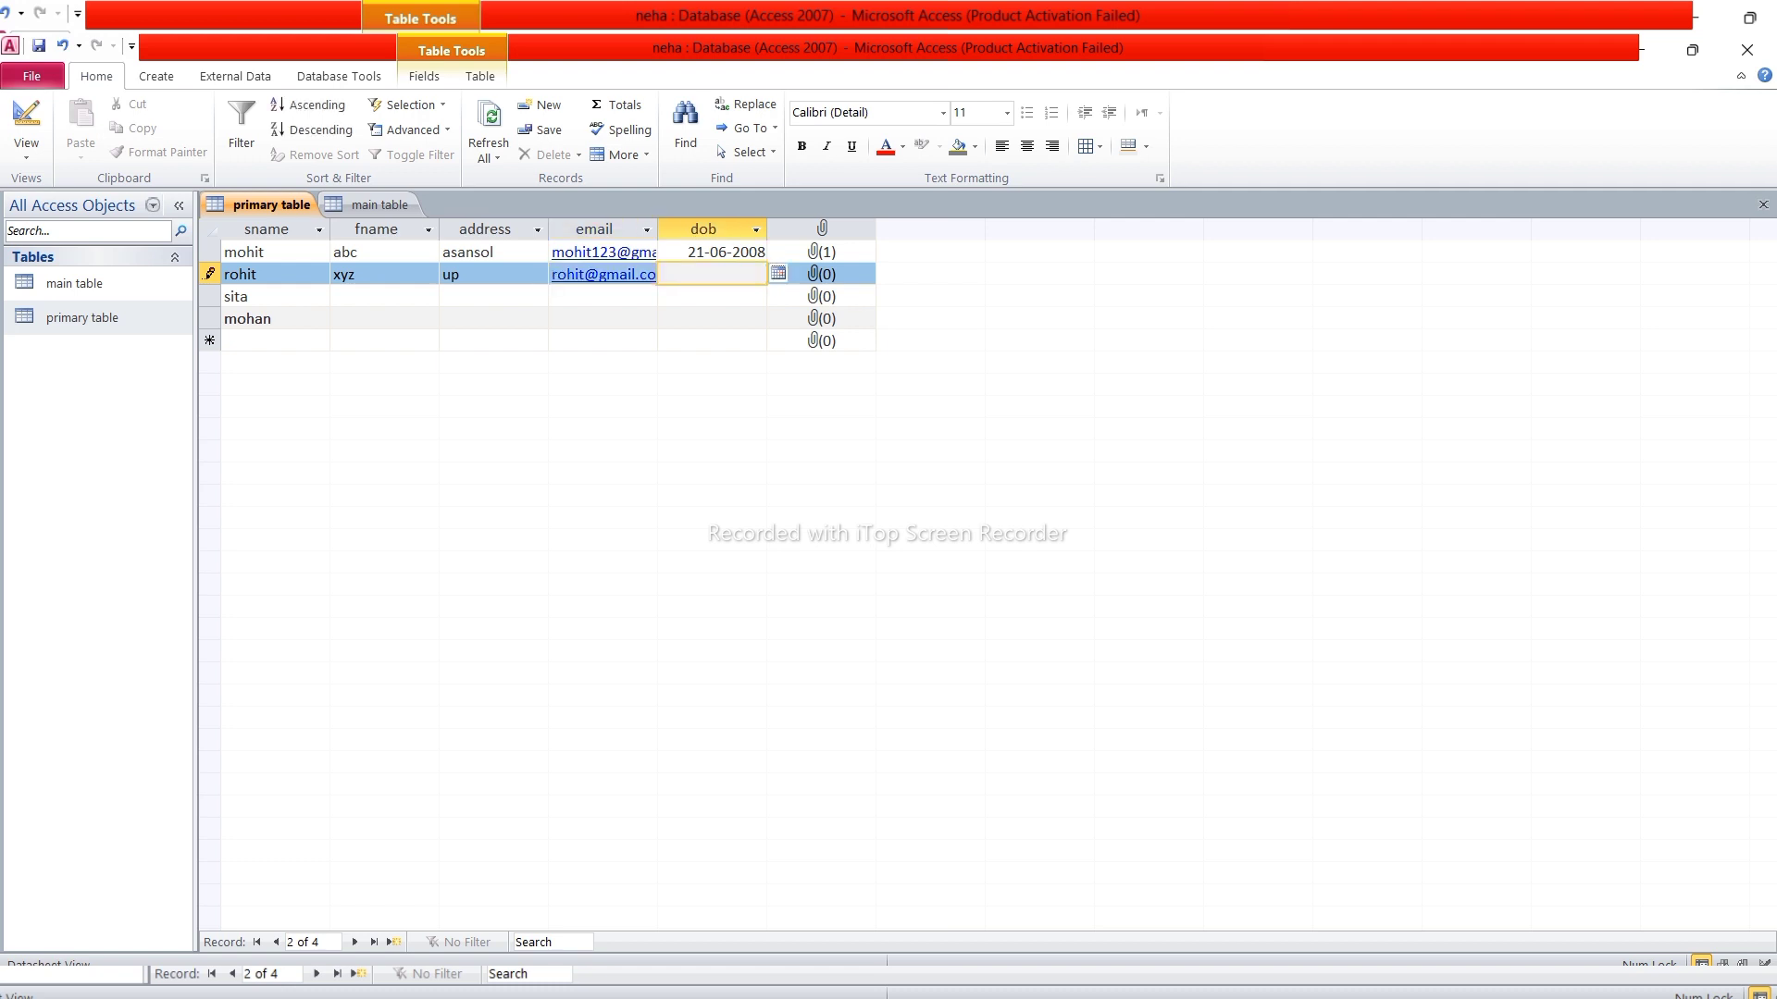
pyautogui.write('6/8/2009')
pyautogui.press('Tab')
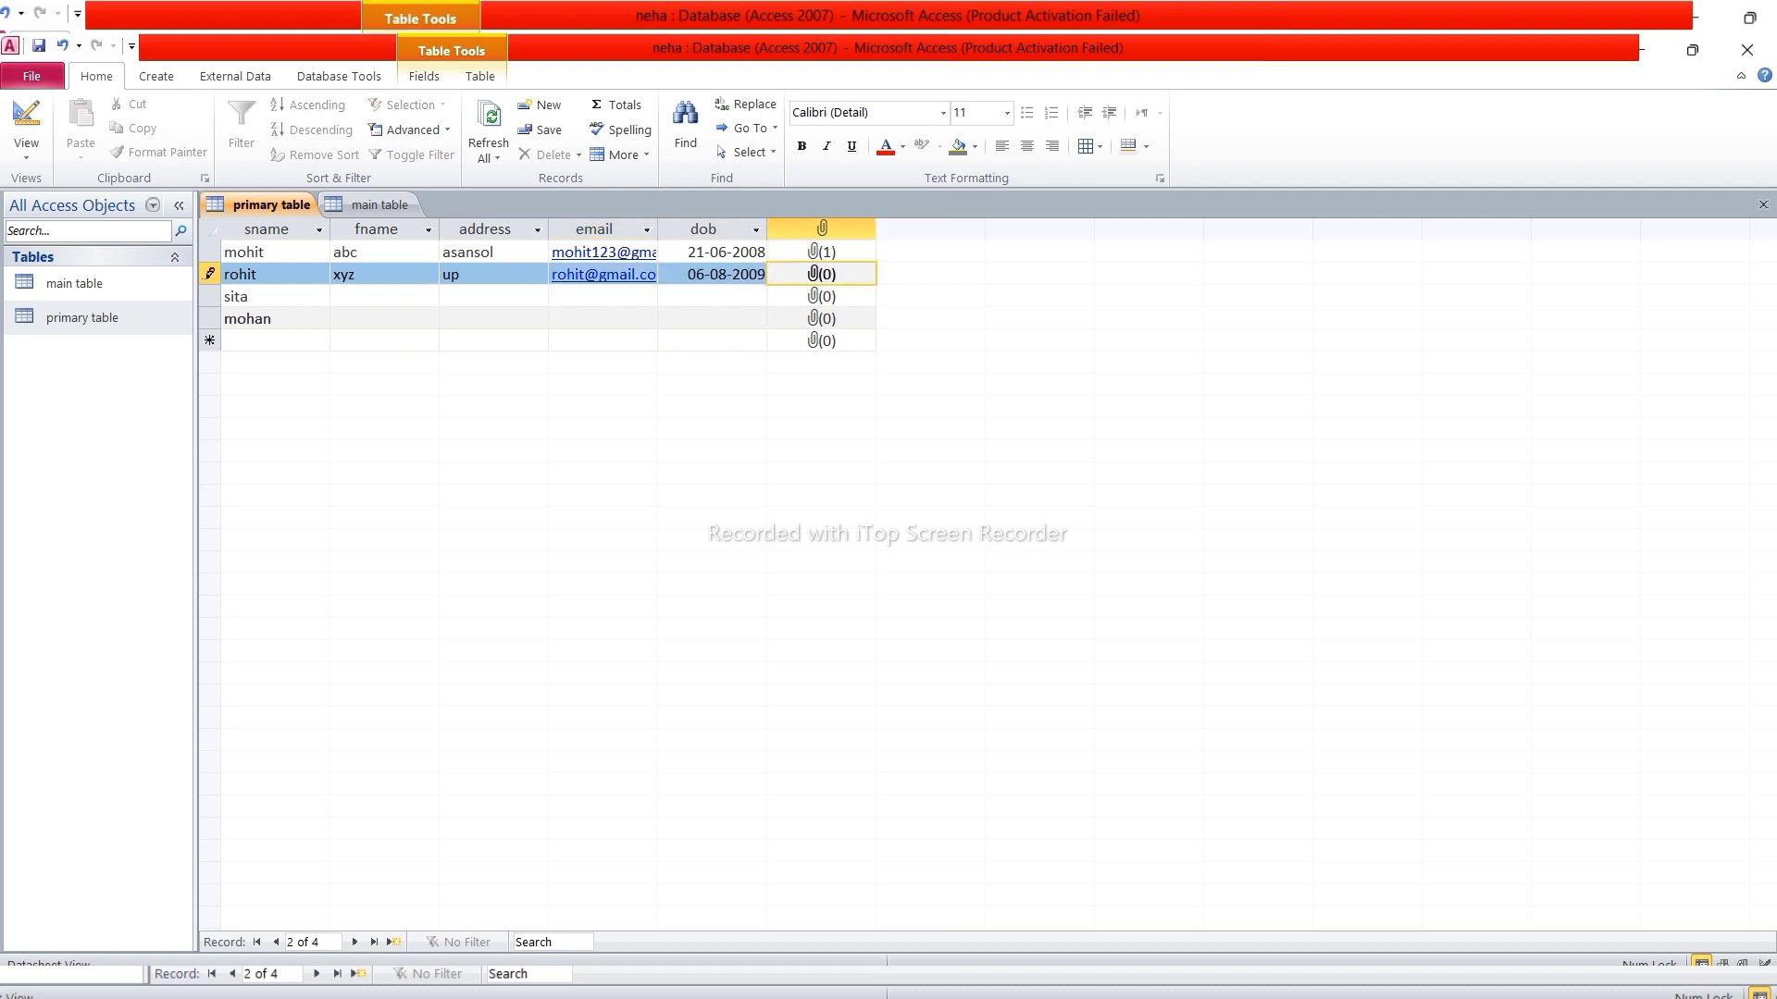
# Fill sita's fname pqr, address mp, an email address and dob 6/8/2004
pyautogui.press('Tab')
pyautogui.press('Tab')
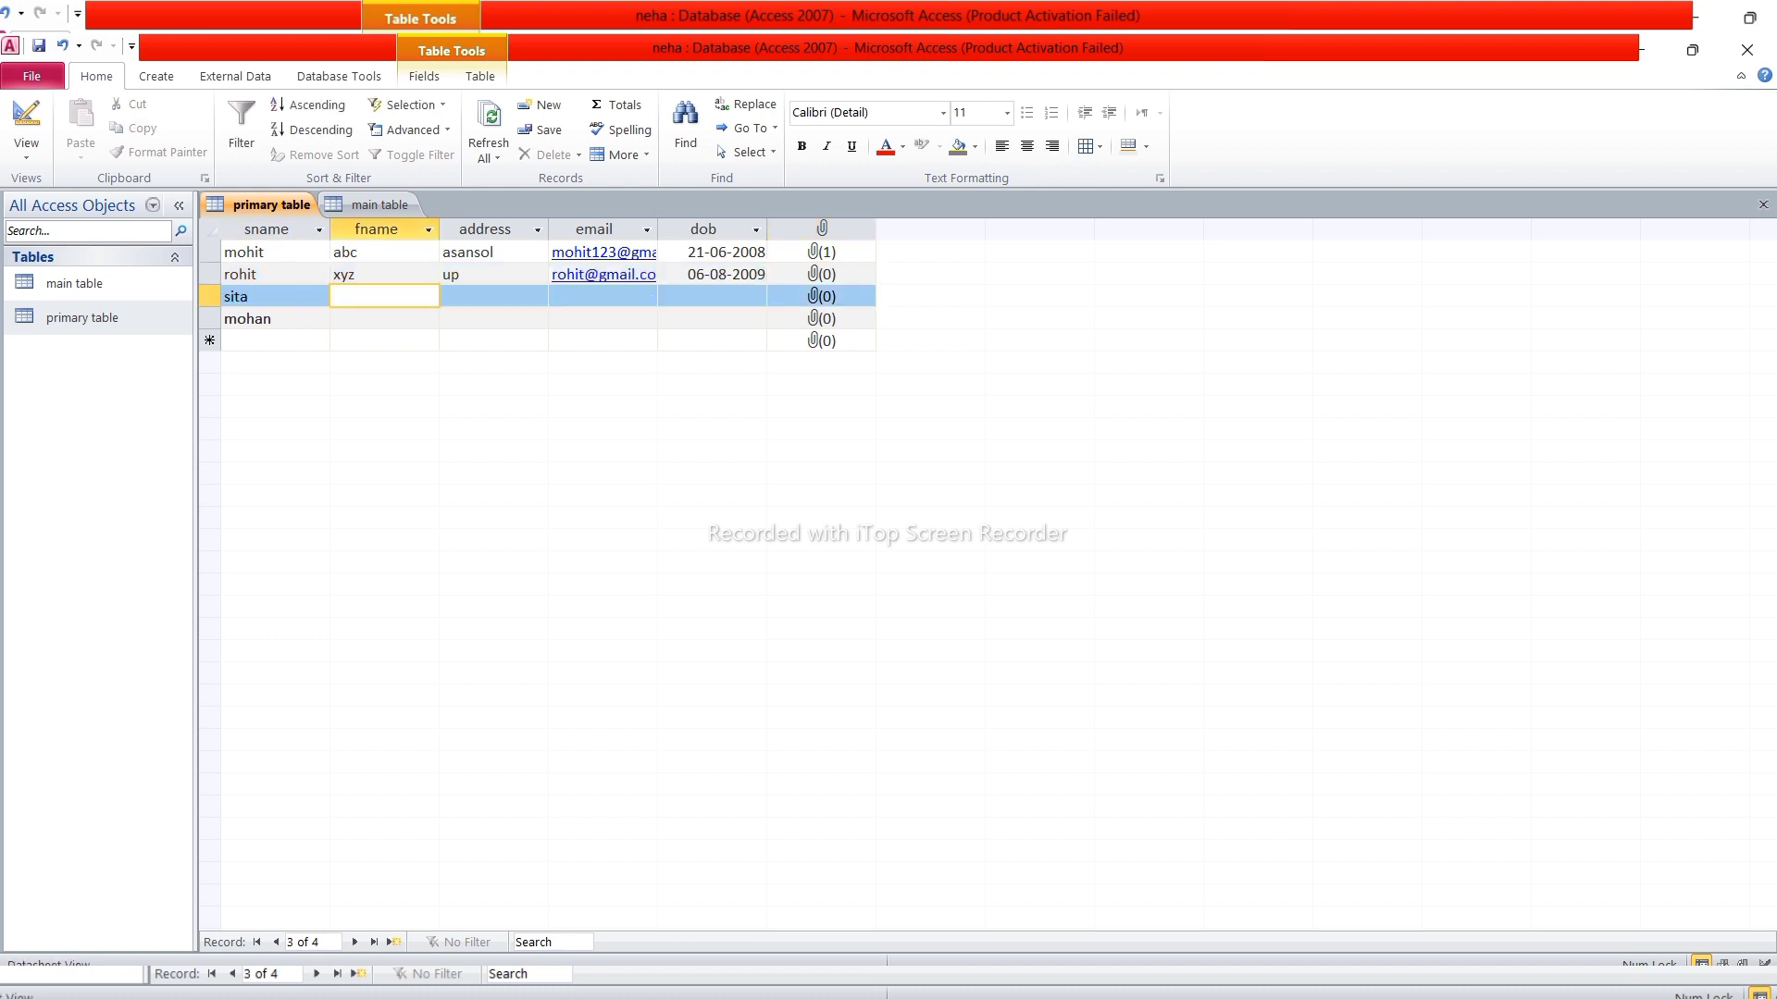
pyautogui.write('pqr')
pyautogui.press('Tab')
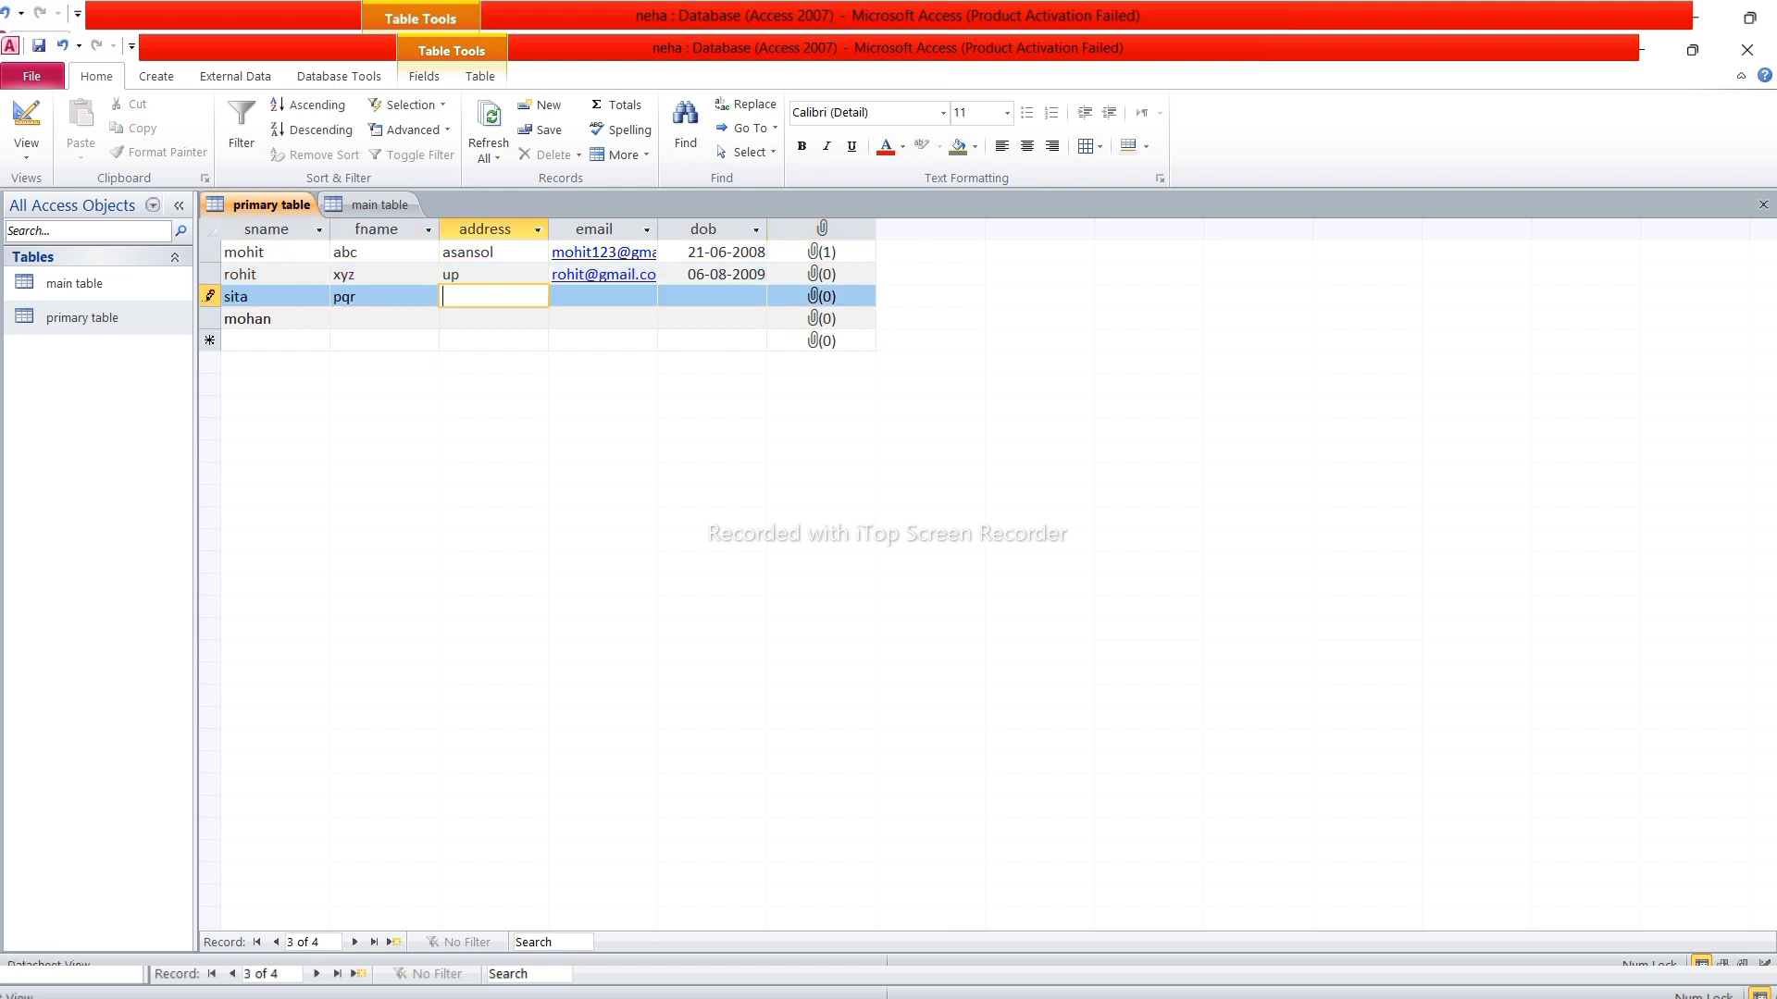
pyautogui.write('mp')
pyautogui.press('Tab')
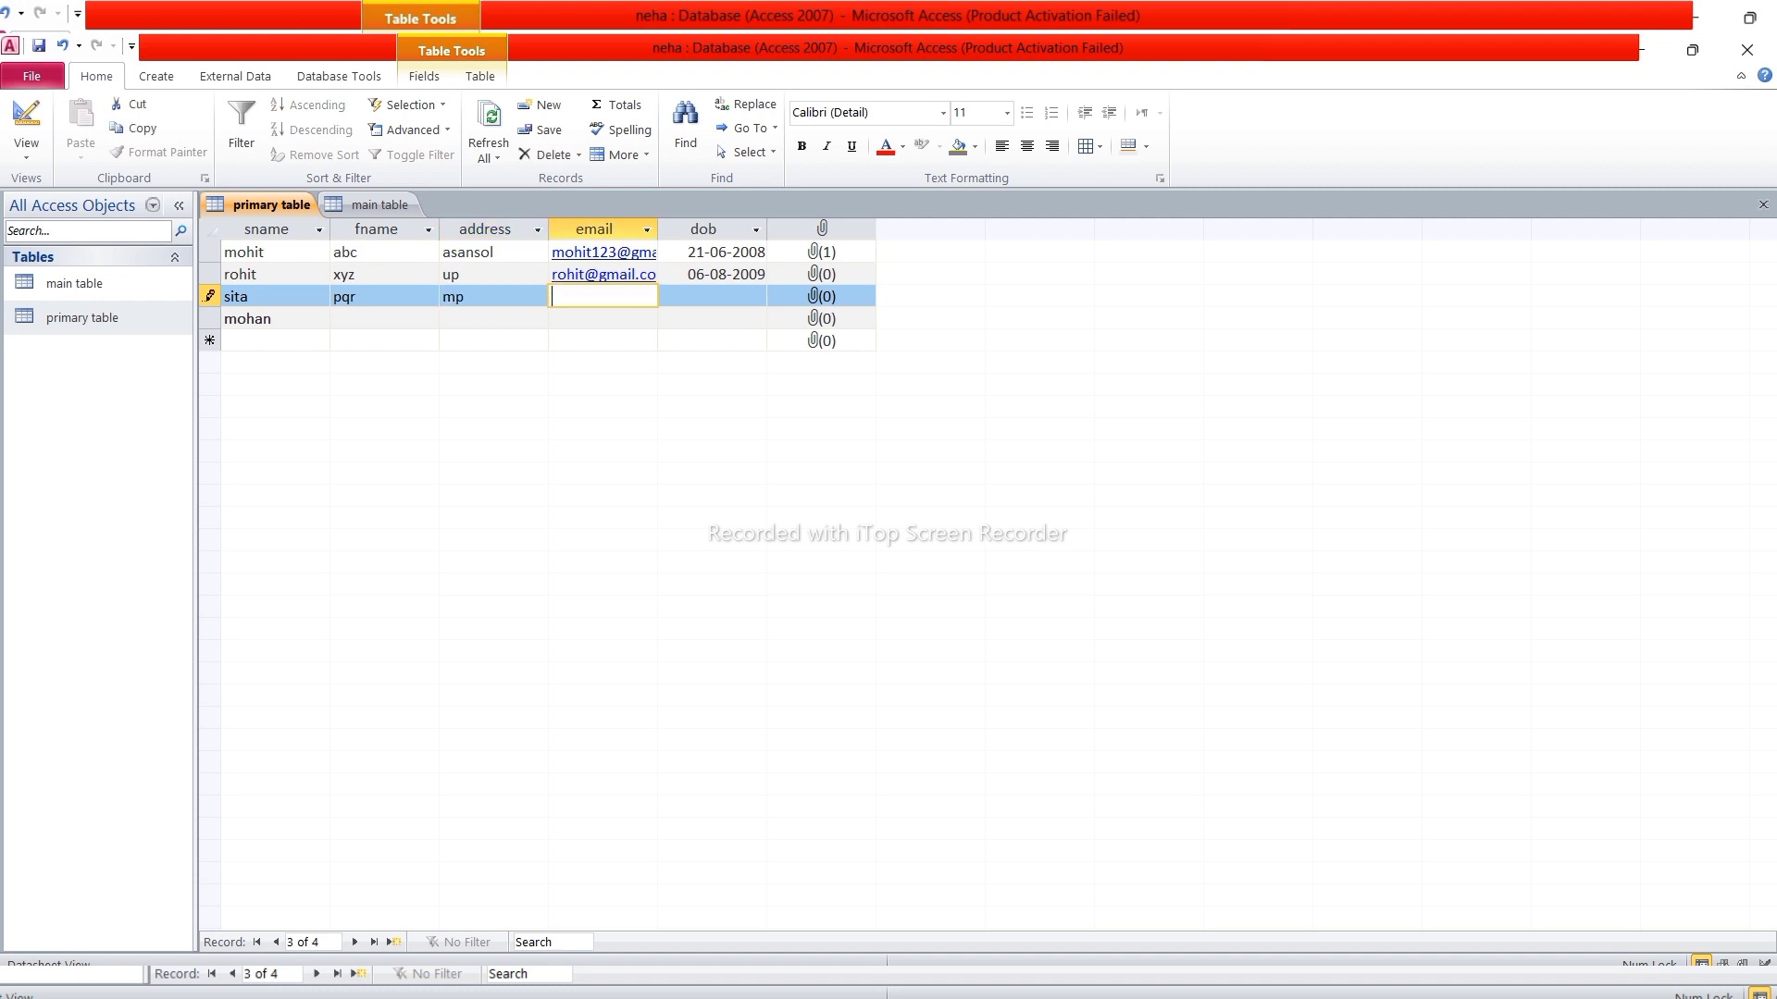
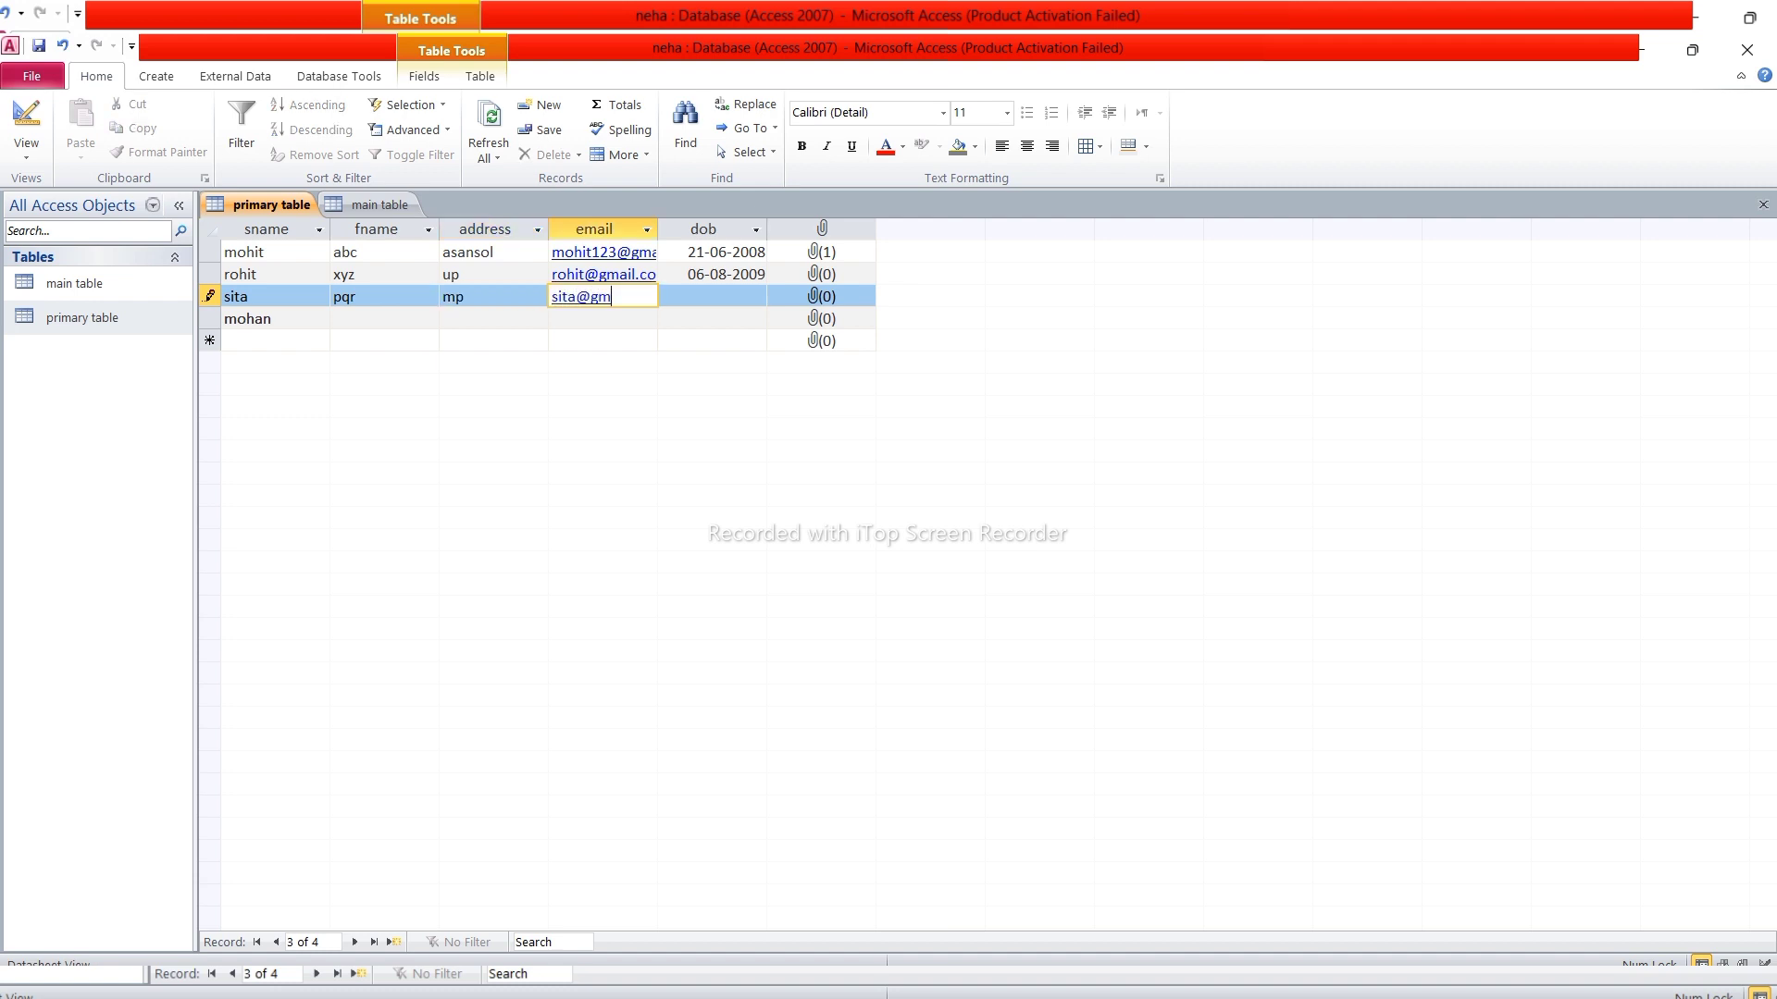
pyautogui.press('Tab')
pyautogui.write('6/8/')
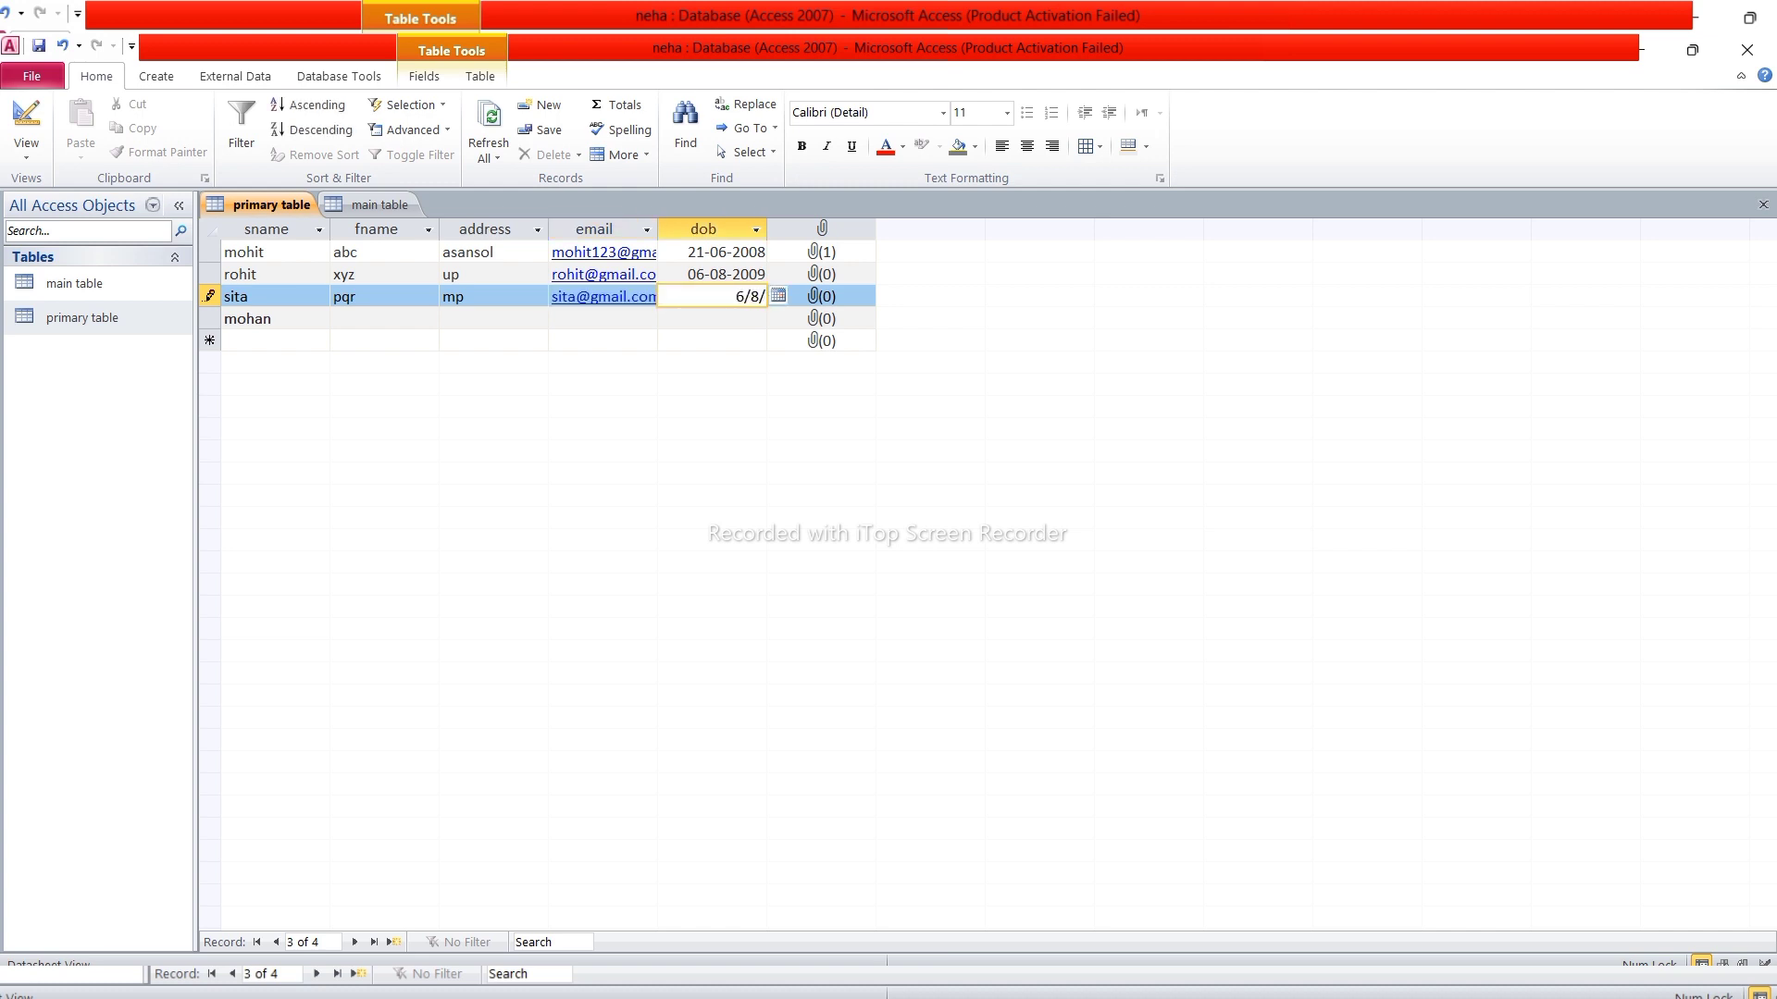
pyautogui.write('2004')
pyautogui.press('Tab')
pyautogui.press('Tab')
pyautogui.press('Tab')
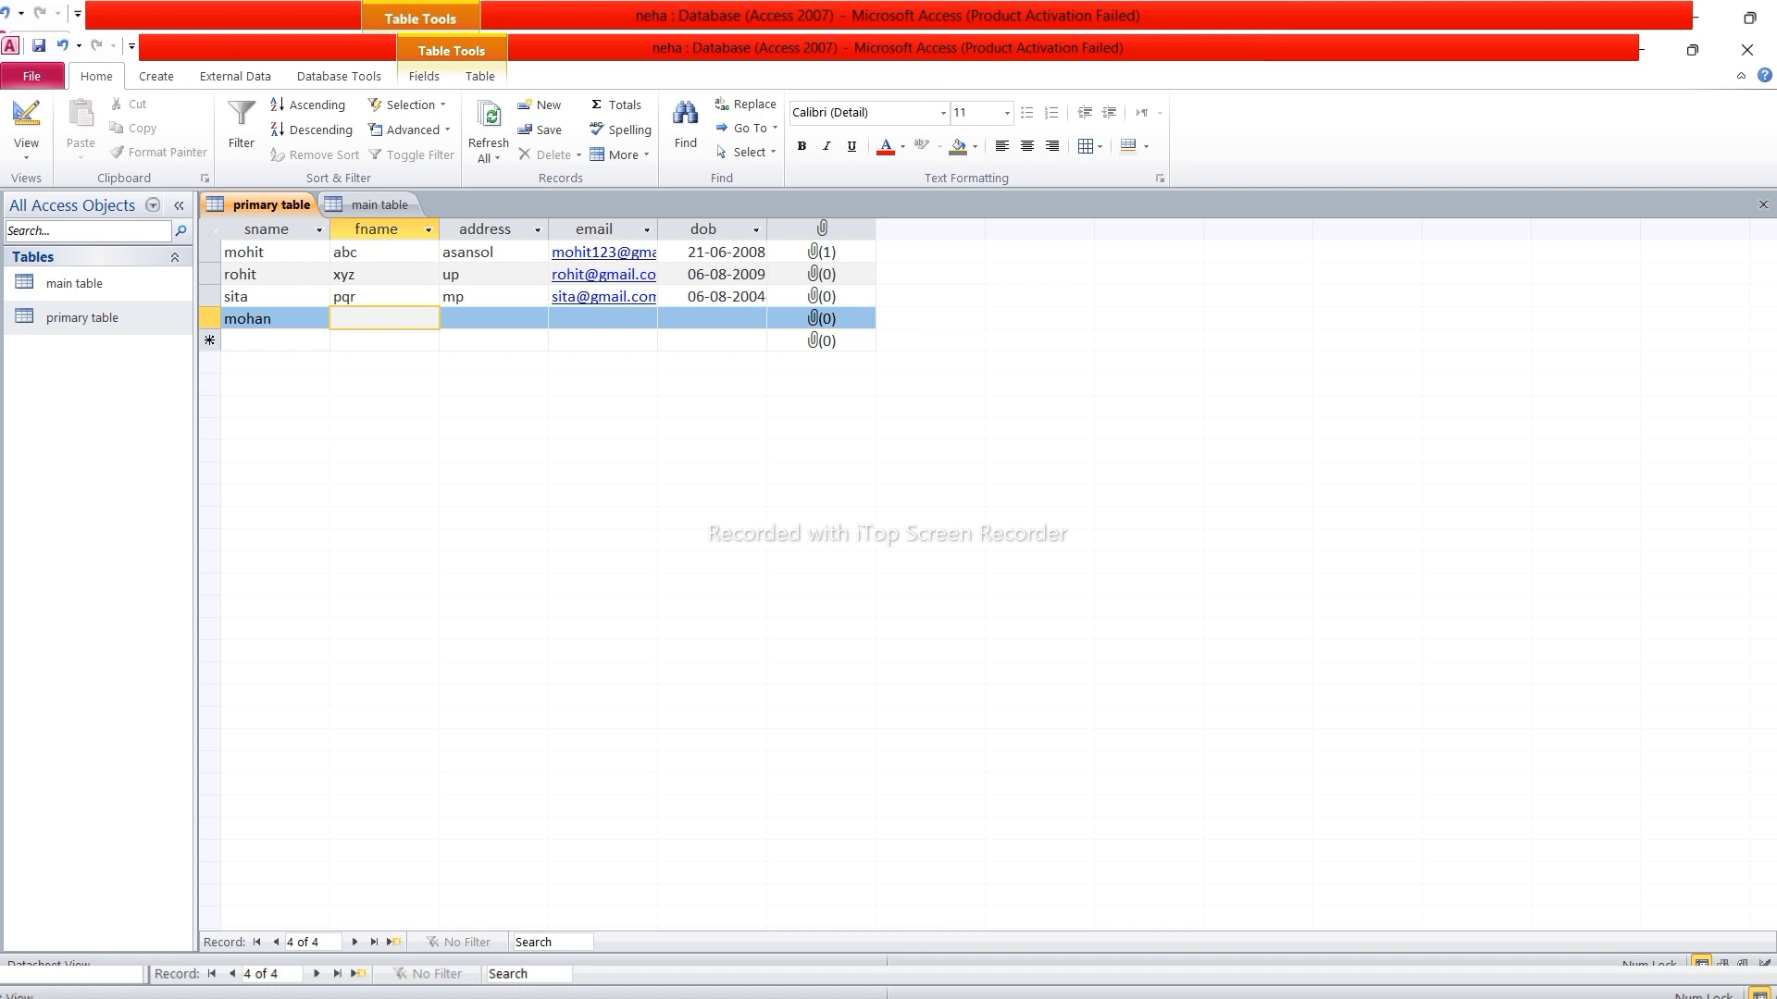
# Fill mohan's fname jkl, address ap, an email address and dob 7/4/2006
pyautogui.write('jkl')
pyautogui.press('Tab')
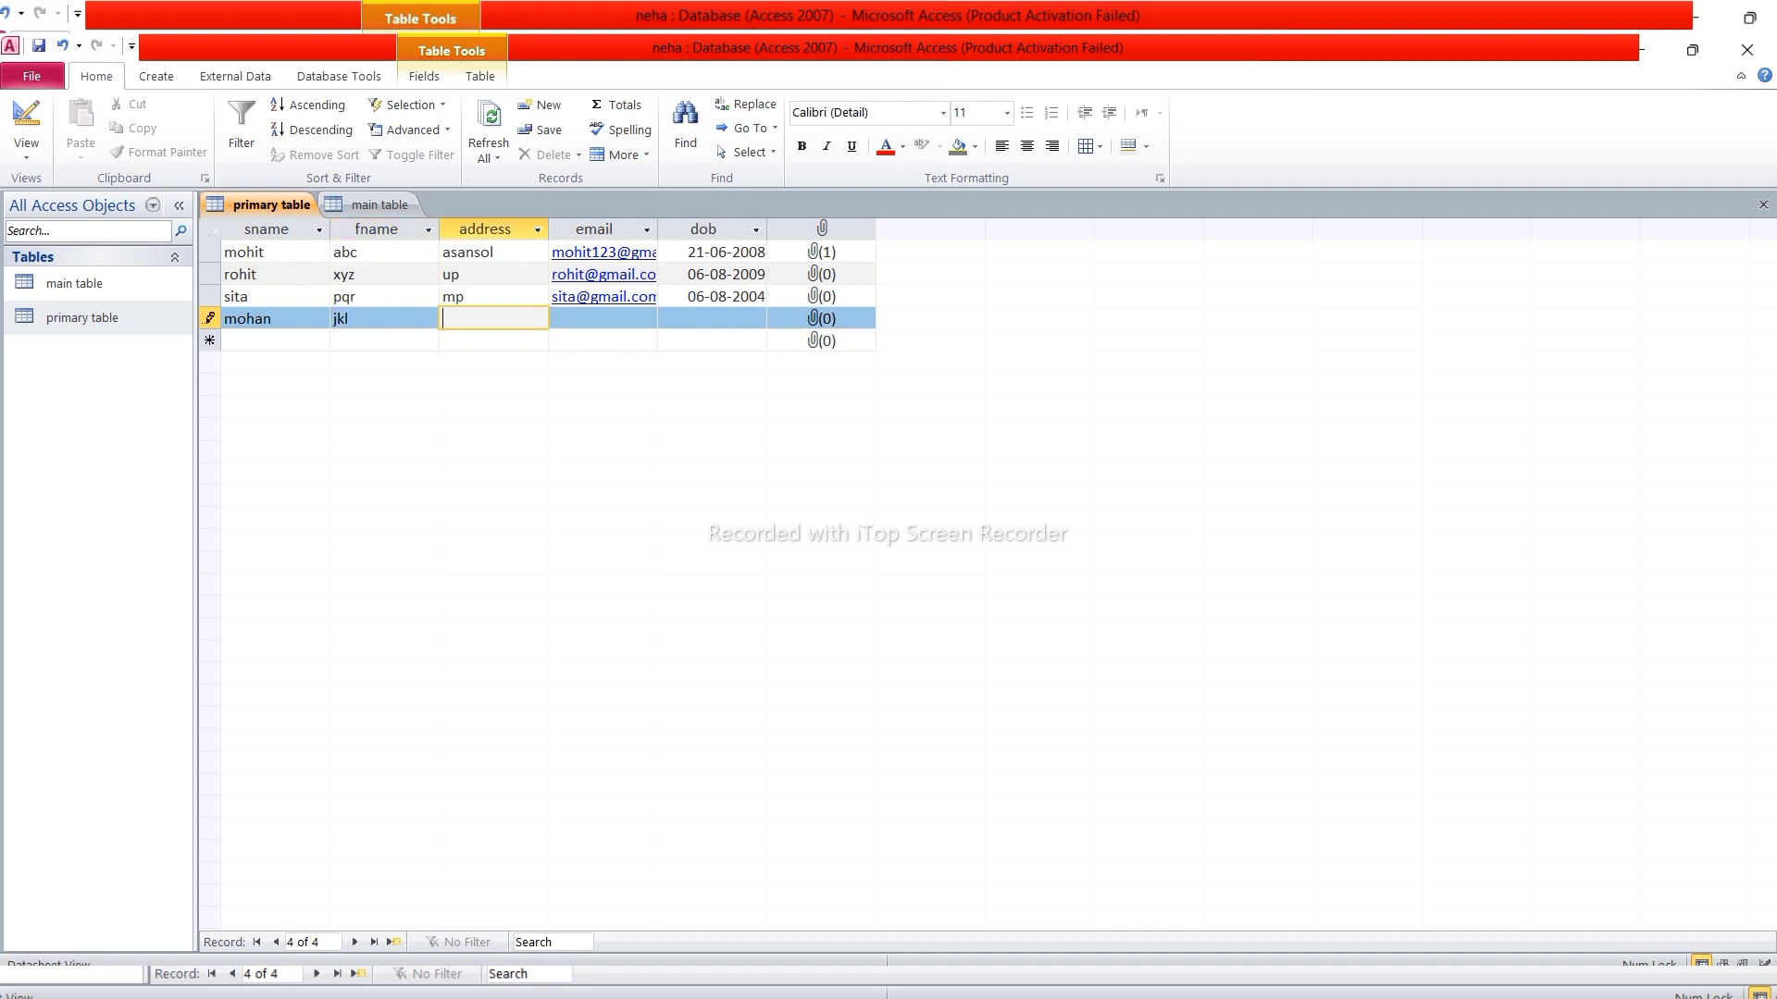
pyautogui.write('ap')
pyautogui.press('Tab')
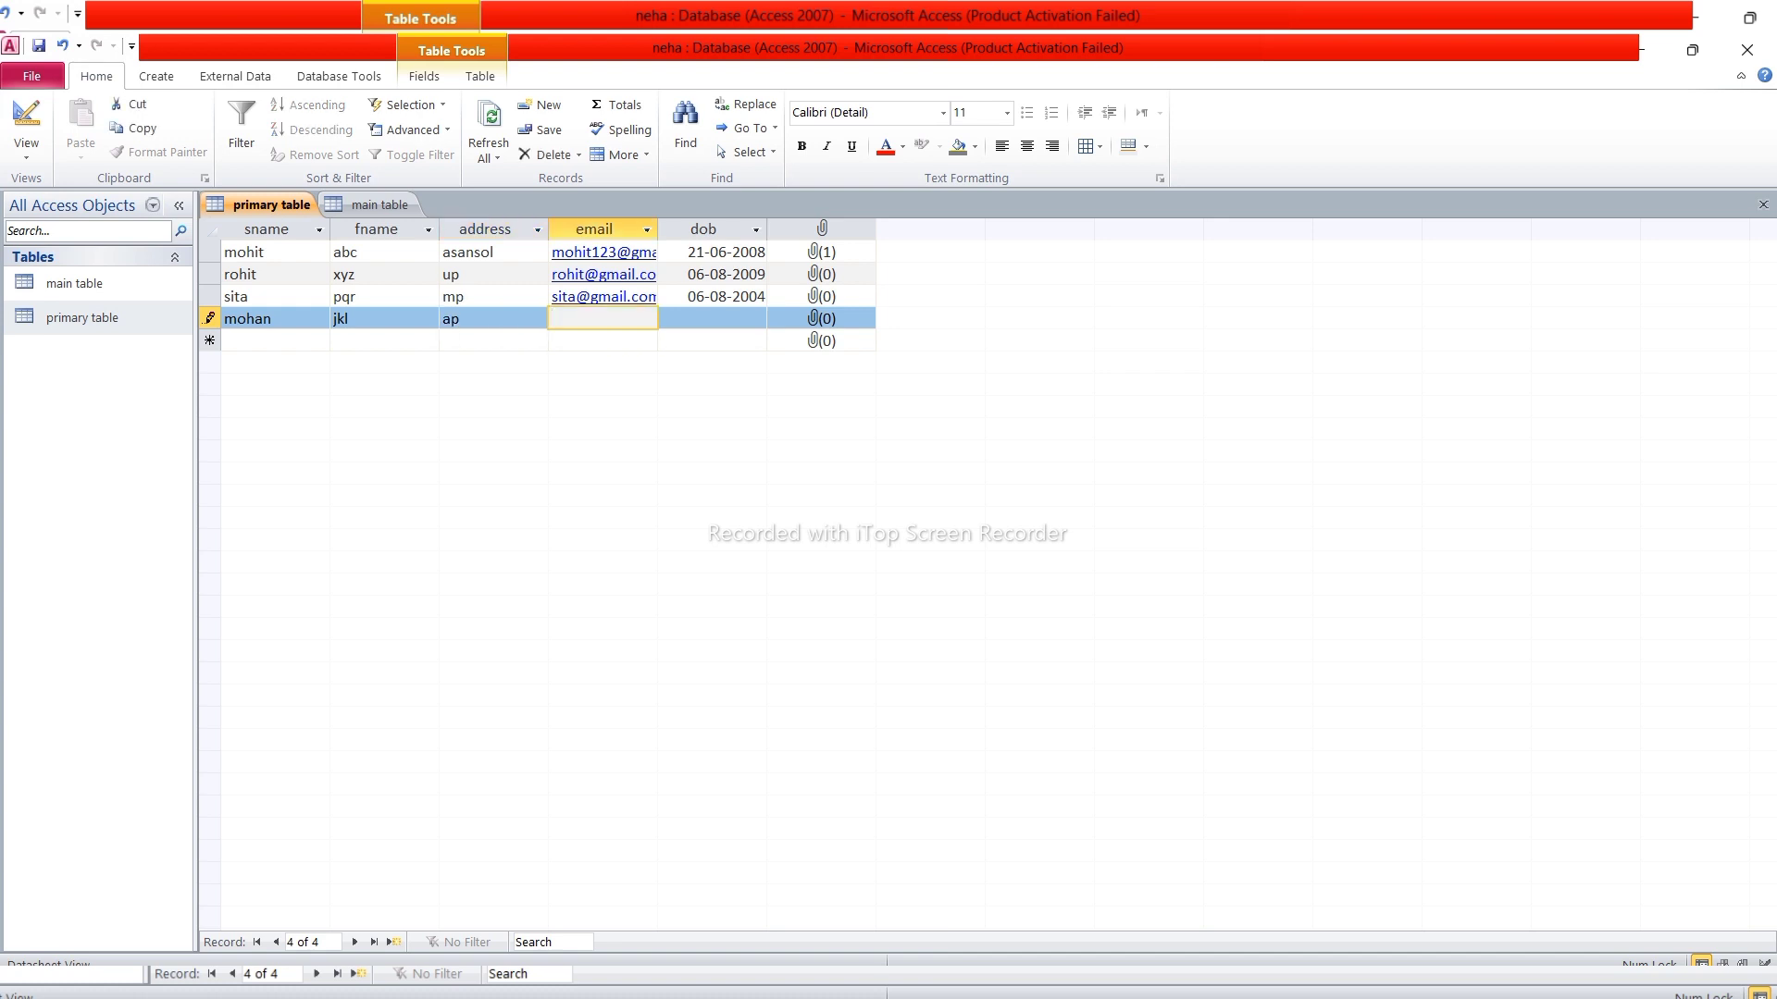
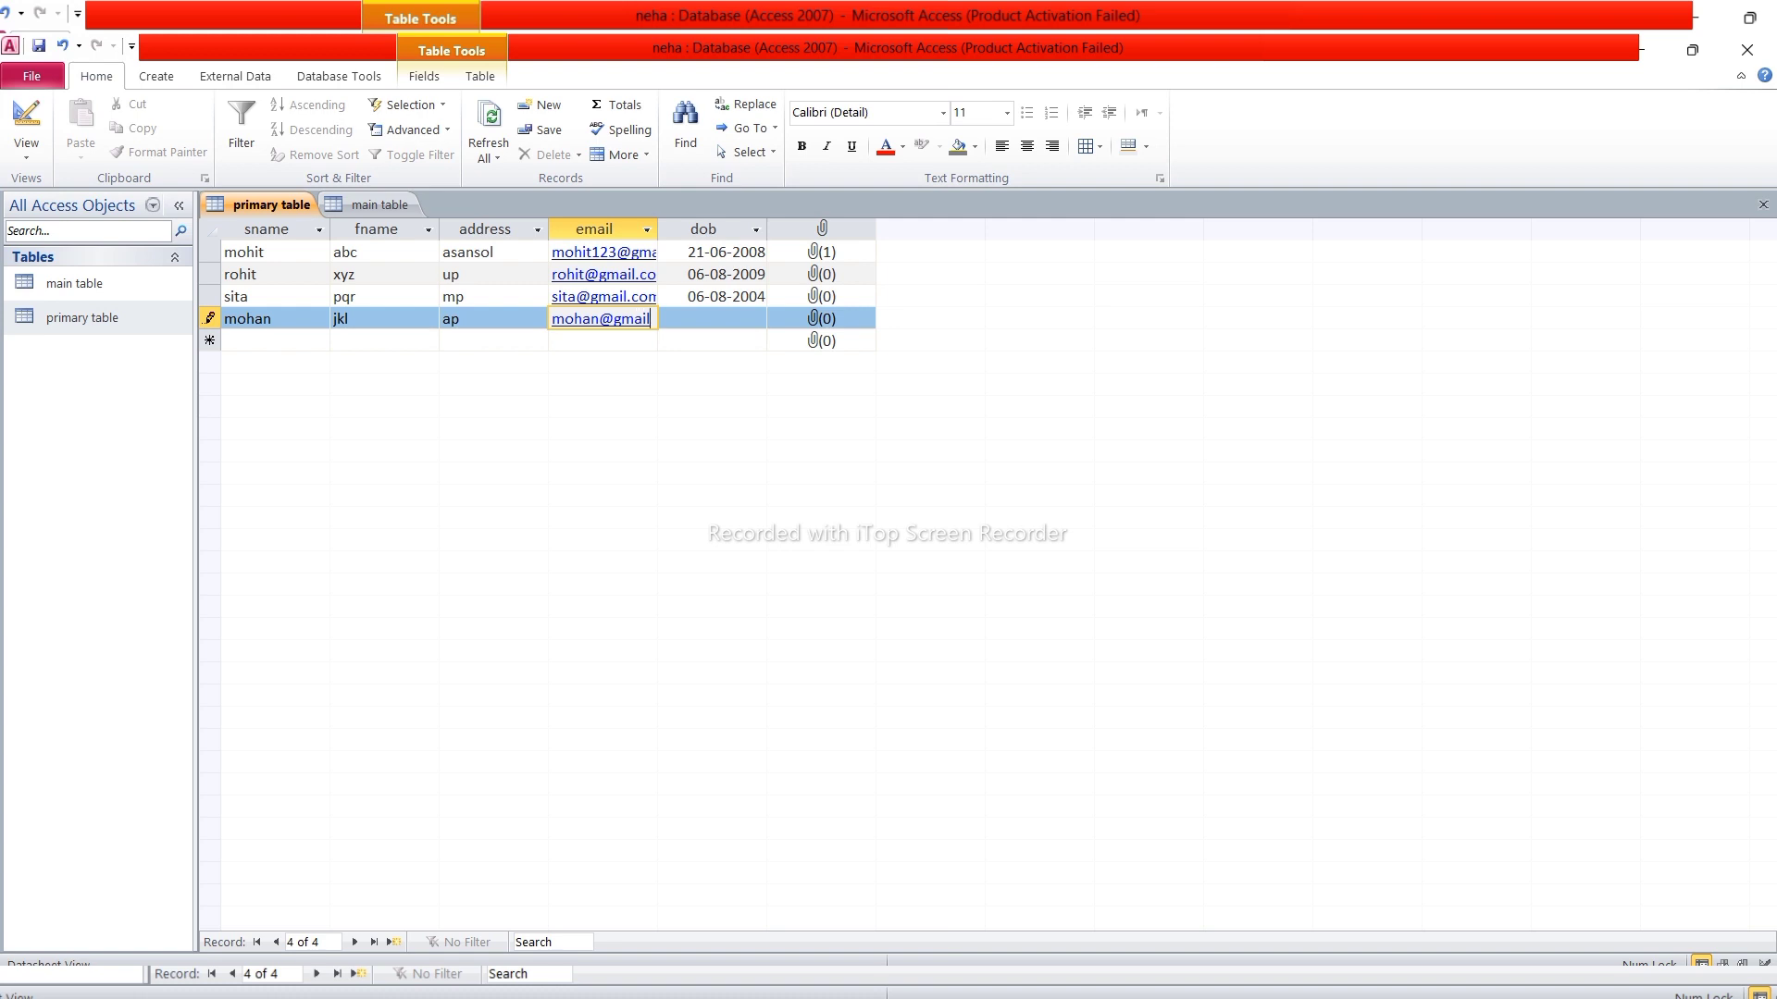
pyautogui.press('Tab')
pyautogui.write('7/4')
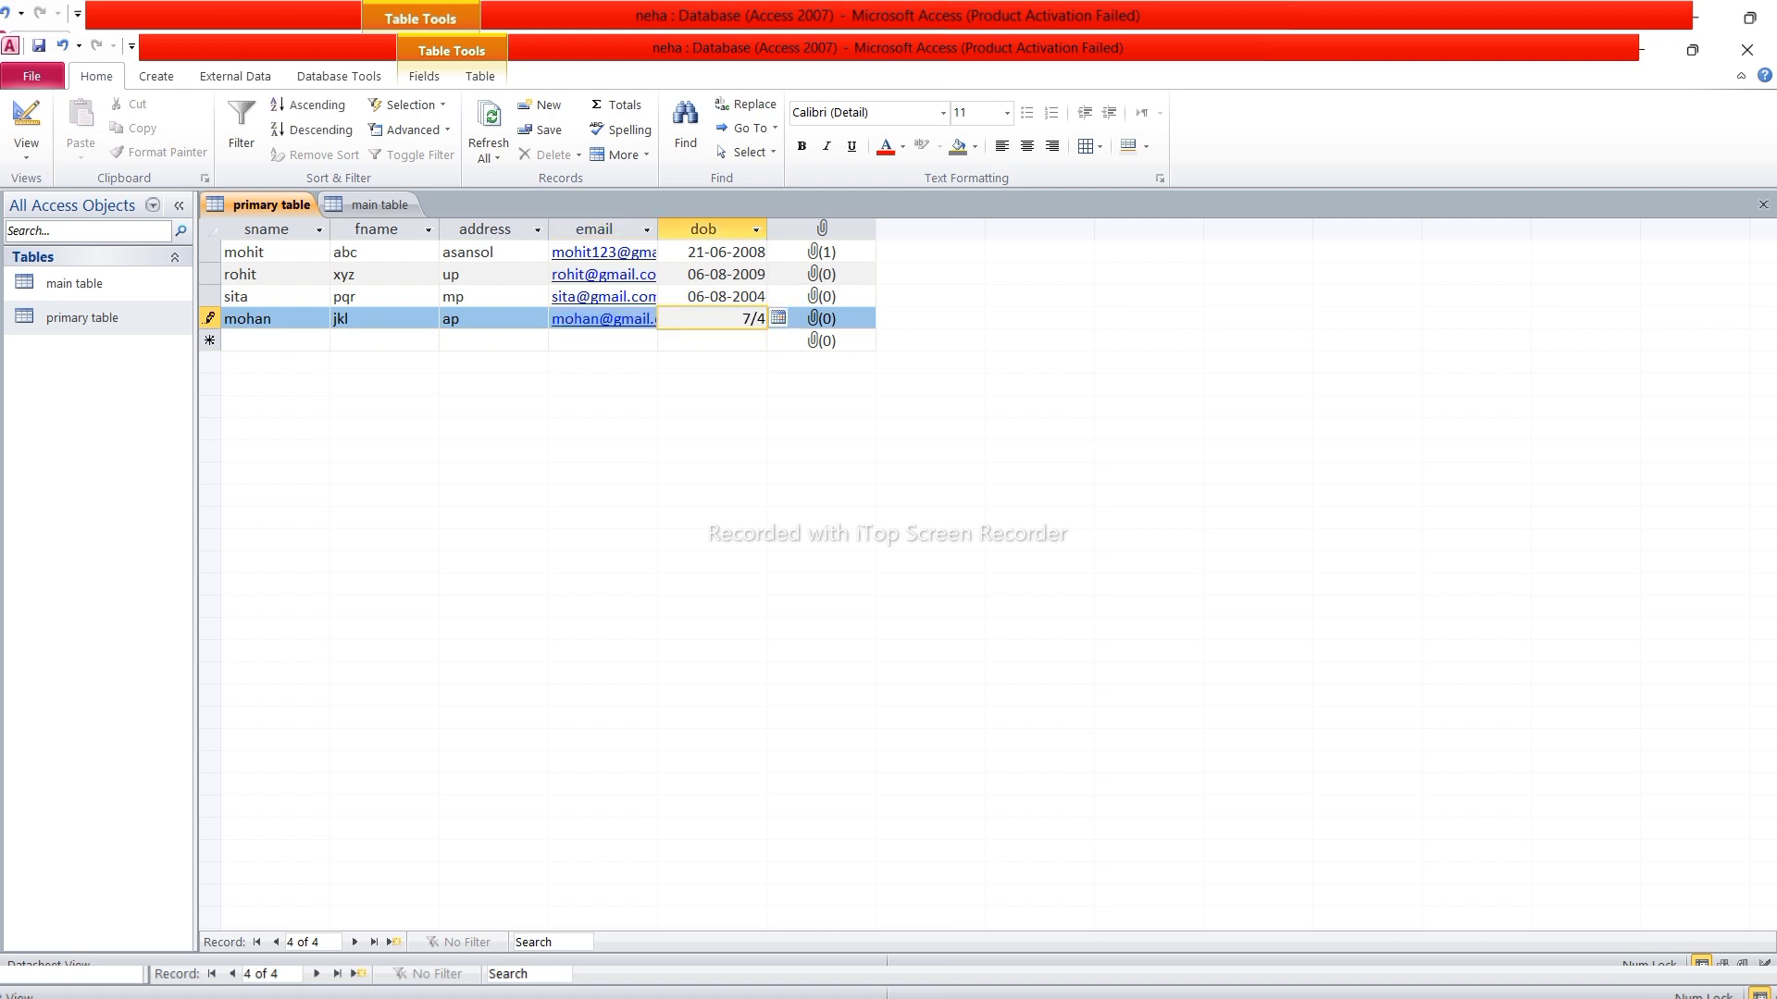
pyautogui.write('/2006')
# Attach the Gallery picture Real Tutorial (3) - Copy to rohit's photo field
pyautogui.doubleClick(814, 276)
pyautogui.click(1055, 446)
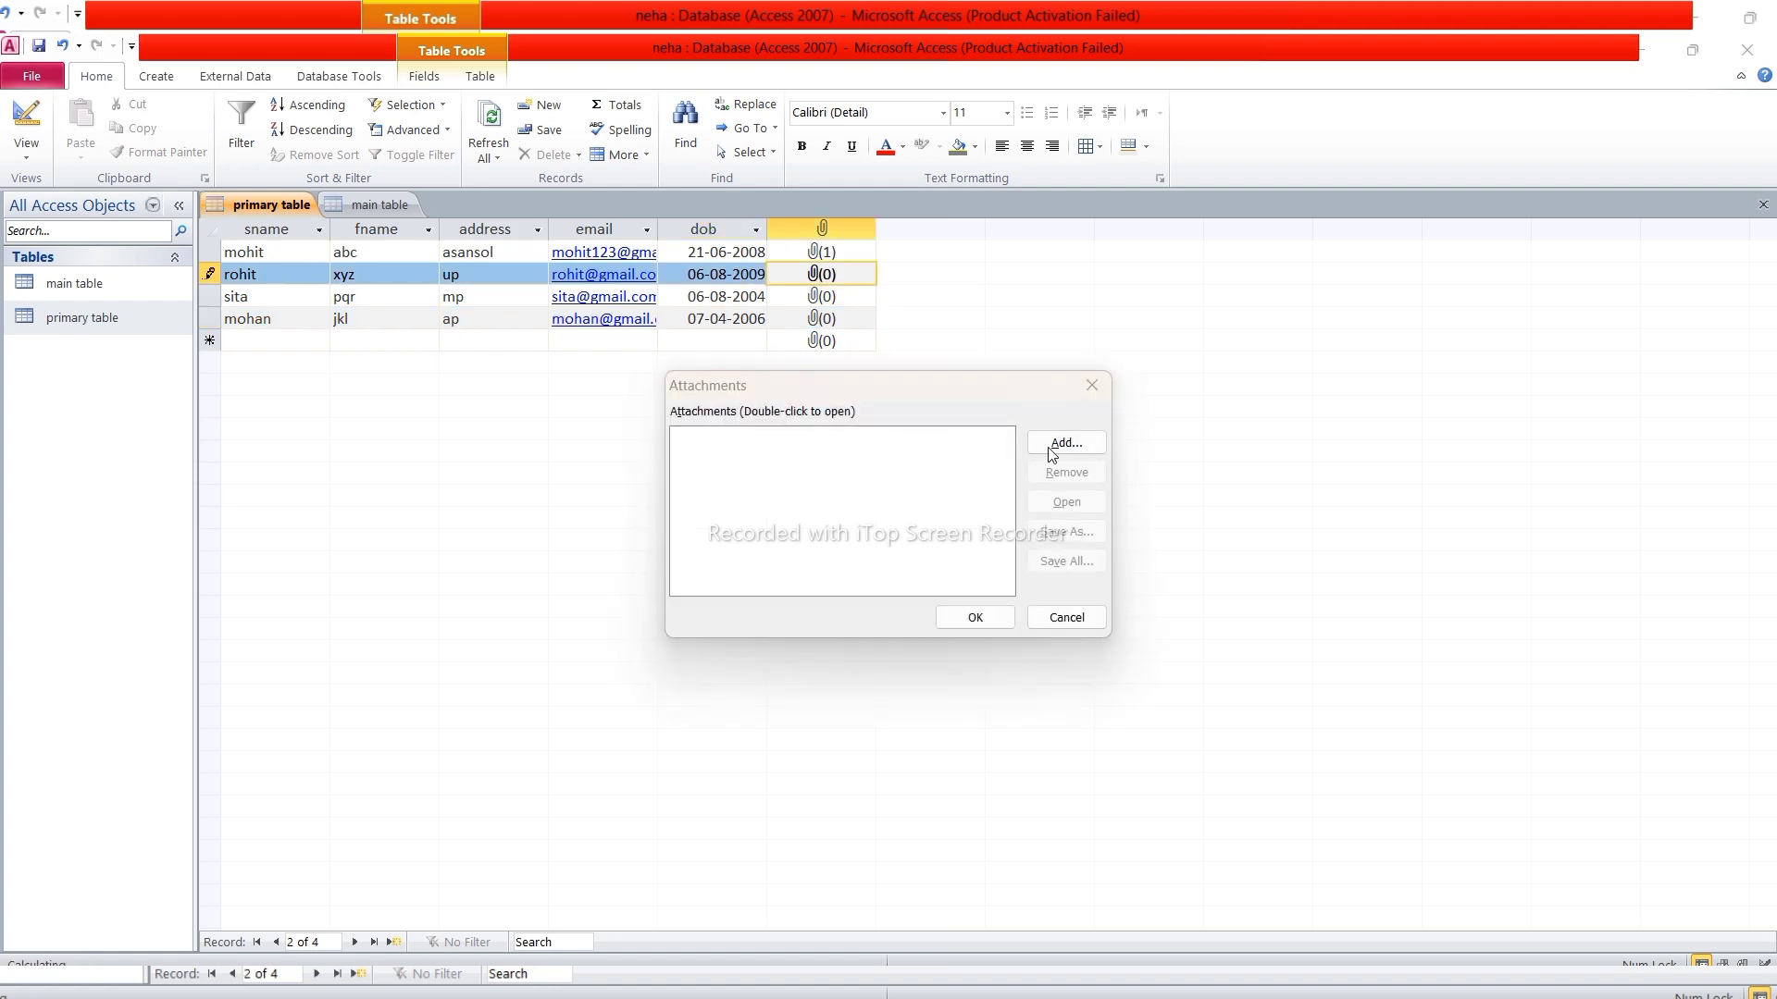
pyautogui.click(754, 550)
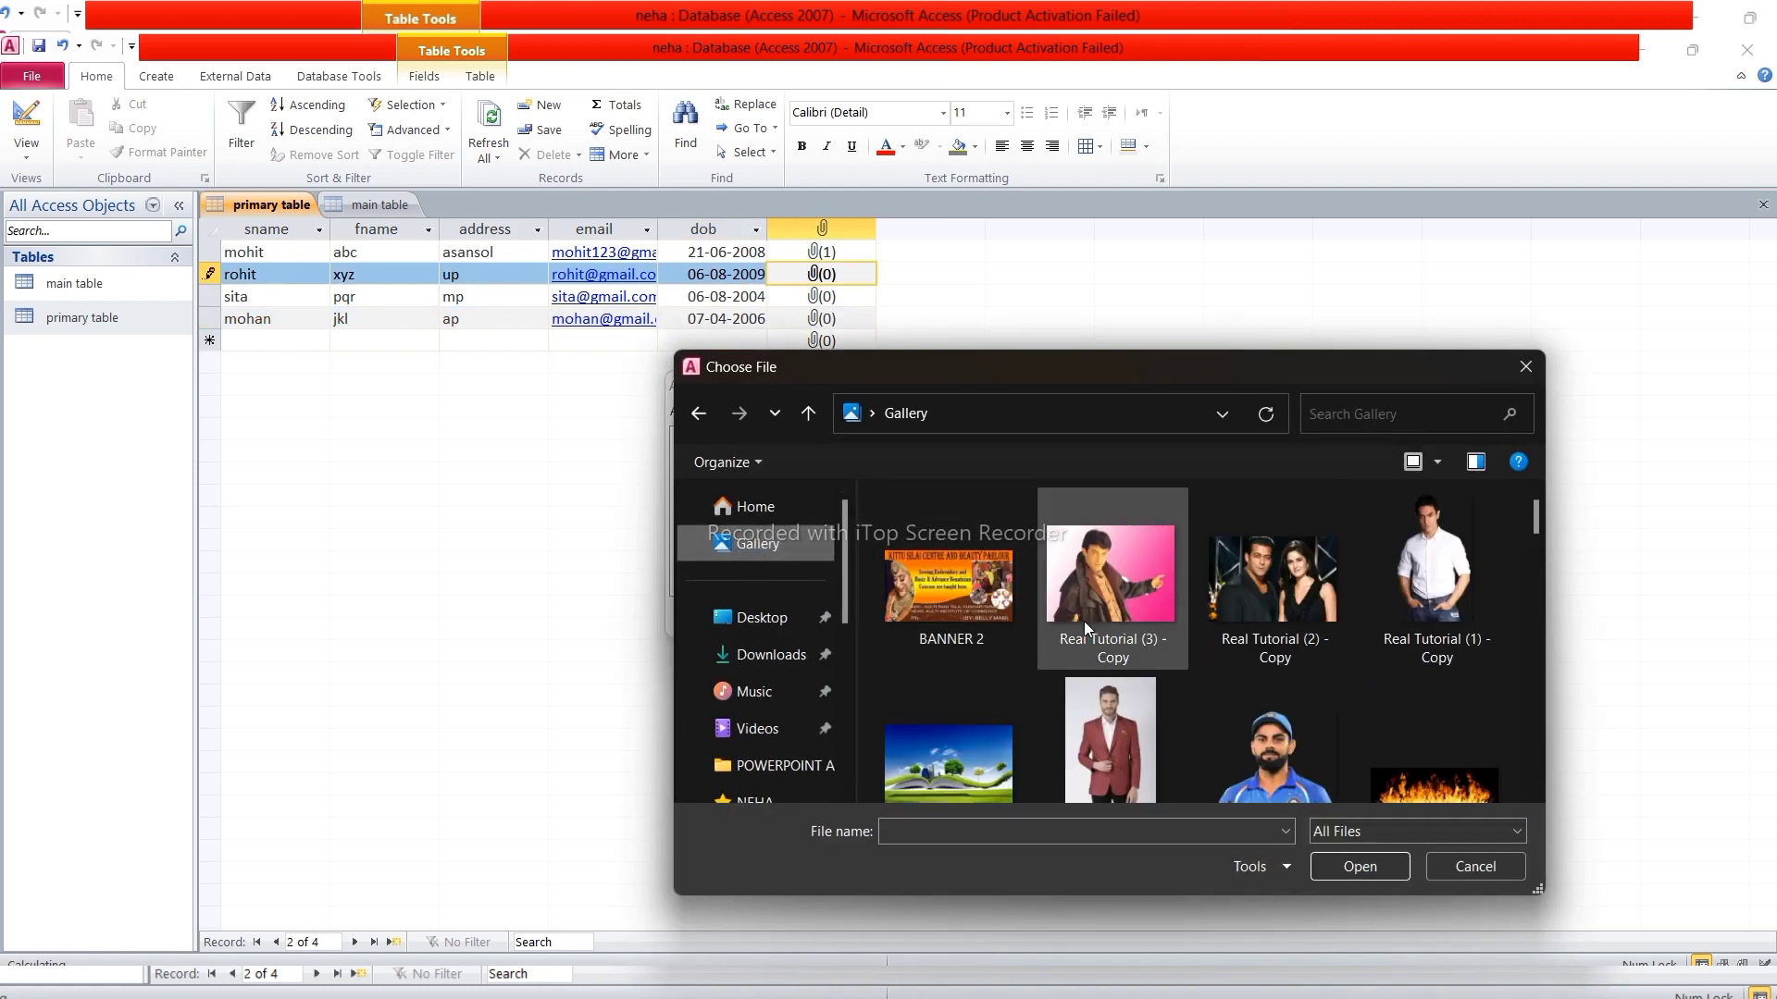
pyautogui.click(1078, 597)
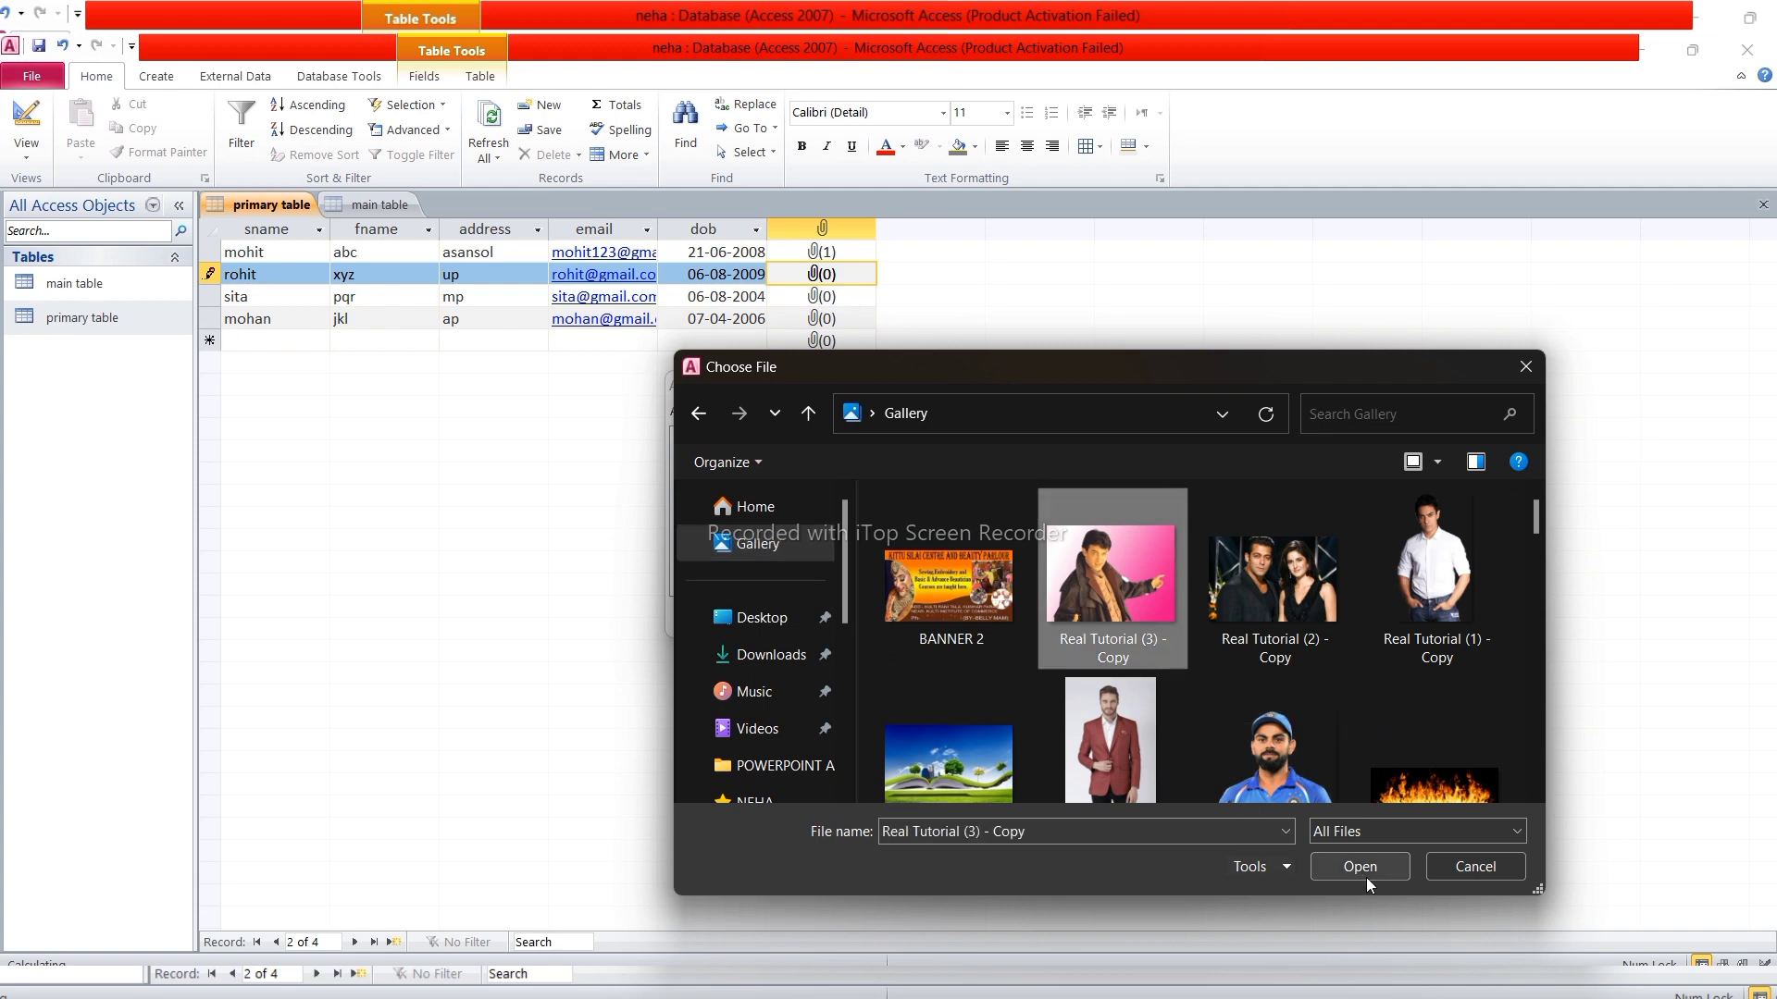
pyautogui.click(1362, 874)
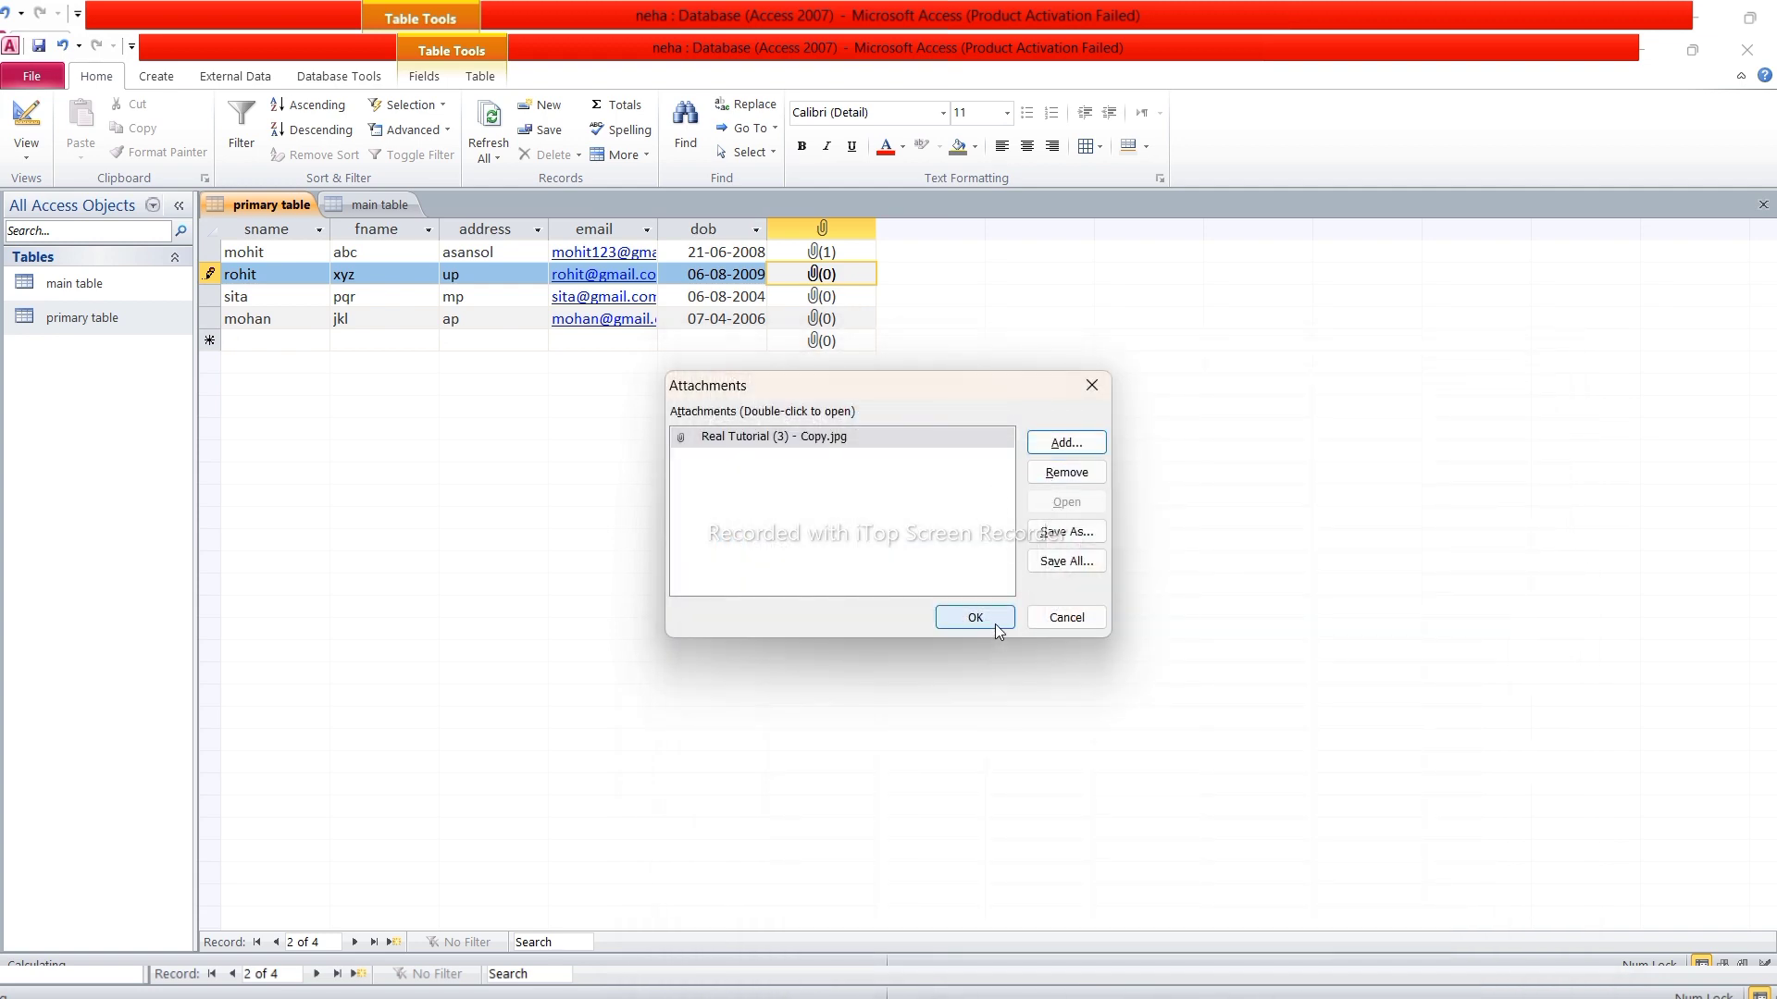
pyautogui.click(997, 629)
# Attach the Gallery picture Real Tutorial (1) - Copy to sita's photo field
pyautogui.doubleClick(822, 296)
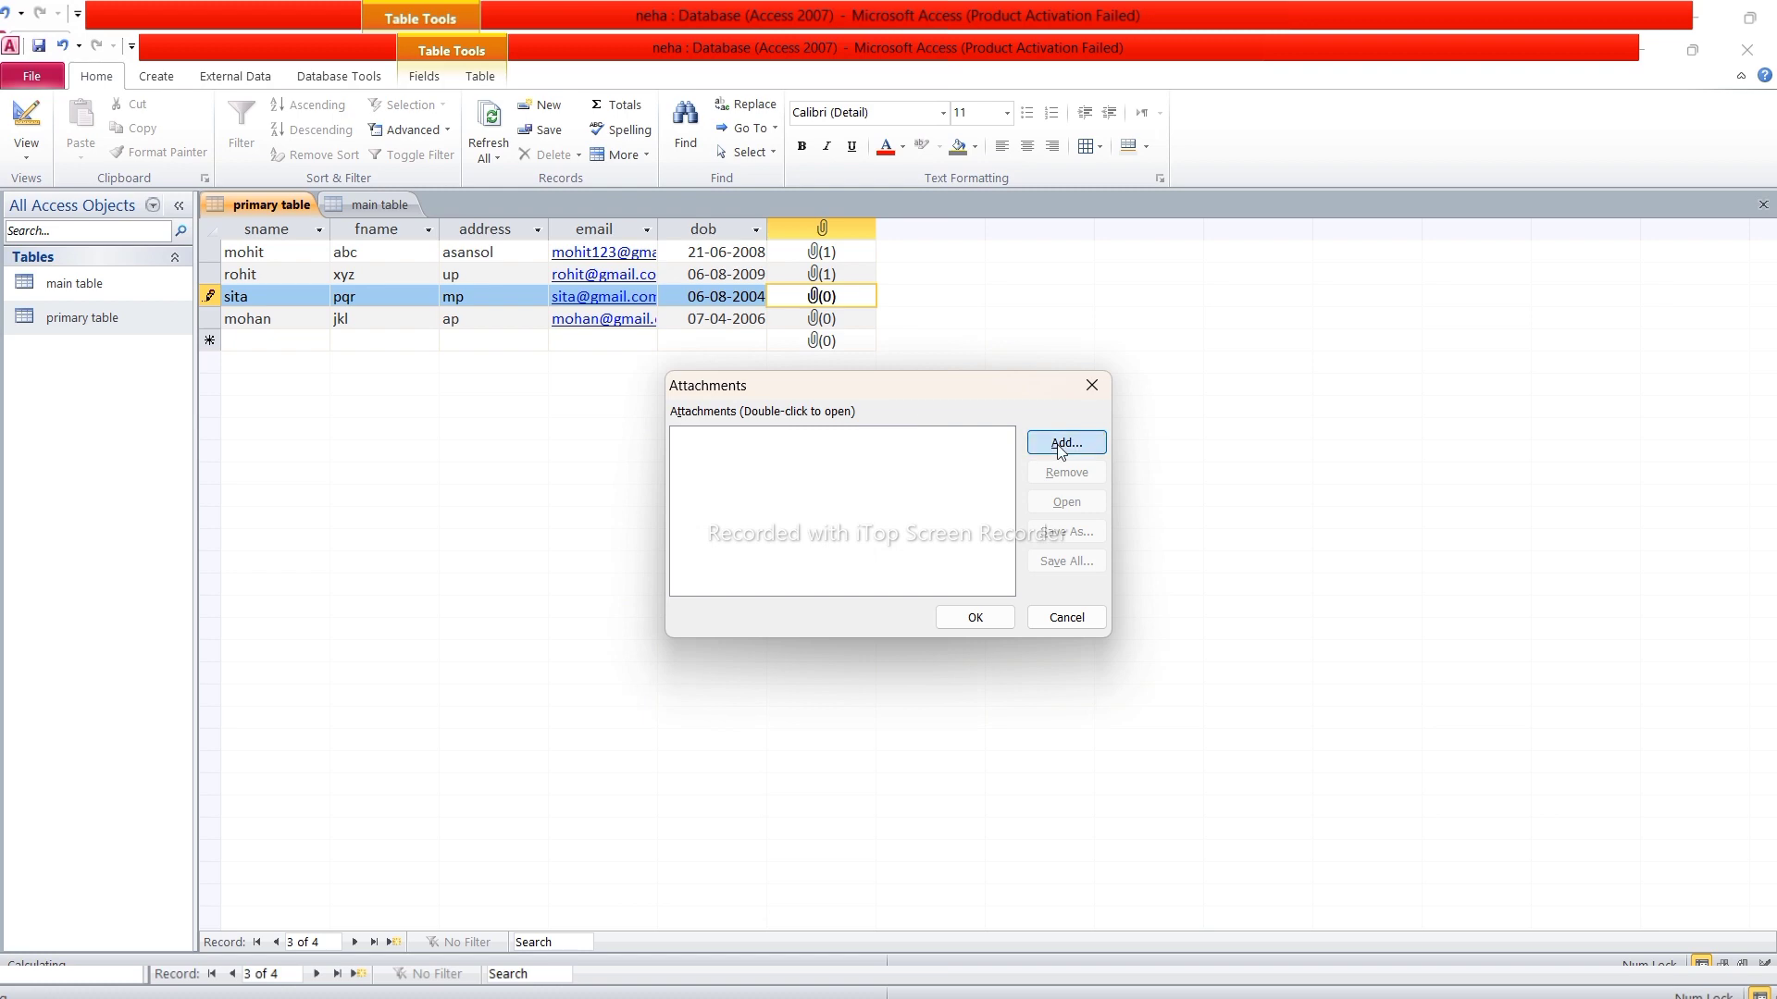
pyautogui.click(1064, 444)
pyautogui.click(757, 543)
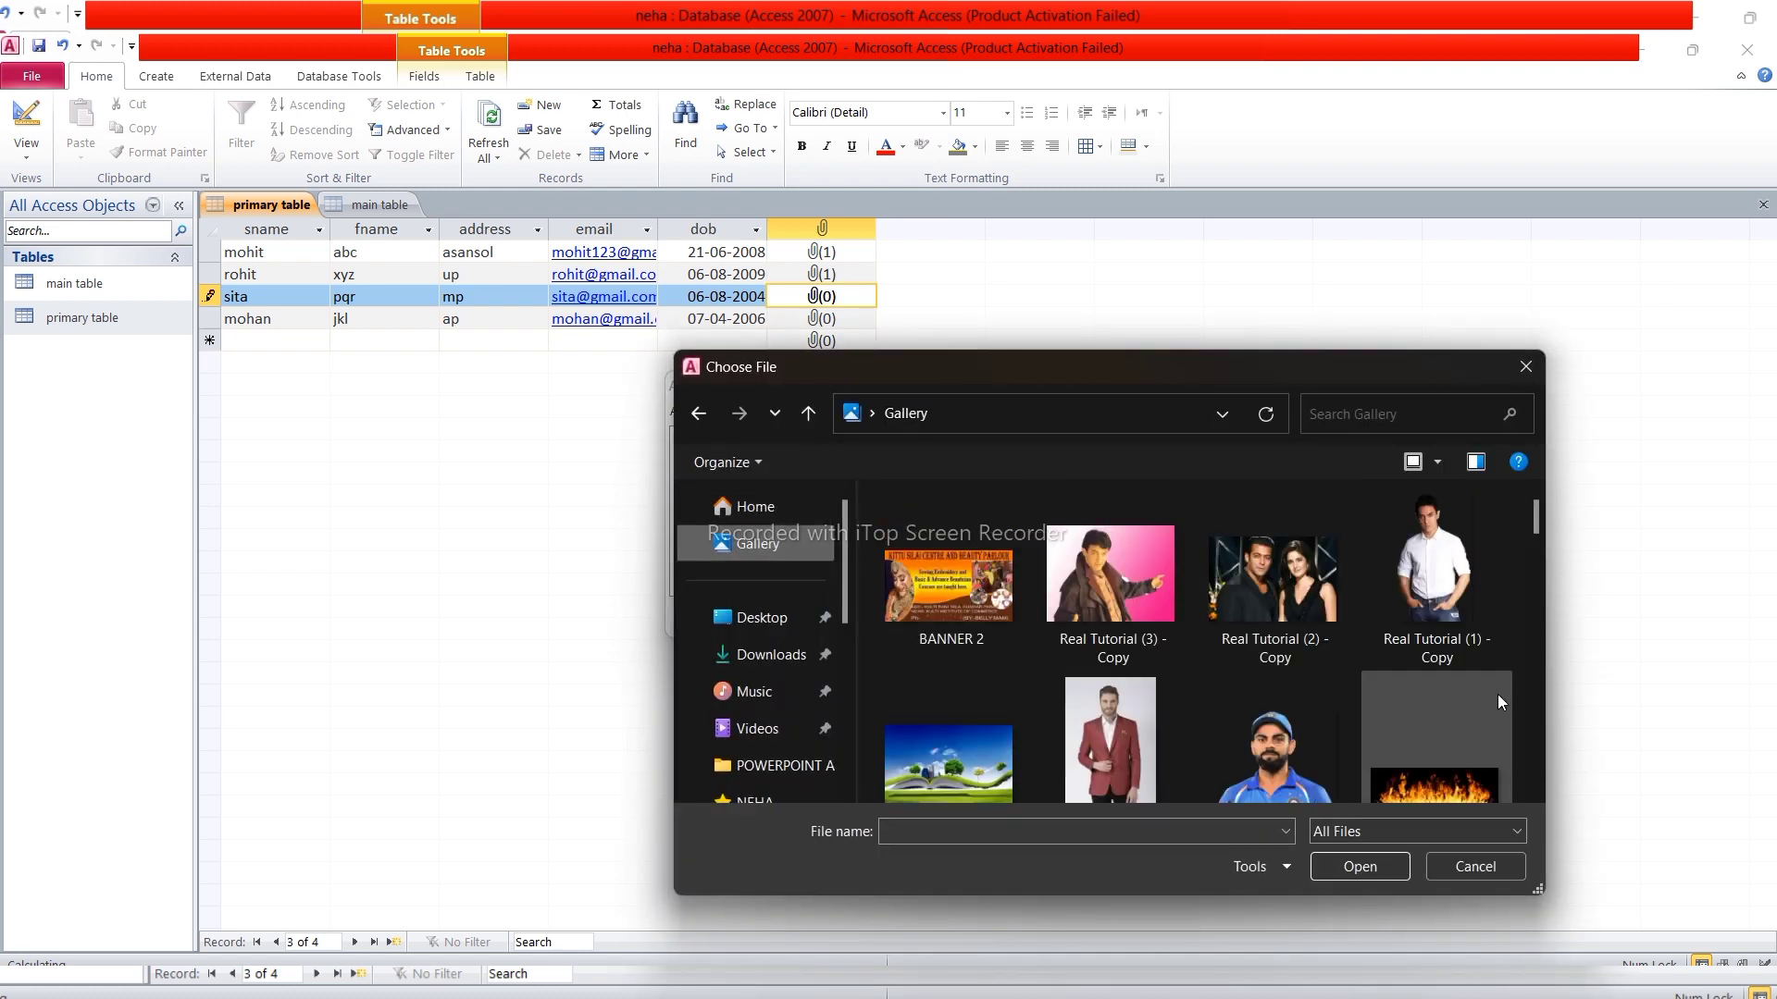
pyautogui.click(1450, 586)
pyautogui.click(1357, 870)
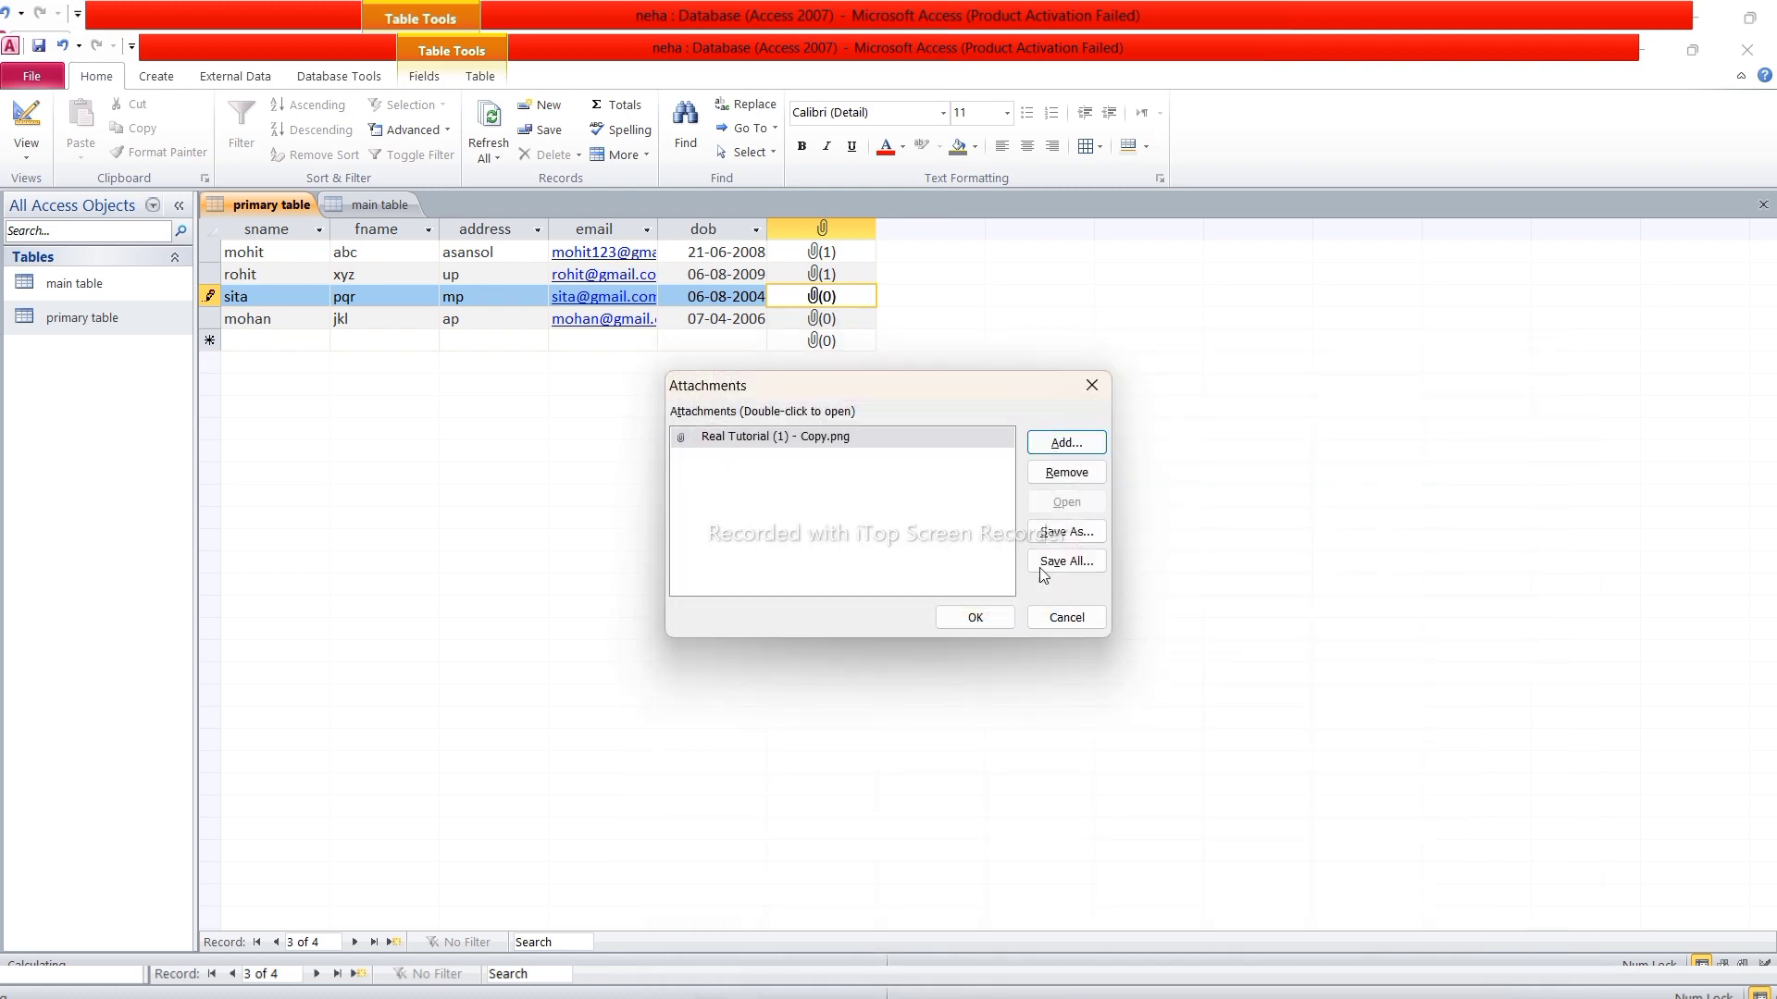
pyautogui.click(972, 614)
# Attach photo-for-fire - Copy to mohan's photo field and save the record
pyautogui.doubleClick(821, 318)
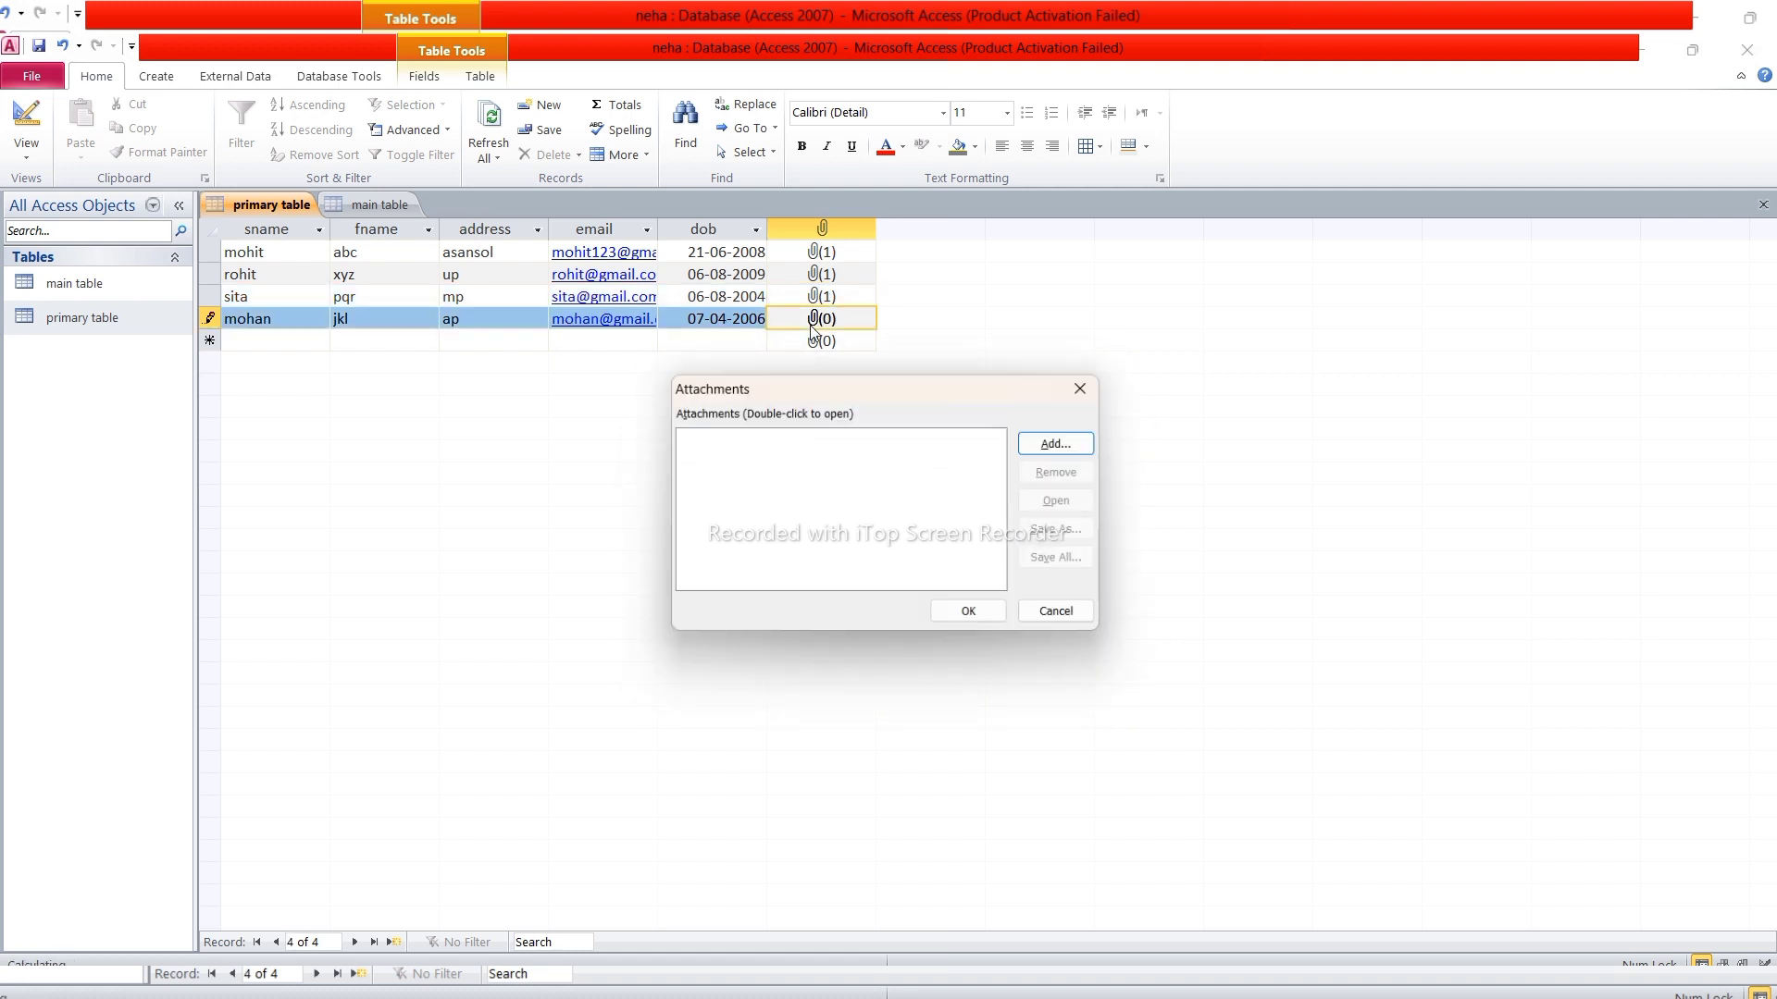
pyautogui.click(1066, 442)
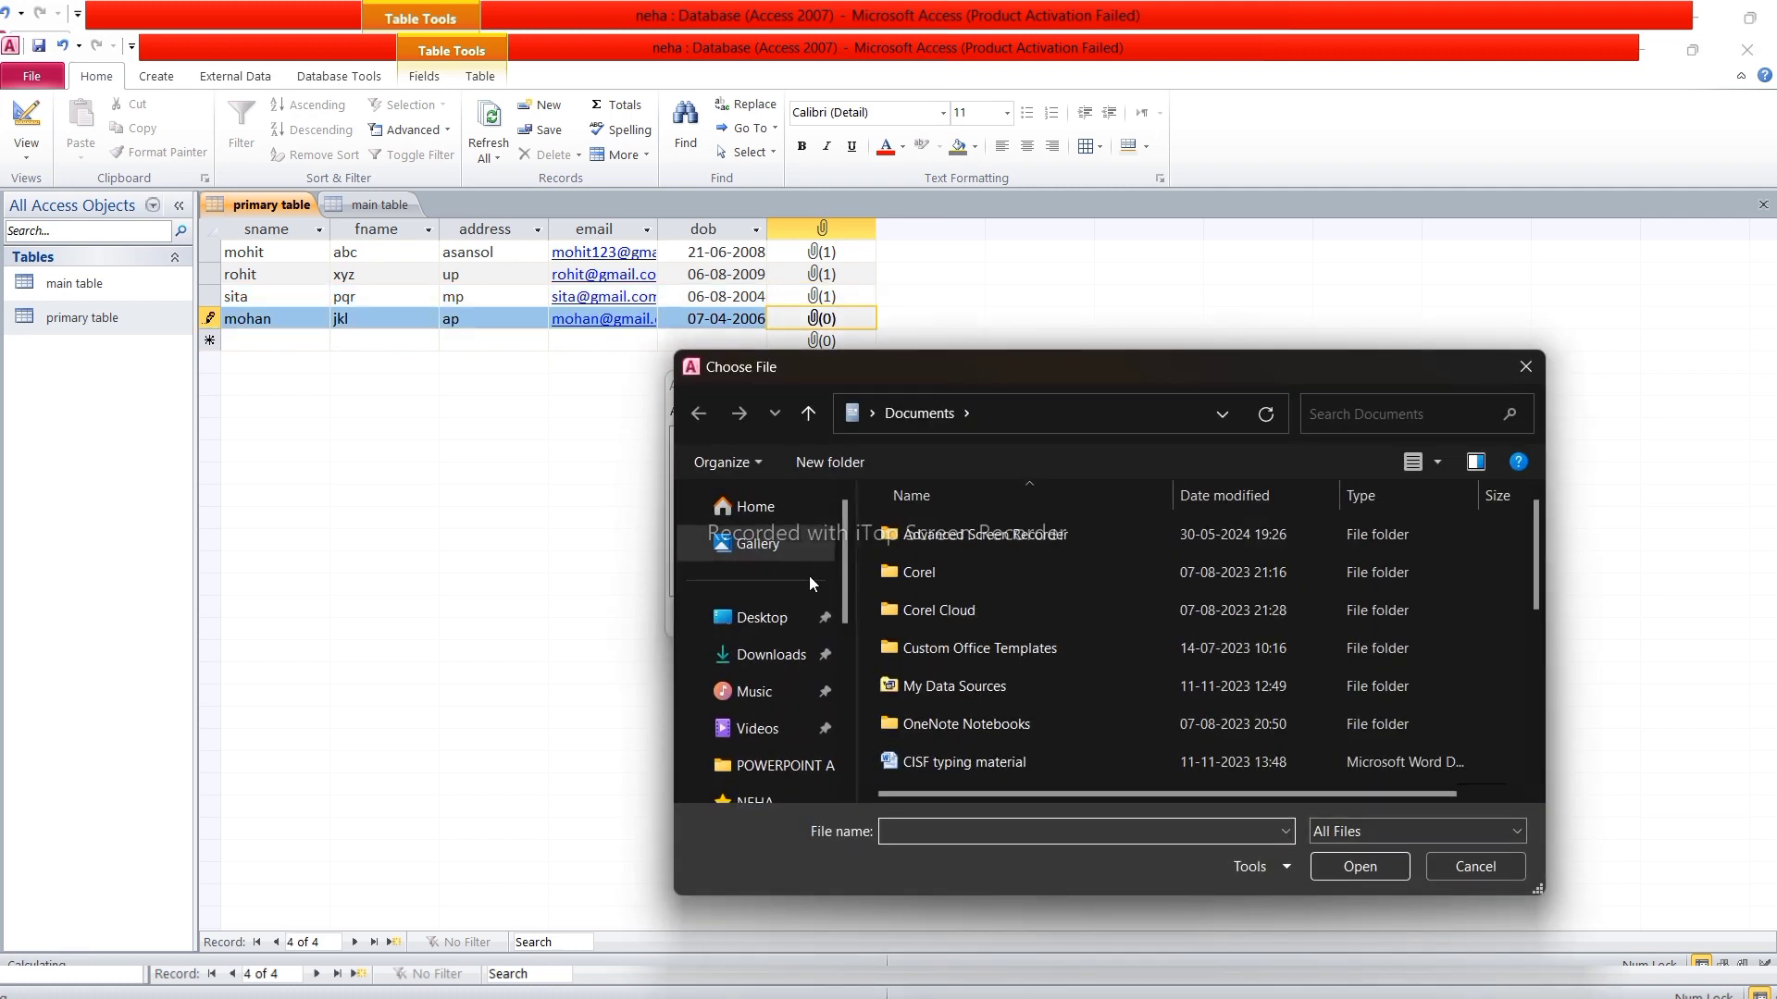
pyautogui.click(801, 544)
pyautogui.click(1148, 757)
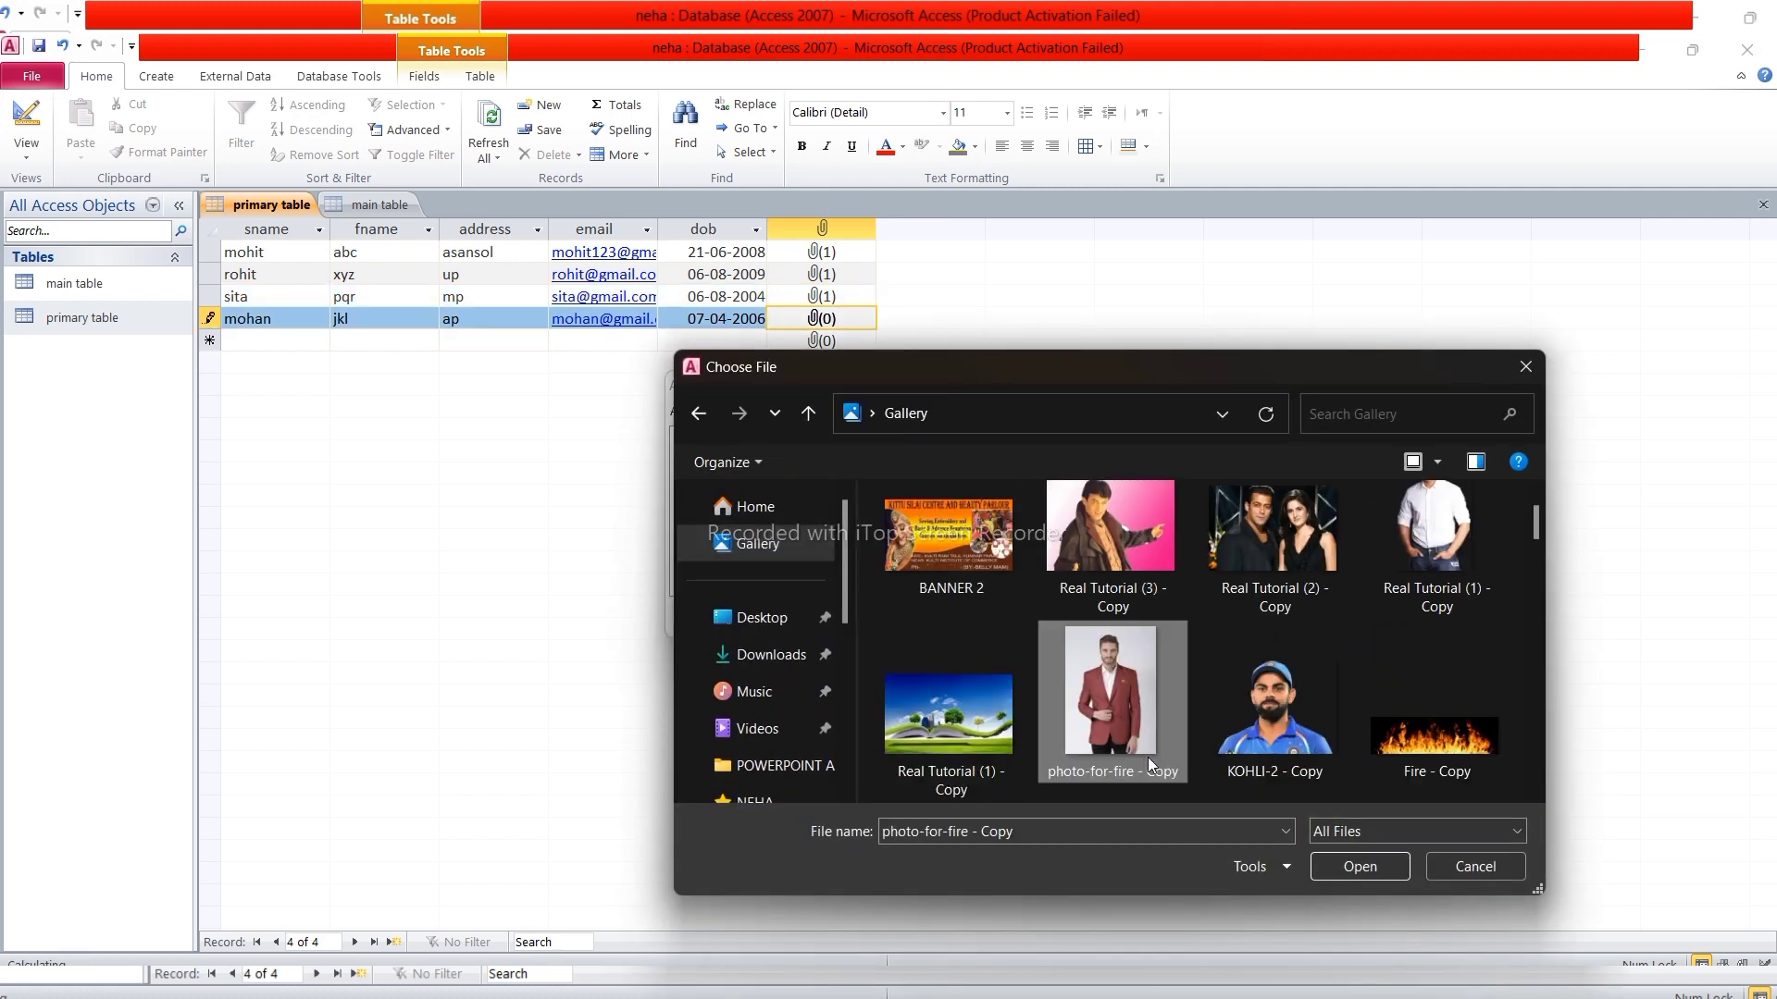
pyautogui.click(1357, 865)
pyautogui.click(1005, 609)
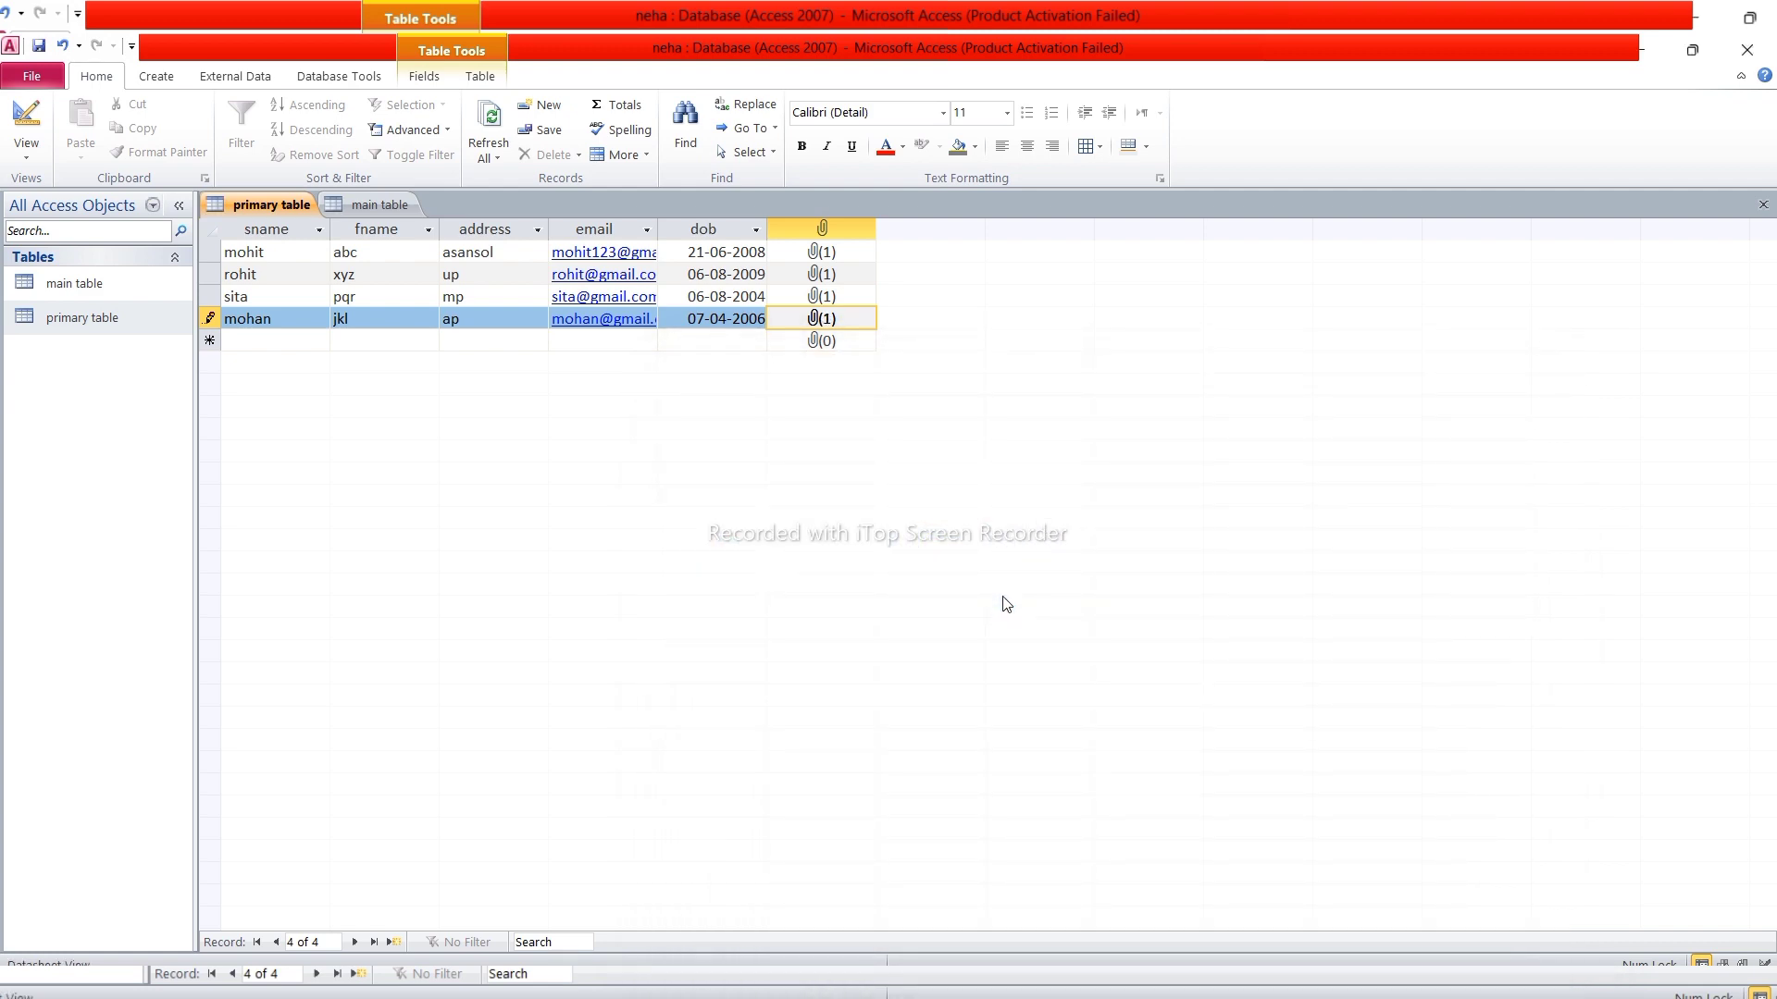
pyautogui.hotkey('ctrl', 's')
# Close both tables, set sname as main table's primary key in Design View, and close it
pyautogui.click(1766, 214)
pyautogui.click(1767, 215)
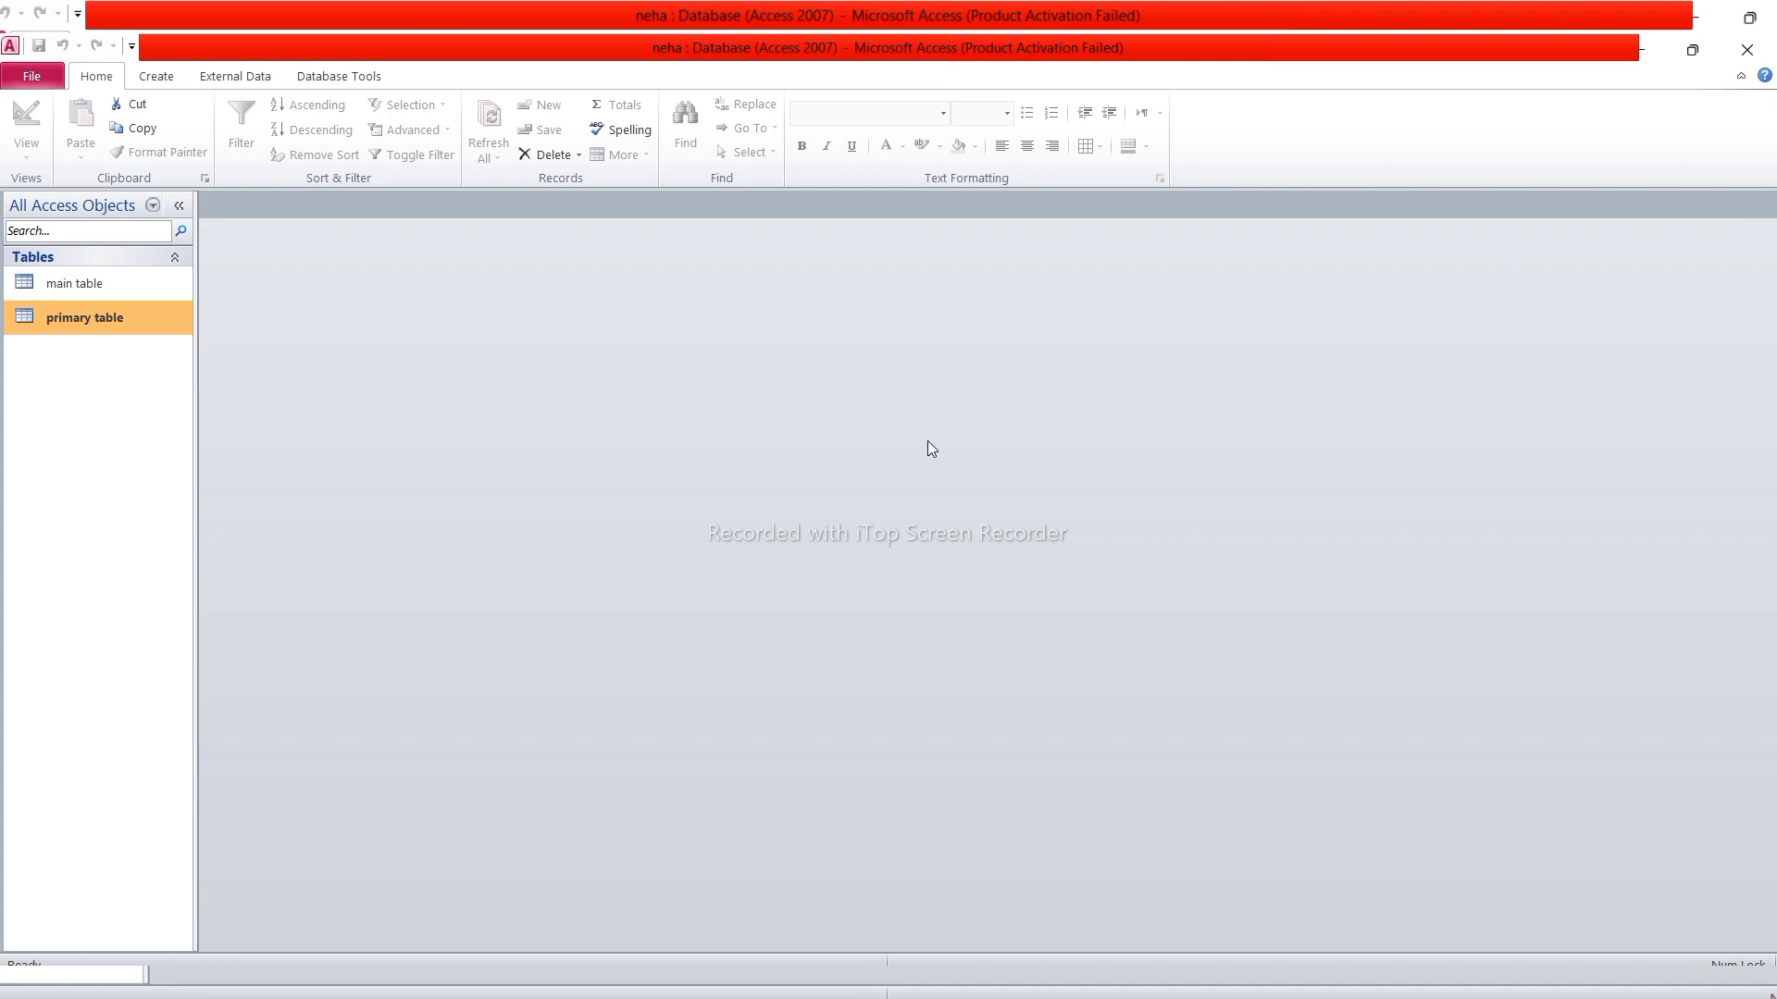
pyautogui.click(118, 283)
pyautogui.rightClick(118, 283)
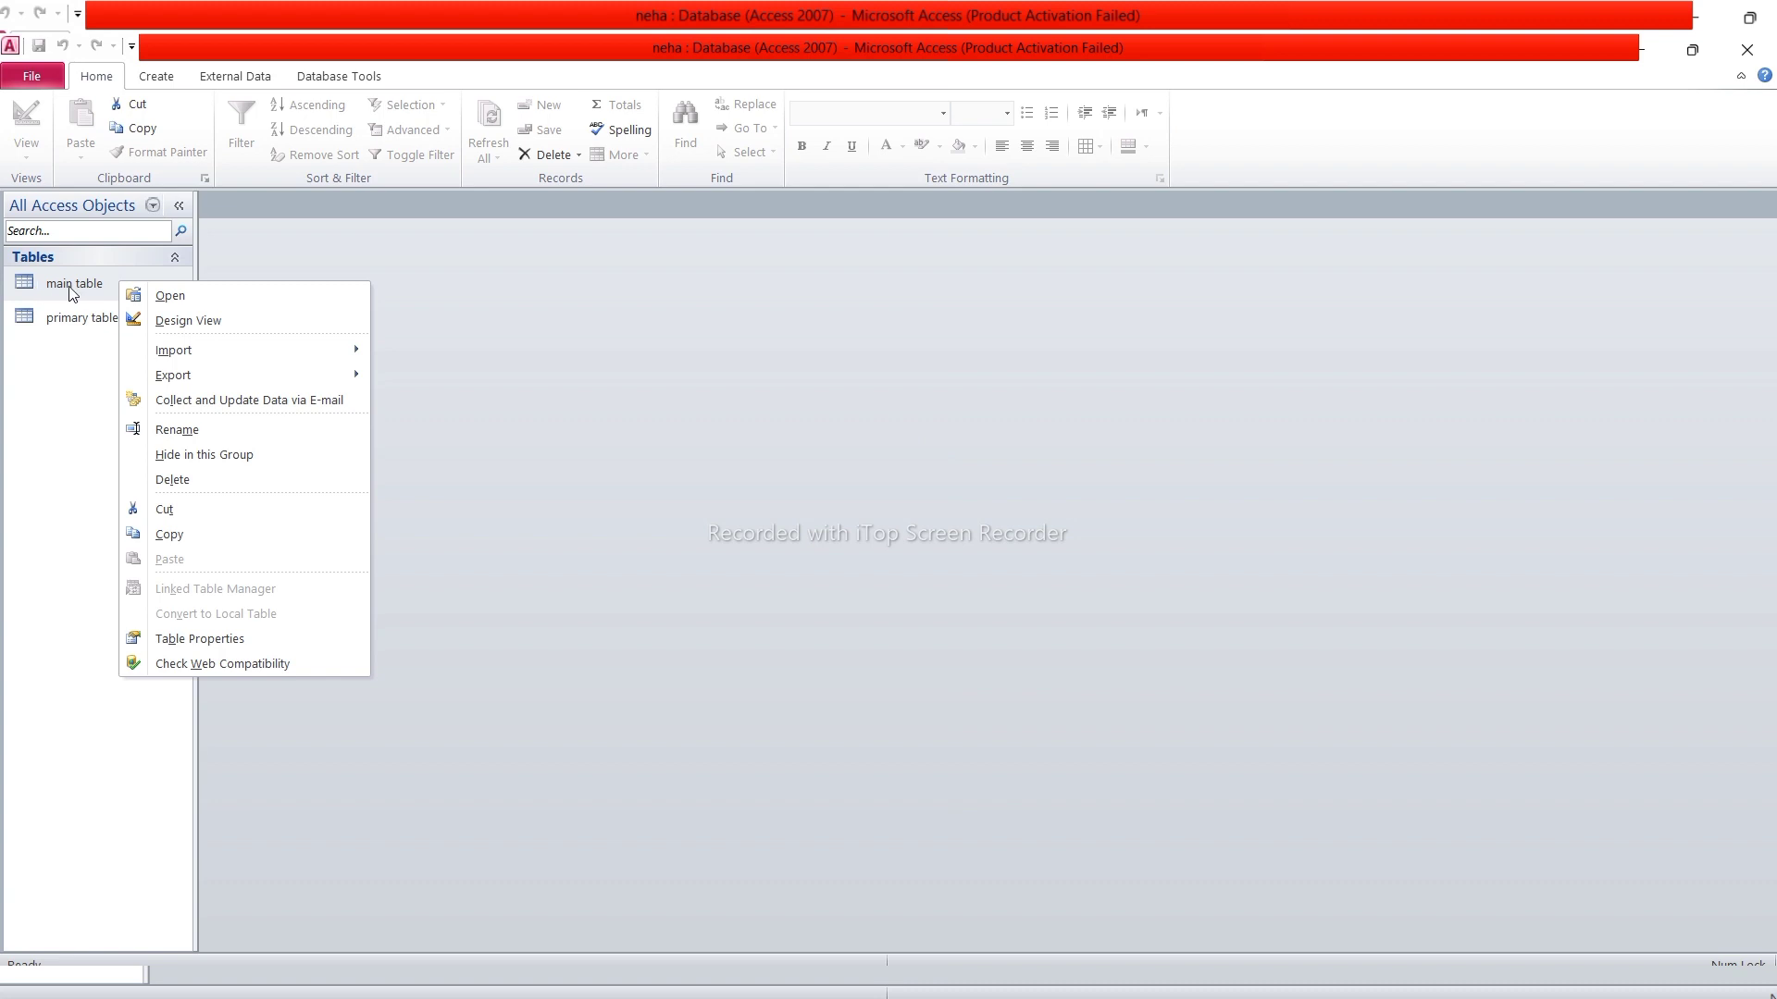
pyautogui.click(218, 316)
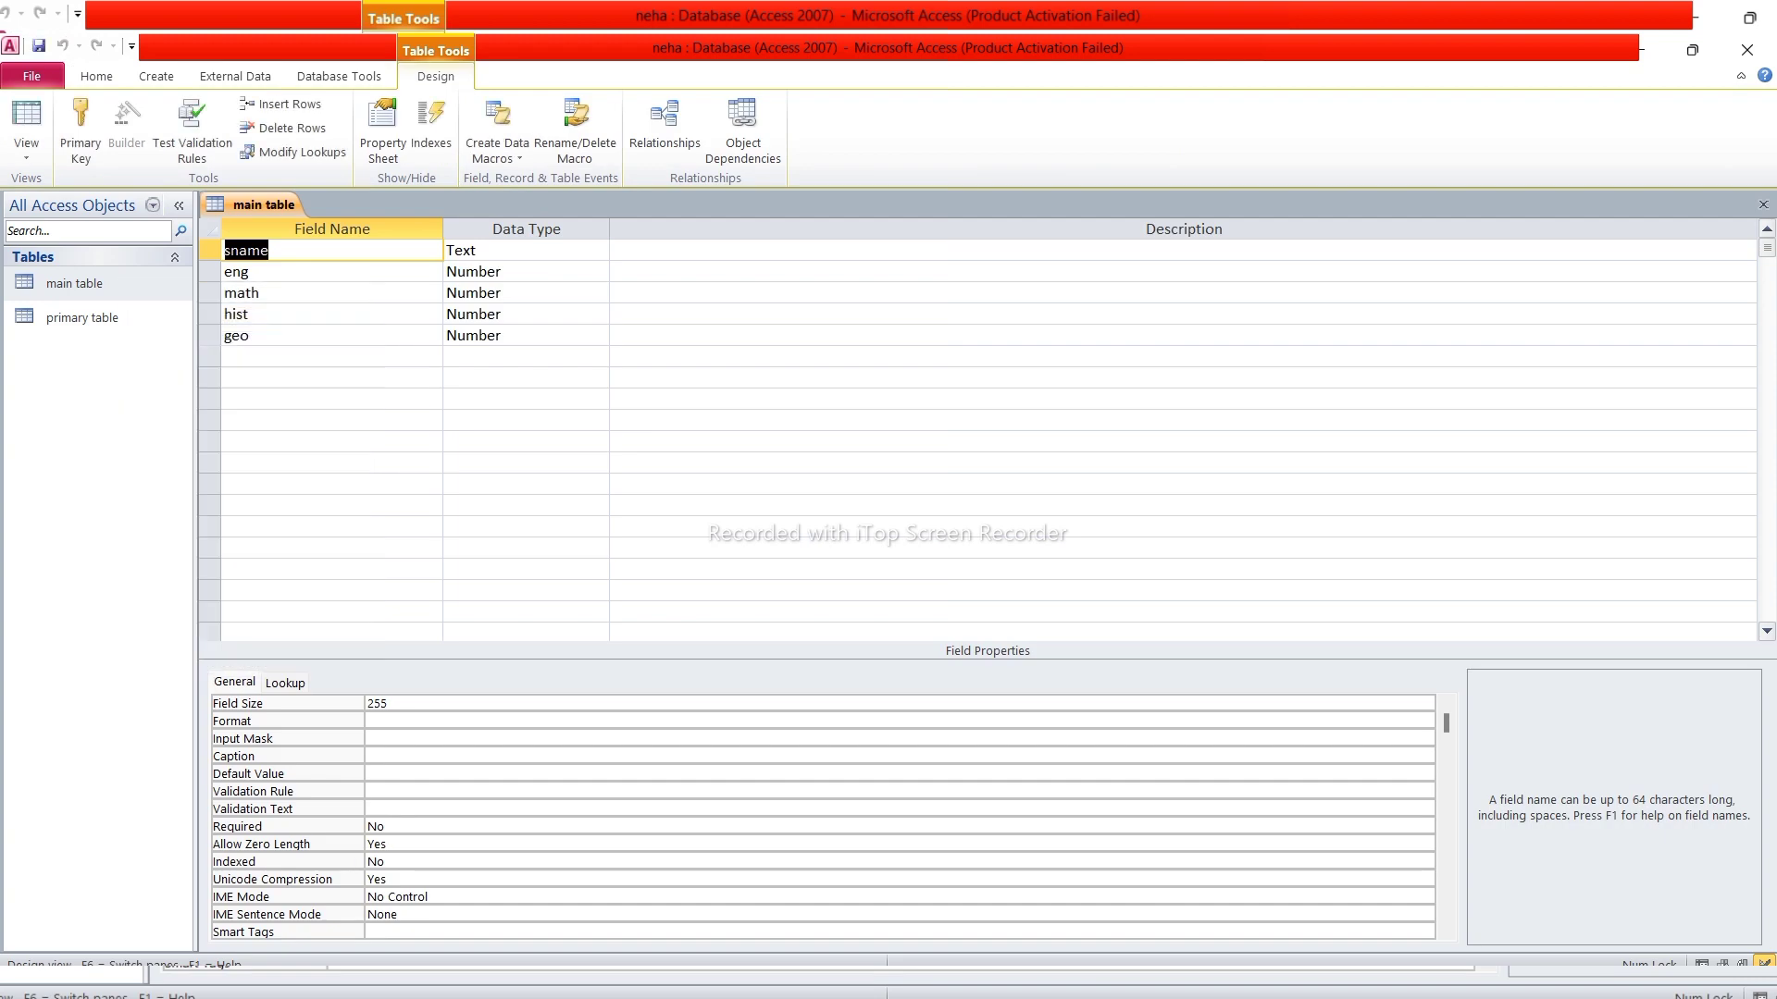
pyautogui.click(81, 132)
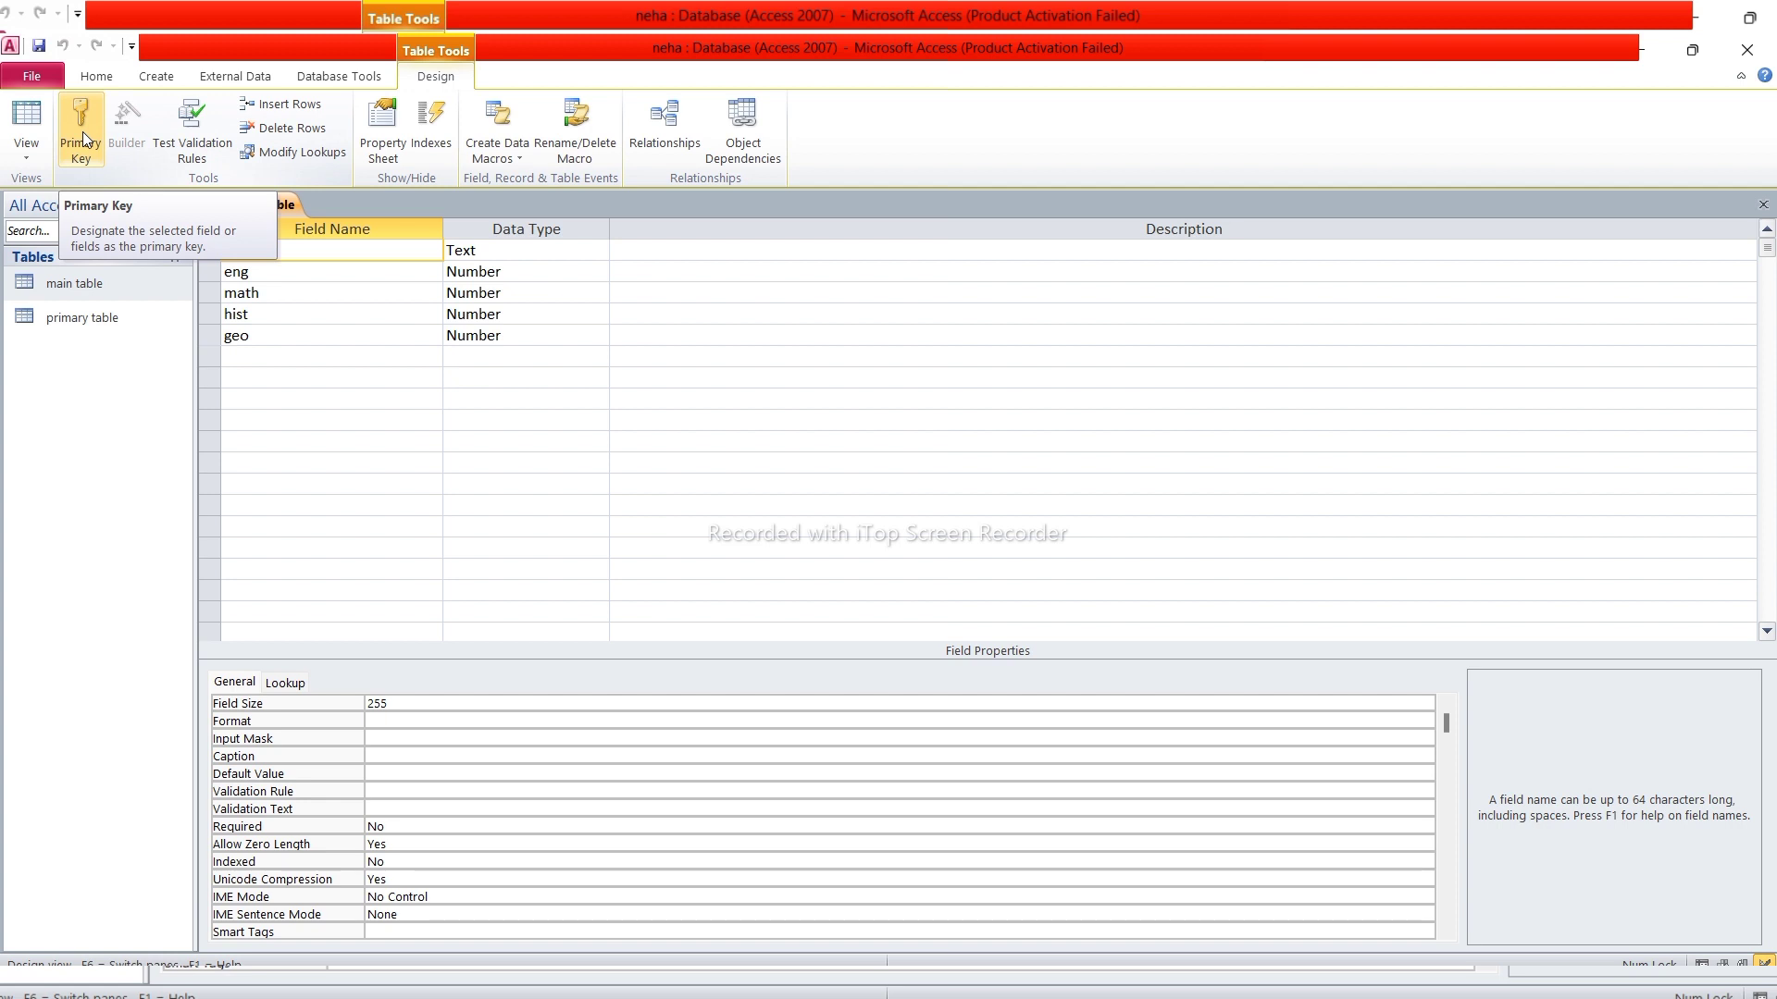
pyautogui.click(81, 131)
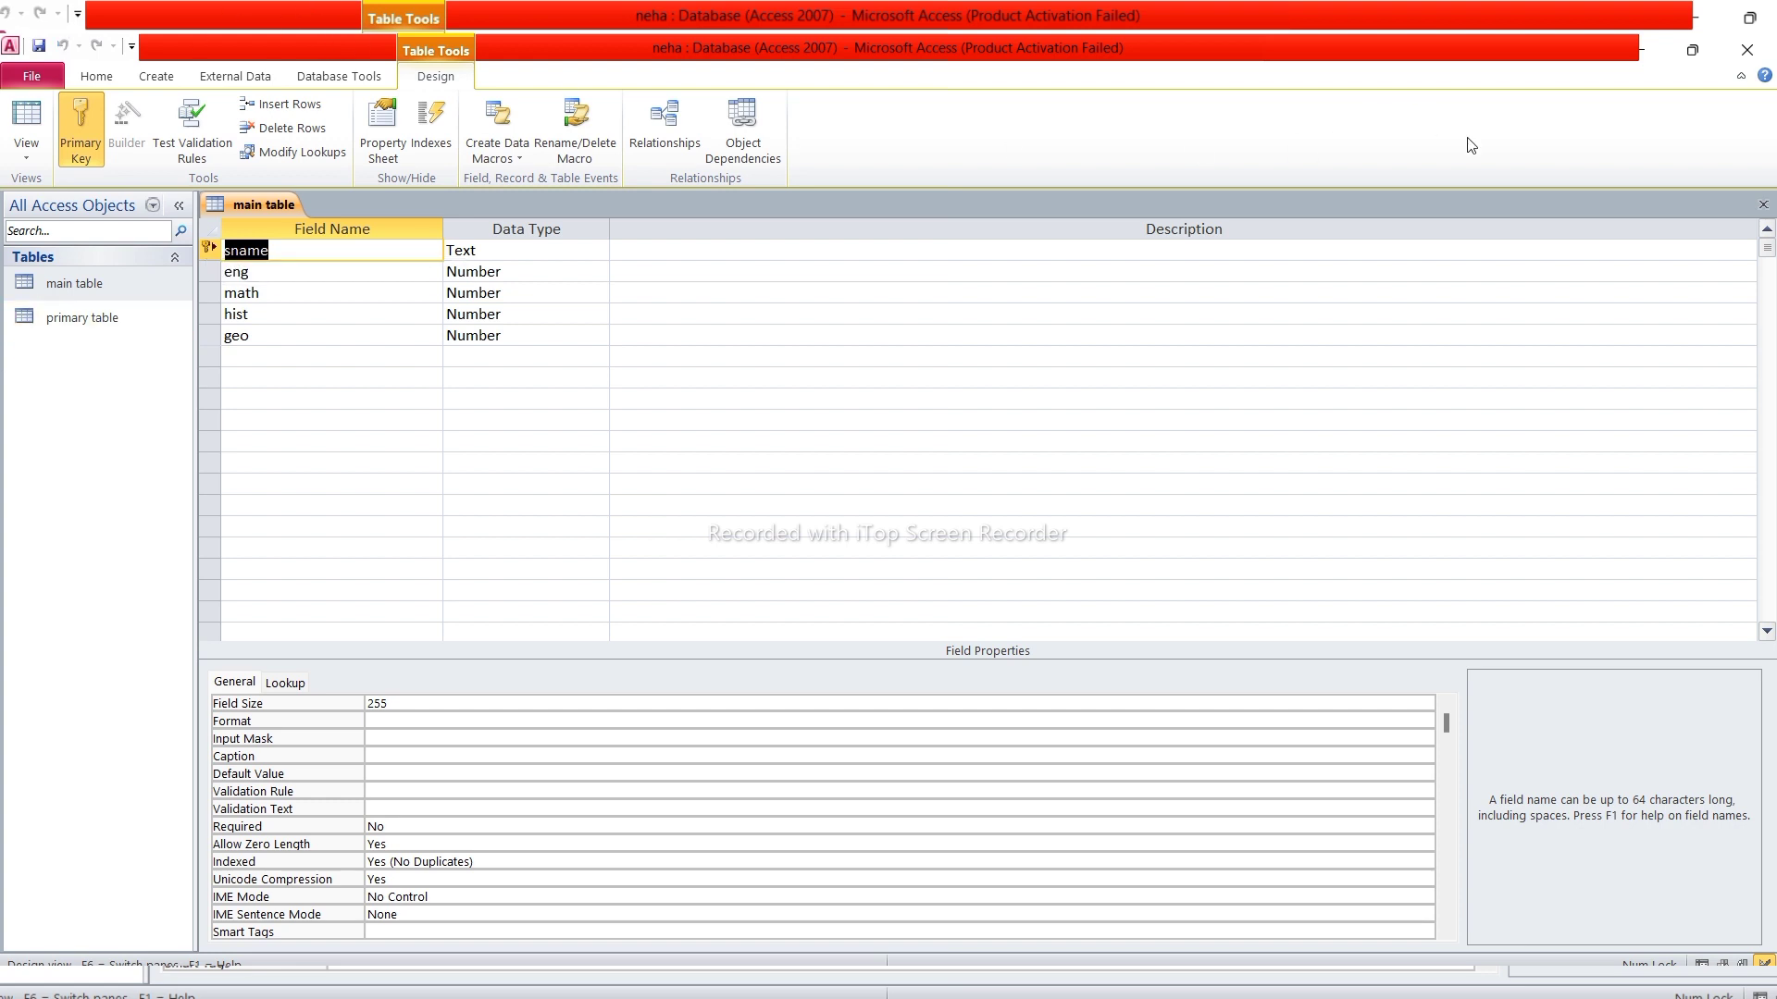
pyautogui.click(1763, 205)
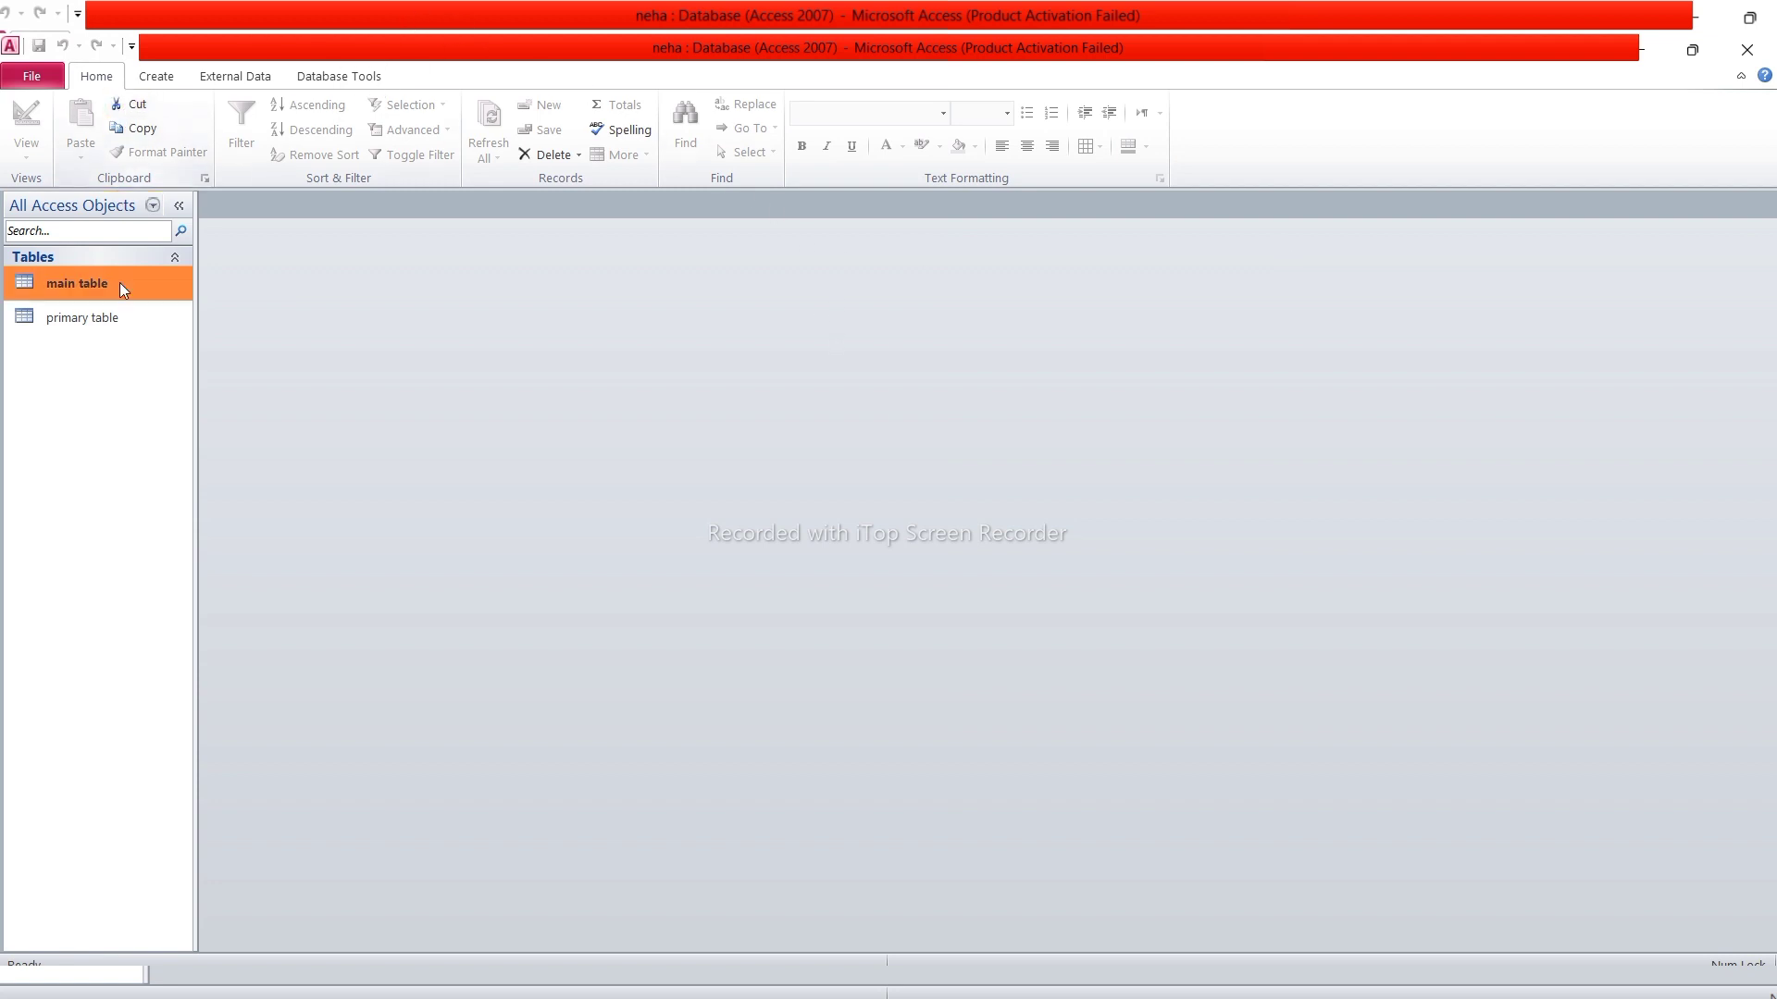
# Open Relationships from Database Tools and add main table and primary table
pyautogui.click(343, 76)
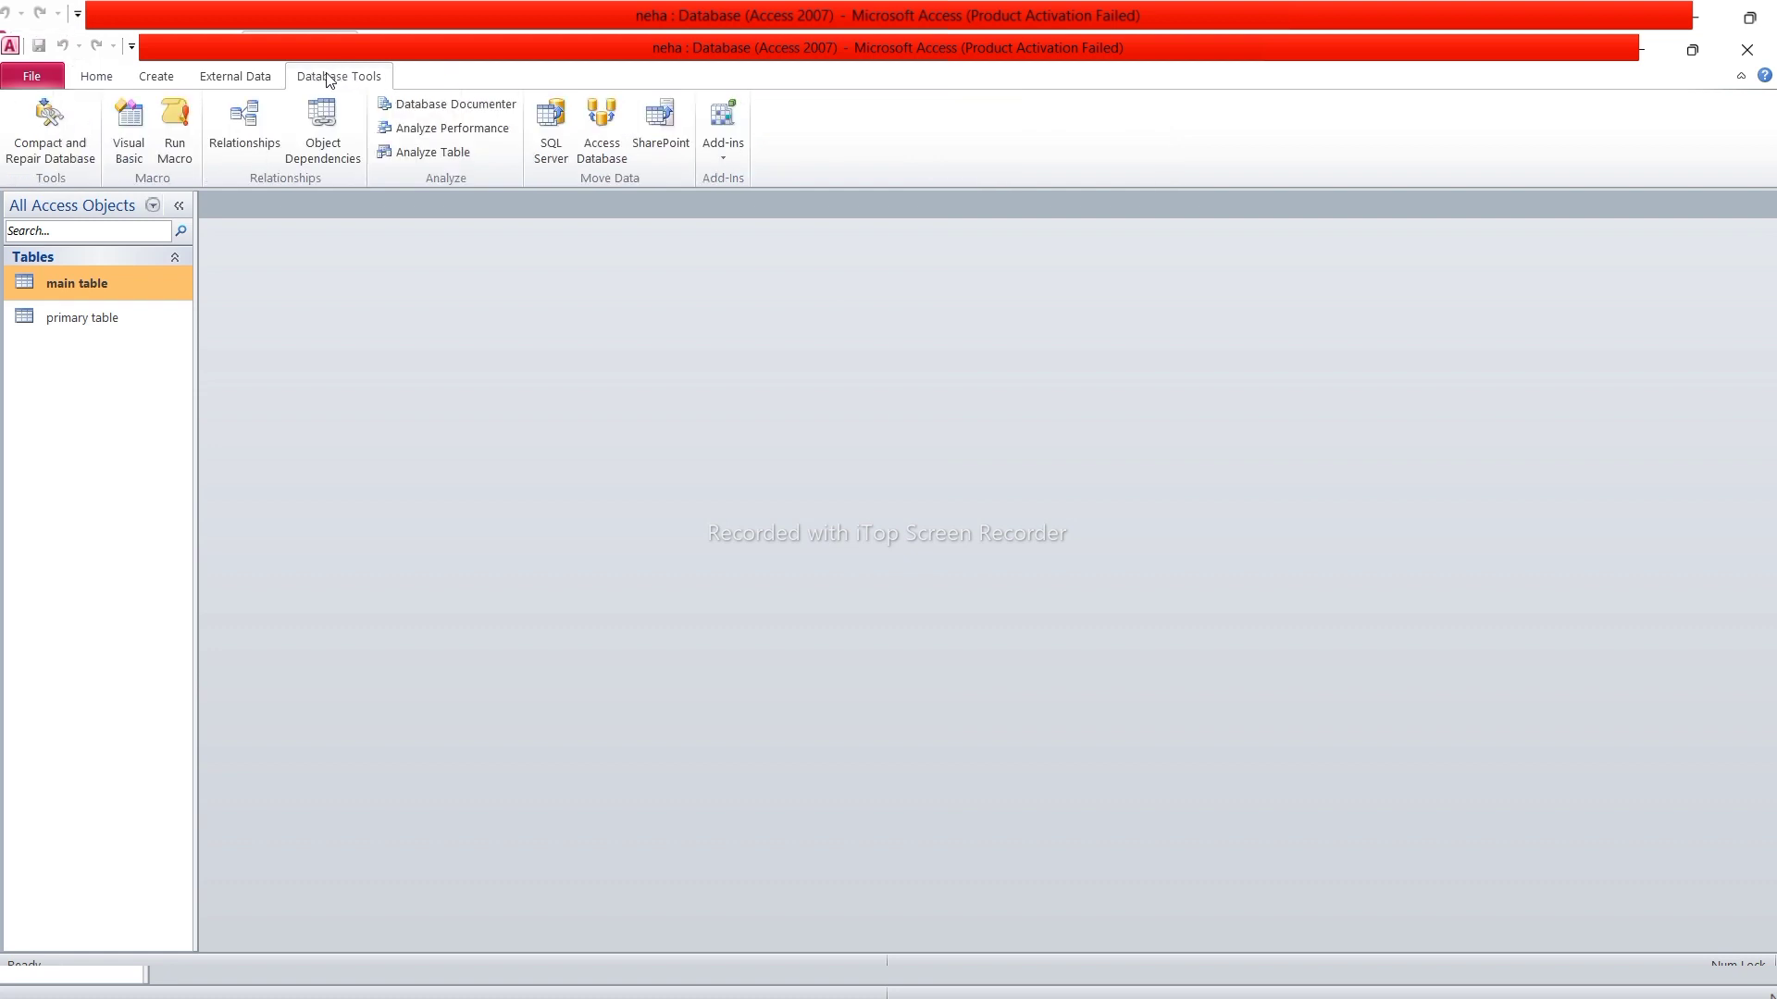
pyautogui.click(263, 129)
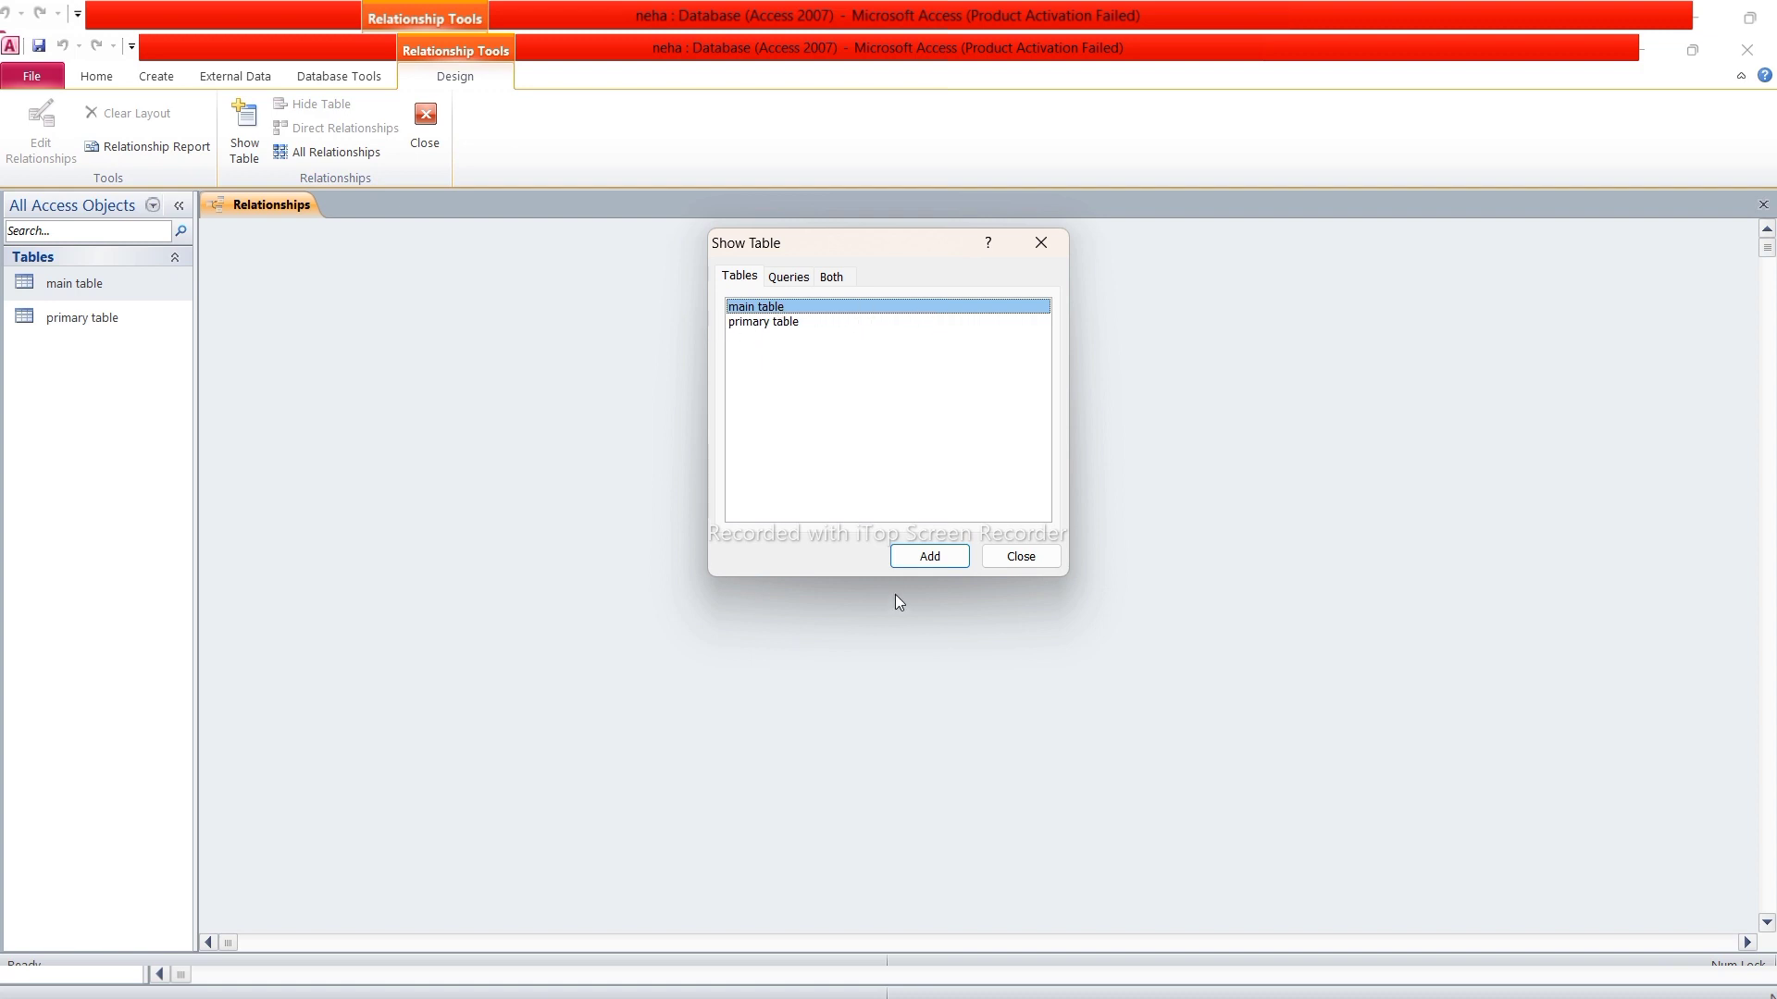
pyautogui.click(924, 561)
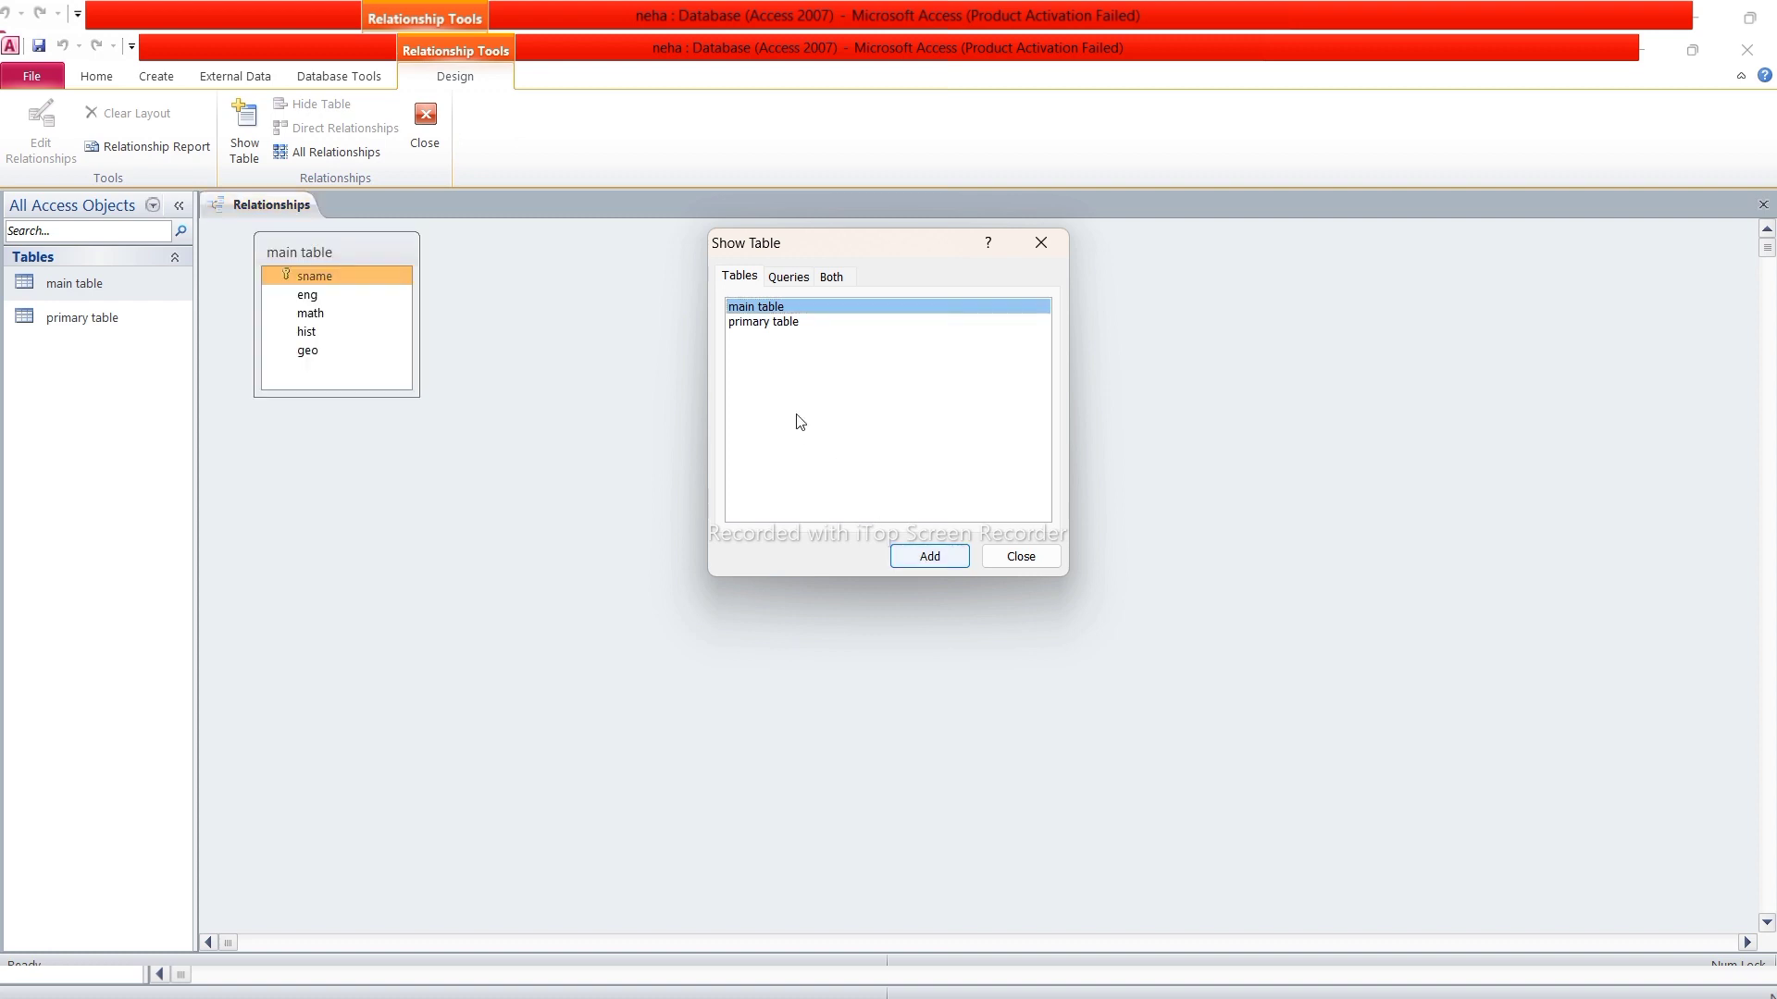
pyautogui.click(796, 324)
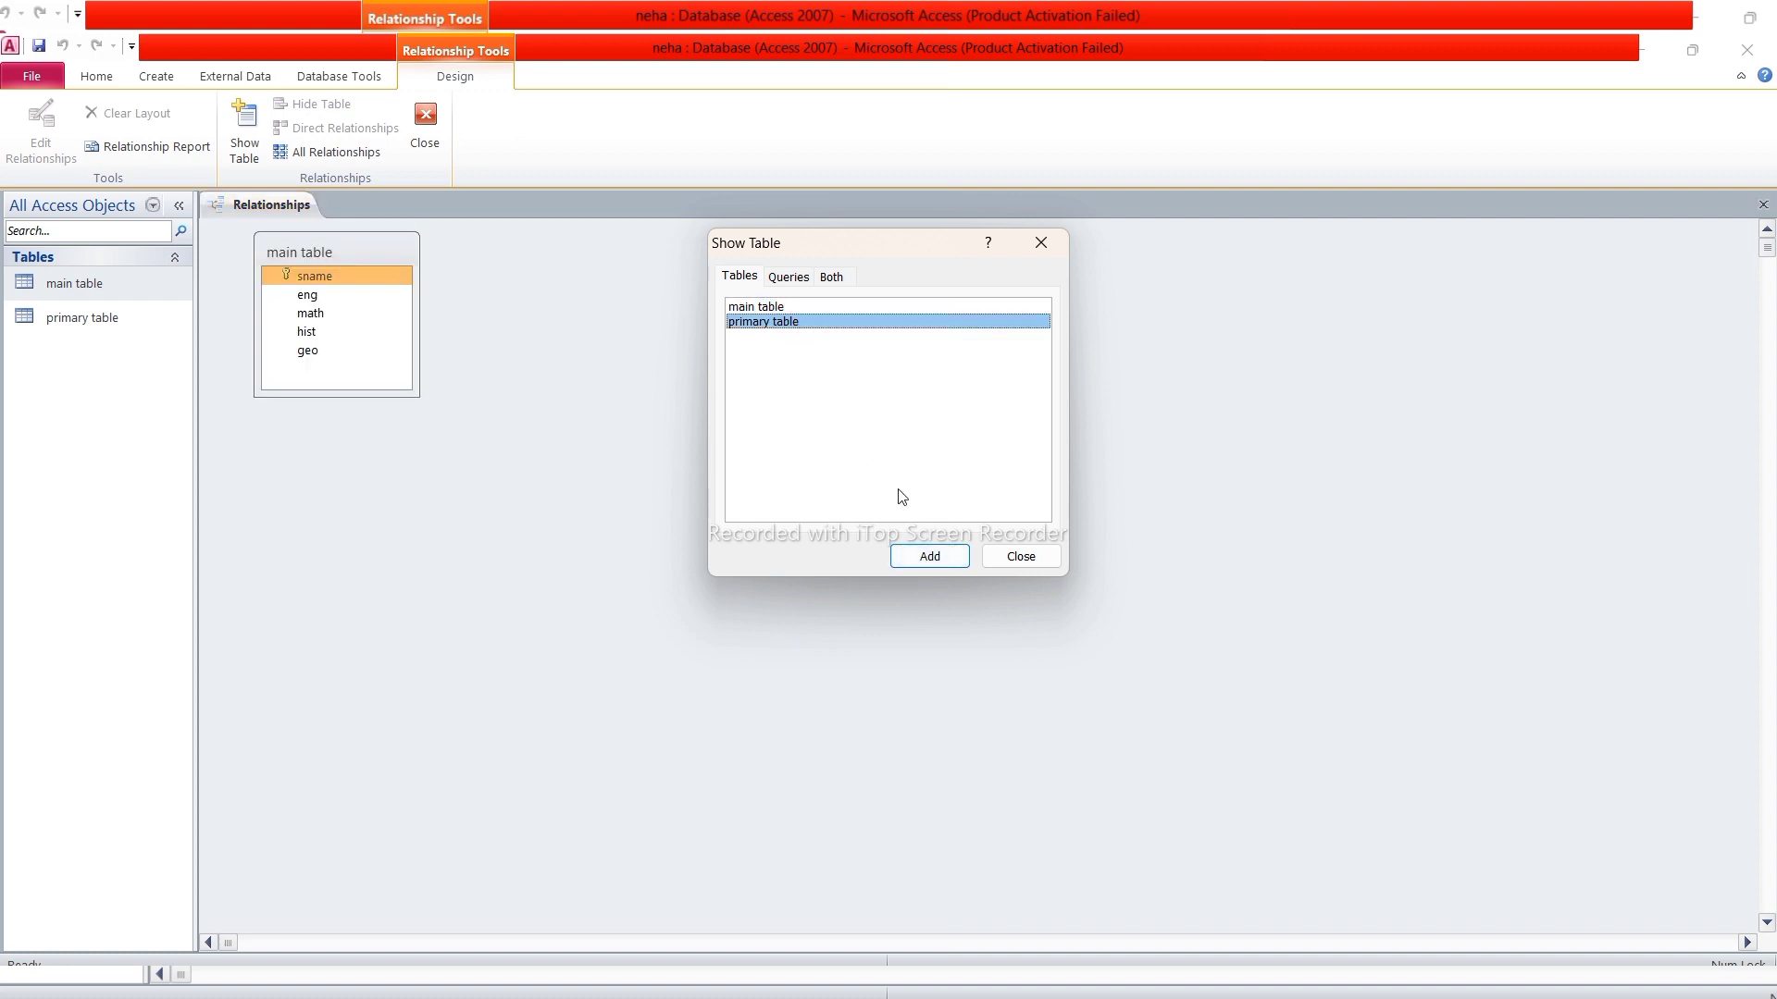
pyautogui.click(931, 559)
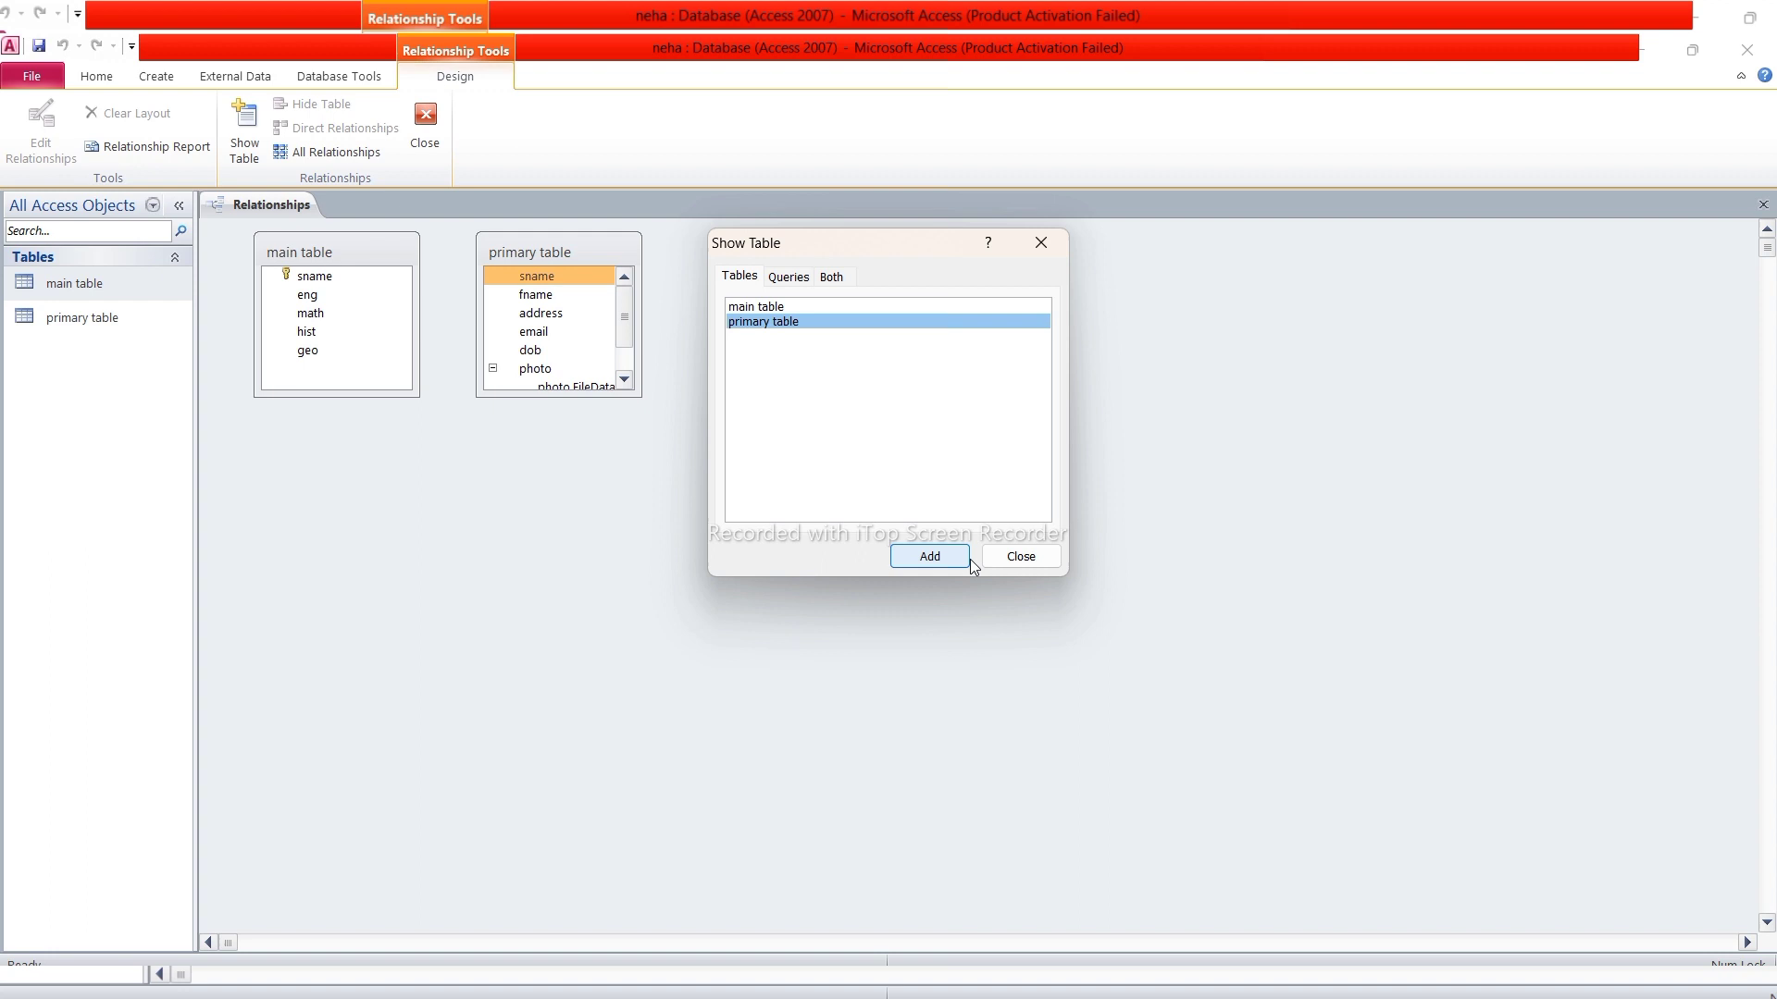
pyautogui.click(1019, 558)
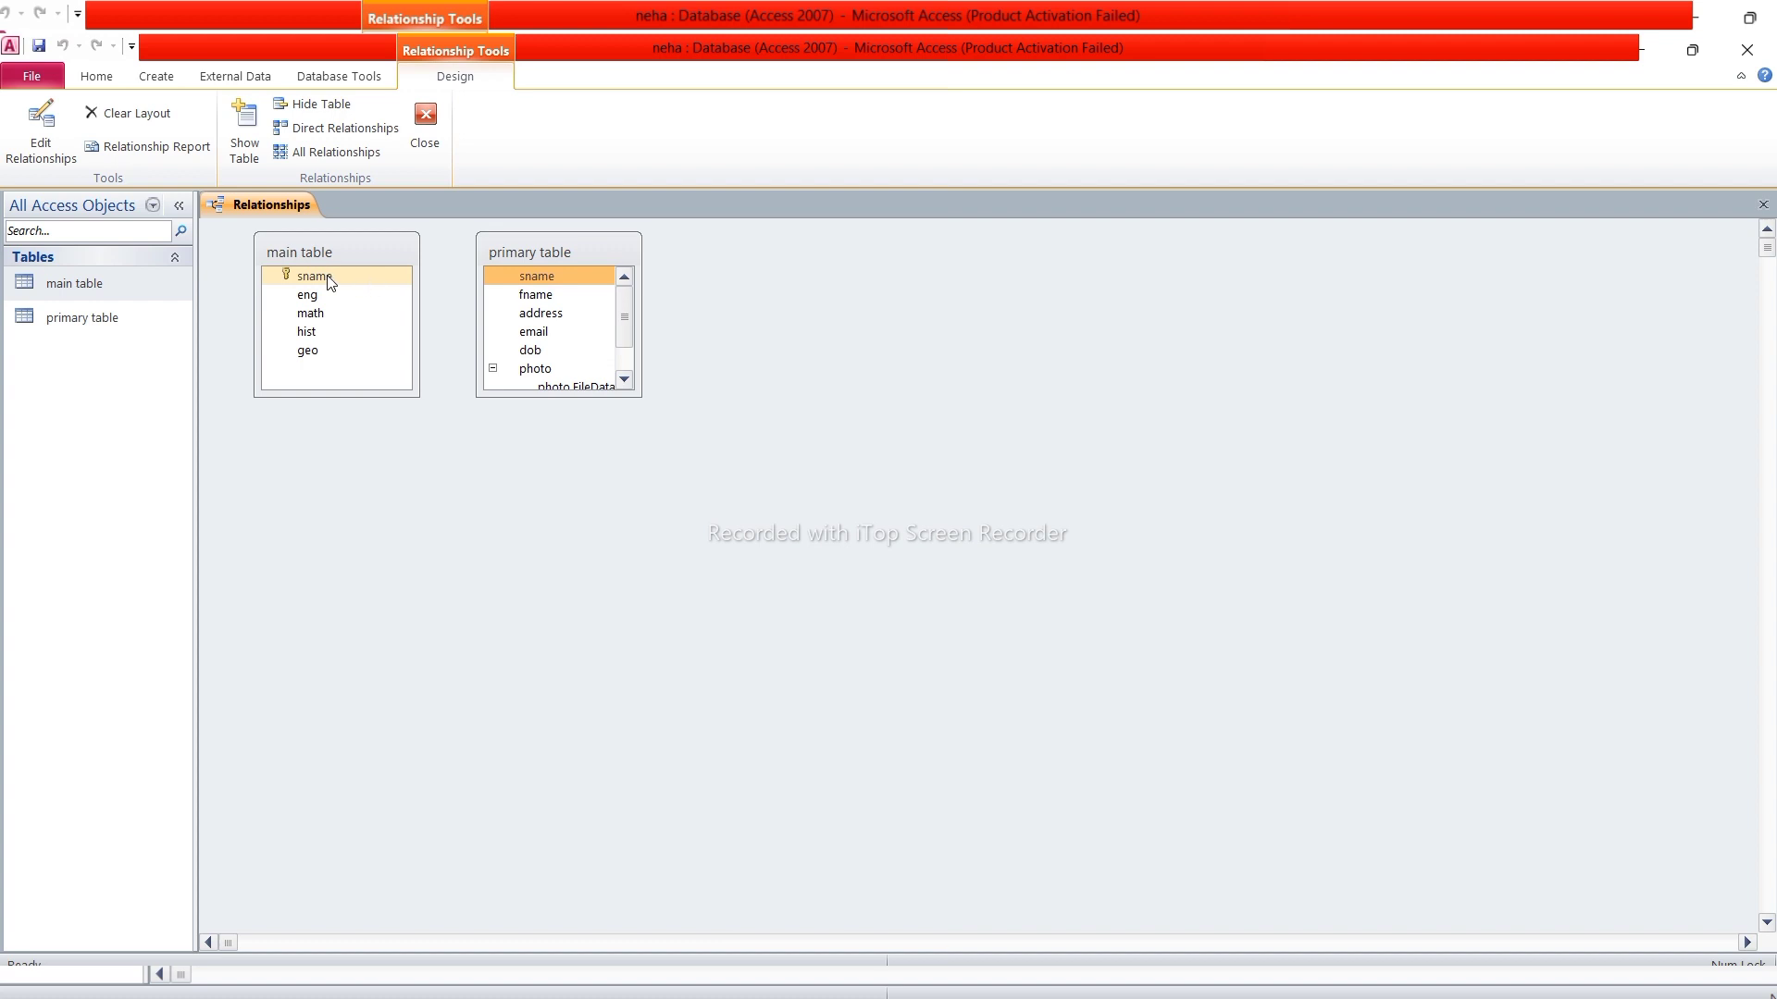
# Create a relationship joining sname in main table to sname in primary table, then close Relationships
pyautogui.moveTo(329, 280); pyautogui.dragTo(539, 280)
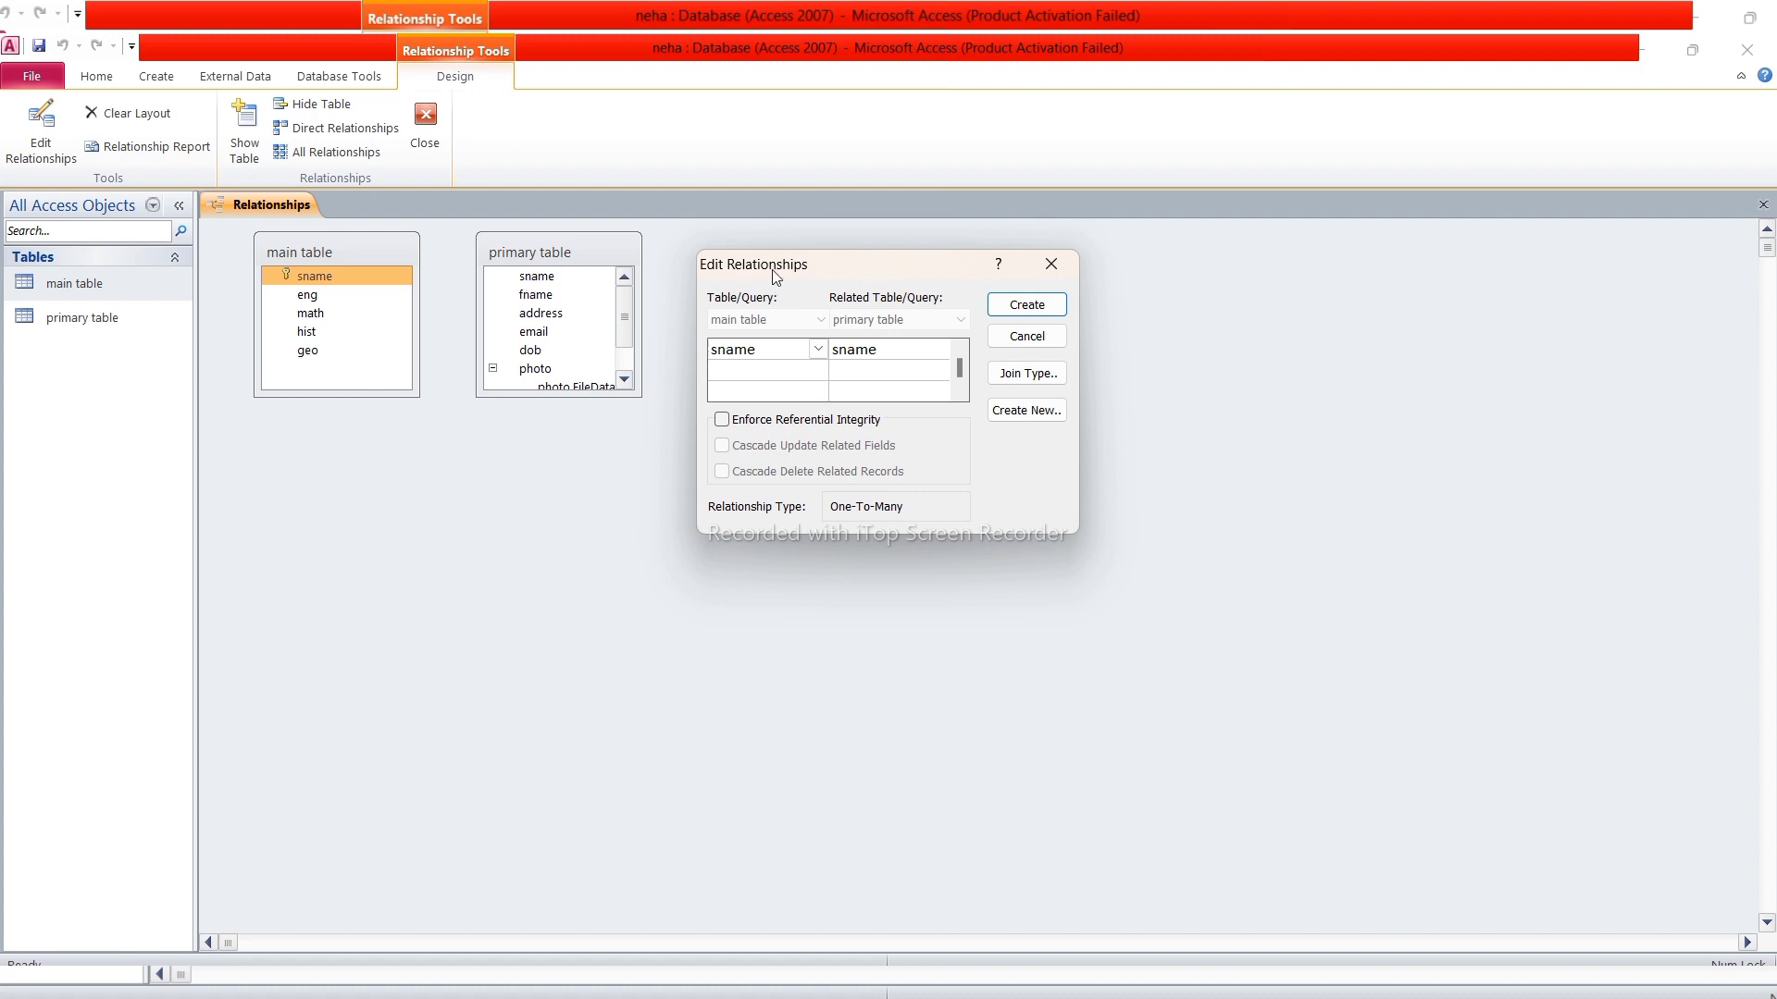
pyautogui.click(1027, 308)
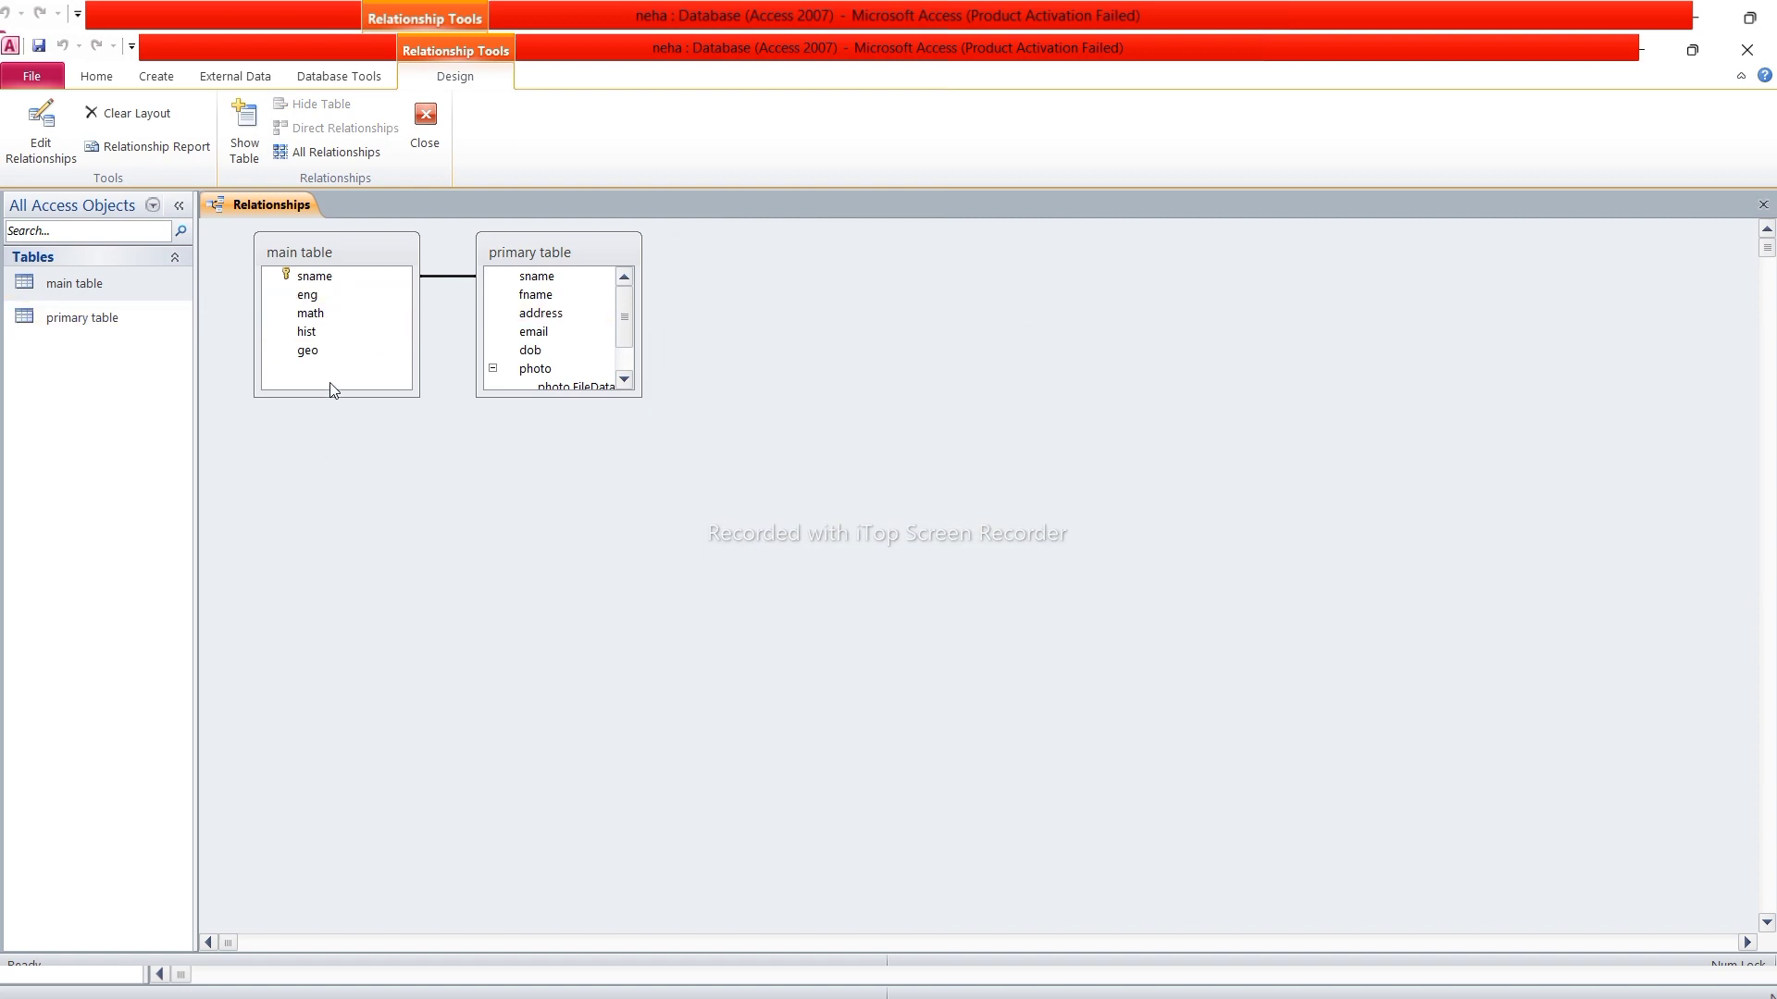
pyautogui.hotkey('ctrl', 'w')
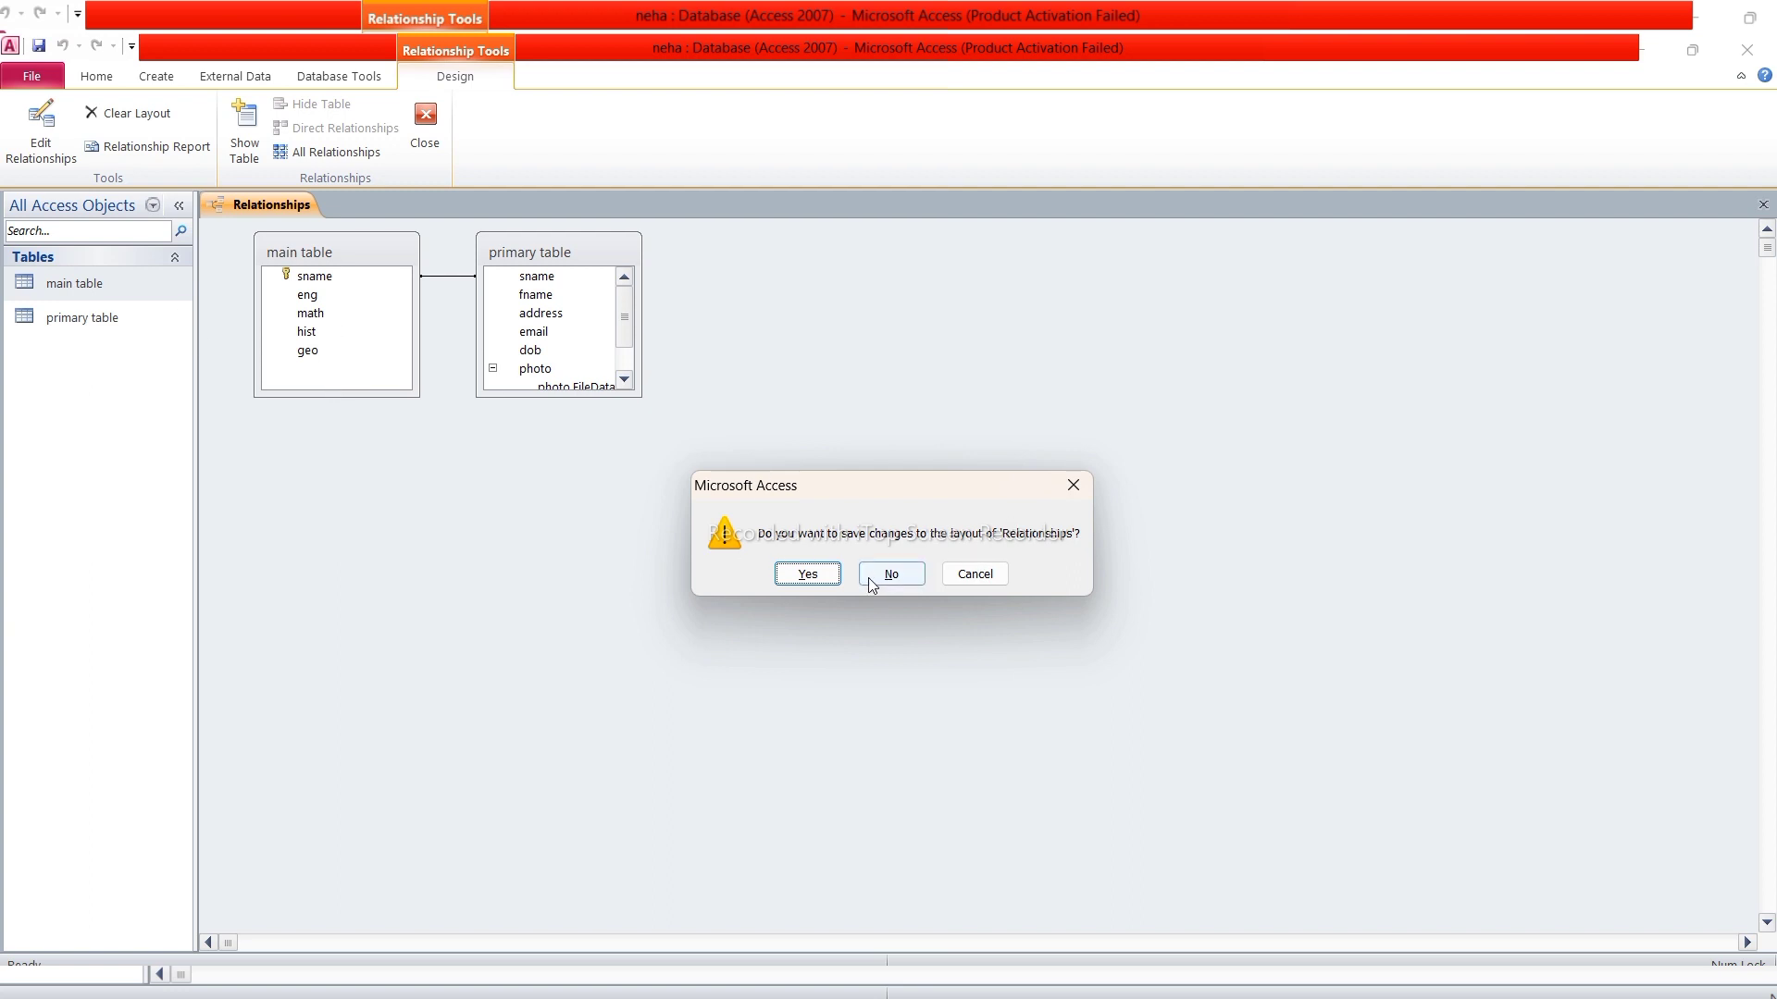
pyautogui.click(818, 580)
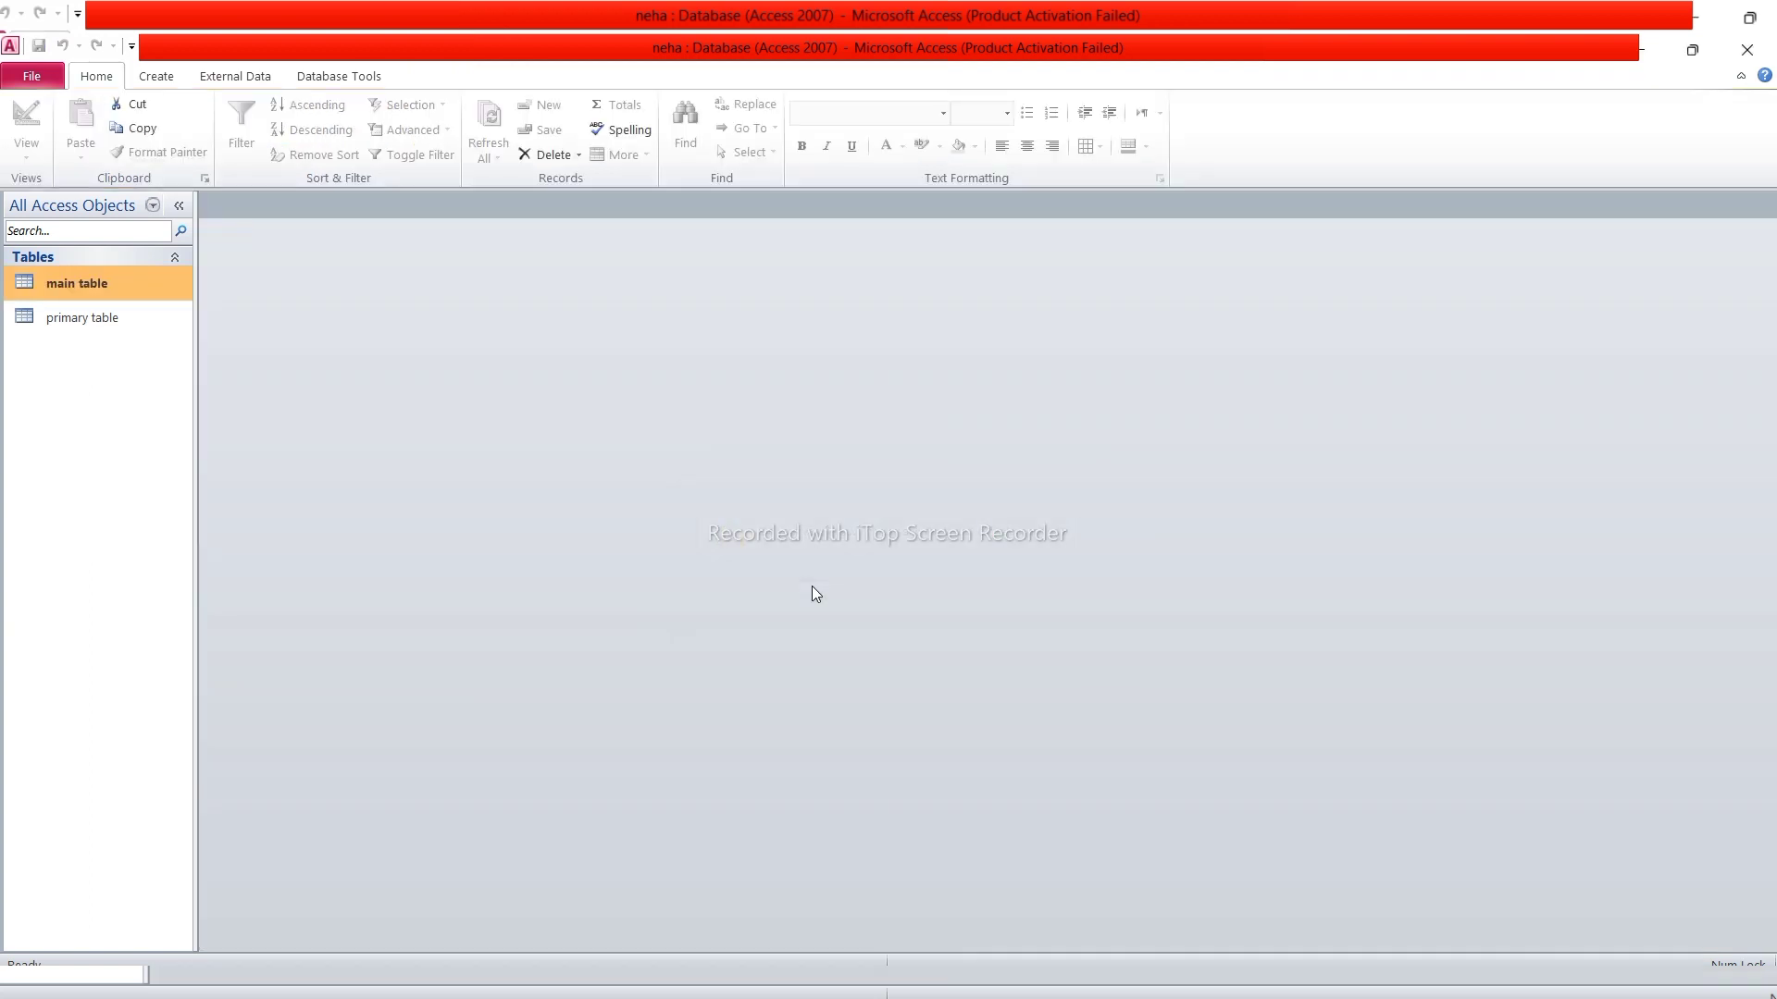
# Open main table and expand each student's subdatasheet in turn, mohan through sita
pyautogui.rightClick(114, 278)
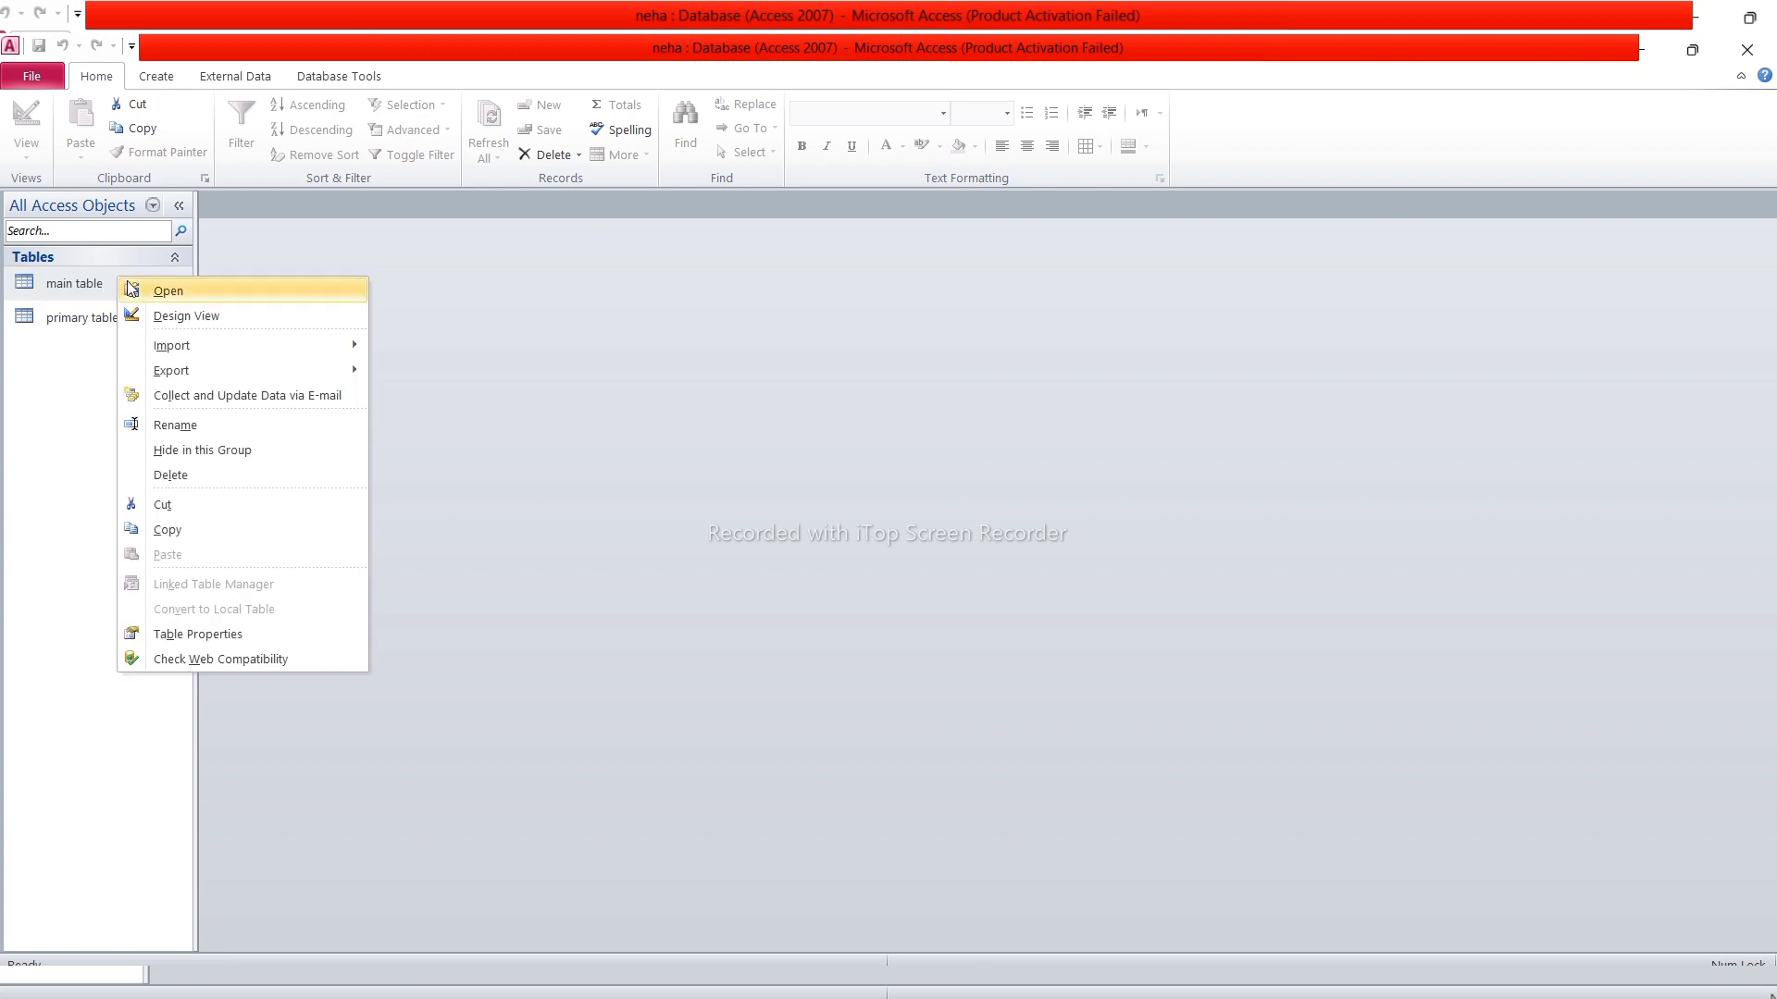
pyautogui.click(197, 291)
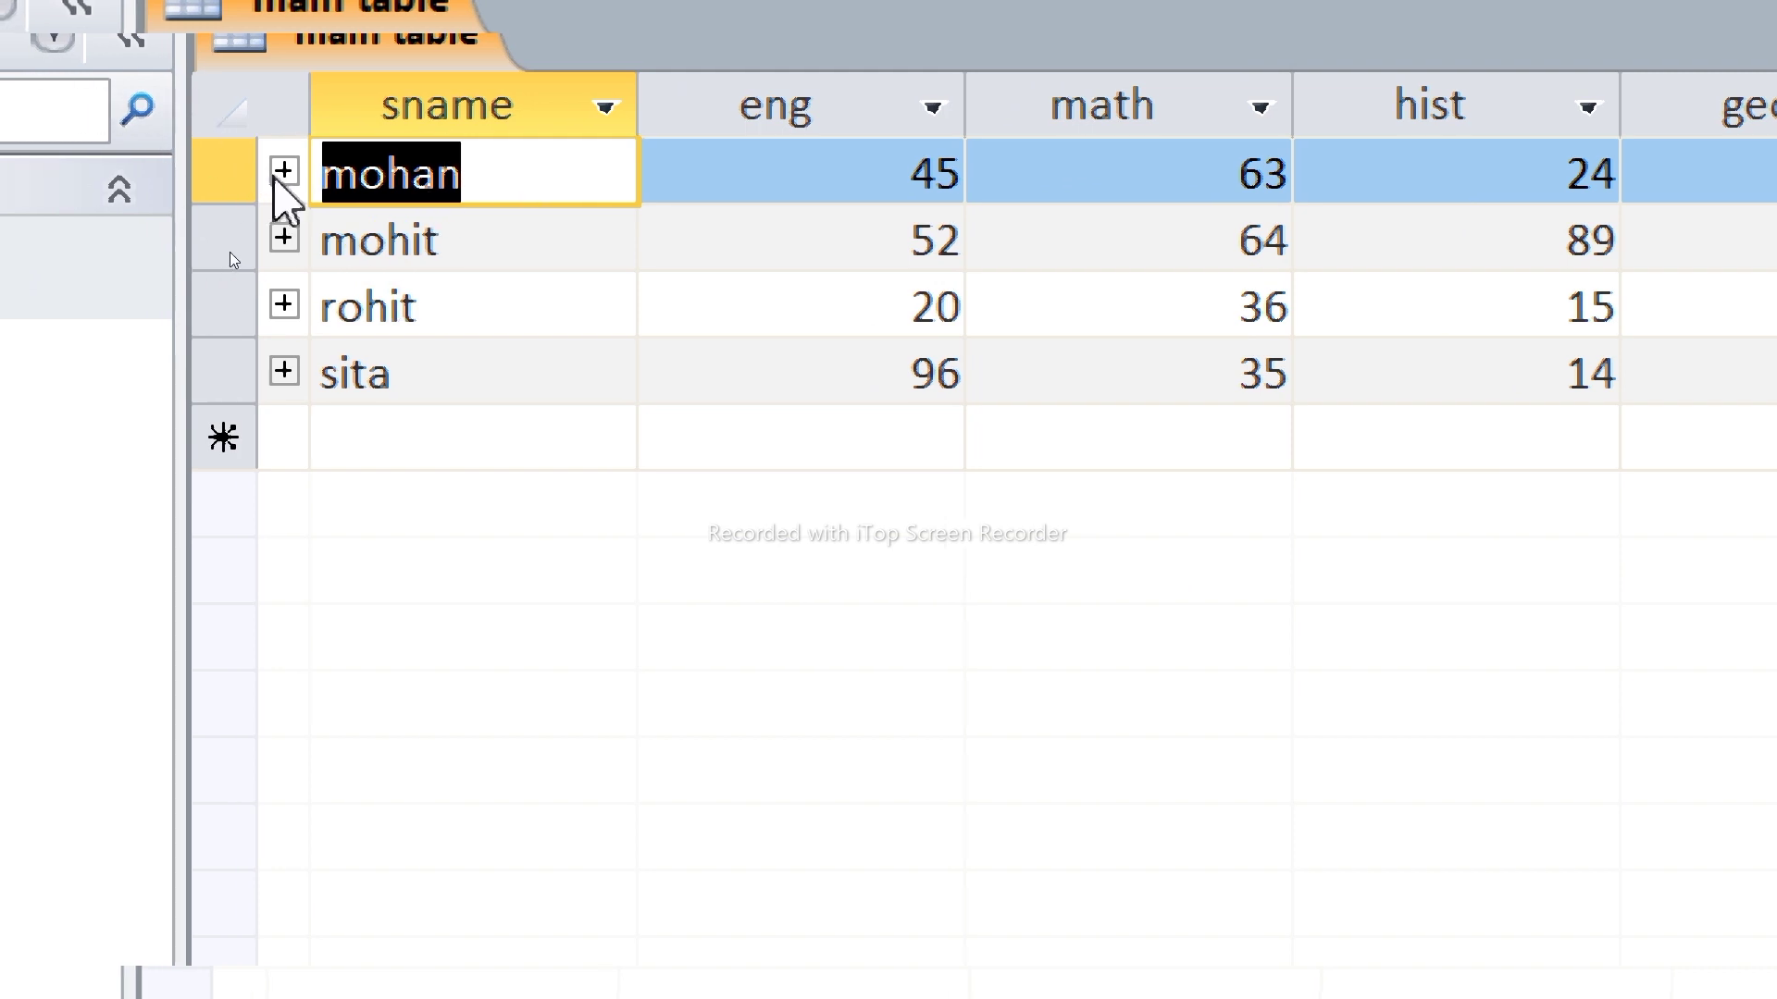
pyautogui.click(277, 176)
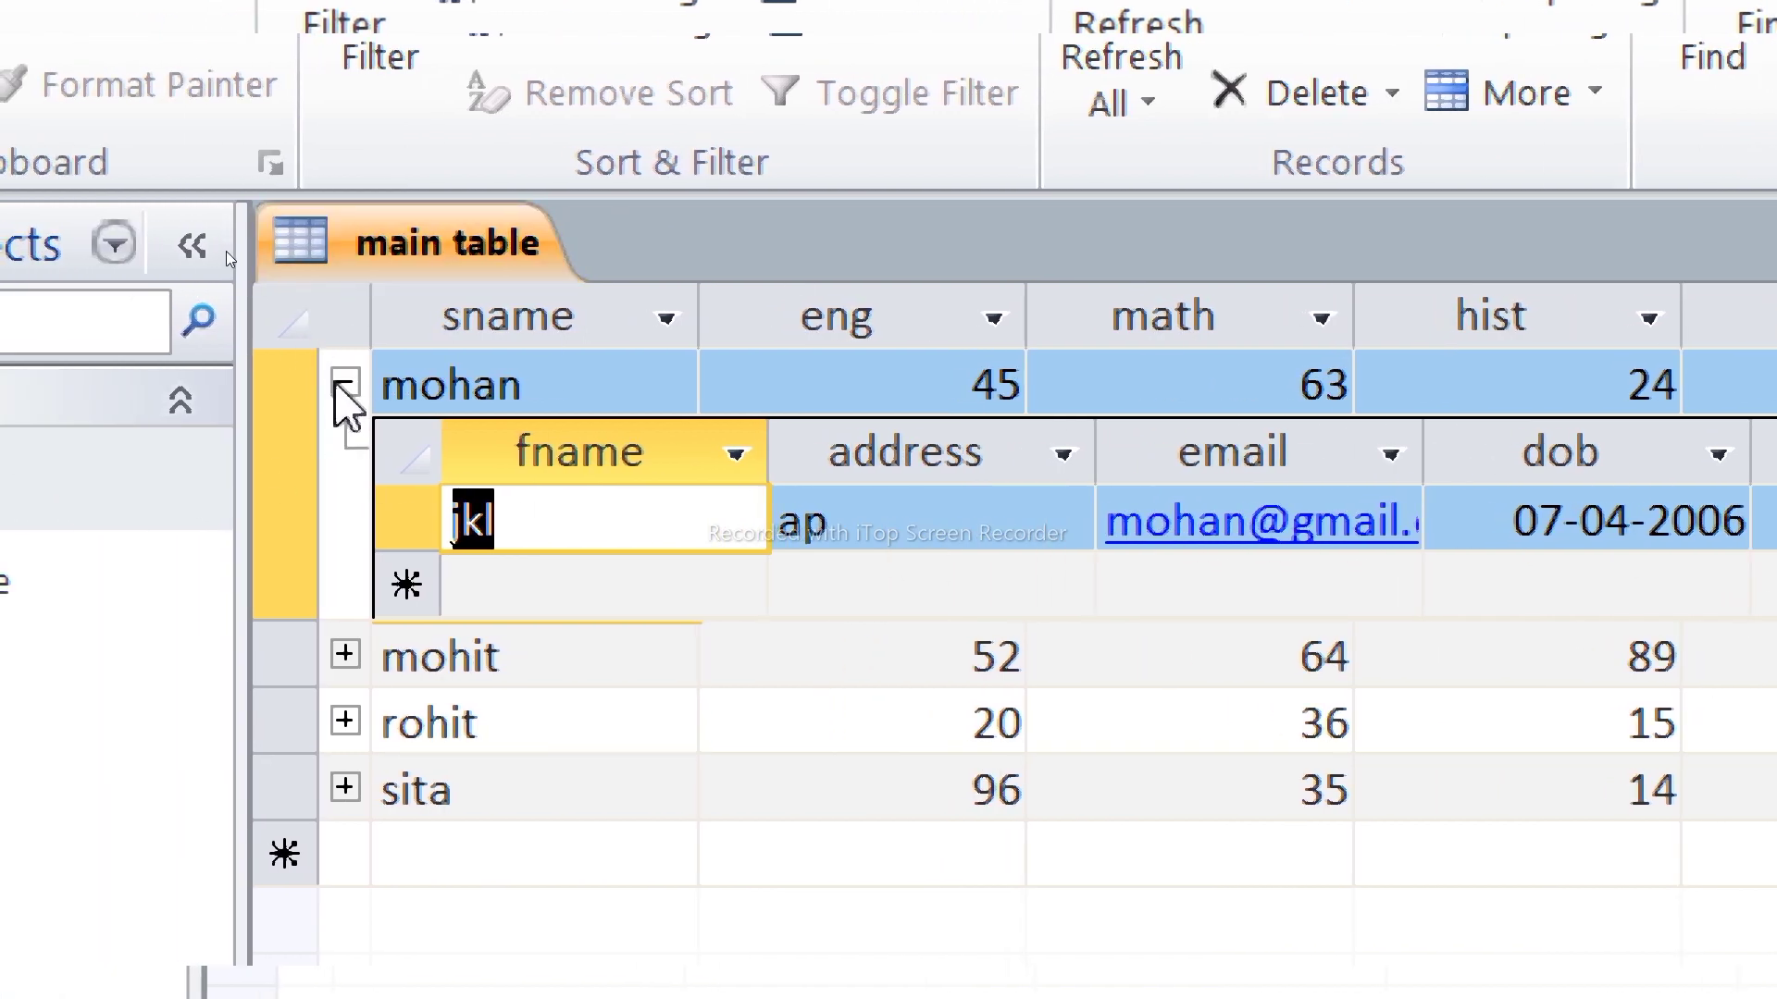
pyautogui.click(345, 383)
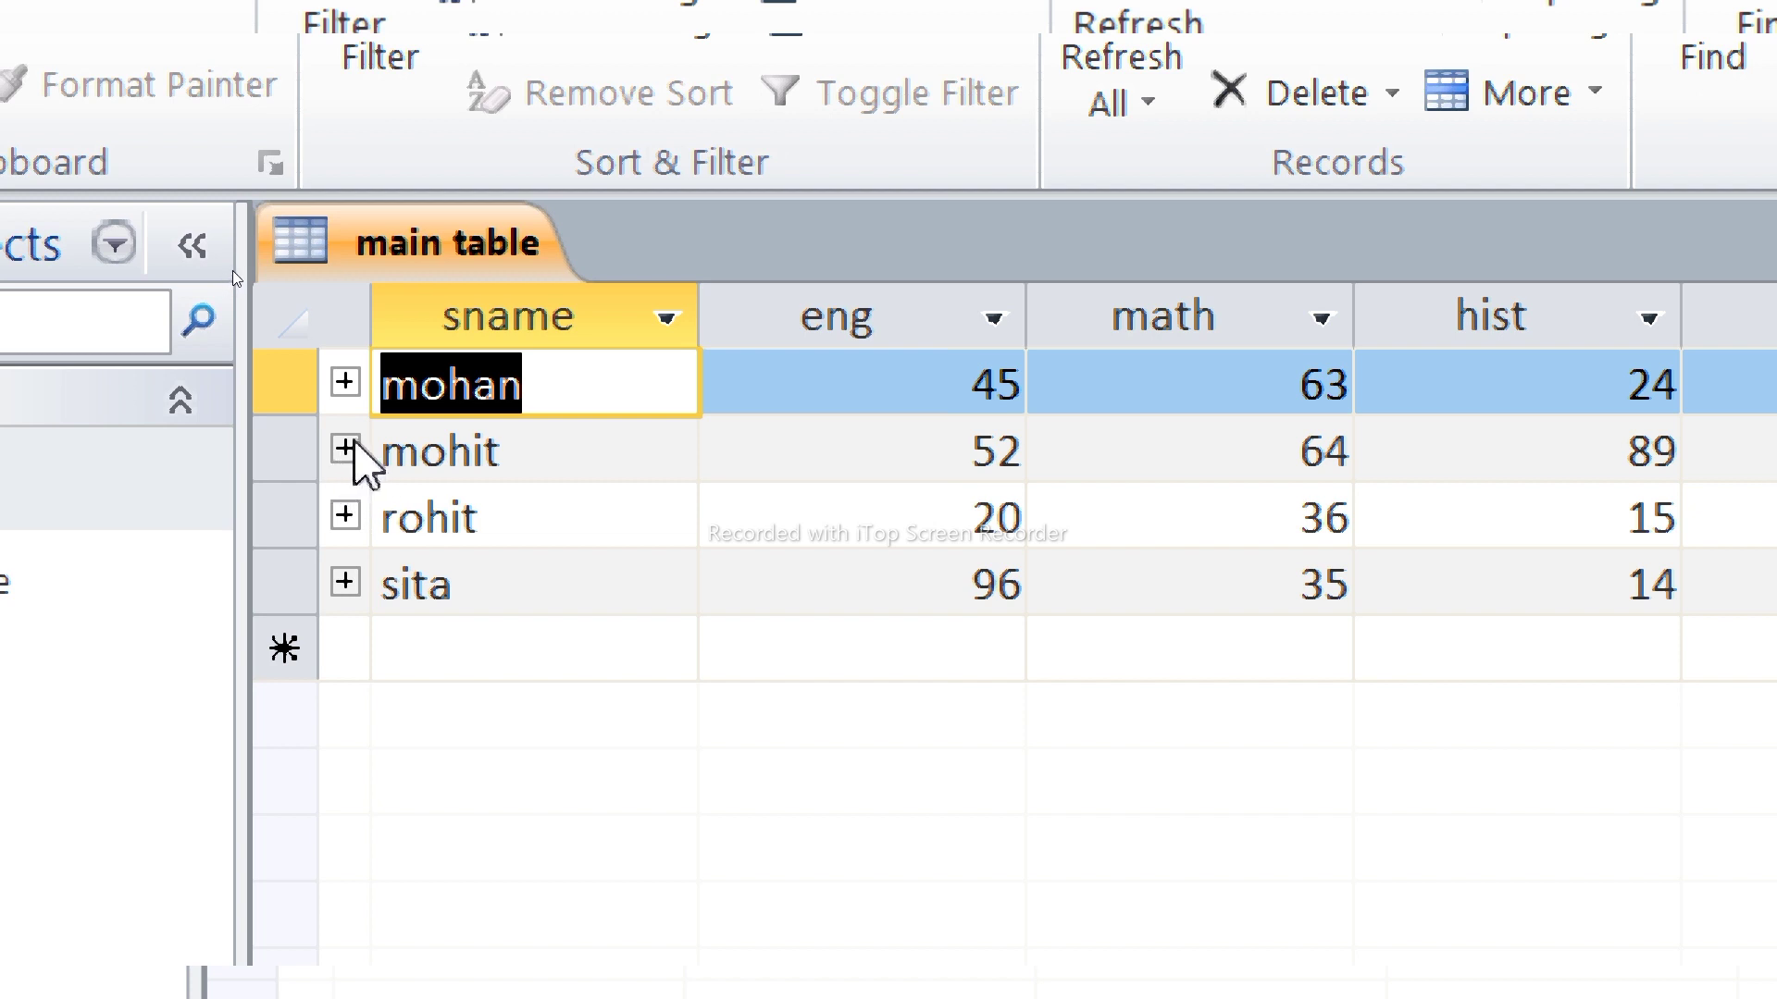
pyautogui.click(354, 443)
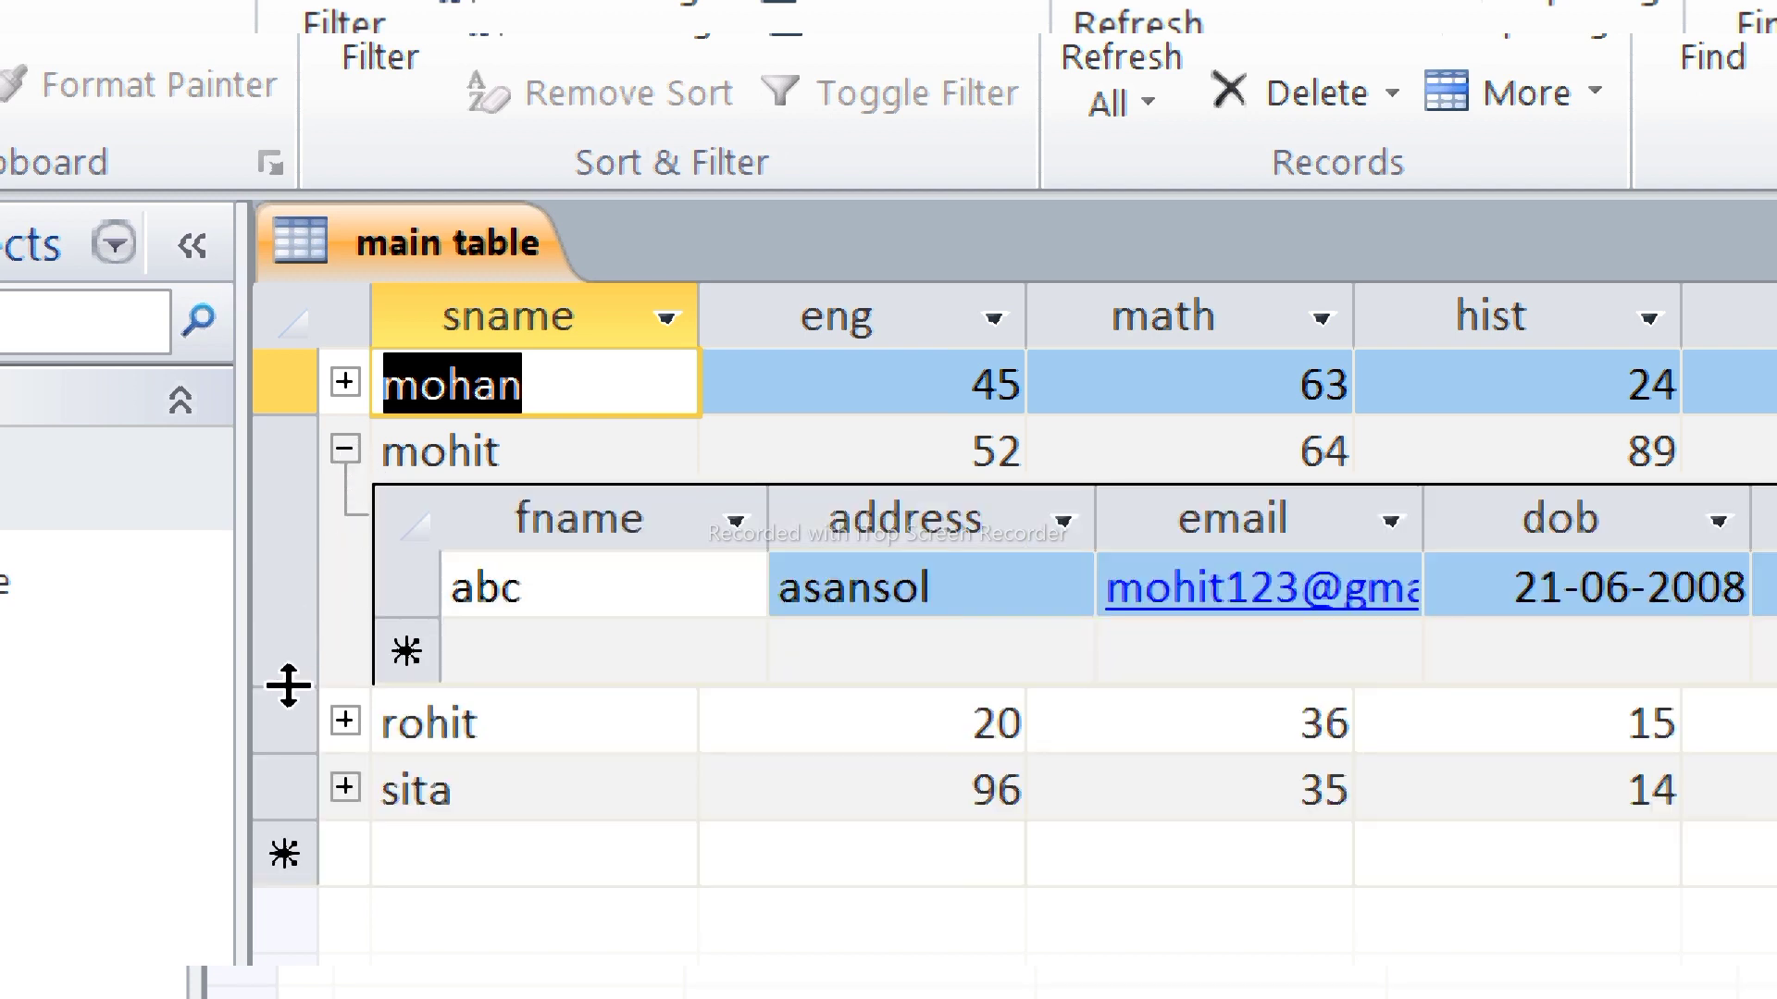
pyautogui.click(344, 451)
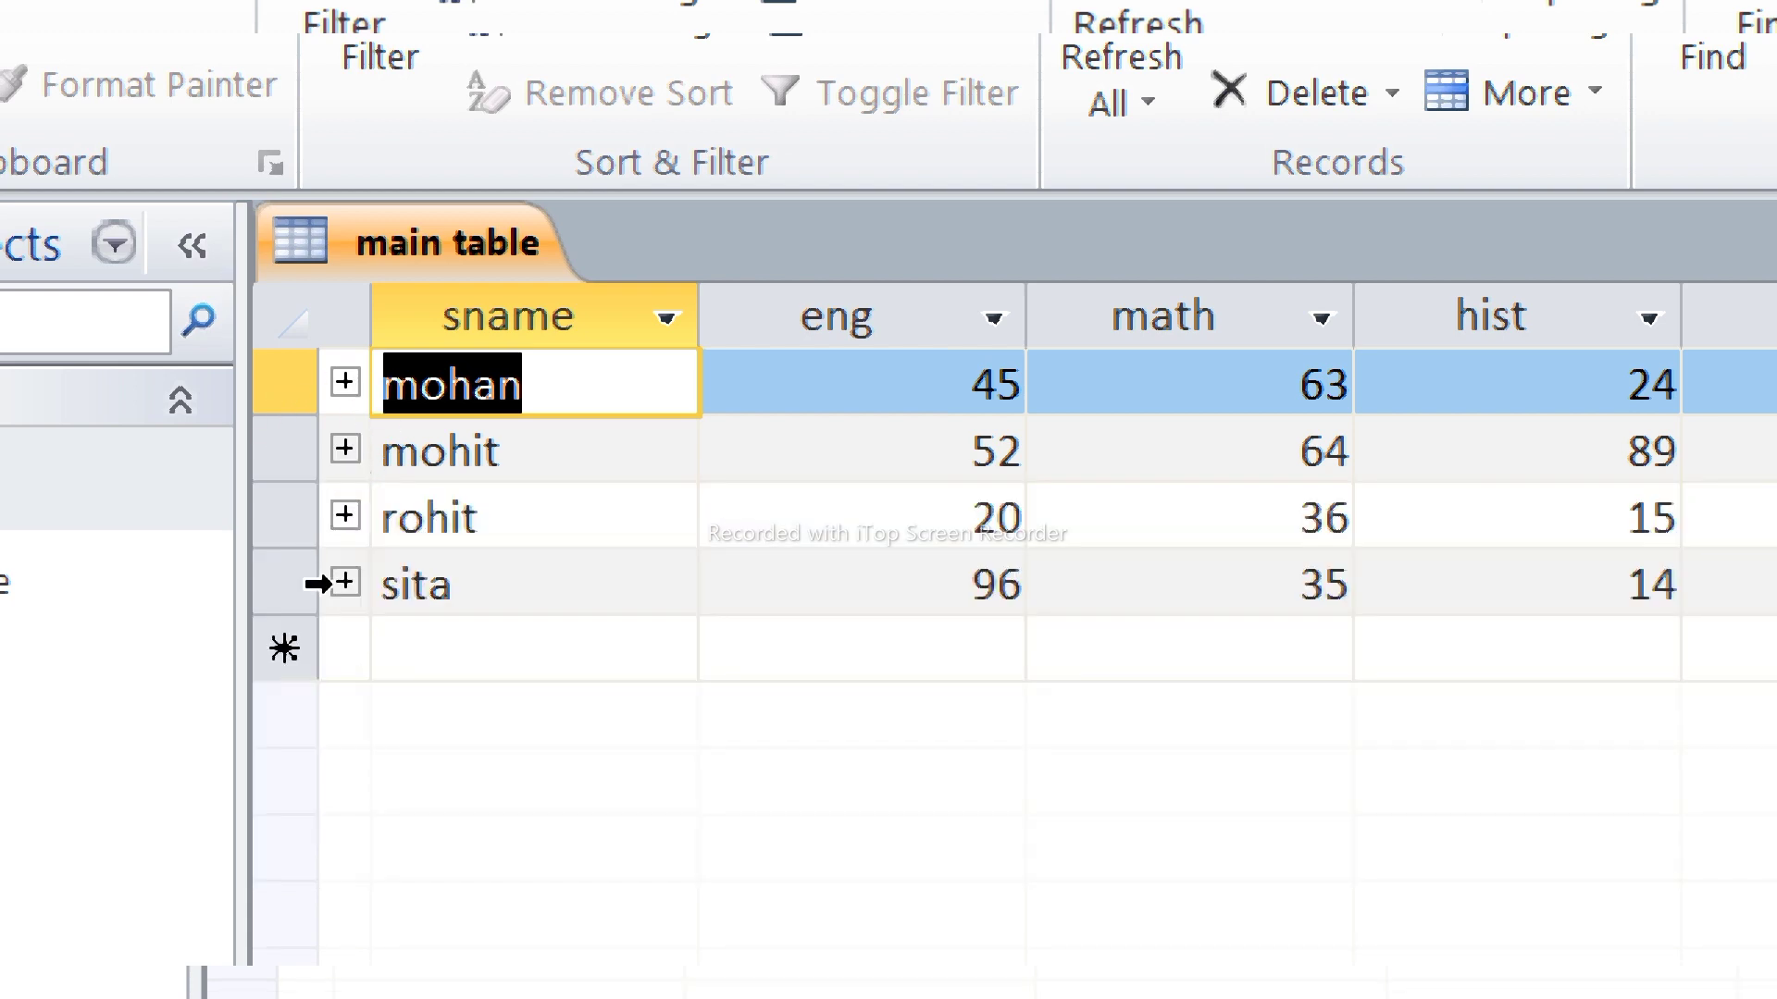
pyautogui.click(345, 516)
pyautogui.click(345, 515)
pyautogui.click(345, 581)
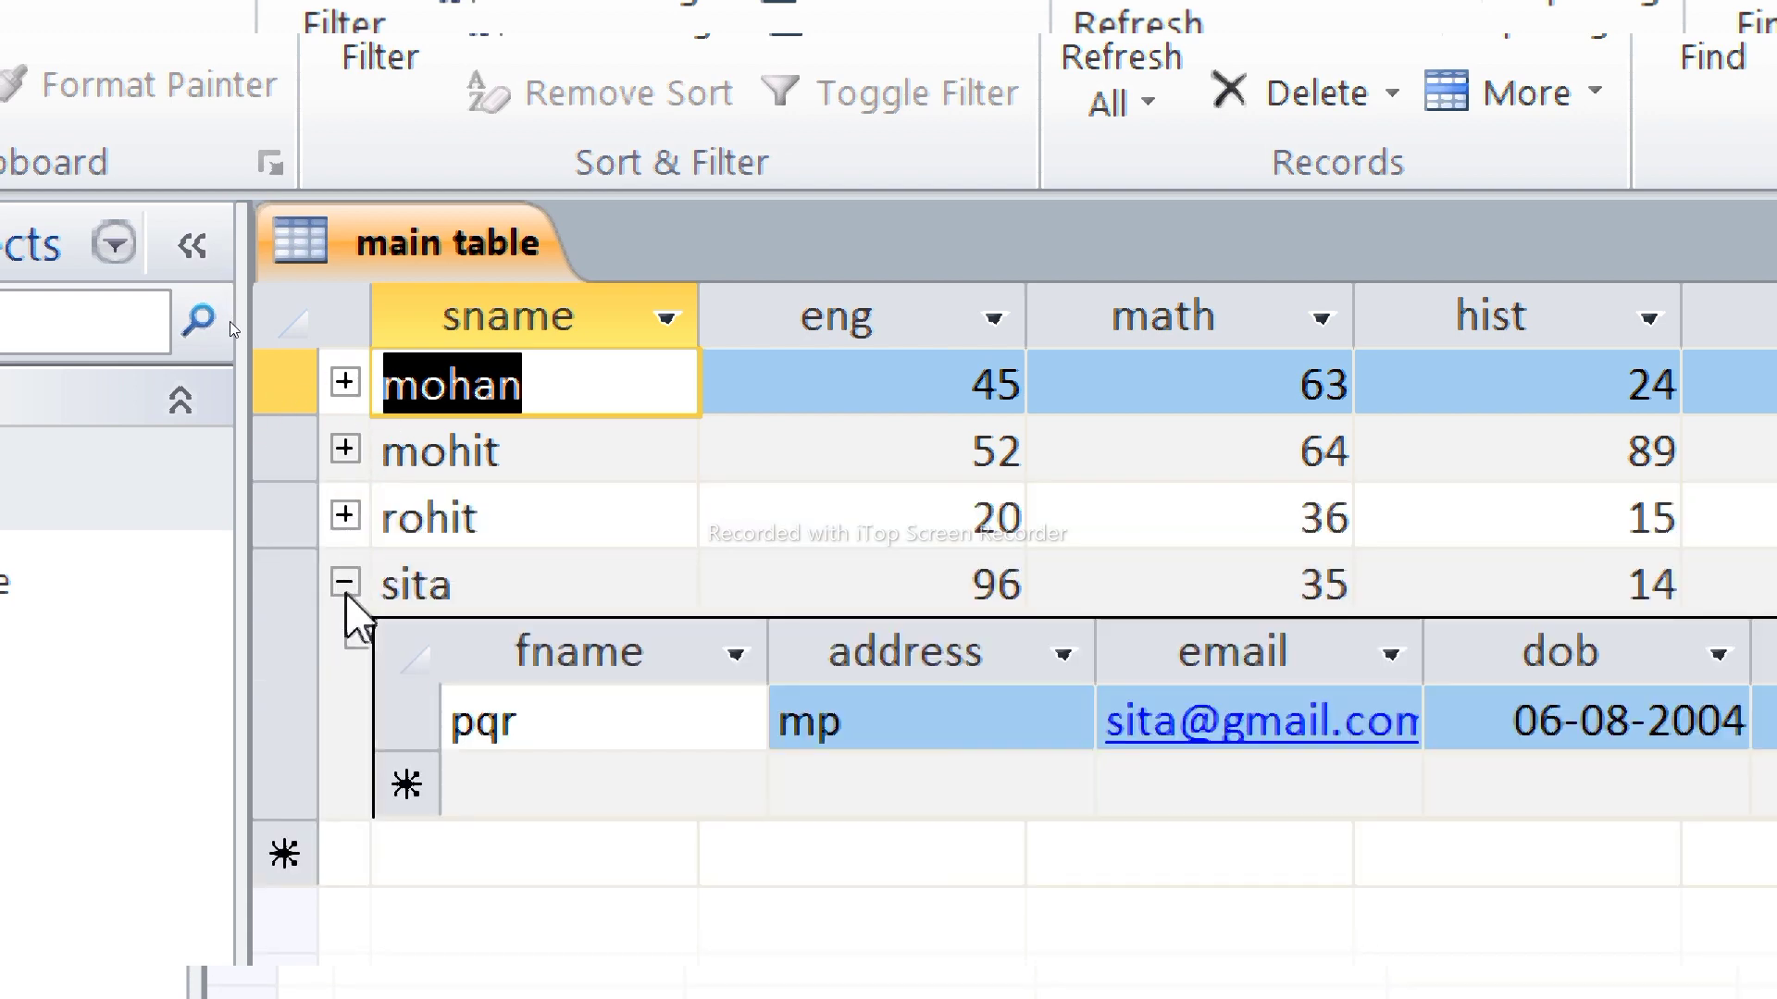
pyautogui.click(346, 590)
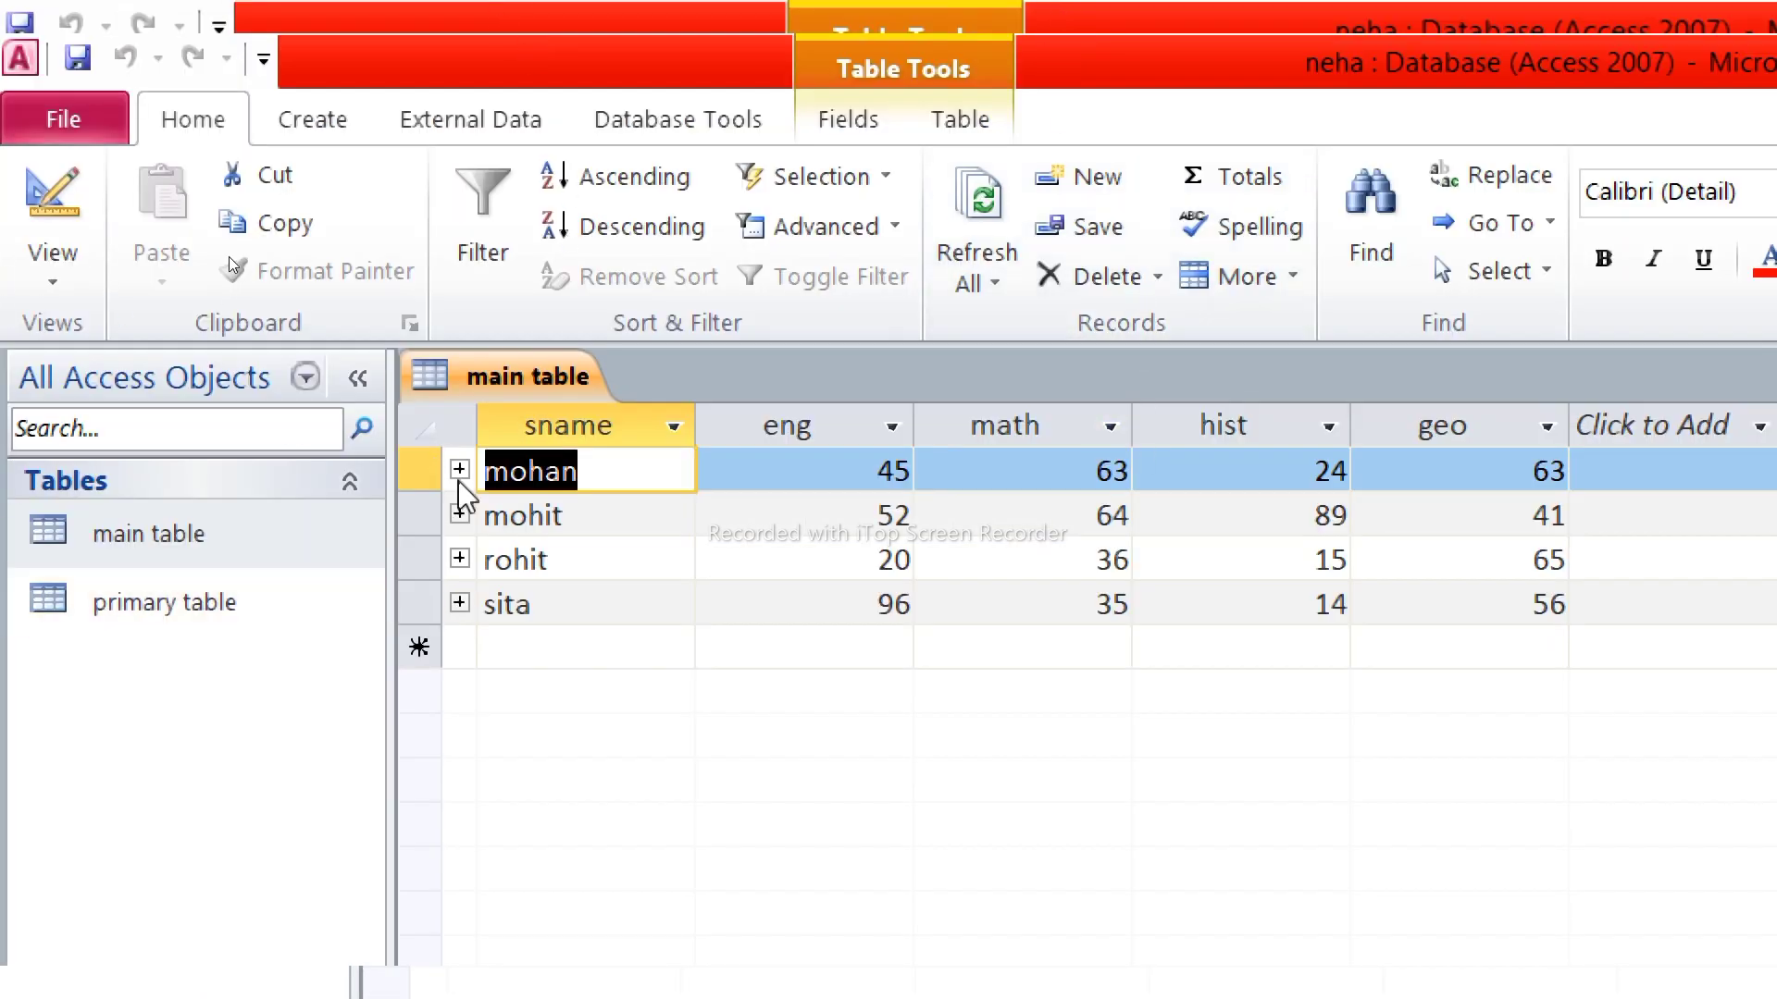
# Expand and collapse each student's linked details again to check fname, address, email and dob
pyautogui.click(459, 472)
pyautogui.click(459, 472)
pyautogui.click(460, 516)
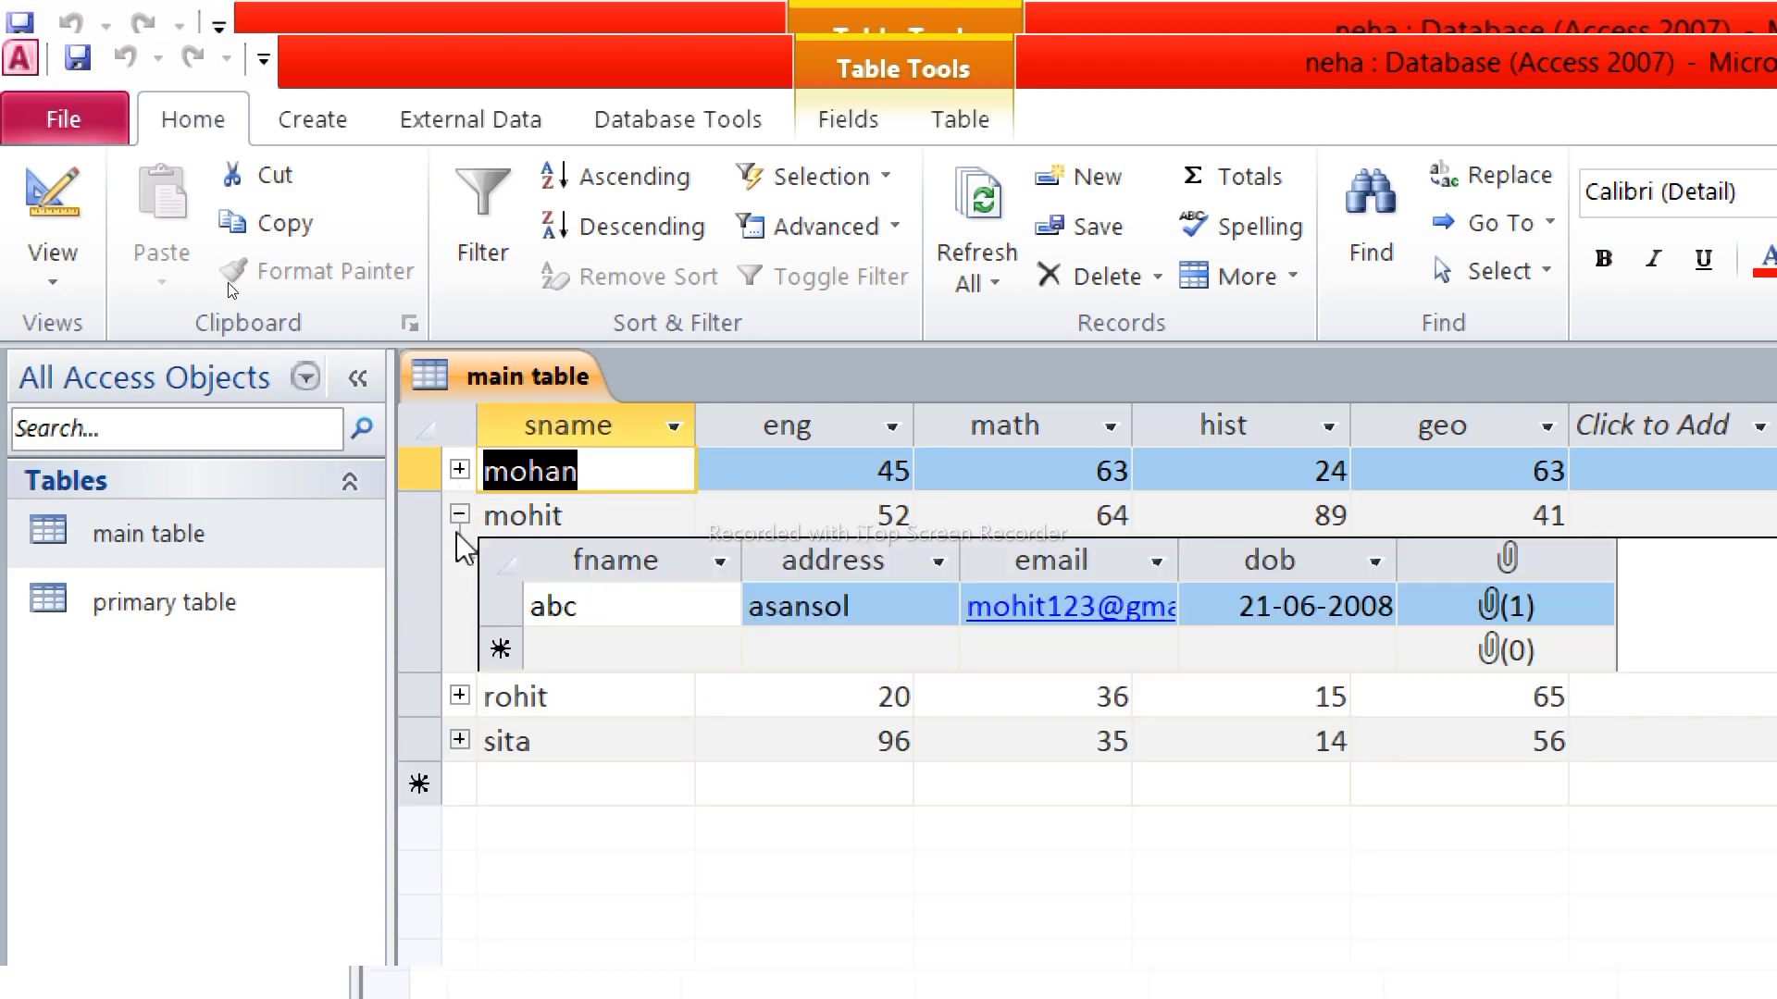
pyautogui.click(460, 515)
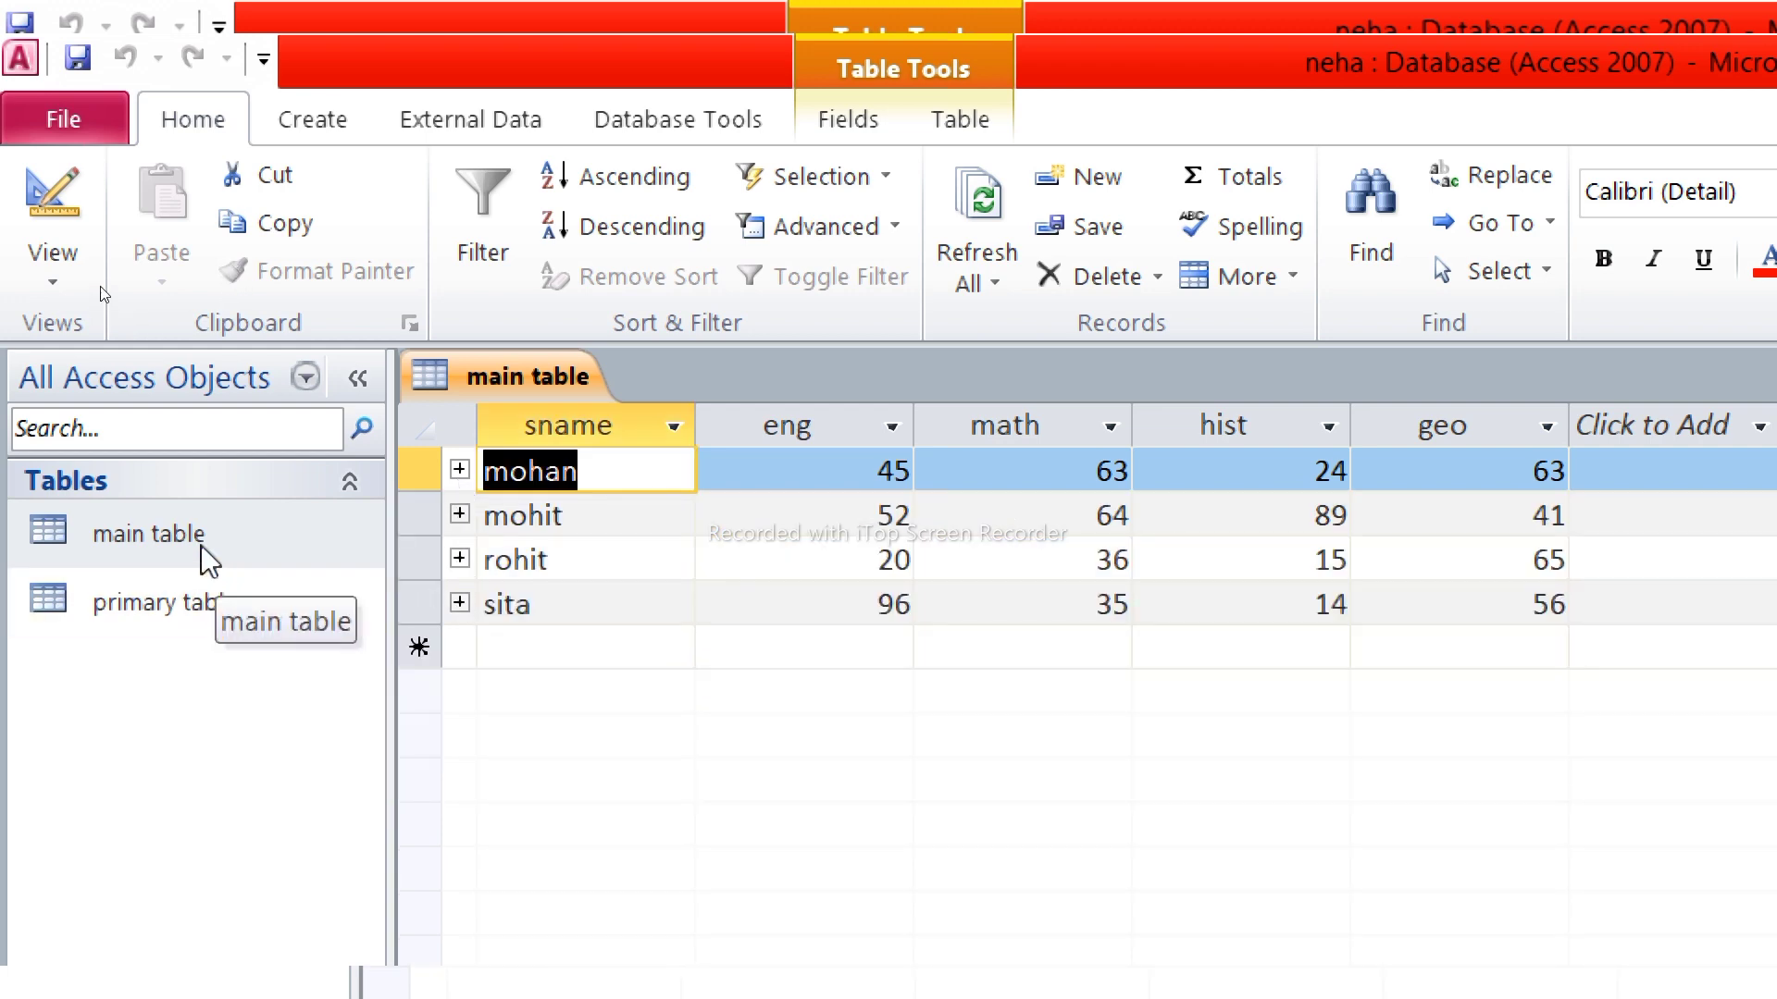
pyautogui.click(459, 560)
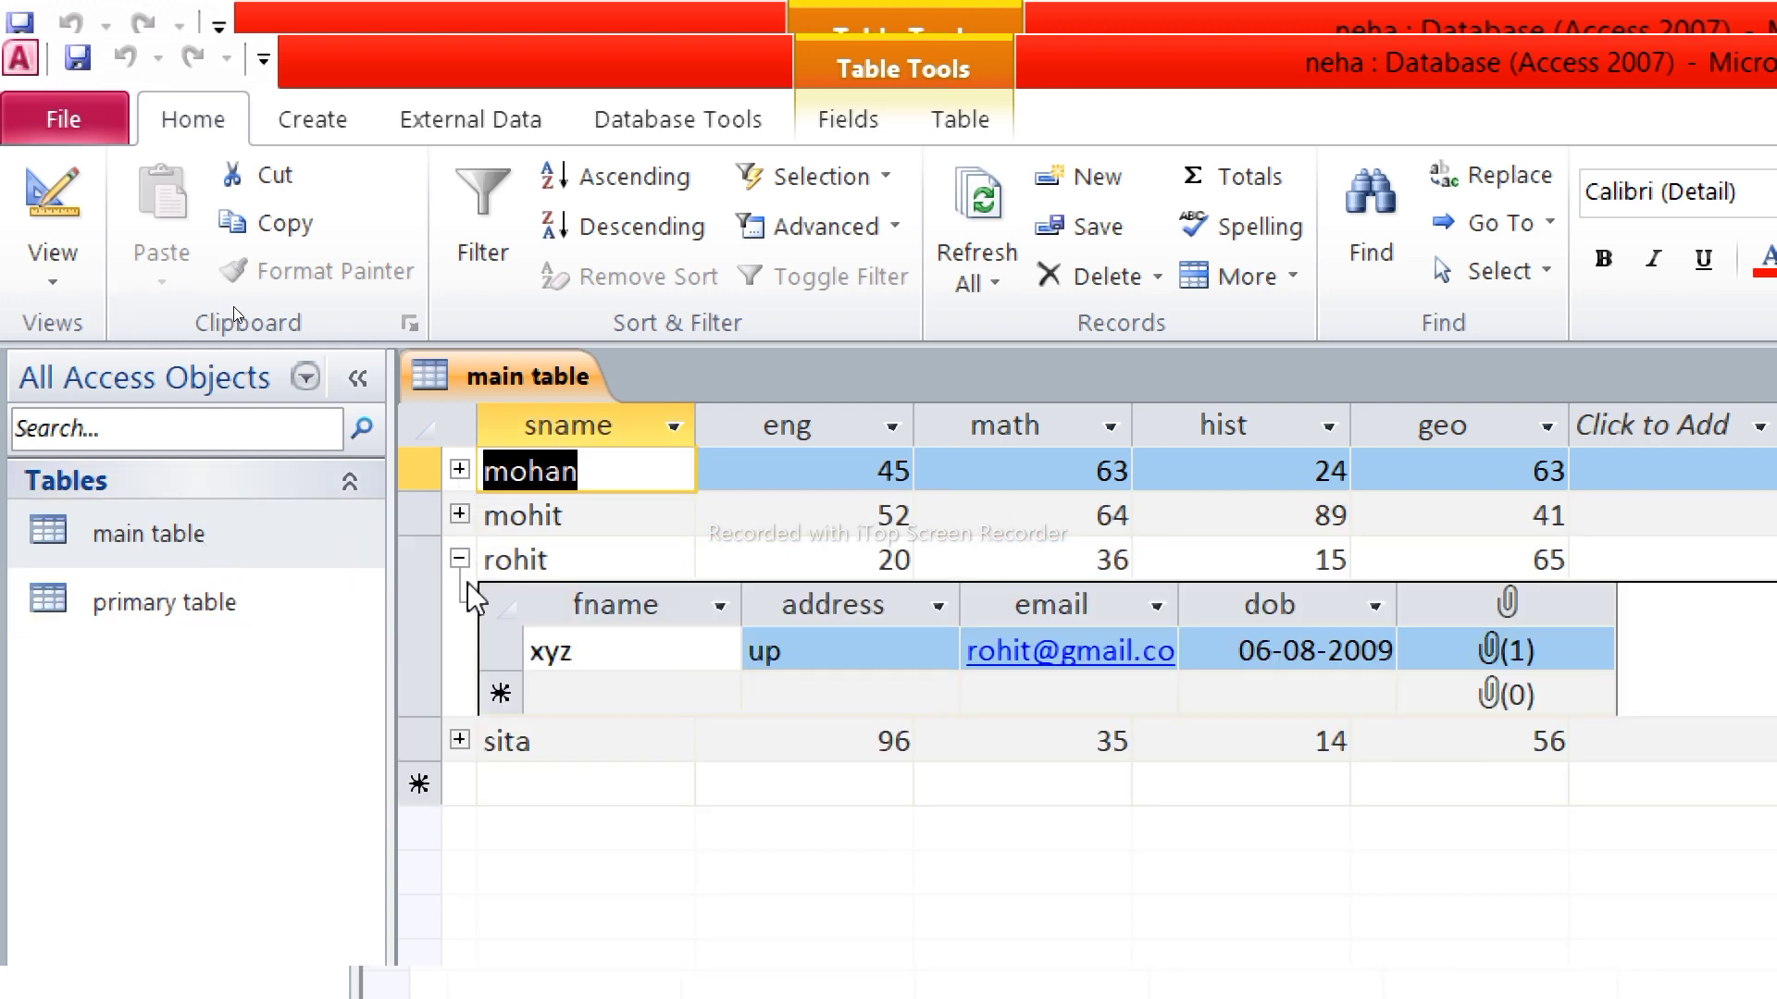
pyautogui.click(460, 559)
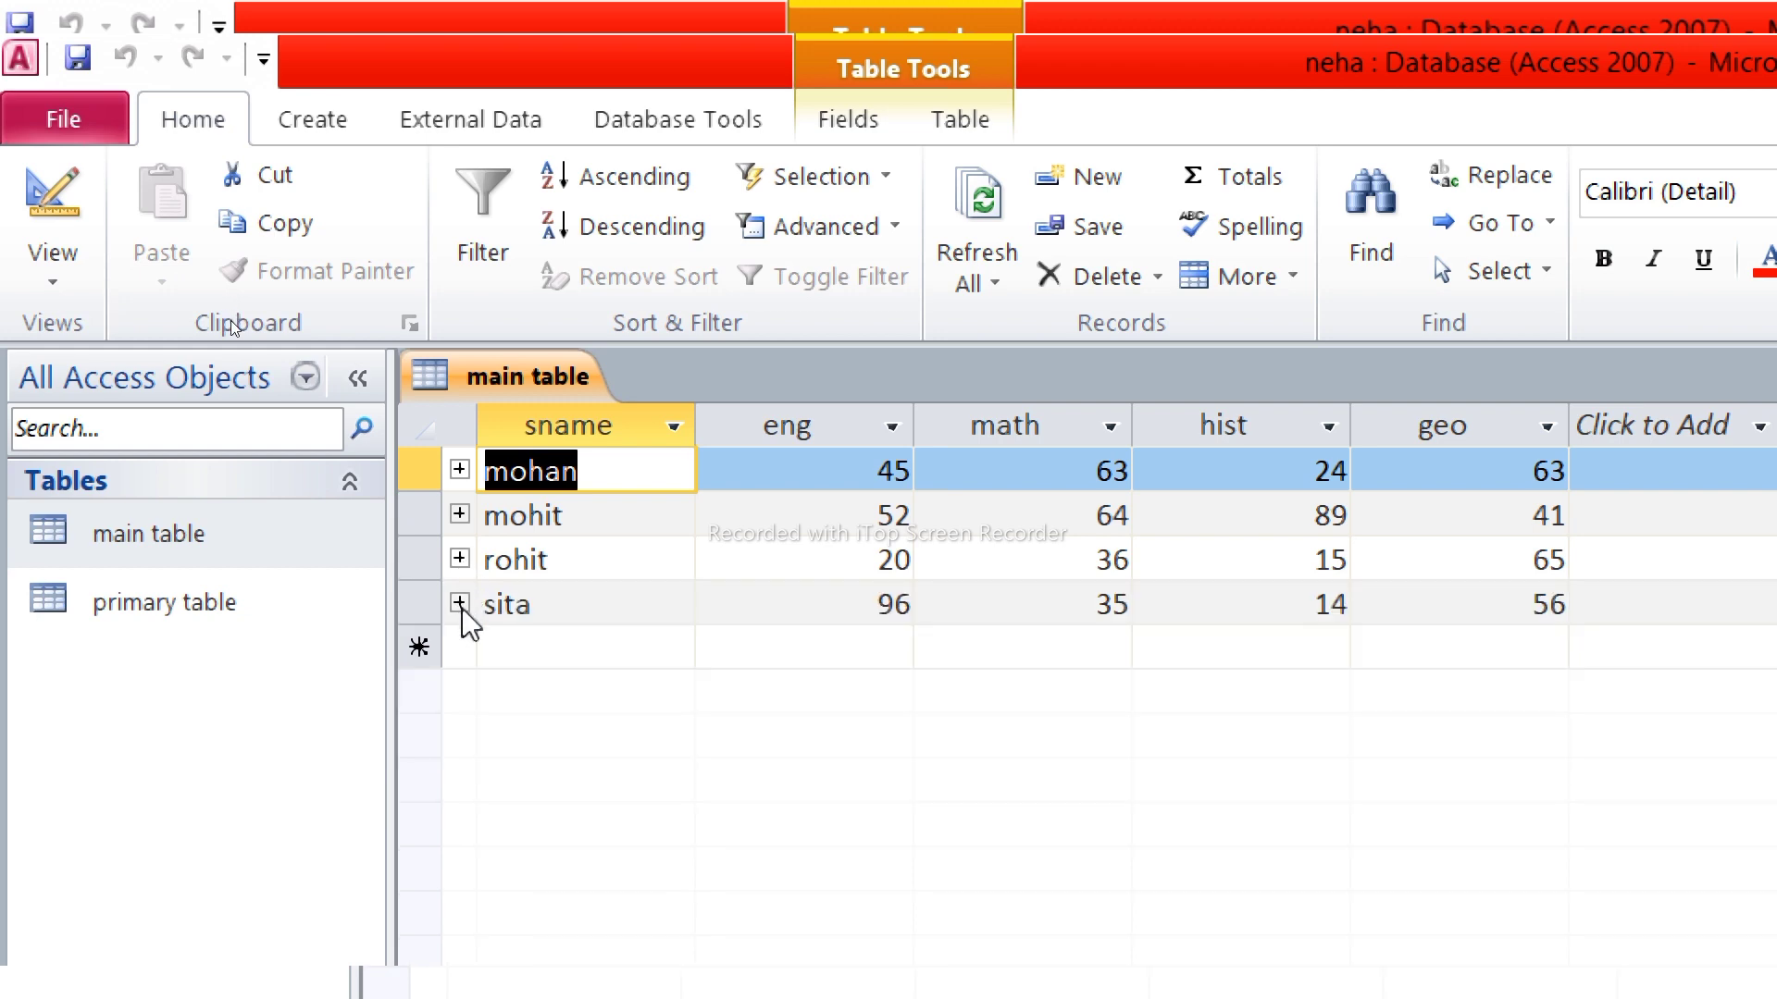
pyautogui.click(460, 605)
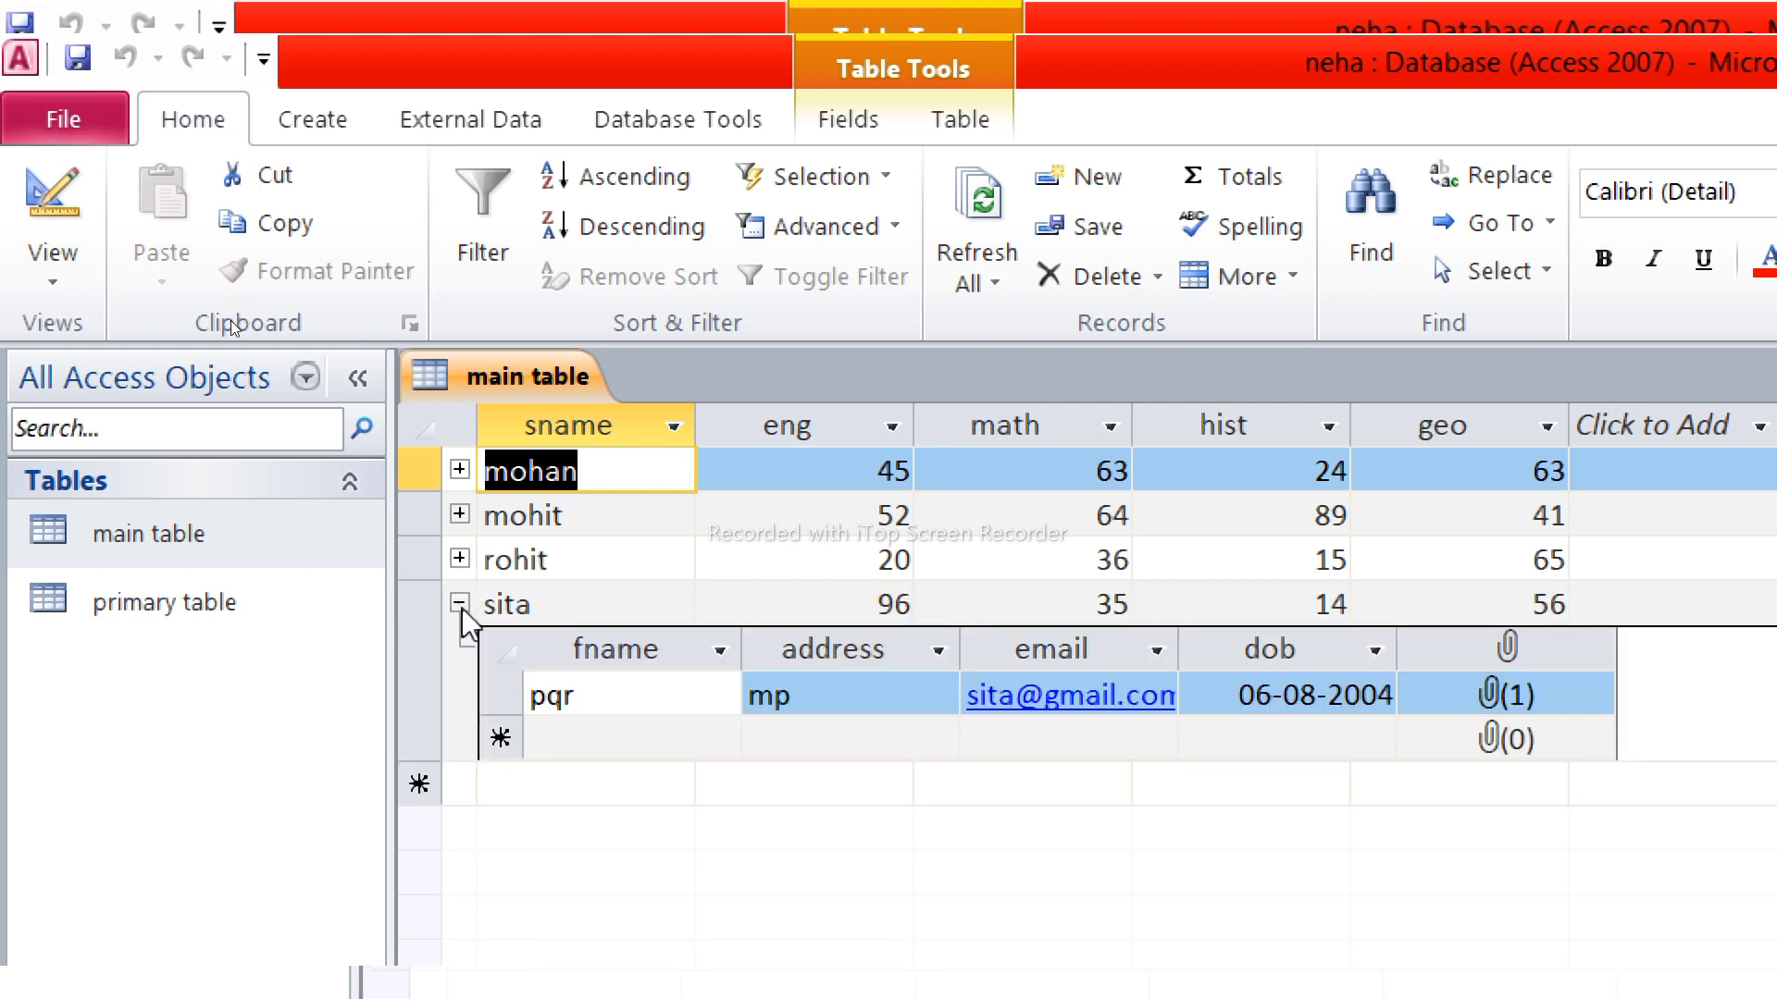
pyautogui.click(460, 604)
pyautogui.click(460, 560)
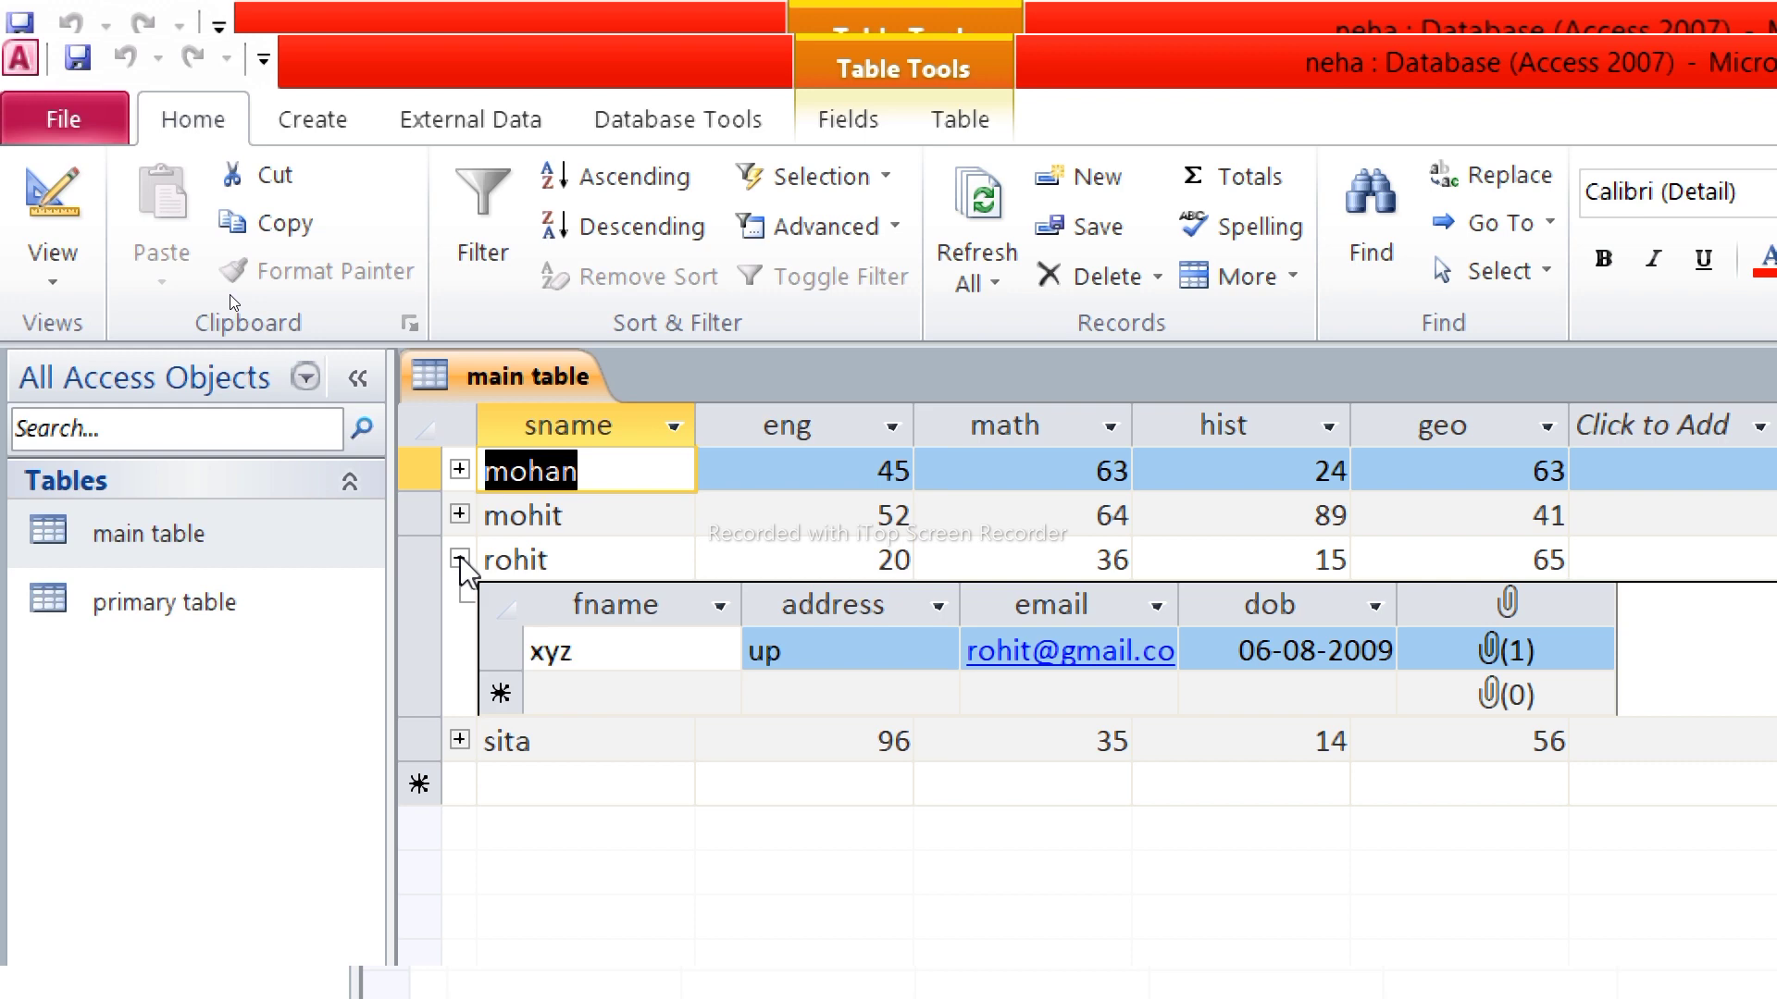
pyautogui.click(460, 559)
pyautogui.click(460, 604)
pyautogui.click(460, 604)
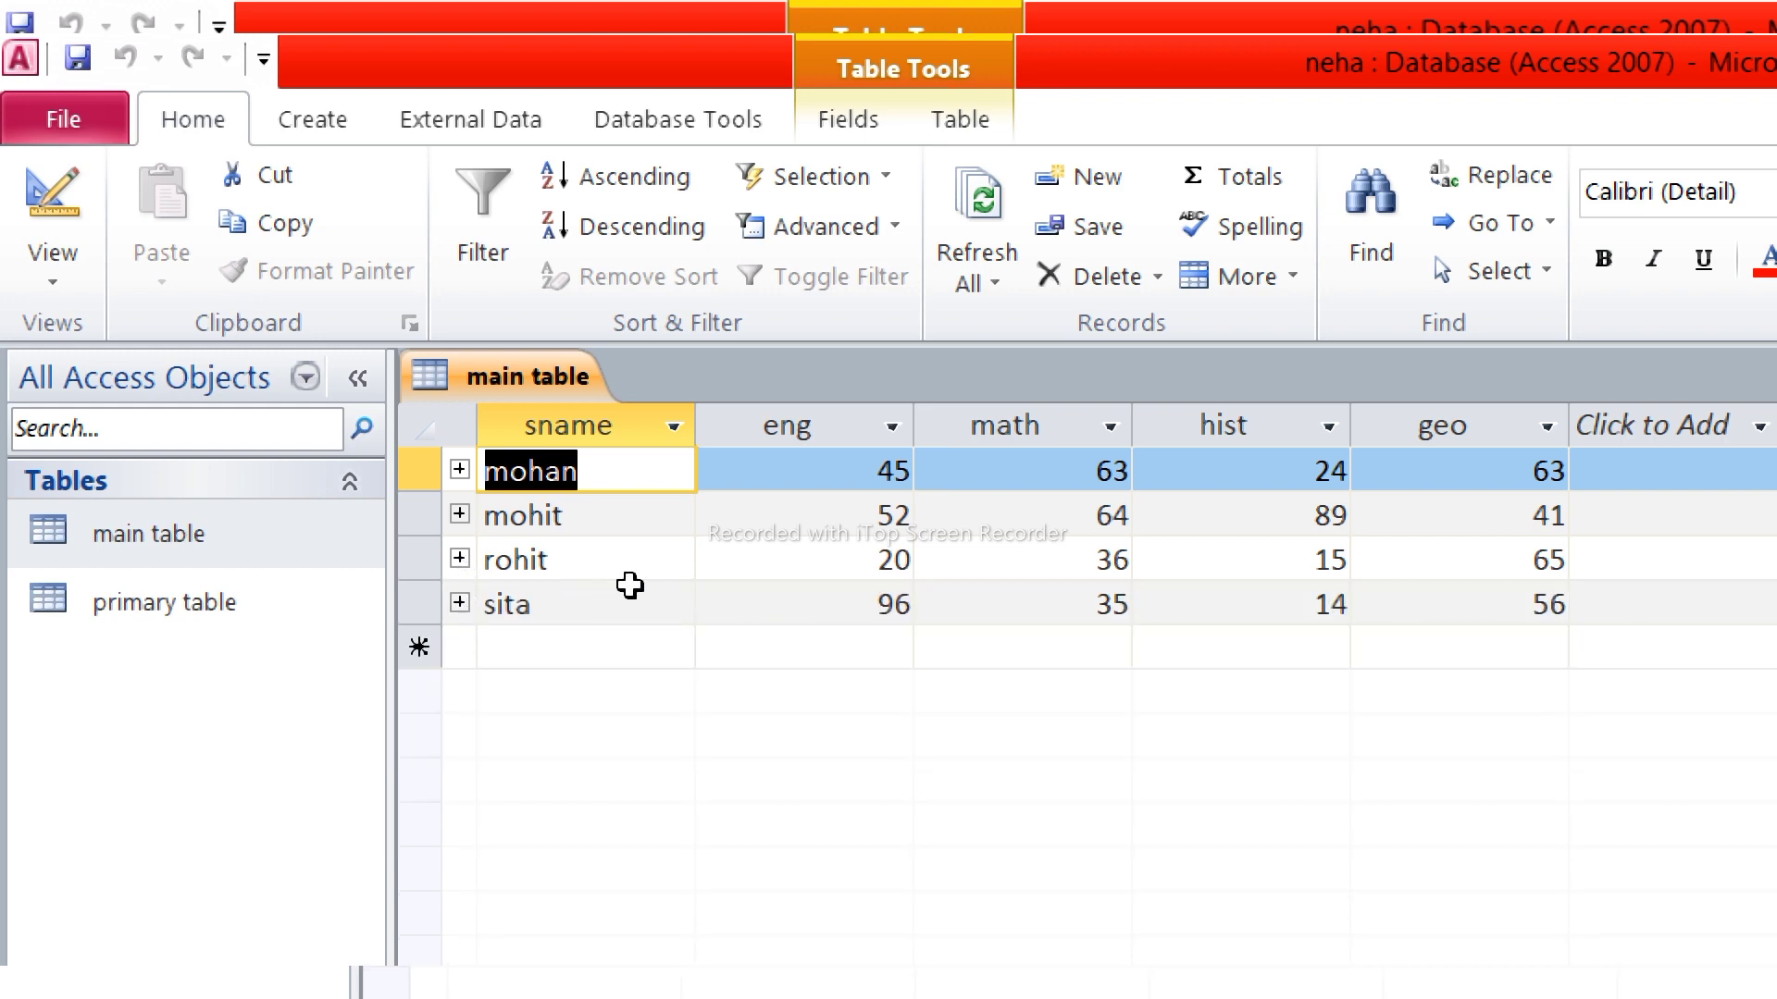
pyautogui.press('super+minus')
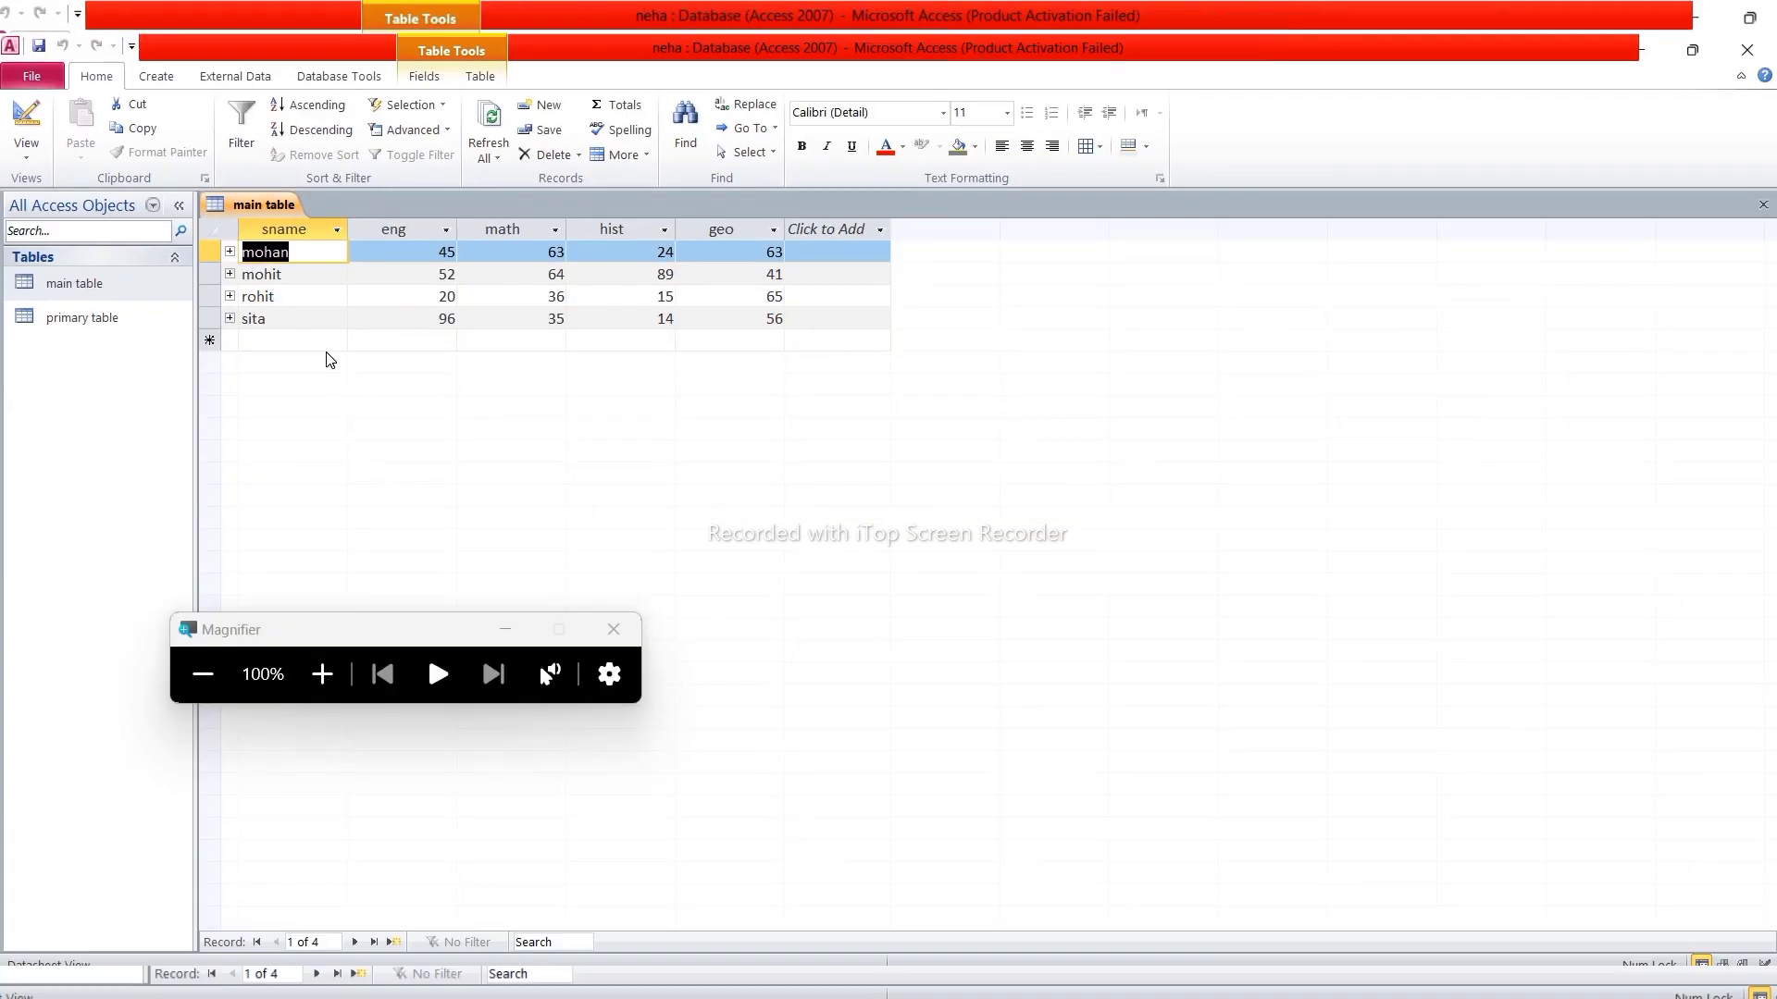
# Close the main table datasheet and create a form from main table
pyautogui.click(627, 621)
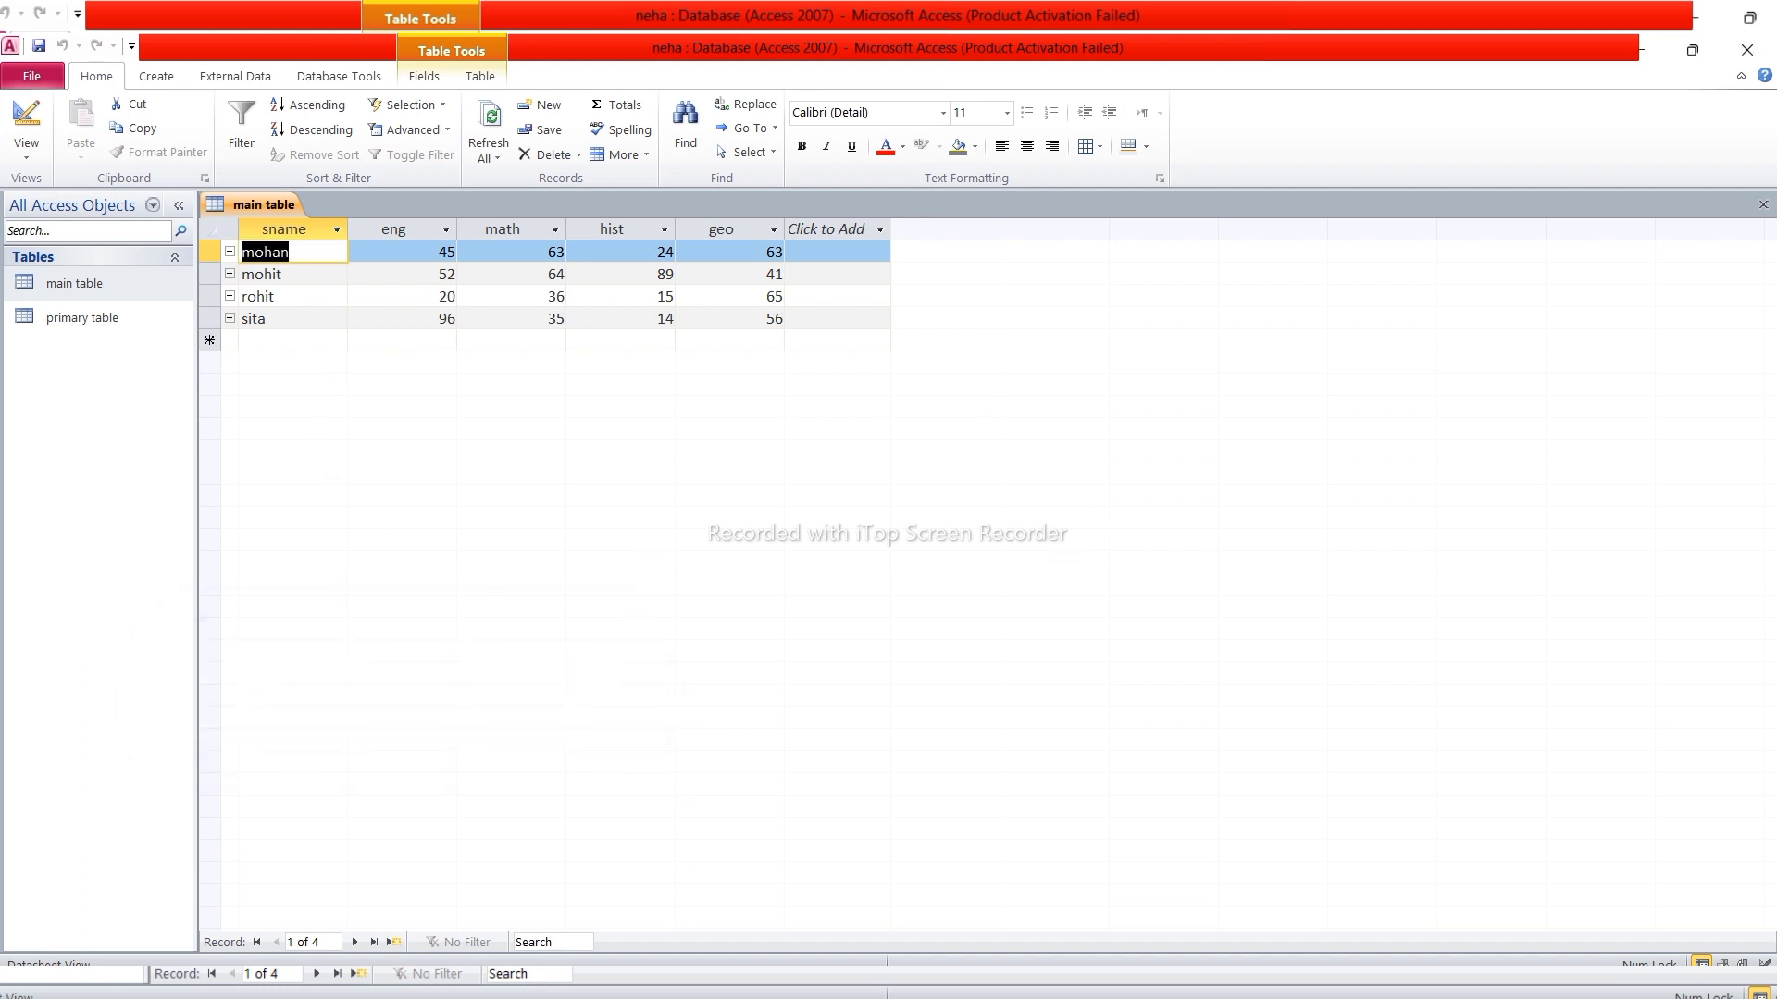
pyautogui.click(1763, 205)
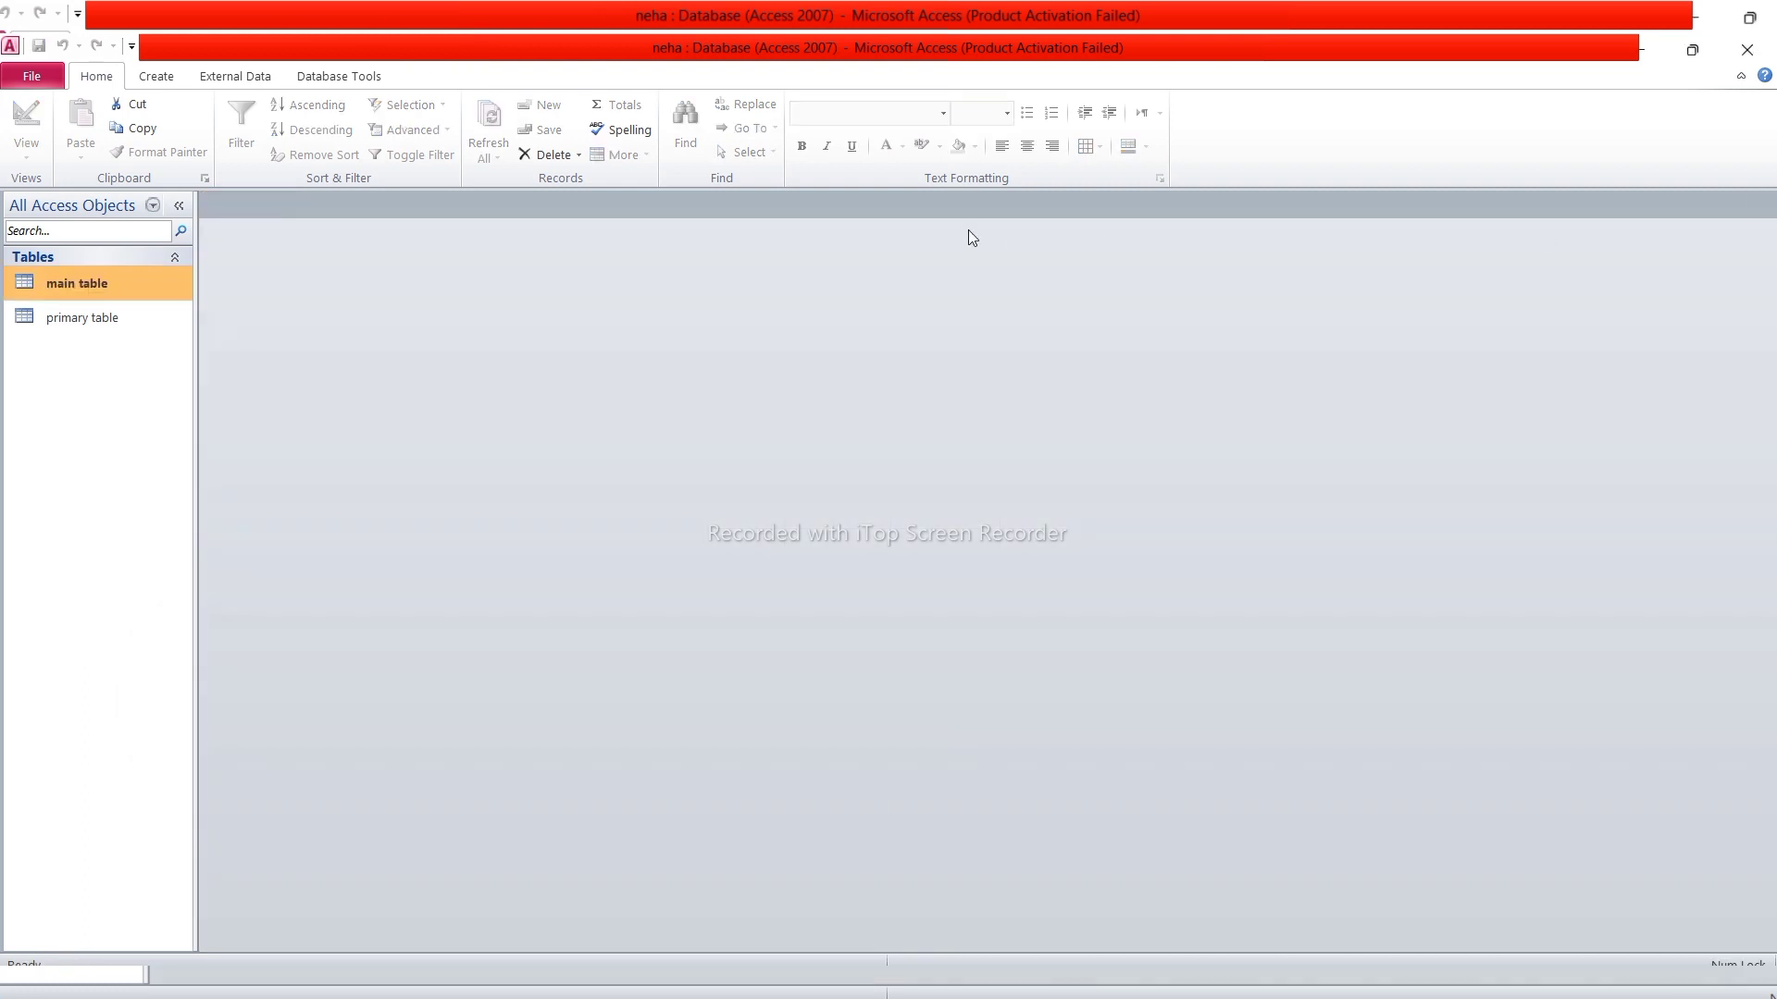
pyautogui.click(169, 78)
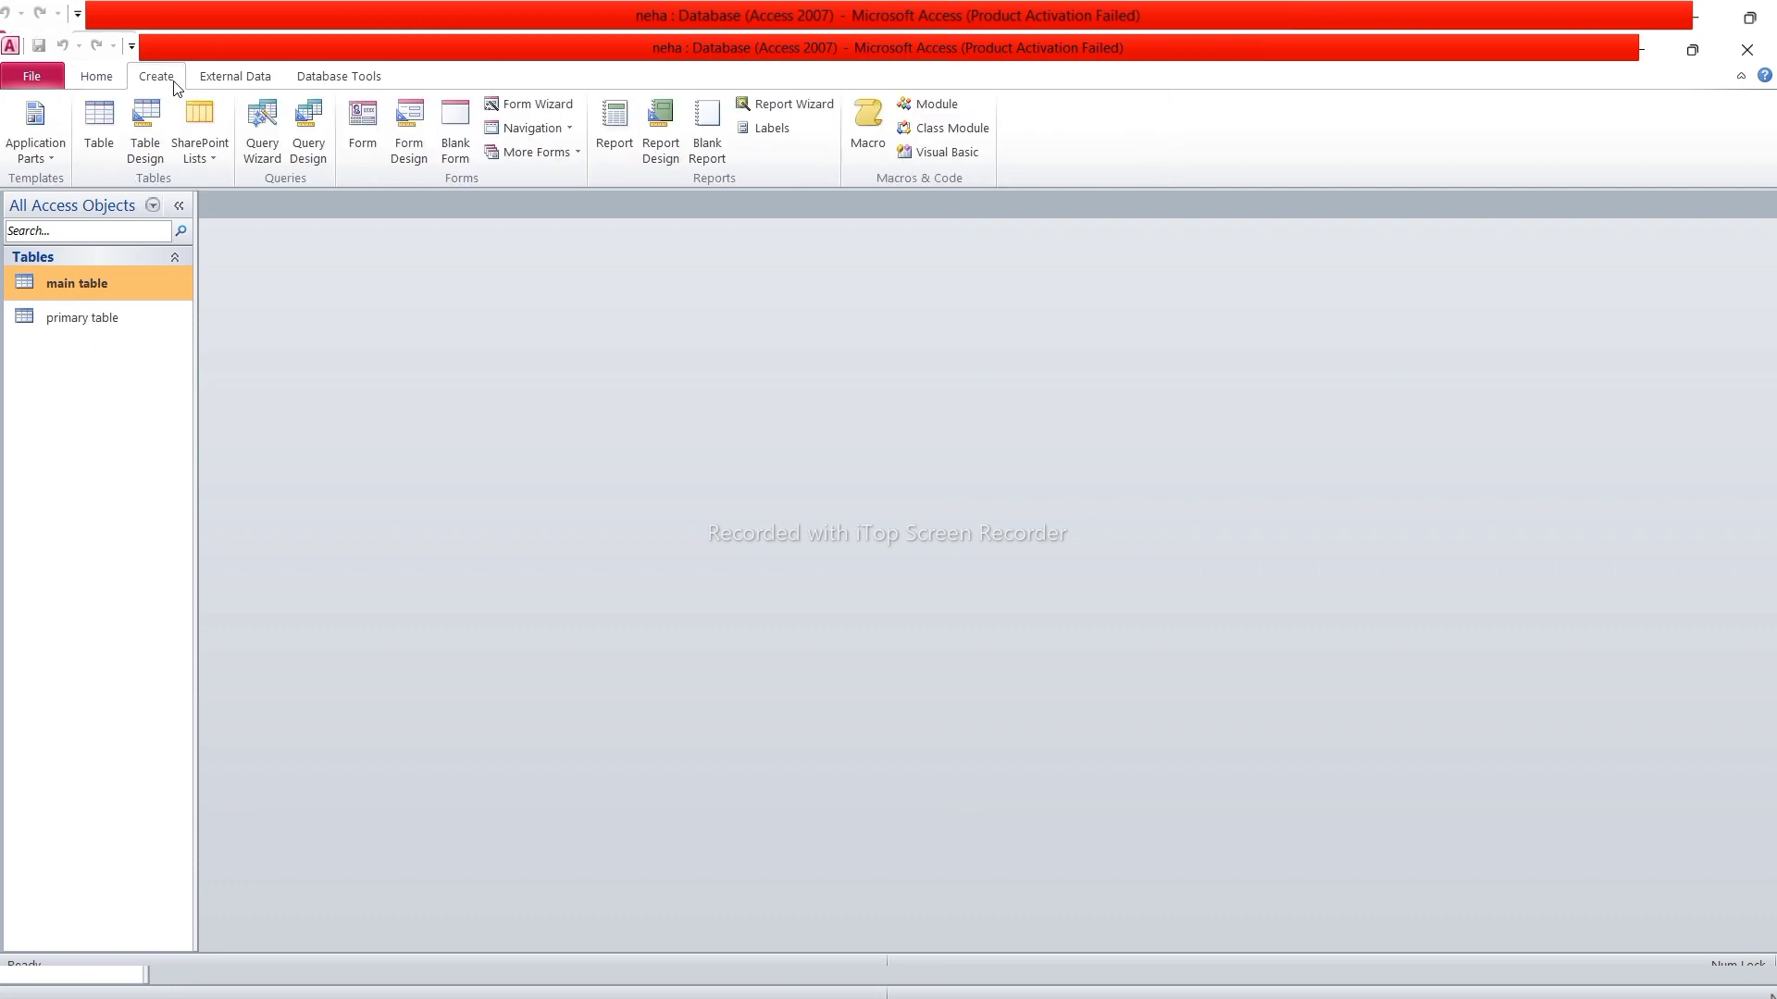
pyautogui.click(371, 141)
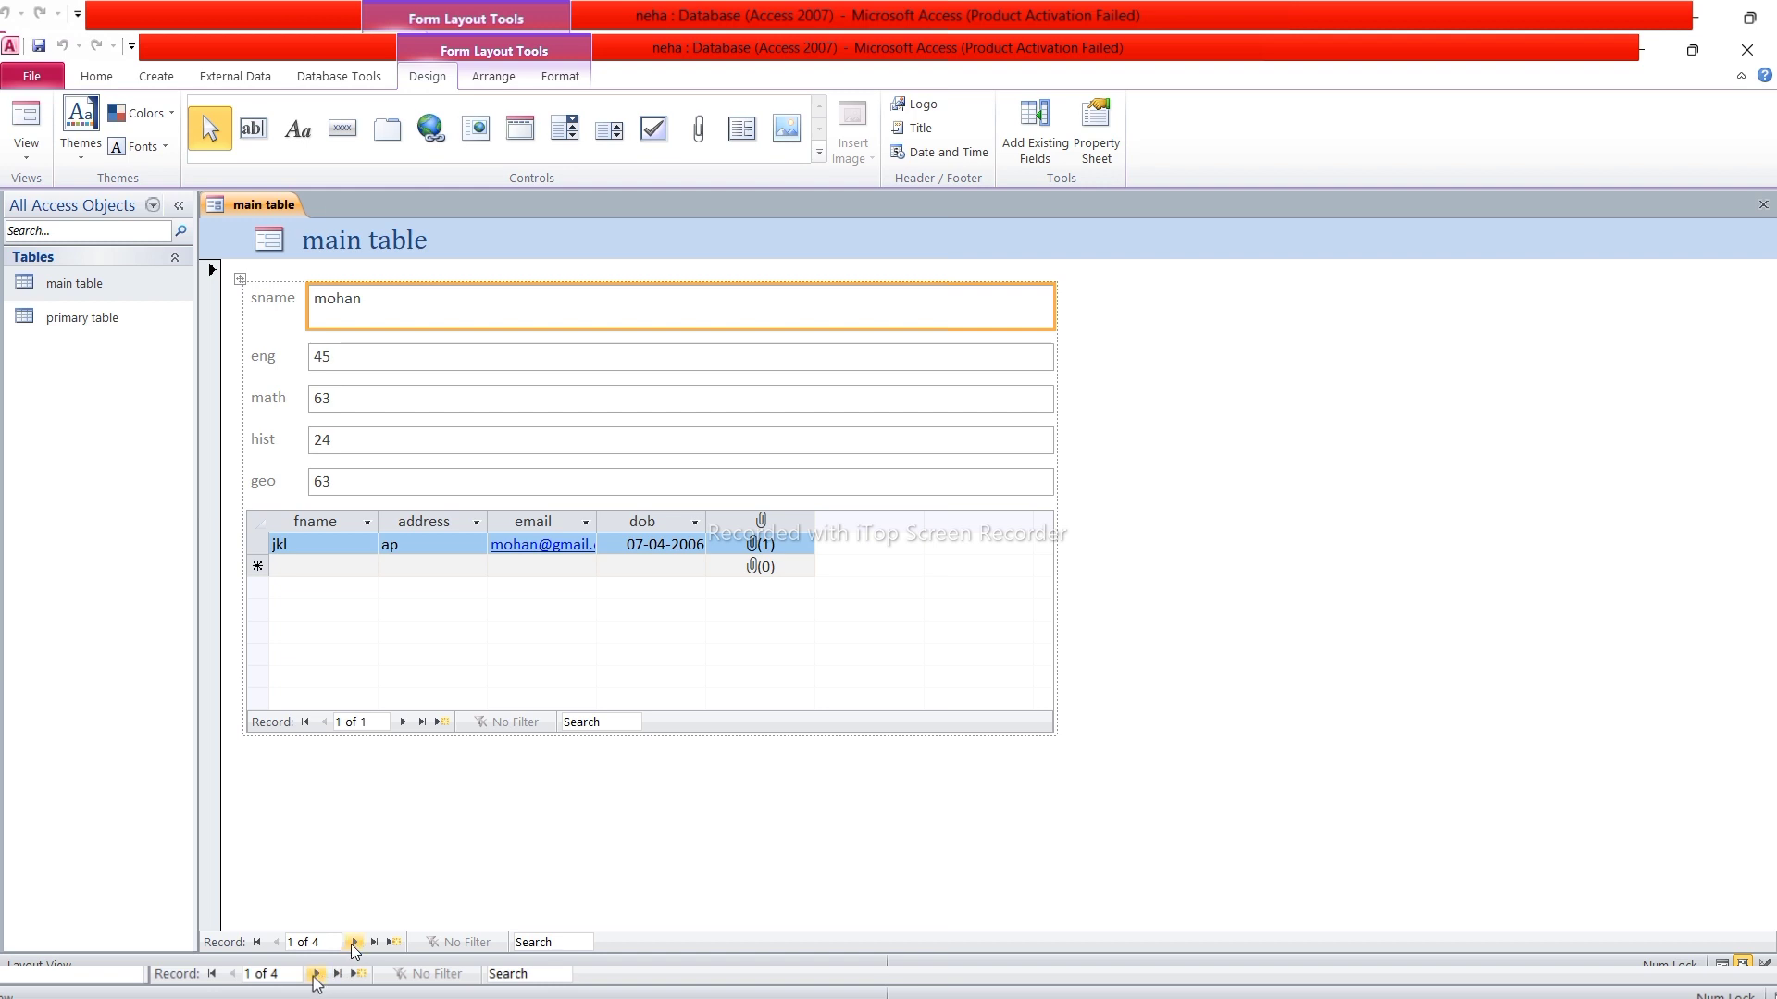
# Step through the form's records from mohit and rohit to sita
pyautogui.click(355, 942)
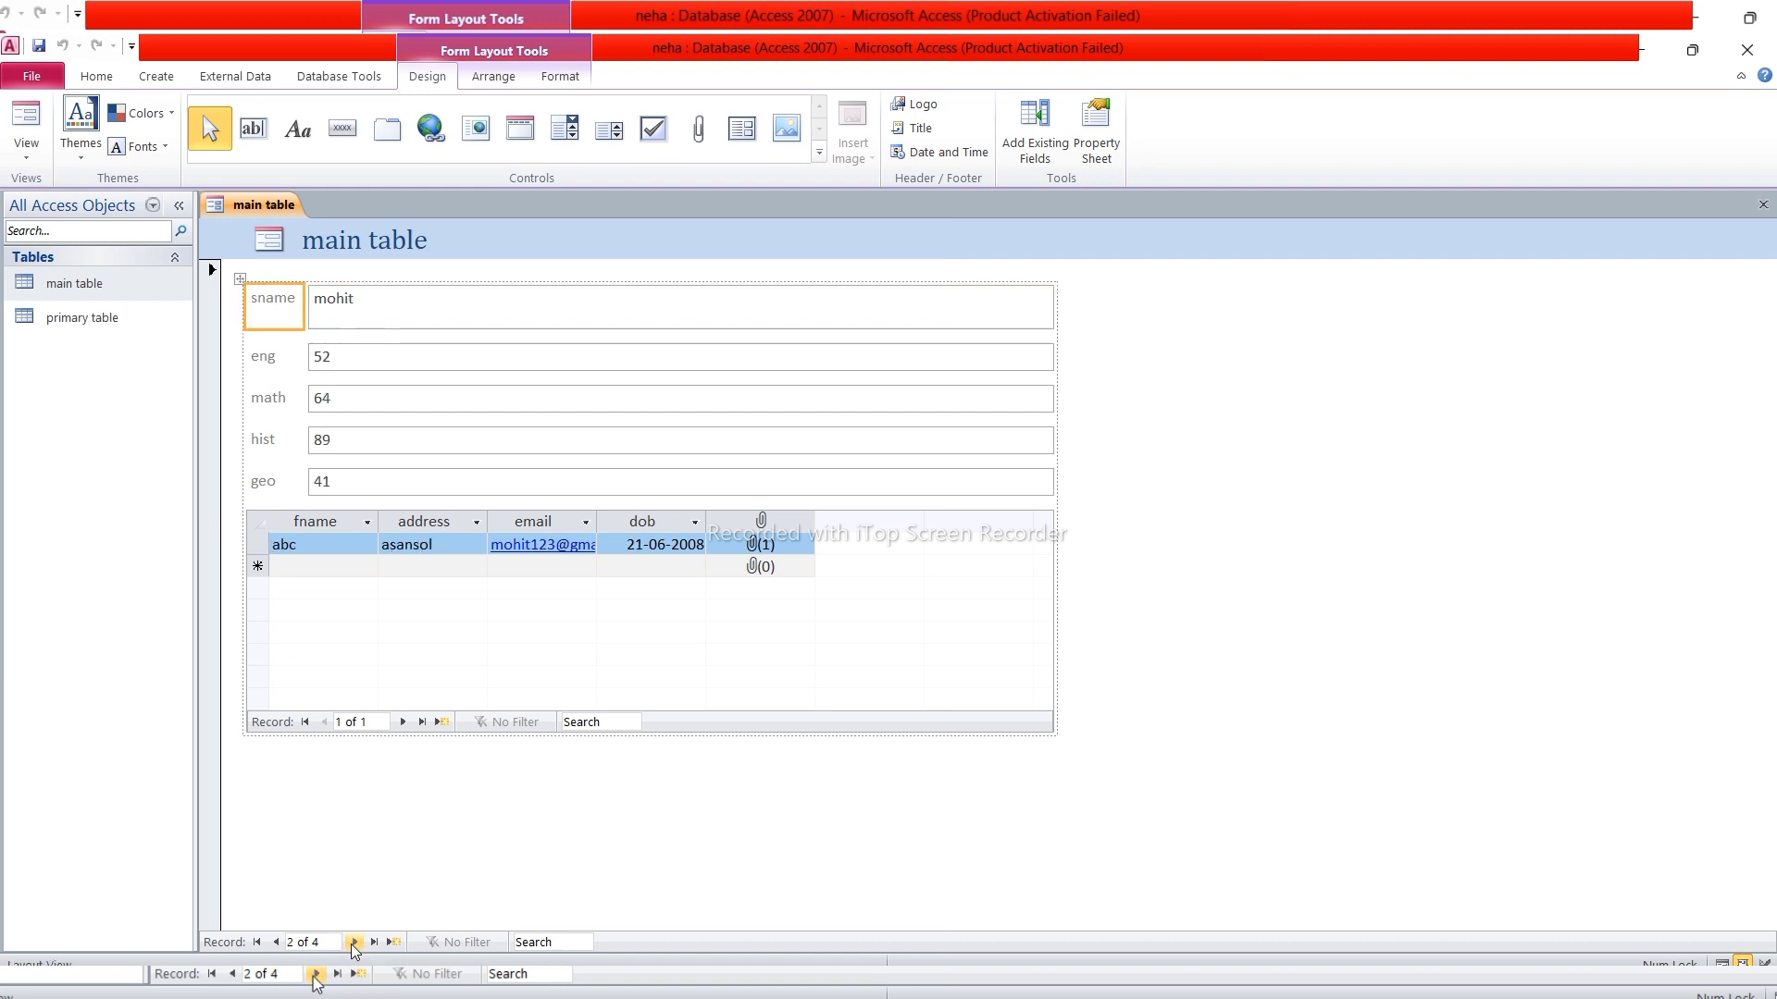
pyautogui.click(355, 942)
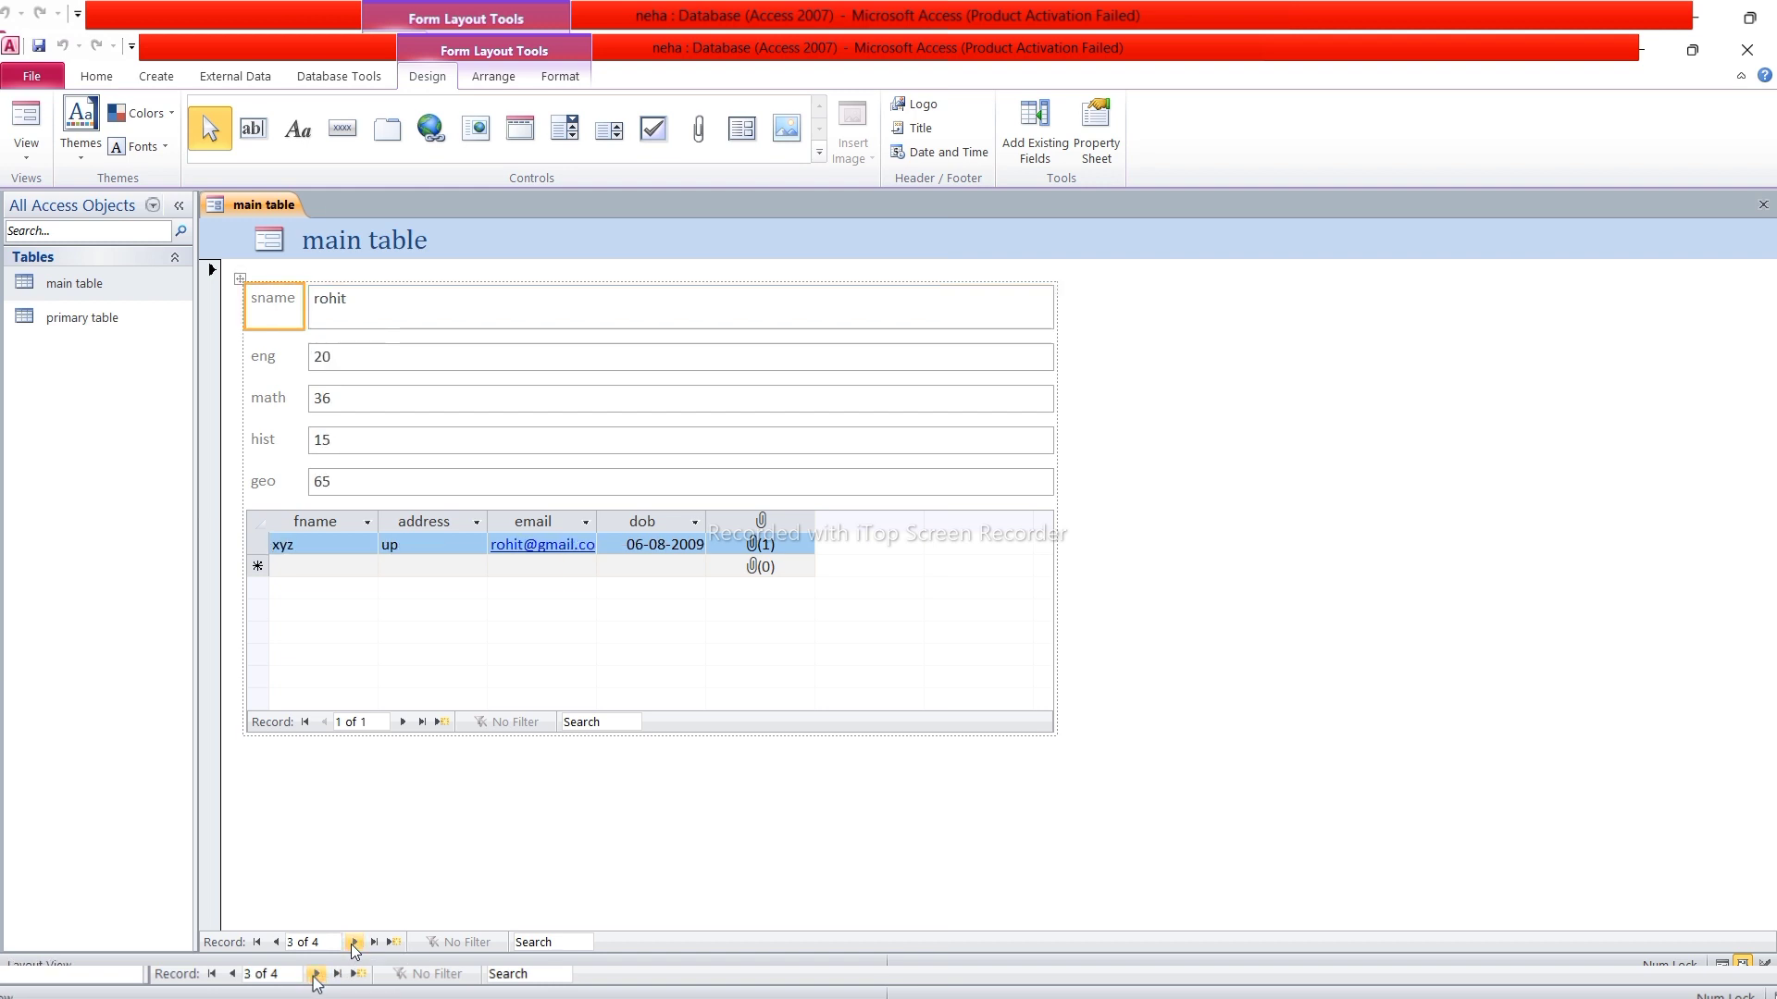
pyautogui.click(354, 942)
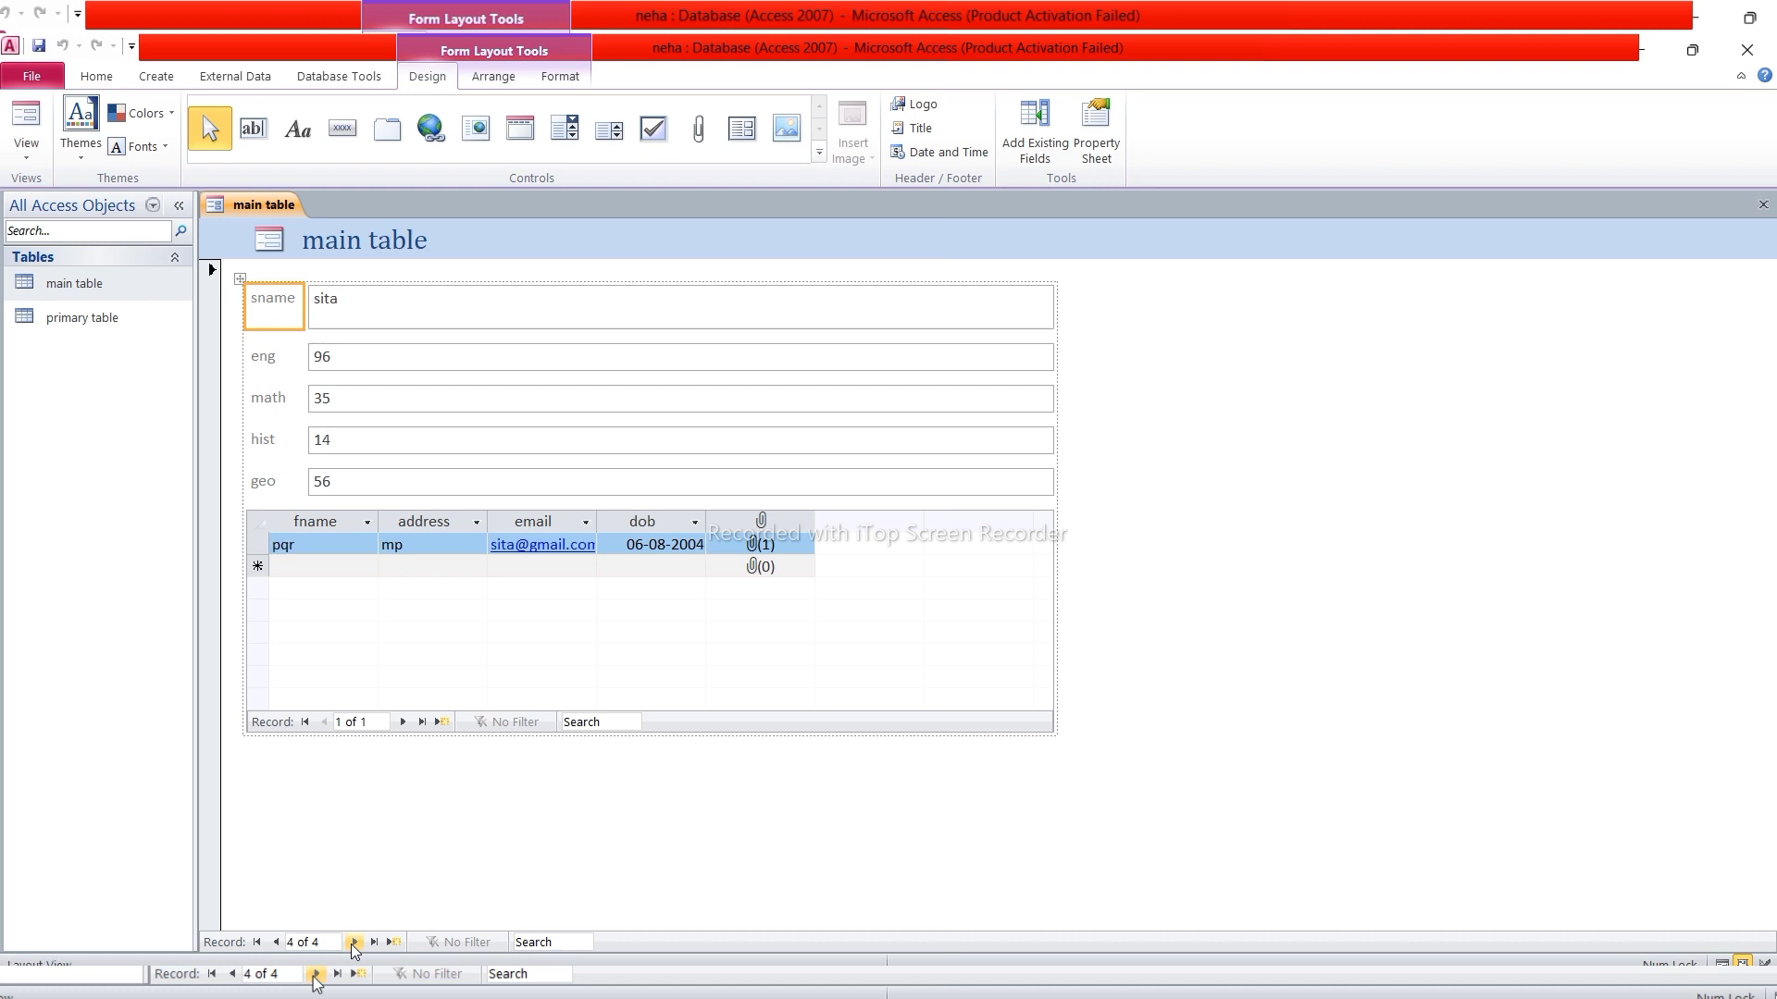